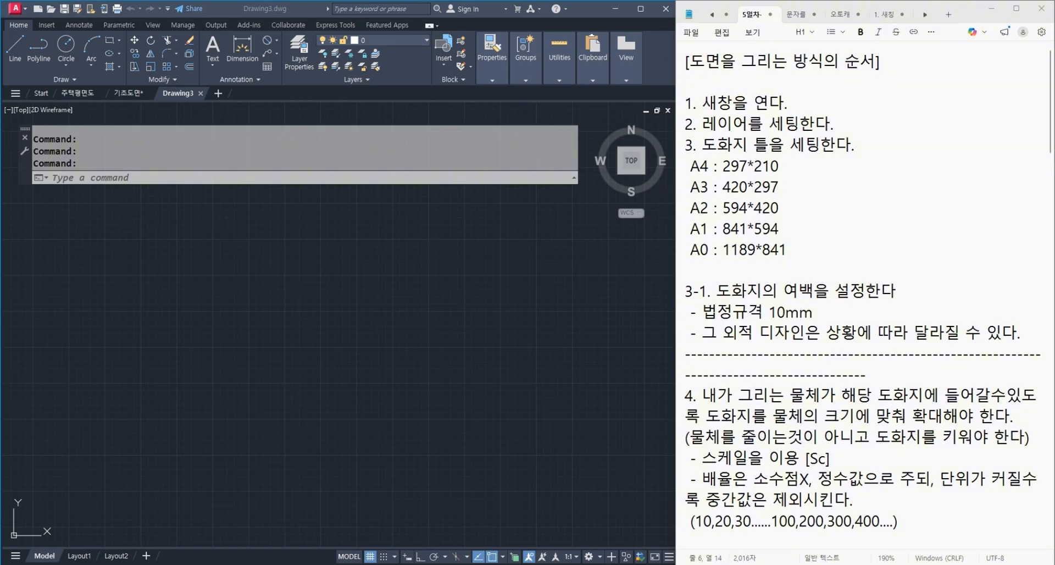
Step: Highlight the A4 and then the A3 paper size entries in the drawing-procedure notes
left_click_drag(690, 165, 788, 169)
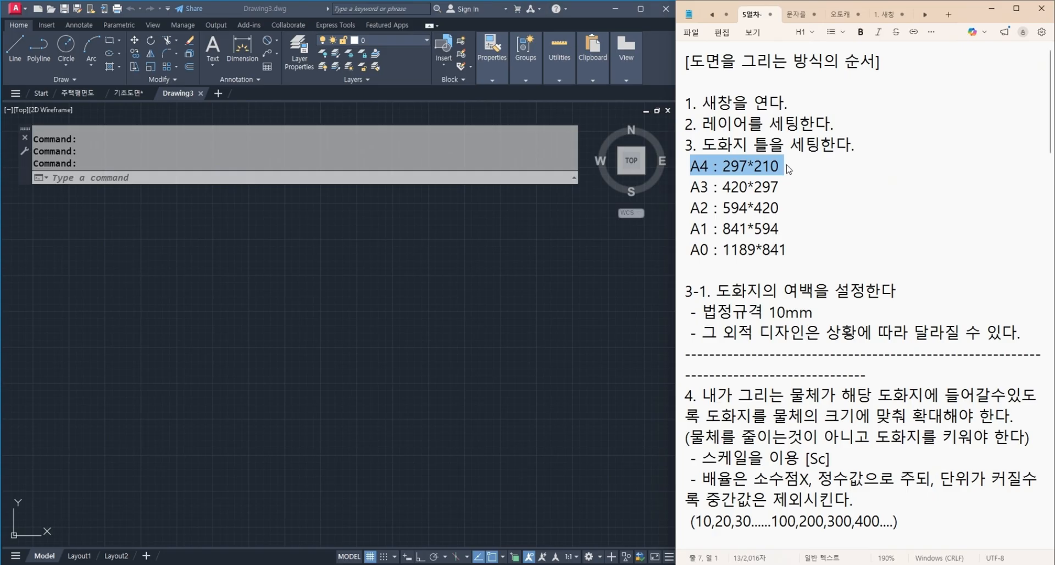
left_click_drag(690, 187, 780, 196)
Step: Sketch a green on-screen annotation of an A4 sheet over the drawing area, labelled A4, 297 and 210
left_click(411, 306)
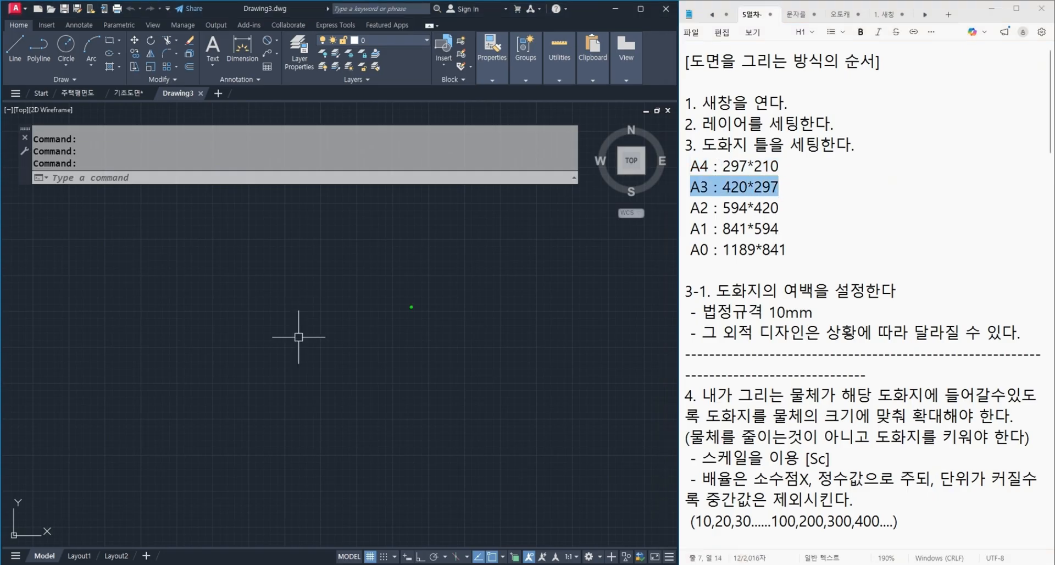
mouse_move(372, 254)
left_mouse_down()
mouse_move(373, 317)
mouse_move(467, 319)
mouse_move(469, 268)
mouse_move(458, 259)
mouse_move(373, 256)
mouse_move(427, 242)
mouse_move(421, 250)
mouse_move(440, 232)
mouse_move(437, 246)
left_mouse_up()
left_click(444, 246)
mouse_move(478, 283)
left_mouse_down()
mouse_move(488, 299)
mouse_move(511, 291)
mouse_move(501, 284)
left_mouse_up()
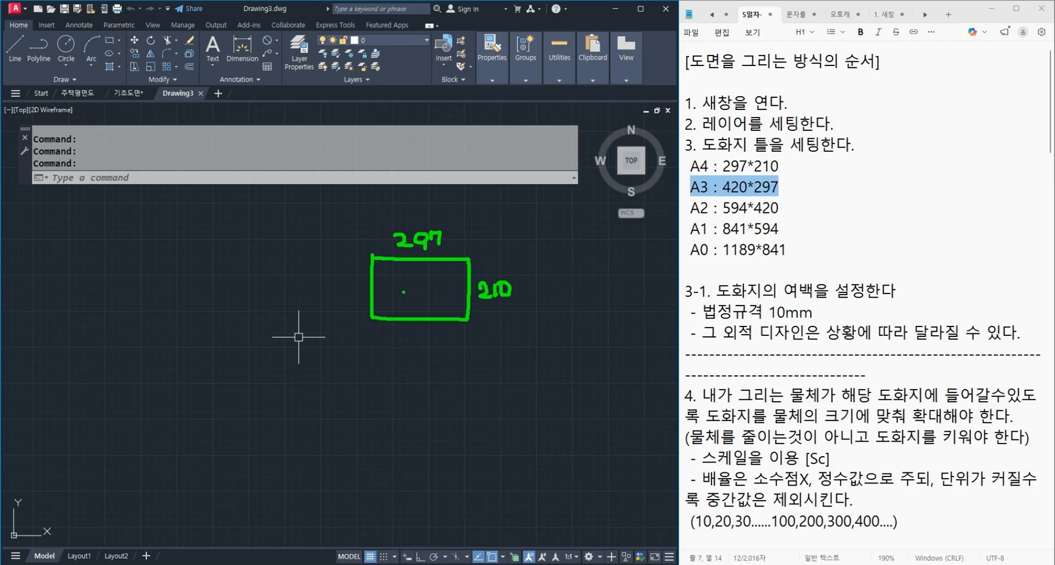
mouse_move(407, 300)
left_mouse_down()
mouse_move(419, 299)
mouse_move(417, 287)
mouse_move(444, 291)
mouse_move(431, 302)
left_mouse_up()
Step: Annotate a second sheet in yellow below the A4 one, labelling the pair A3, its height 210 and the combined height 420
mouse_move(371, 319)
left_mouse_down()
mouse_move(380, 380)
mouse_move(450, 384)
mouse_move(466, 378)
mouse_move(466, 320)
left_mouse_up()
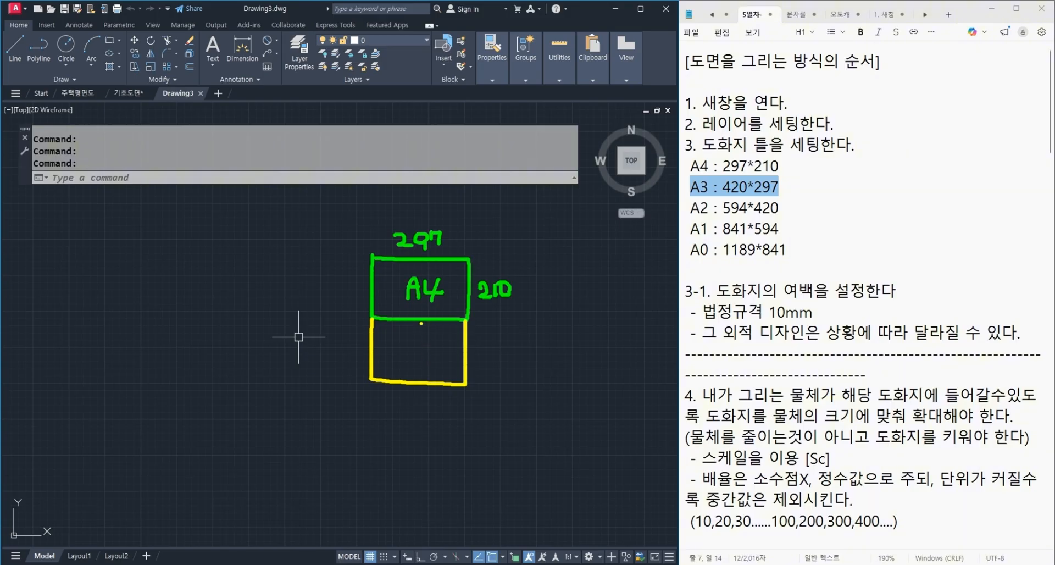
mouse_move(406, 332)
left_mouse_down()
mouse_move(411, 309)
mouse_move(423, 332)
mouse_move(436, 322)
mouse_move(430, 328)
left_mouse_up()
mouse_move(477, 347)
left_mouse_down()
mouse_move(490, 361)
mouse_move(497, 344)
left_mouse_up()
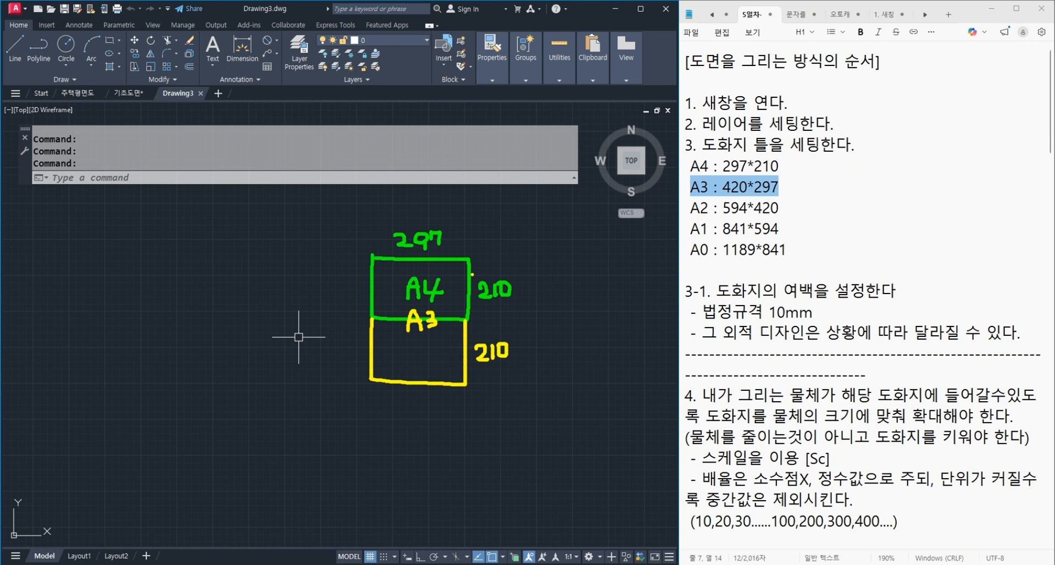
mouse_move(537, 306)
left_mouse_down()
mouse_move(546, 330)
mouse_move(573, 314)
left_mouse_up()
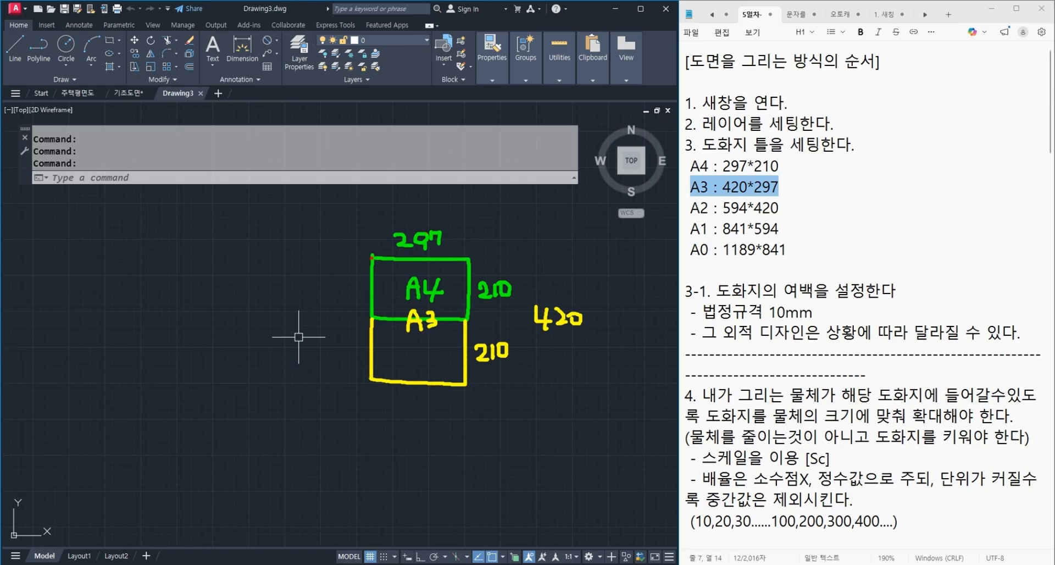
Step: Annotate a red extension beside the A3 sketch, labelling the whole A2, the added width 297 and the total width 594
mouse_move(366, 257)
left_mouse_down()
mouse_move(297, 256)
mouse_move(289, 371)
mouse_move(372, 379)
left_mouse_up()
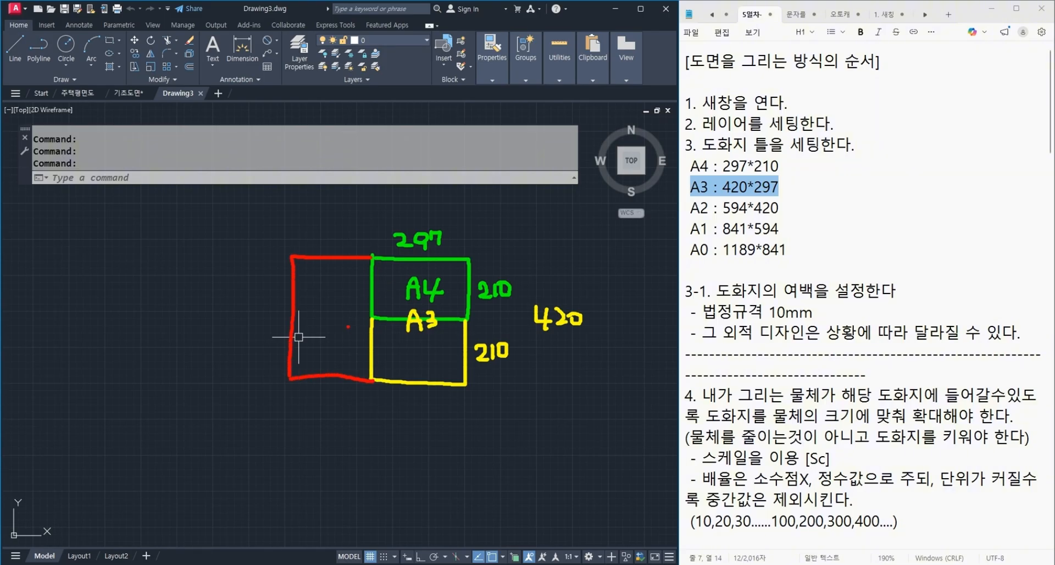
left_click_drag(348, 328, 383, 323)
left_click_drag(311, 233, 341, 247)
mouse_move(343, 236)
left_mouse_down()
mouse_move(354, 235)
mouse_move(352, 253)
left_mouse_up()
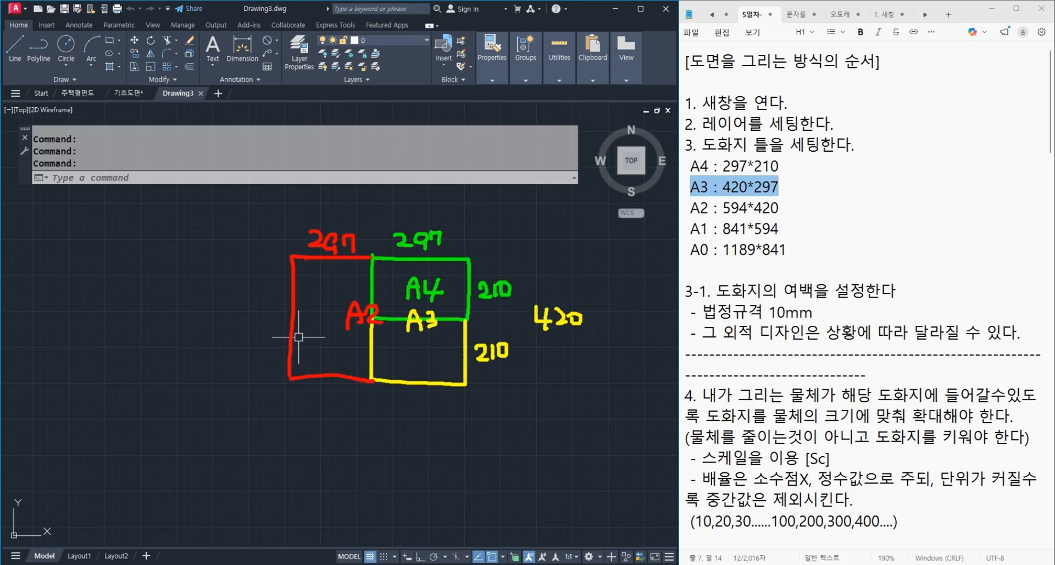
mouse_move(358, 194)
left_mouse_down()
mouse_move(367, 210)
mouse_move(355, 213)
left_mouse_up()
mouse_move(359, 196)
left_mouse_down()
mouse_move(371, 194)
mouse_move(380, 218)
mouse_move(412, 205)
mouse_move(398, 215)
left_mouse_up()
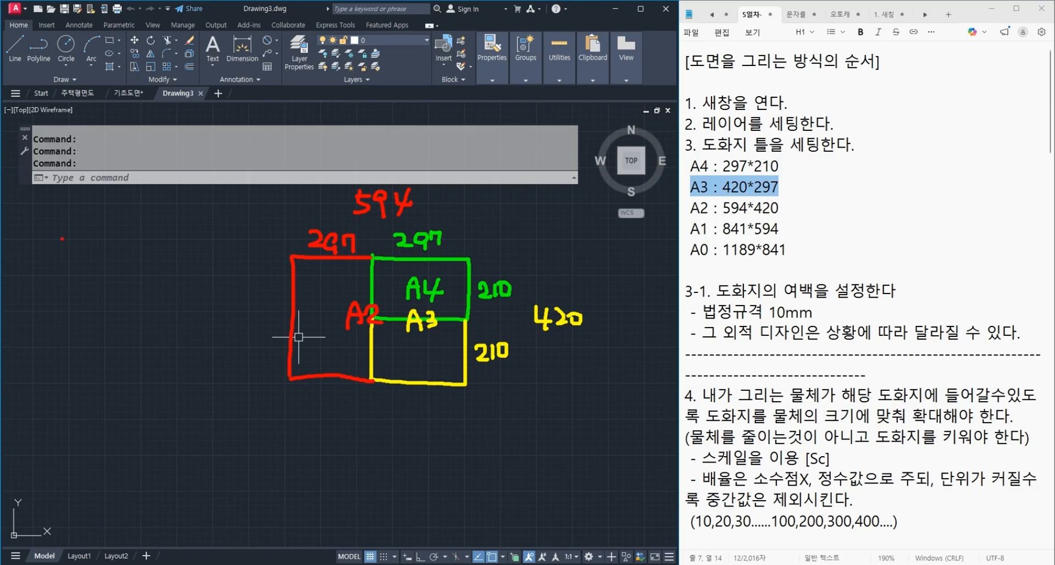
Step: Handwrite 297 × 210 beside the sheet sketch and add crossing arrows beneath it marked ×2
mouse_move(56, 234)
left_mouse_down()
mouse_move(83, 254)
mouse_move(93, 241)
mouse_move(91, 260)
mouse_move(154, 251)
left_mouse_up()
mouse_move(153, 237)
left_mouse_down()
mouse_move(142, 250)
mouse_move(196, 252)
left_mouse_up()
mouse_move(203, 231)
left_mouse_down()
mouse_move(202, 251)
mouse_move(231, 237)
left_mouse_up()
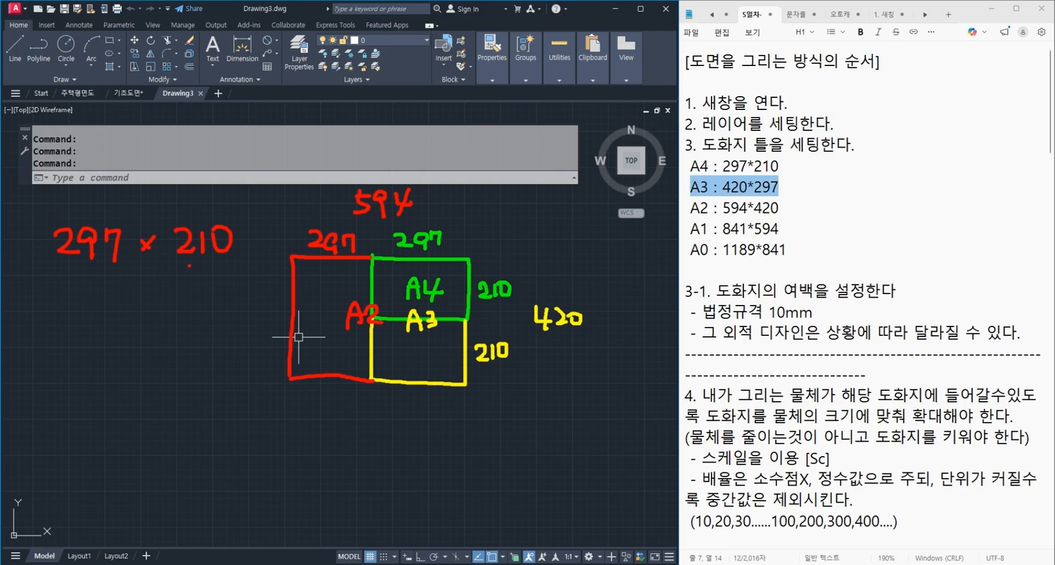
mouse_move(190, 266)
left_mouse_down()
mouse_move(86, 311)
mouse_move(109, 311)
left_mouse_up()
mouse_move(129, 274)
left_mouse_down()
mouse_move(116, 289)
mouse_move(149, 279)
mouse_move(103, 267)
mouse_move(170, 302)
left_mouse_up()
left_click_drag(159, 303, 171, 302)
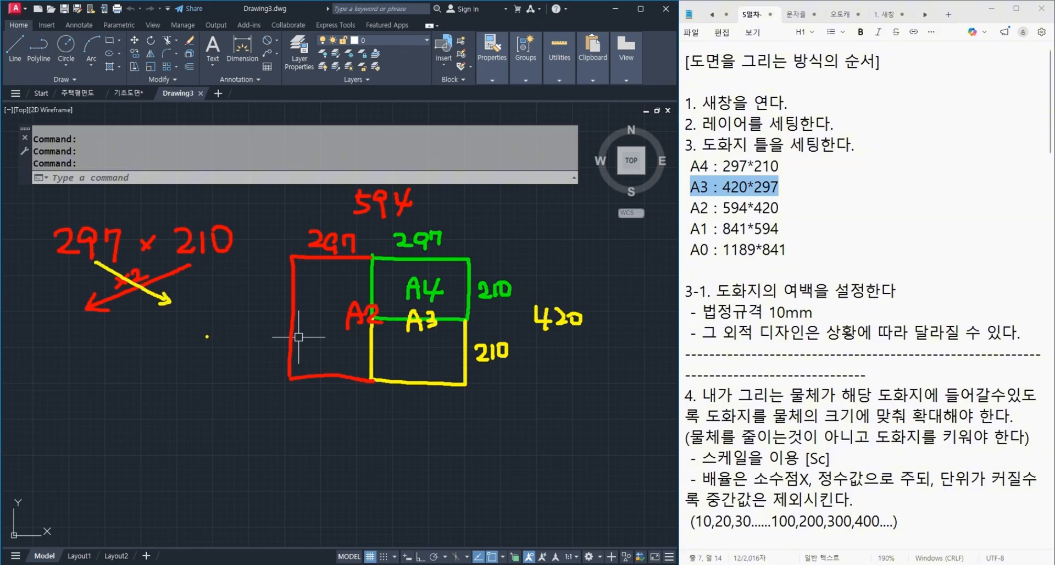
Step: Handwrite the A3 size 420 × 297 in yellow beneath the first pair of crossing arrows
mouse_move(57, 321)
left_mouse_down()
mouse_move(44, 337)
mouse_move(70, 339)
left_mouse_up()
left_click_drag(64, 324, 66, 357)
mouse_move(83, 325)
left_mouse_down()
mouse_move(87, 336)
mouse_move(142, 341)
left_mouse_up()
mouse_move(142, 326)
left_mouse_down()
mouse_move(130, 341)
mouse_move(181, 335)
left_mouse_up()
mouse_move(187, 322)
left_mouse_down()
mouse_move(183, 343)
mouse_move(212, 322)
mouse_move(210, 348)
left_mouse_up()
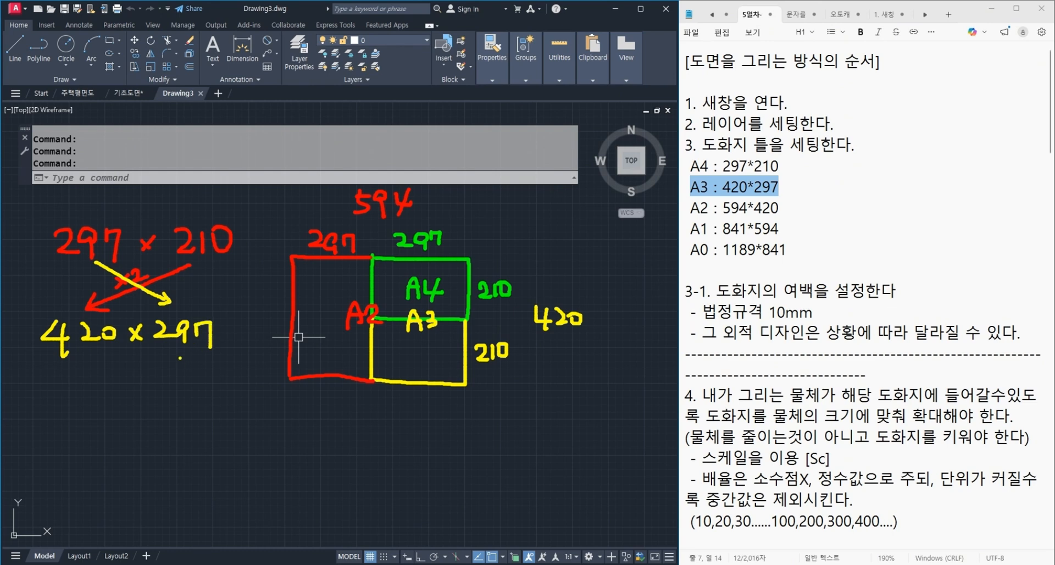
Step: Add a second pair of crossing arrows marked ×2 below the A3 size and handwrite 594 × 420 under them
mouse_move(181, 354)
left_mouse_down()
mouse_move(70, 416)
mouse_move(90, 420)
left_mouse_up()
mouse_move(100, 370)
left_mouse_down()
mouse_move(115, 392)
mouse_move(142, 371)
mouse_move(132, 381)
mouse_move(167, 405)
mouse_move(154, 406)
left_mouse_up()
mouse_move(39, 438)
left_mouse_down()
mouse_move(32, 455)
mouse_move(49, 439)
left_mouse_up()
left_click_drag(65, 430, 64, 457)
left_click_drag(78, 431, 93, 439)
mouse_move(88, 429)
left_mouse_down()
mouse_move(88, 442)
mouse_move(131, 443)
left_mouse_up()
mouse_move(150, 425)
left_mouse_down()
mouse_move(149, 438)
mouse_move(171, 434)
left_mouse_up()
mouse_move(161, 419)
left_mouse_down()
mouse_move(159, 450)
mouse_move(196, 441)
mouse_move(195, 423)
left_mouse_up()
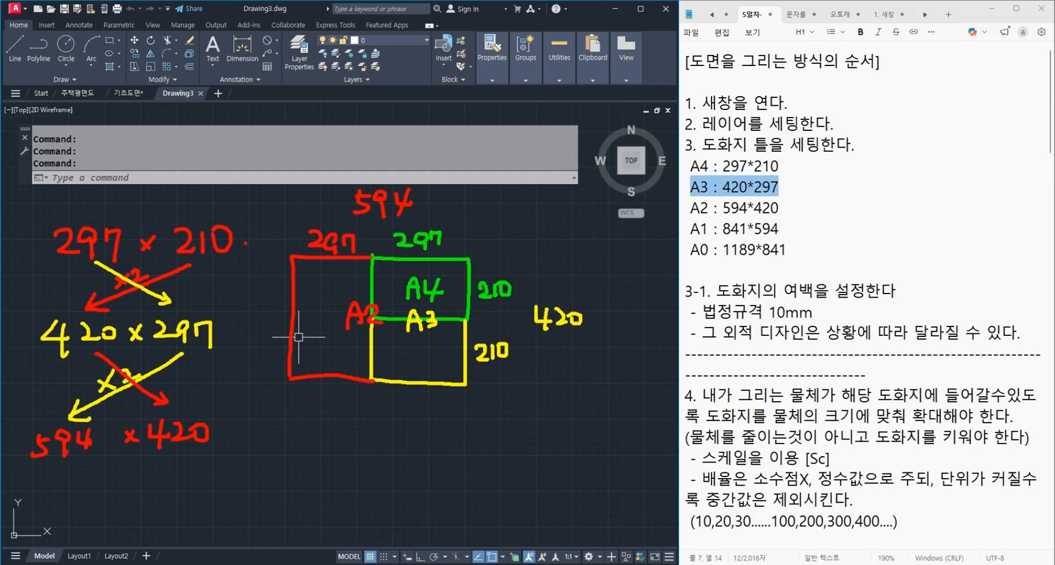
Step: Bracket the handwritten A4 and A3 sizes, then clear all annotations from the screen
left_click_drag(245, 241, 255, 352)
mouse_move(28, 235)
left_mouse_down()
mouse_move(5, 314)
mouse_move(22, 352)
left_mouse_up()
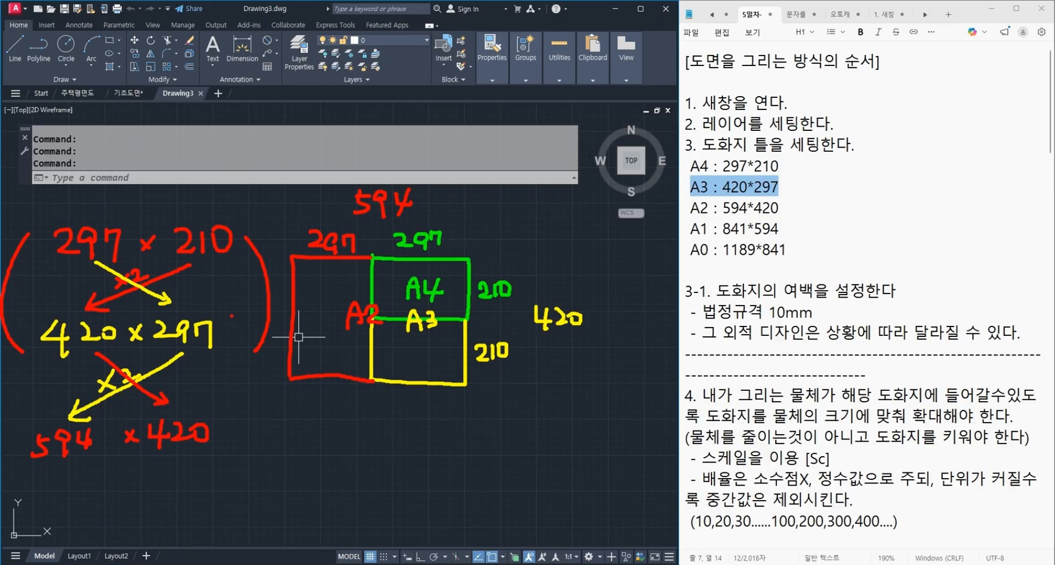
left_click_drag(225, 314, 242, 309)
key("Escape")
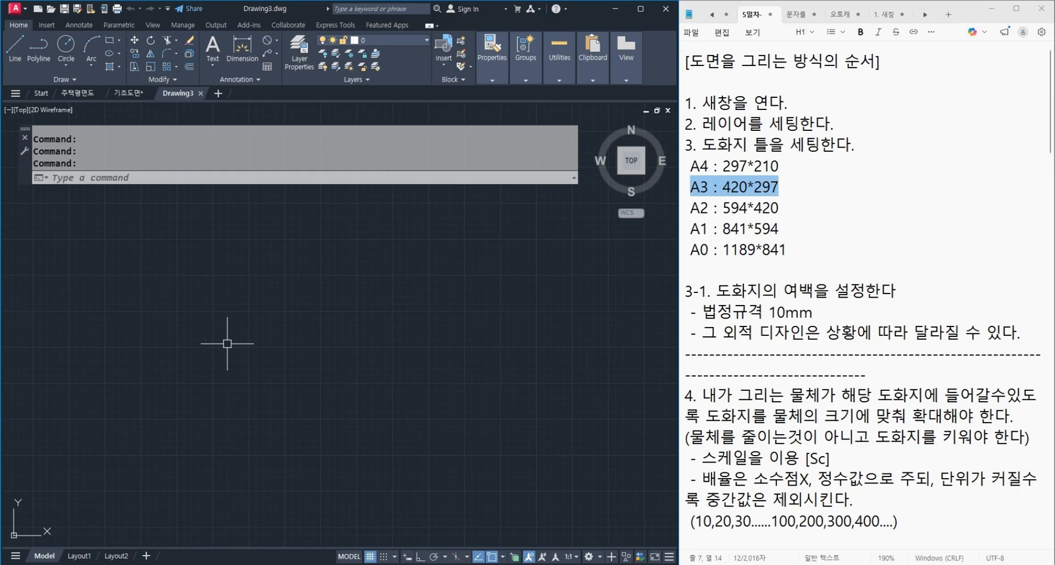
Step: Switch to the 기초도면 drawing and inspect the border frame of the Line / Offset / Trim / Extend sheet
left_click(128, 93)
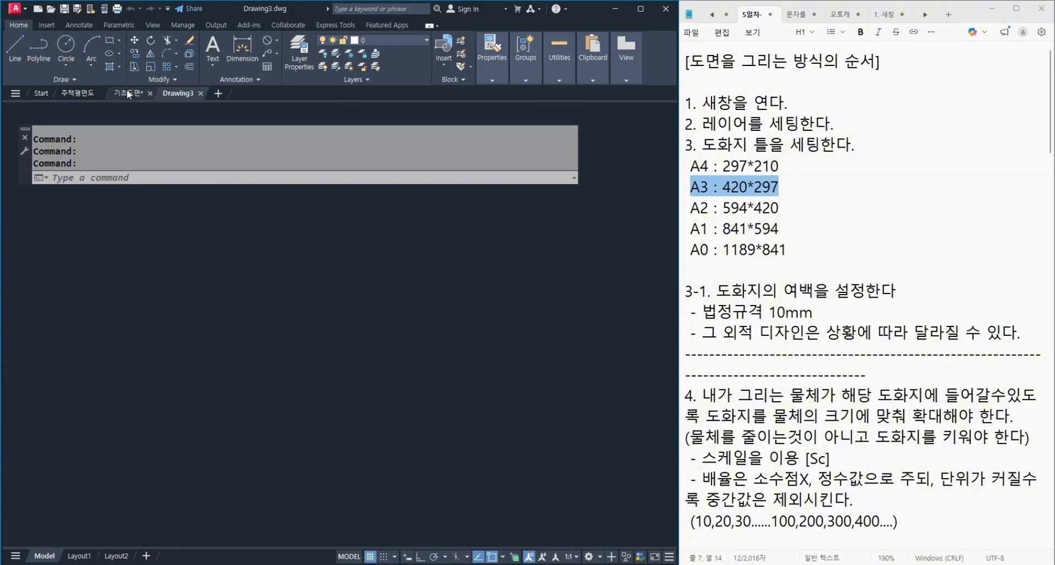
scroll(159, 280, "up", 6)
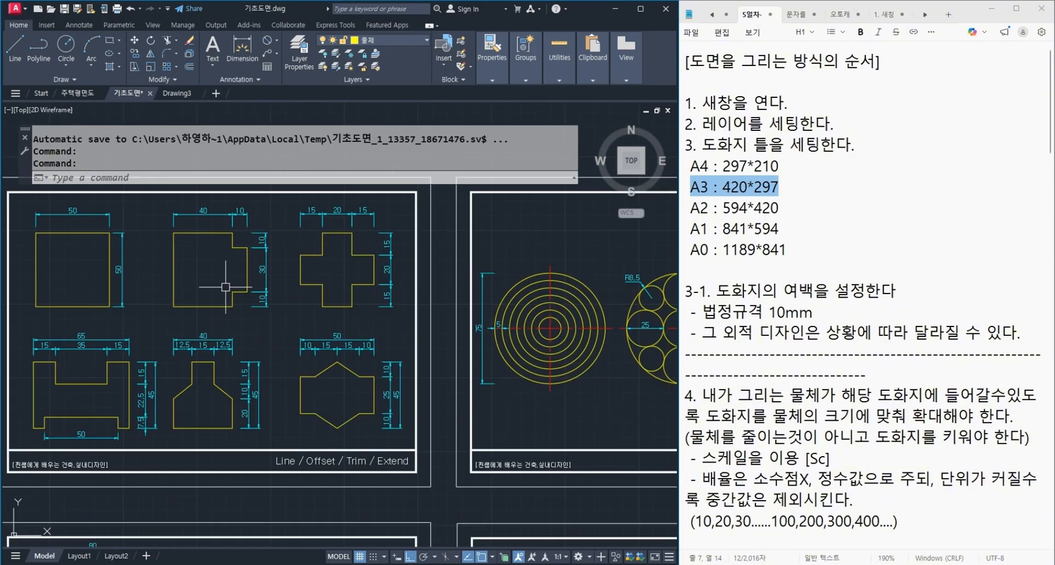
scroll(99, 217, "down", 2)
left_click(106, 221)
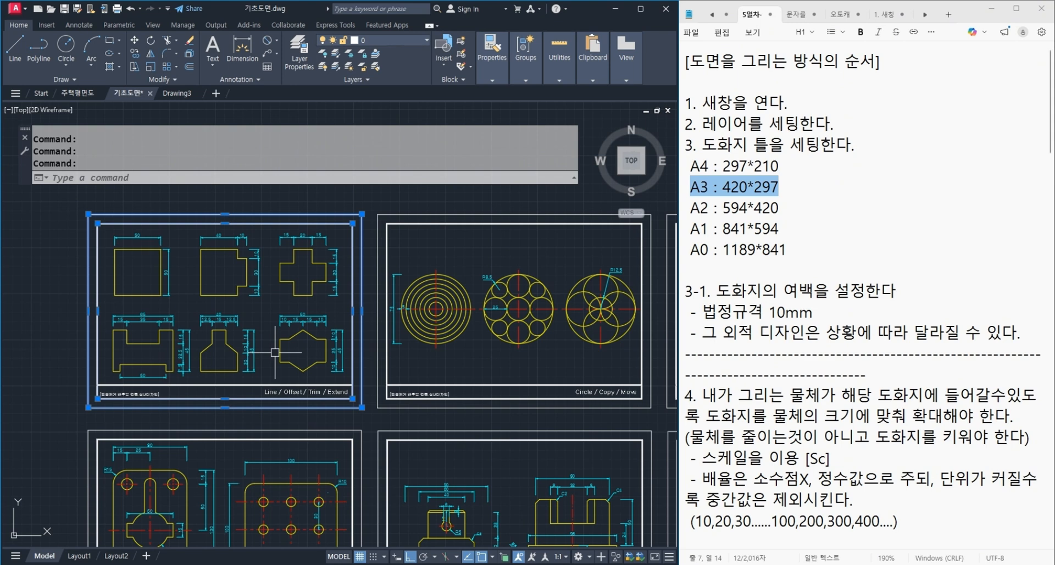
key("Escape")
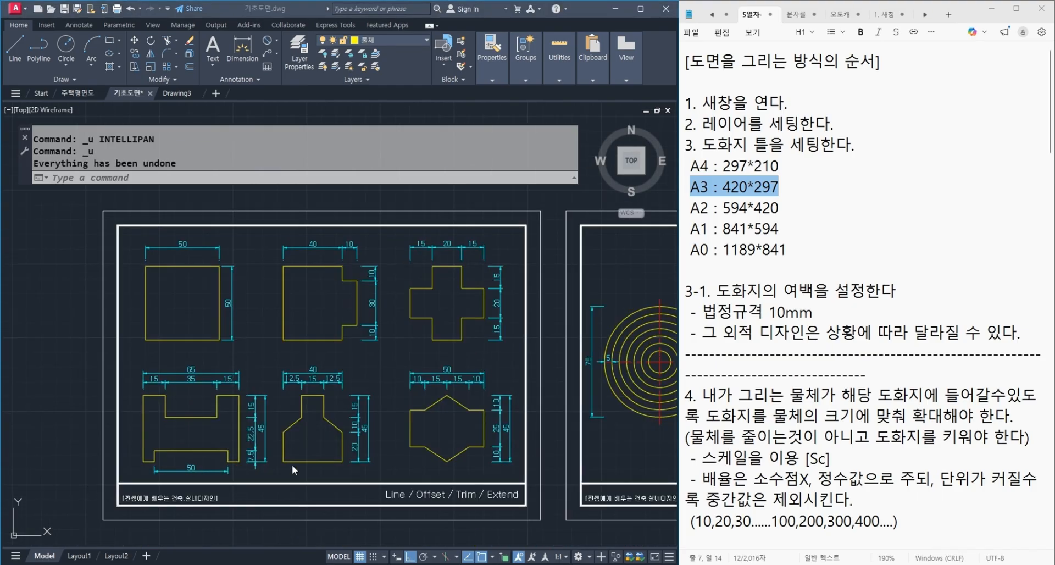
Step: Examine the dimensioned shapes on the Line / Offset / Trim / Extend sheet and on the sheet below it
left_click(293, 468)
middle_click_drag(296, 433, 339, 465)
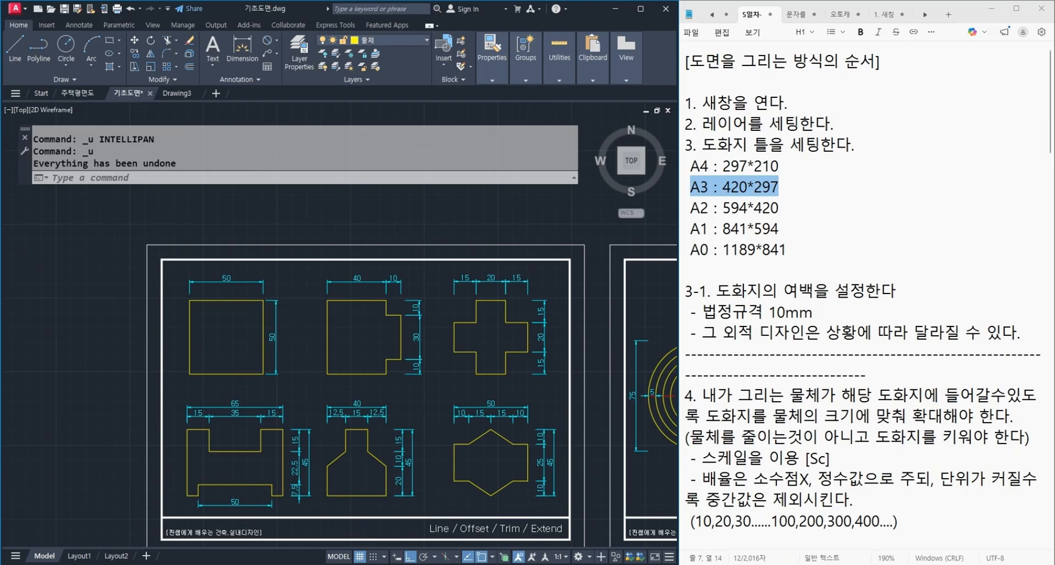
scroll(237, 297, "up", 2)
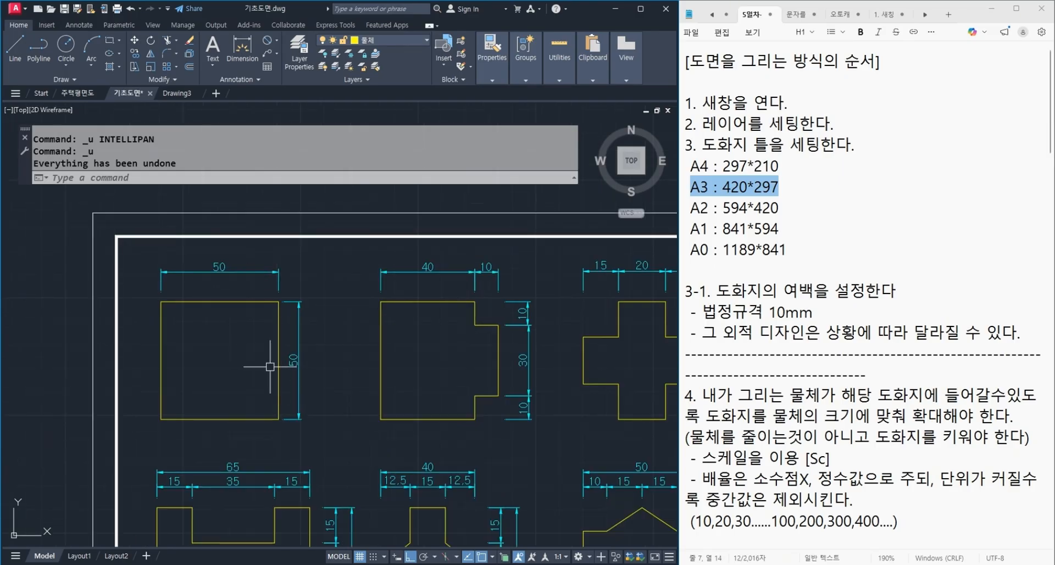
middle_click_drag(289, 430, 274, 304)
scroll(283, 329, "down", 5)
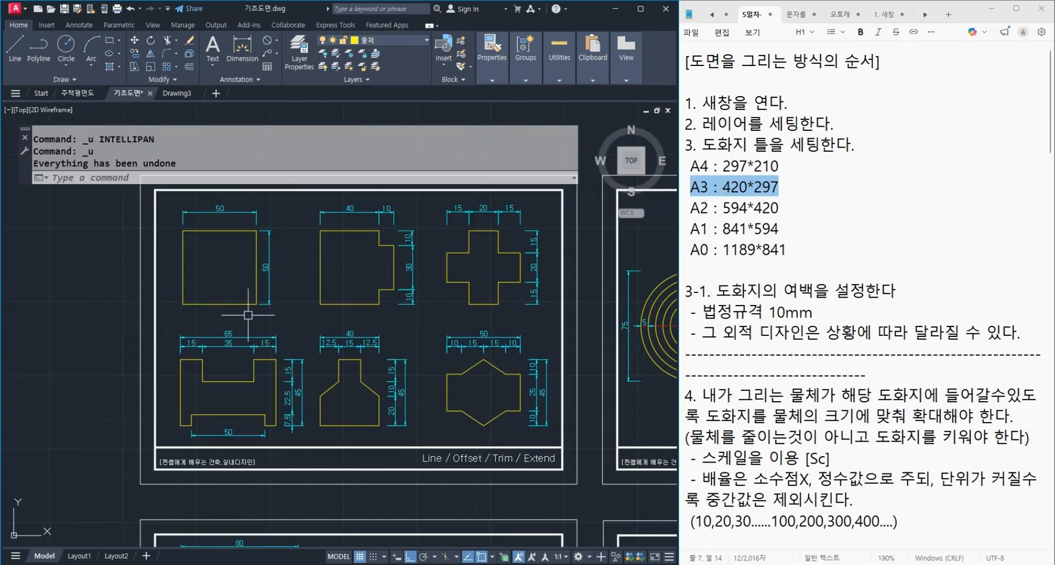
scroll(287, 337, "up", 2)
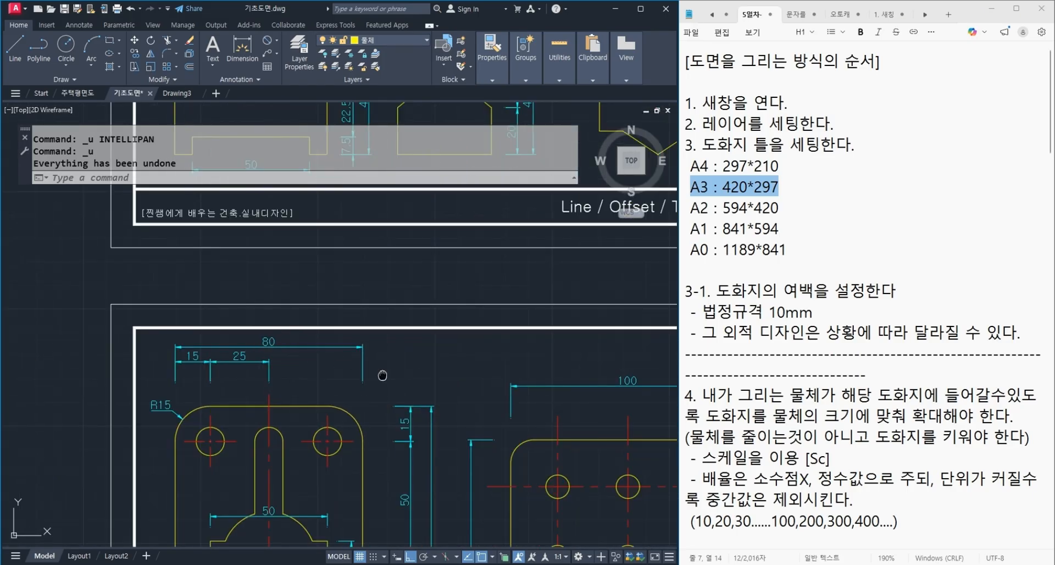
scroll(382, 376, "up", 2)
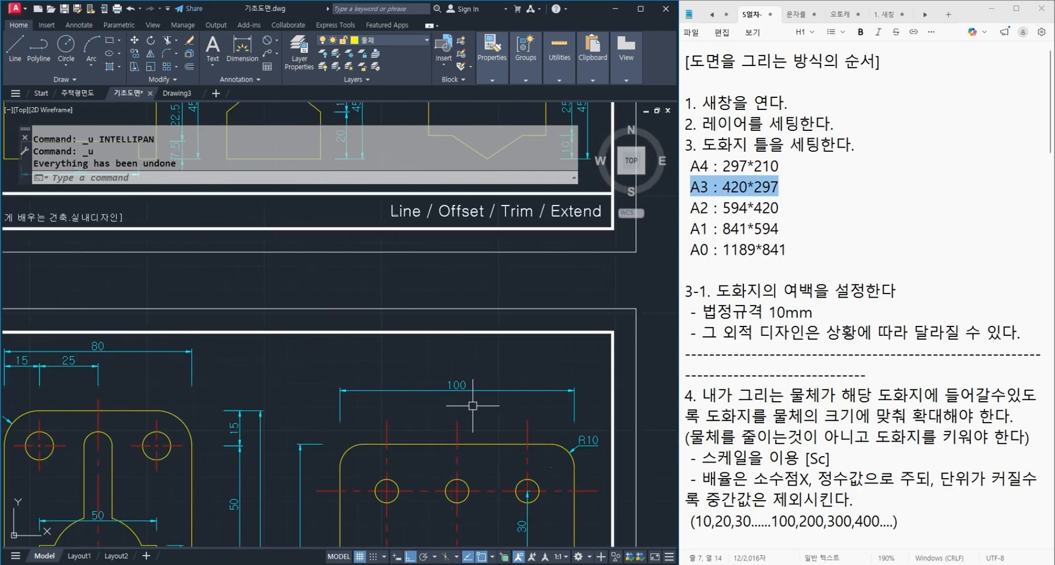
scroll(472, 405, "down", 2)
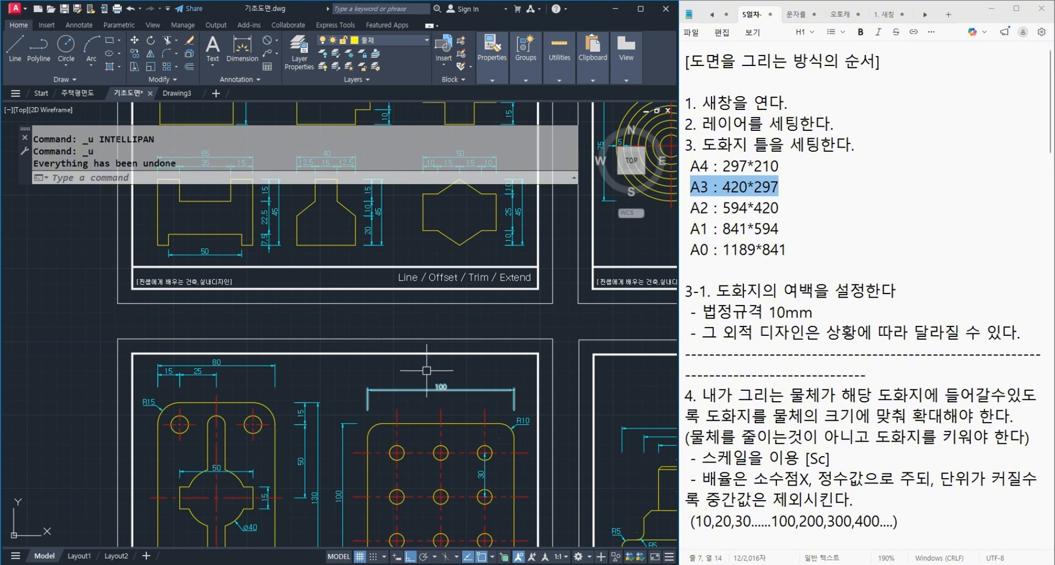
middle_click_drag(446, 415, 445, 502)
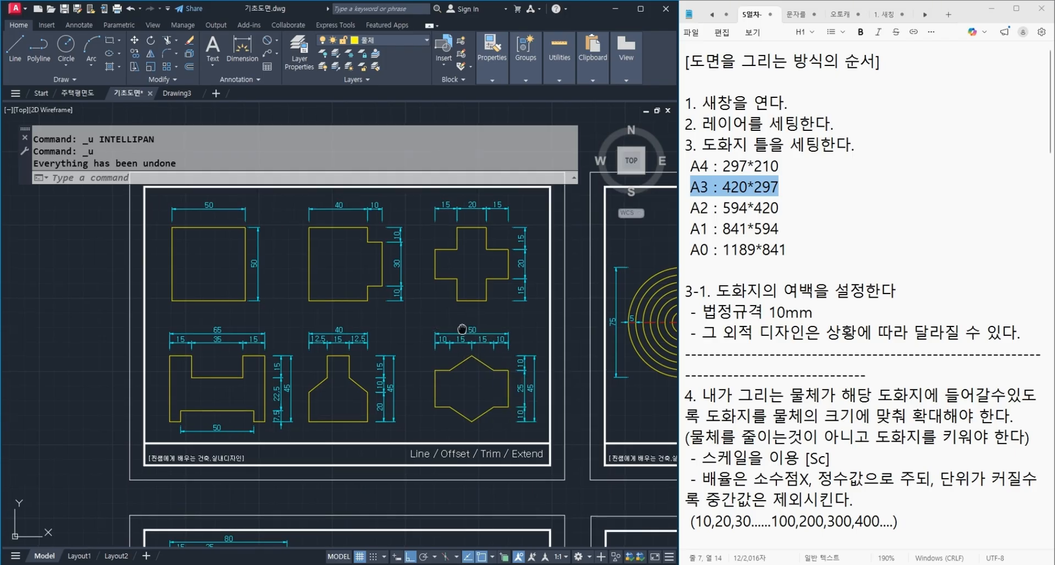
middle_click_drag(489, 362, 490, 395)
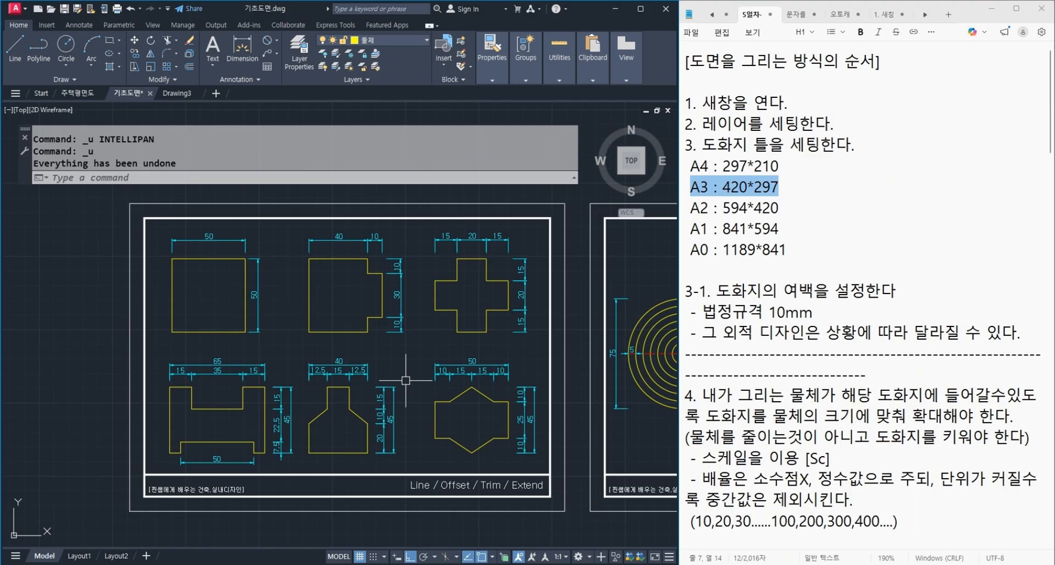
Step: Switch to the 주택평면도 drawing and examine the floor plan's overall width and room dimensions
left_click(79, 93)
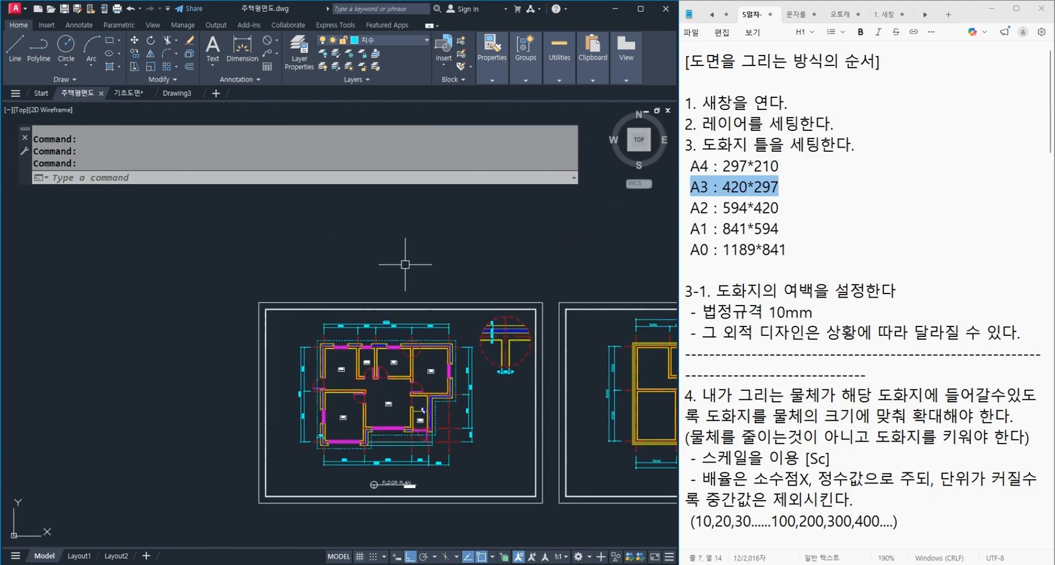
middle_click_drag(466, 363, 440, 322)
scroll(360, 273, "up", 3)
middle_click_drag(372, 326, 392, 230)
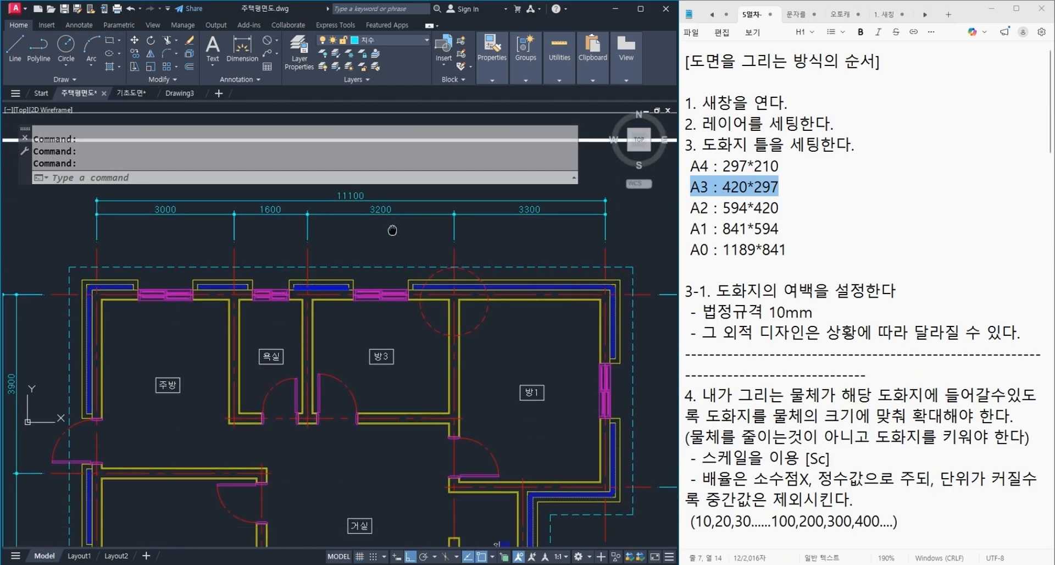
scroll(393, 229, "down", 3)
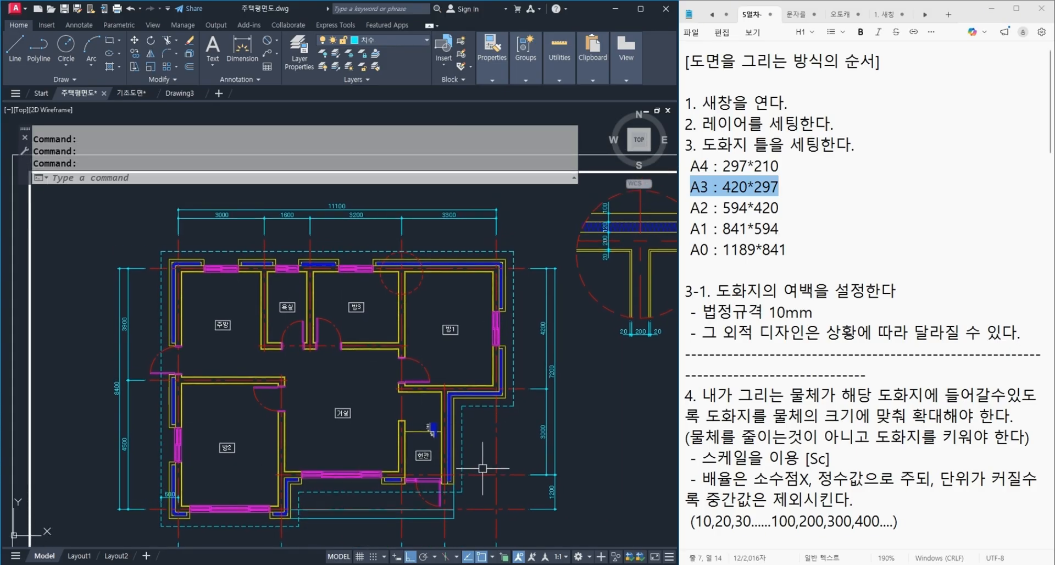
scroll(340, 213, "up", 5)
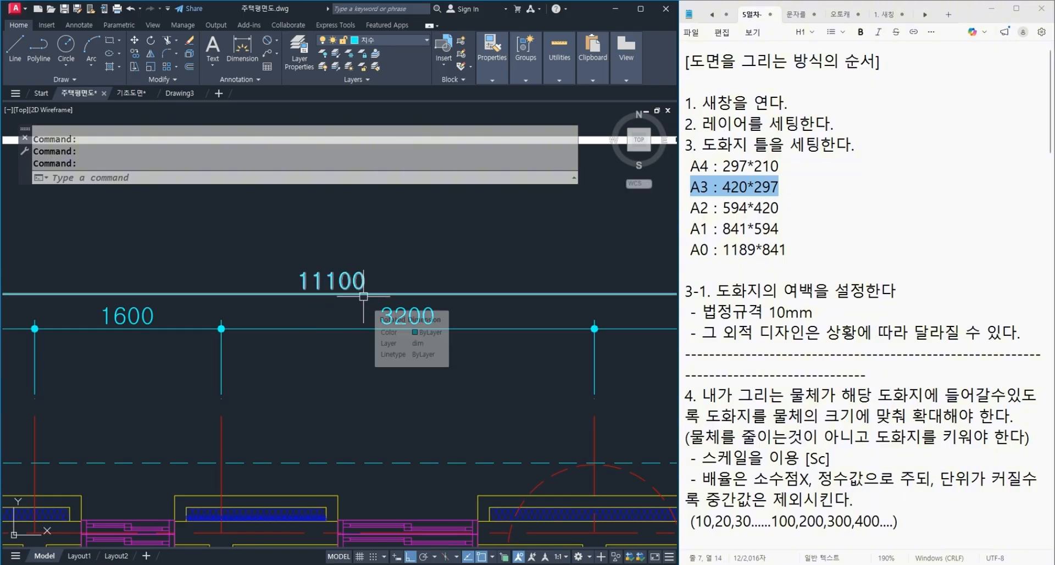
scroll(334, 261, "down", 4)
scroll(334, 260, "down", 2)
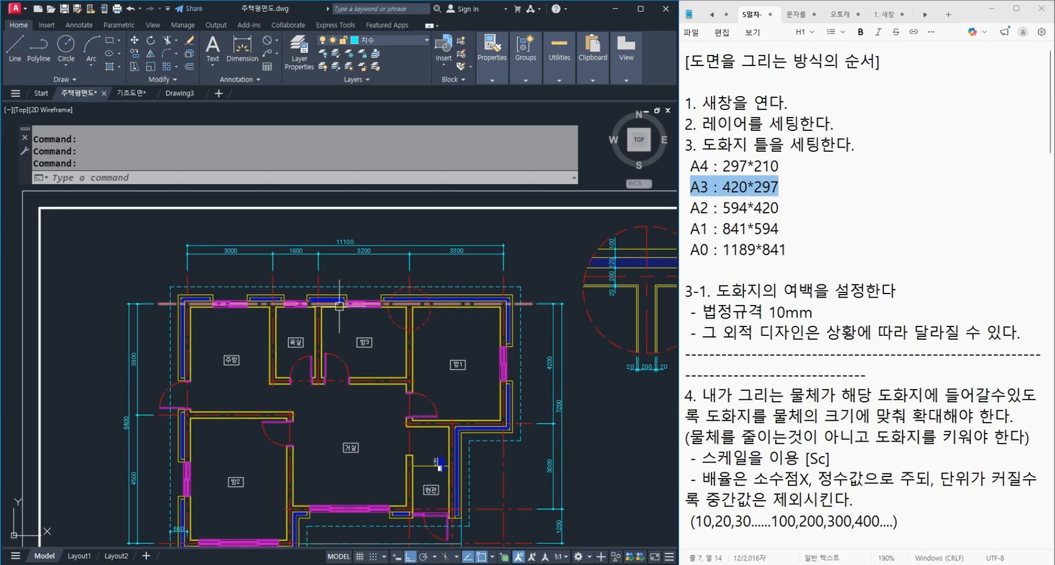
Step: Copy the 50 × 50 square from the first sheet of the 기초도면 drawing and return to the 주택평면도 drawing
left_click(132, 93)
key("ctrl+z")
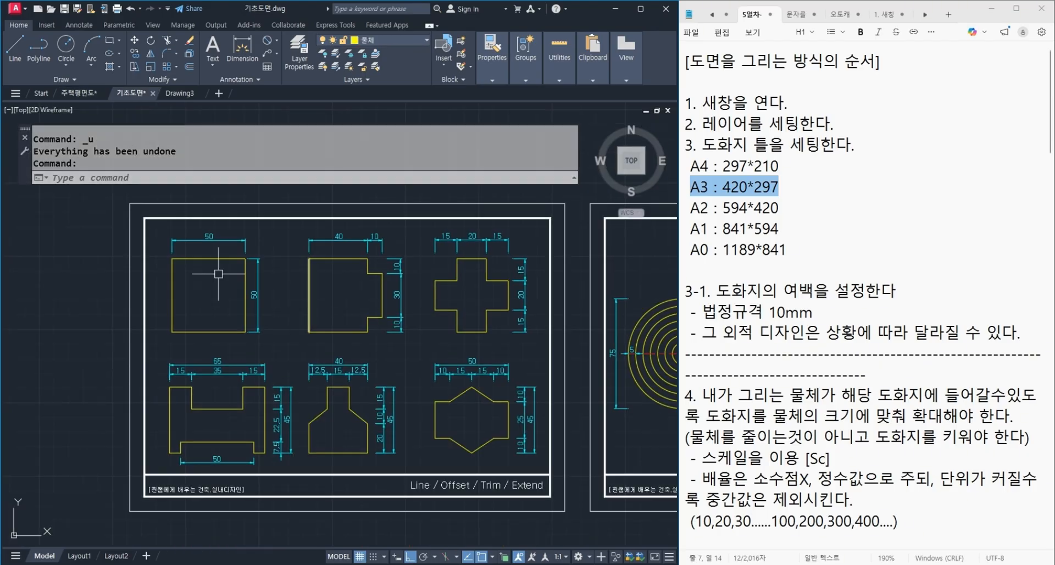
scroll(170, 254, "up", 3)
left_click(167, 252)
left_click(345, 419)
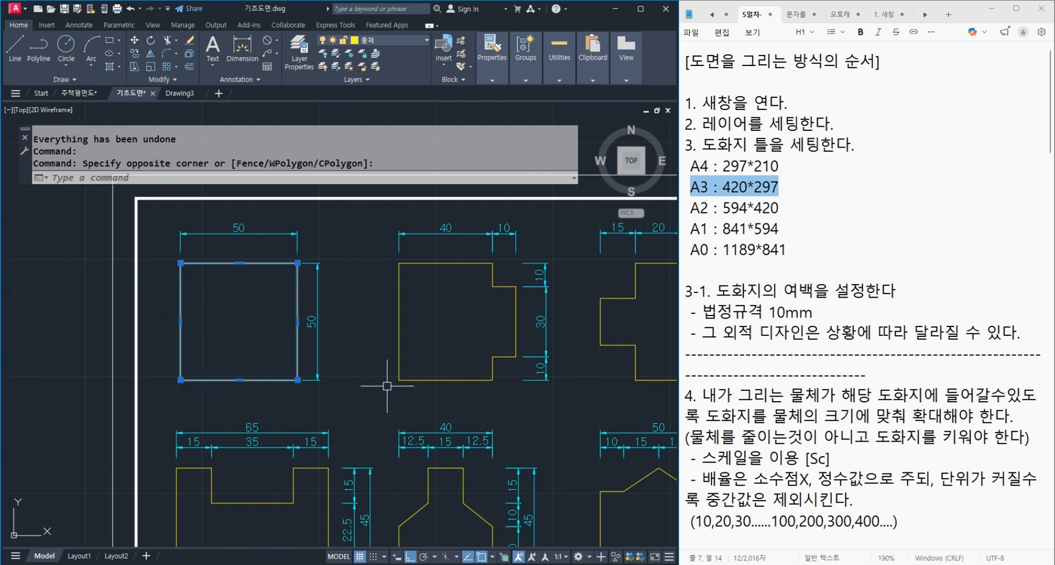
key("ctrl+c")
left_click(79, 93)
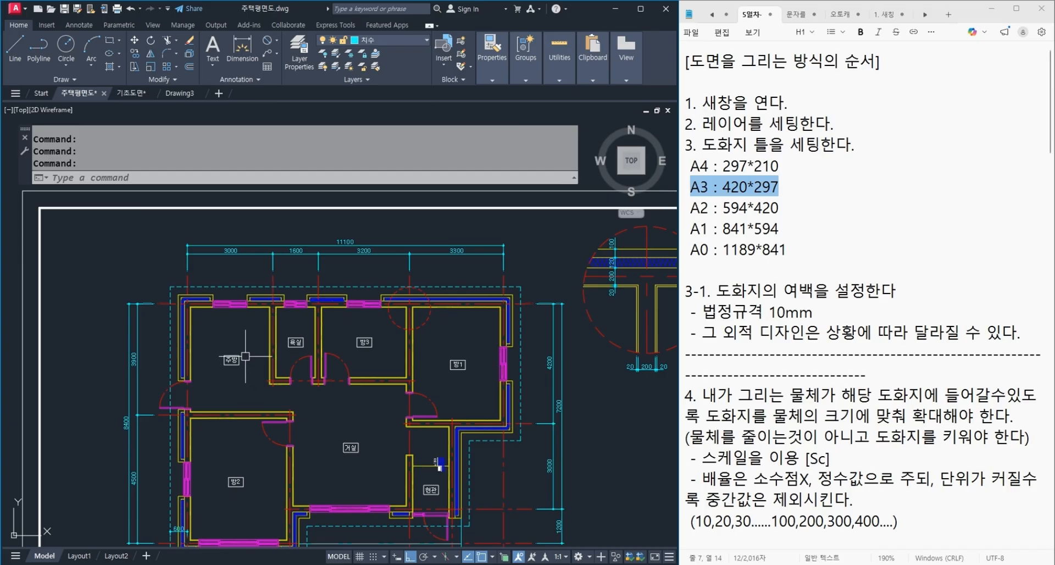
Step: Paste the copied 50 × 50 square beside the 주방 label and compare its size with the floor plan
key("ctrl+v")
scroll(246, 357, "up", 5)
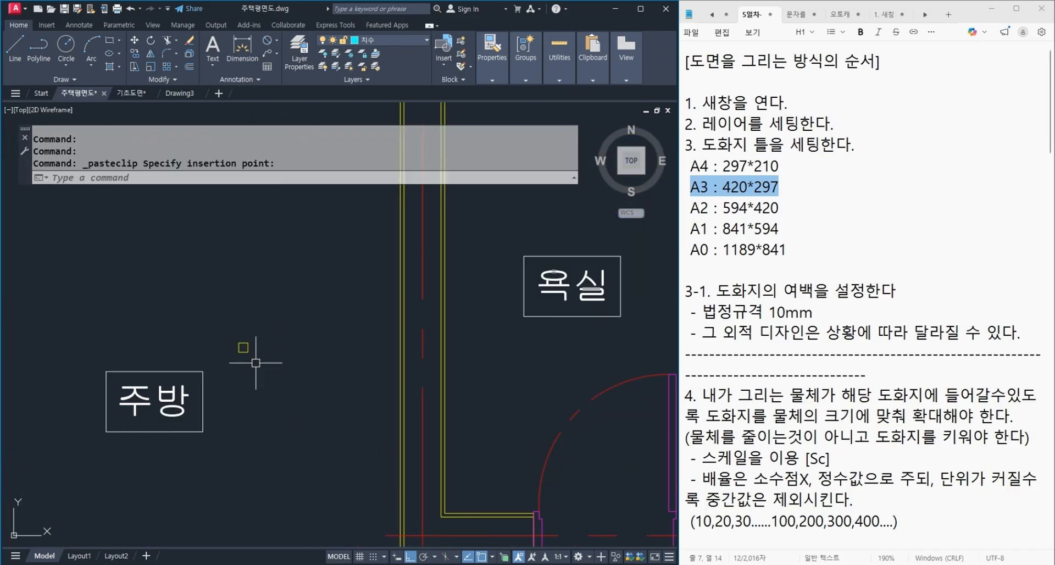
scroll(250, 352, "up", 3)
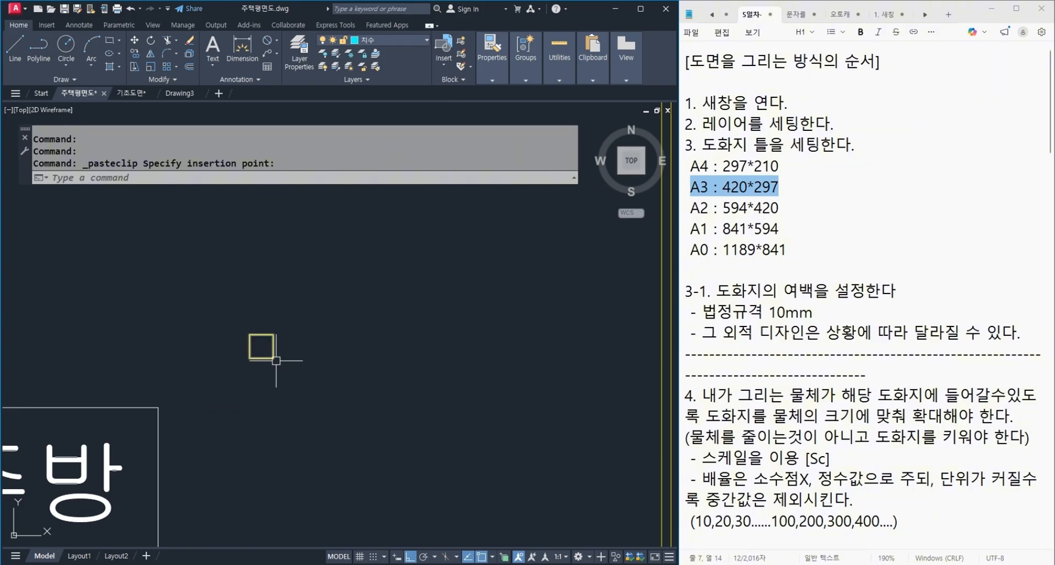
scroll(276, 360, "down", 4)
scroll(292, 359, "up", 3)
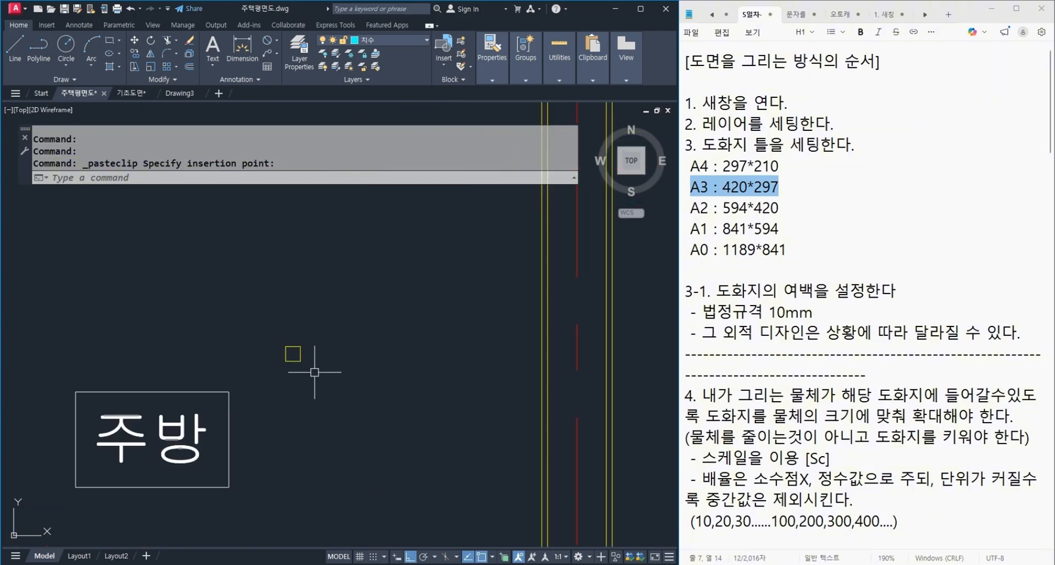
Step: Delete the pasted square from the kitchen of the floor plan
left_click(328, 334)
left_click(271, 388)
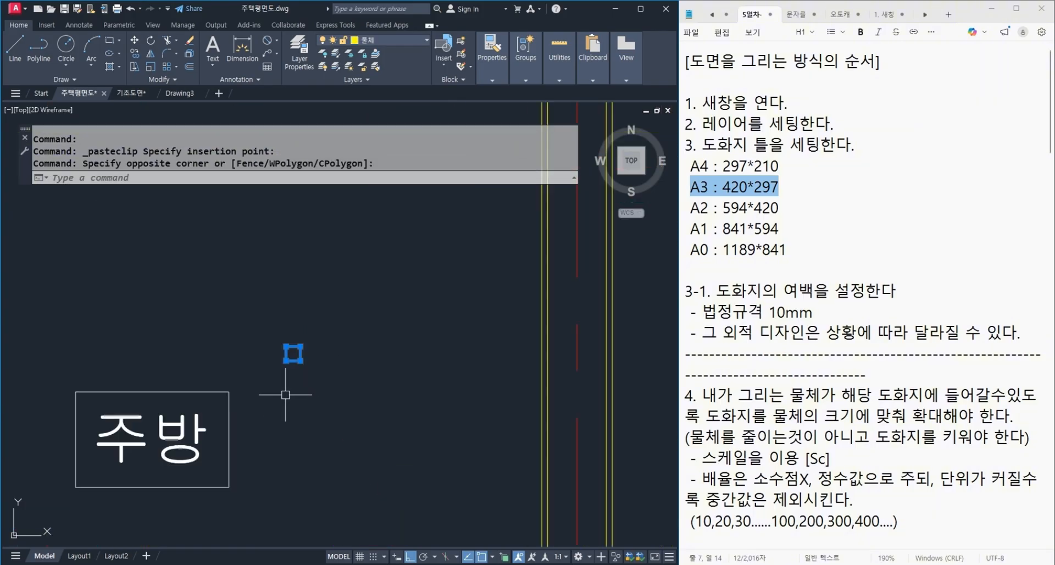
key("Delete")
scroll(258, 356, "down", 5)
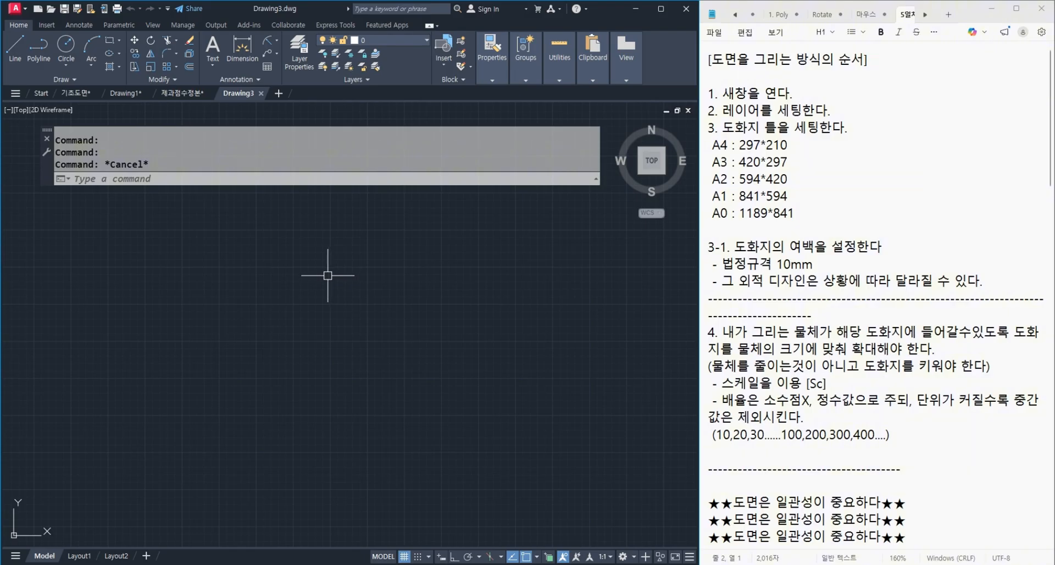
Step: Start a new drawing and open the Layer Properties Manager for the layer-setup step in the notes
left_click(279, 92)
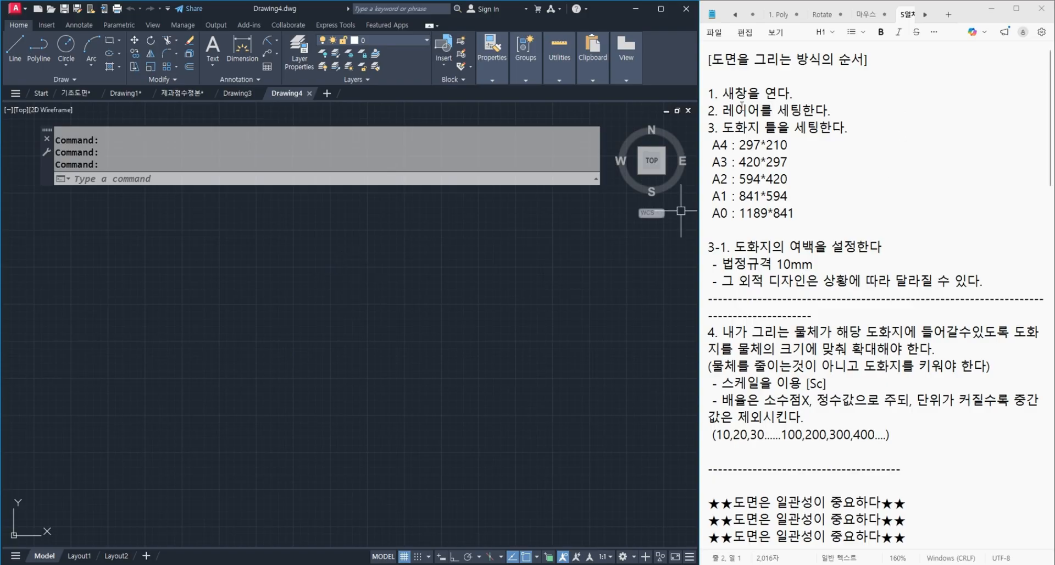
left_click_drag(722, 110, 839, 110)
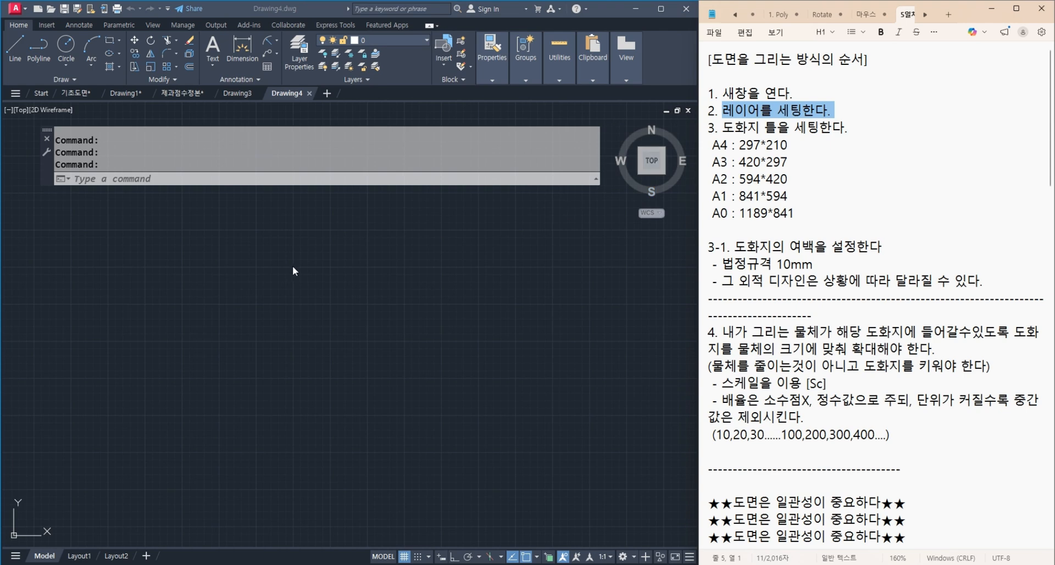
left_click(316, 254)
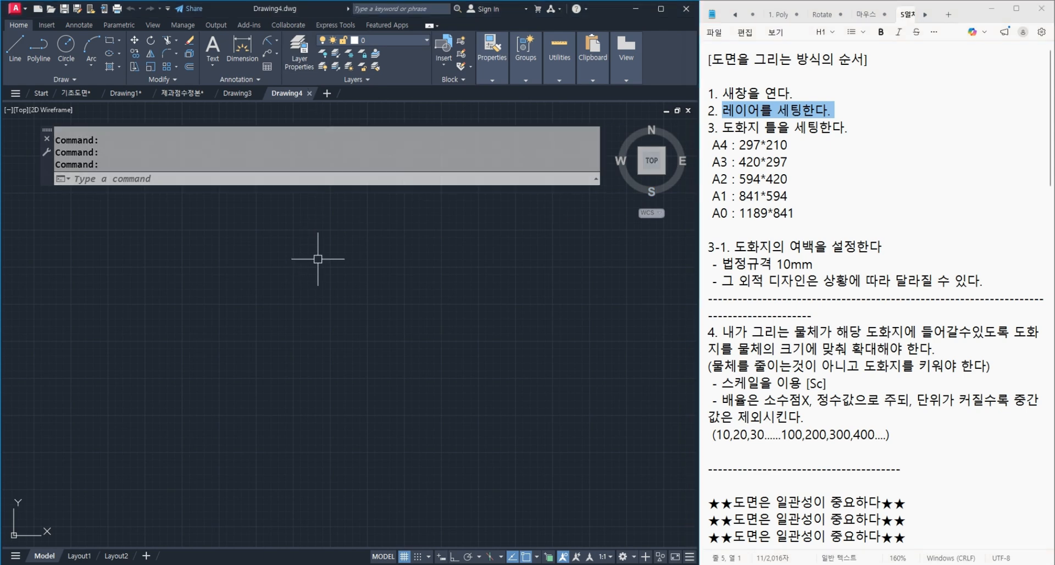
left_click(301, 55)
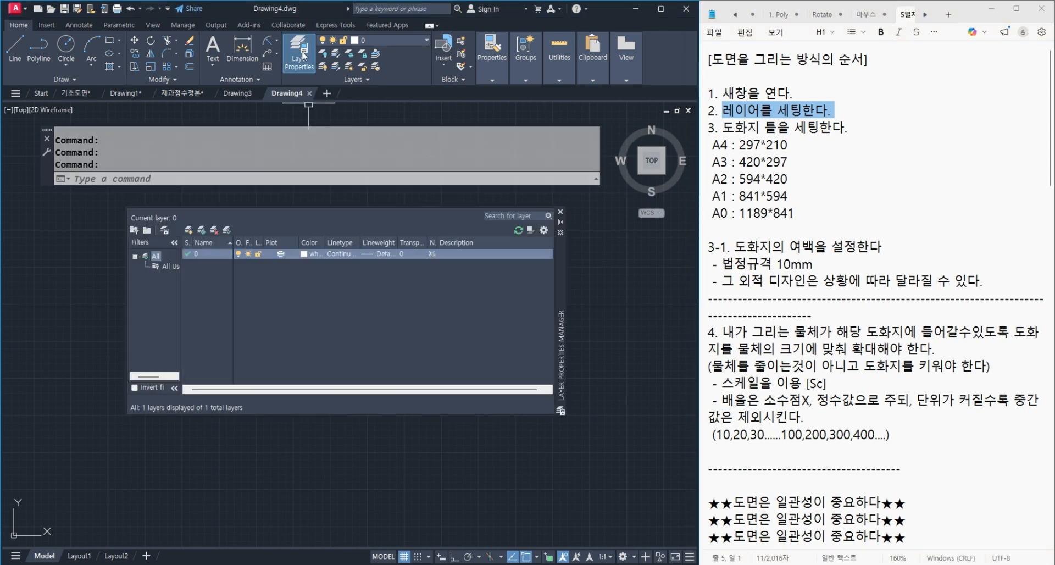
key("ctrl+1")
left_click(181, 252)
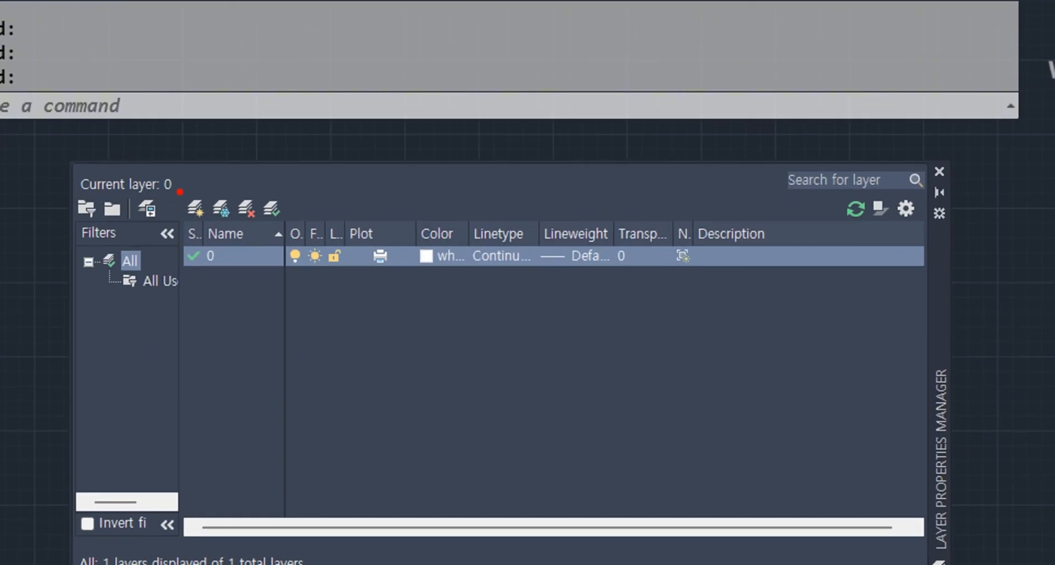
mouse_move(181, 191)
left_mouse_down()
mouse_move(217, 235)
mouse_move(171, 192)
left_mouse_up()
key("Escape")
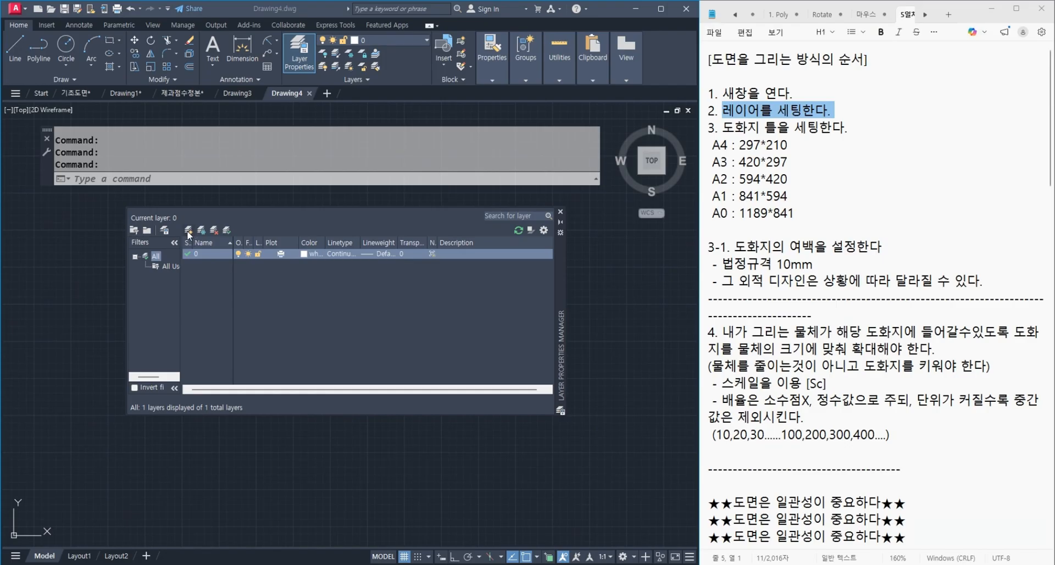
Step: Create three new layers named 물체, 중심 and 치수
left_click(188, 230)
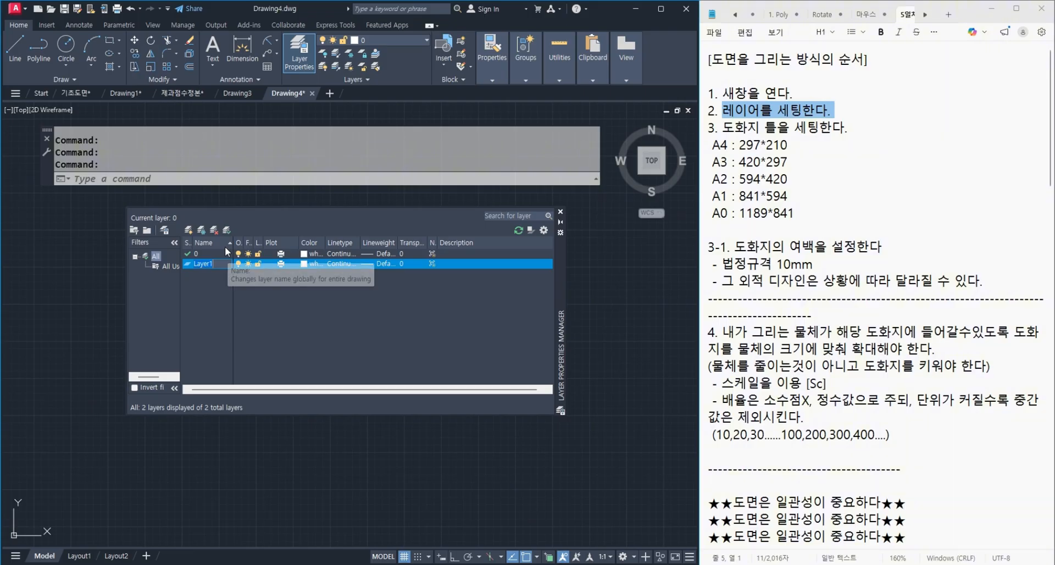
type("물체")
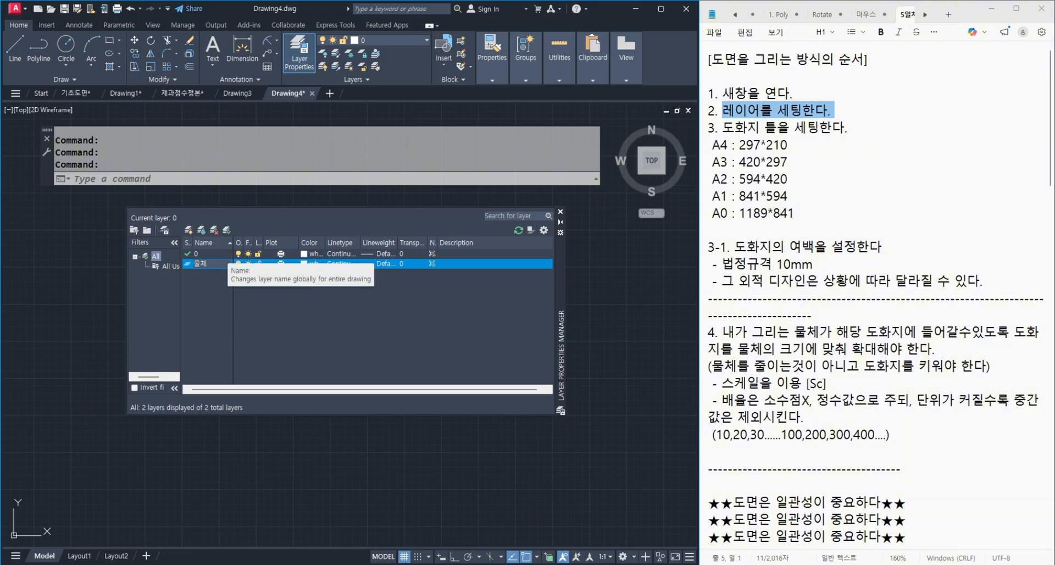
key("Return")
key("alt+n")
type("중심")
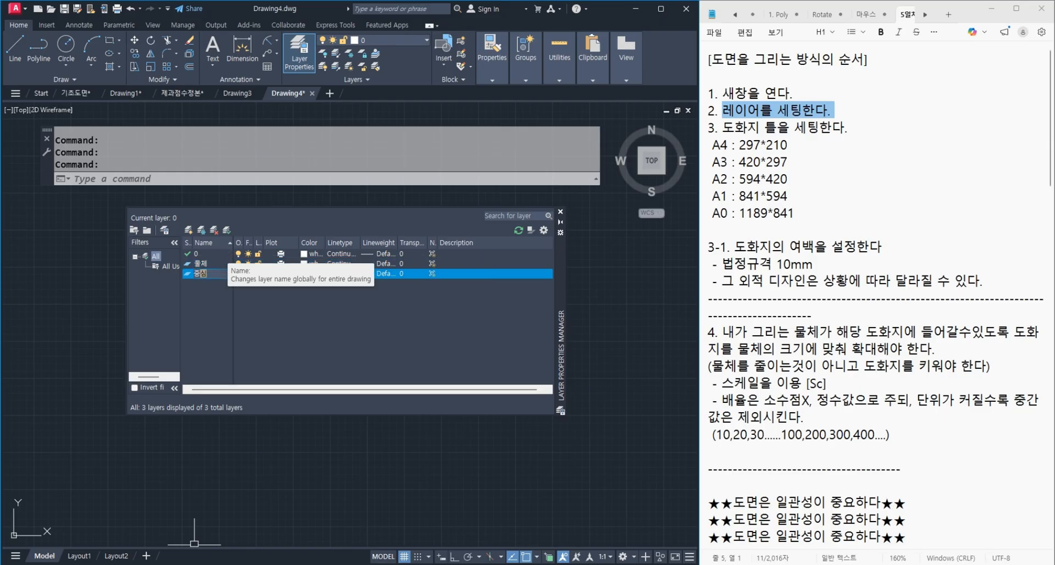
key("alt+n")
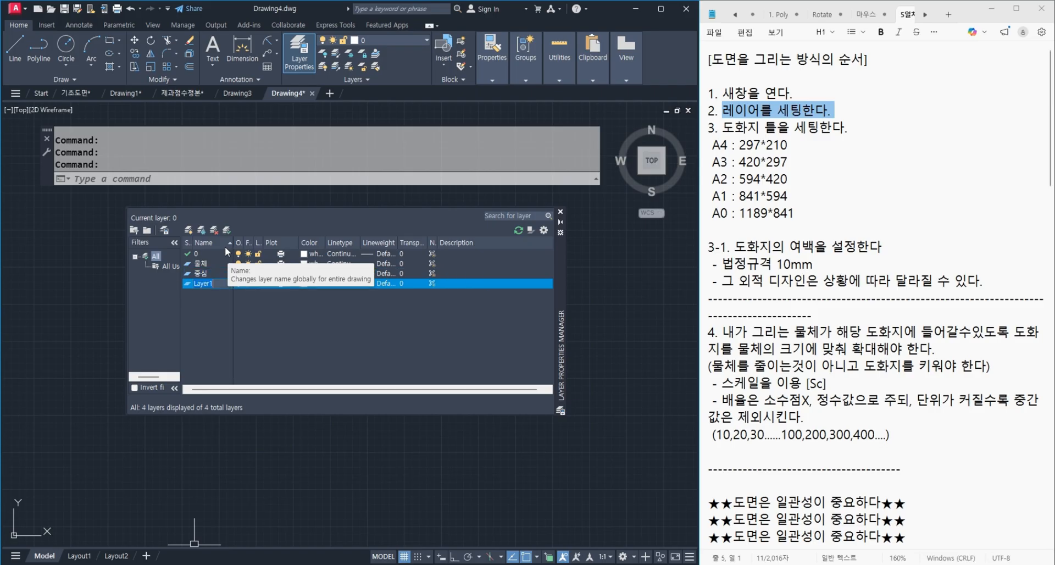
type("치수")
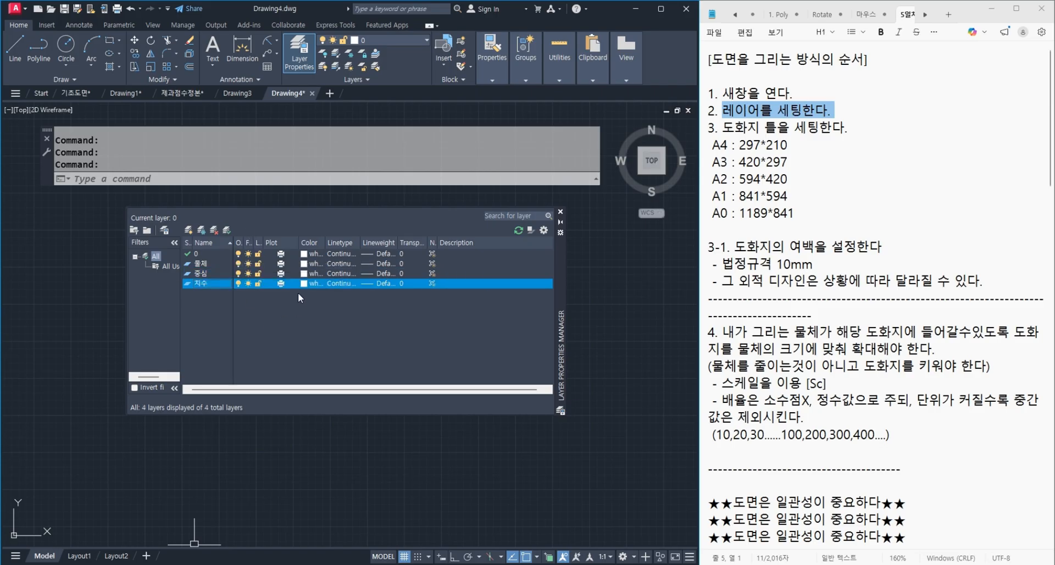
Step: Set the layer colors to yellow for 물체, red for 중심 and cyan for 치수
left_click(311, 264)
left_click(436, 325)
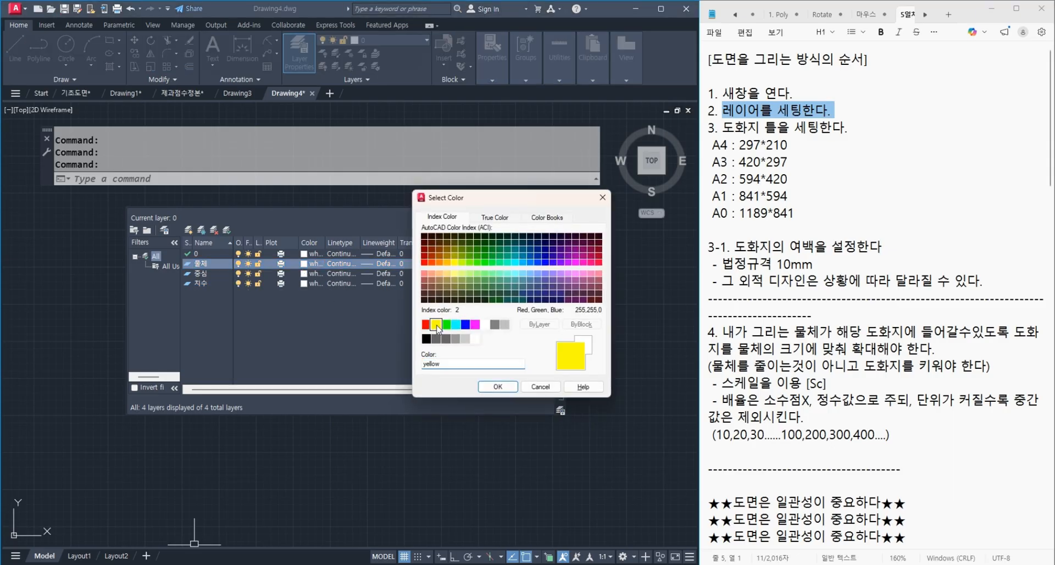
left_click(497, 387)
left_click(311, 274)
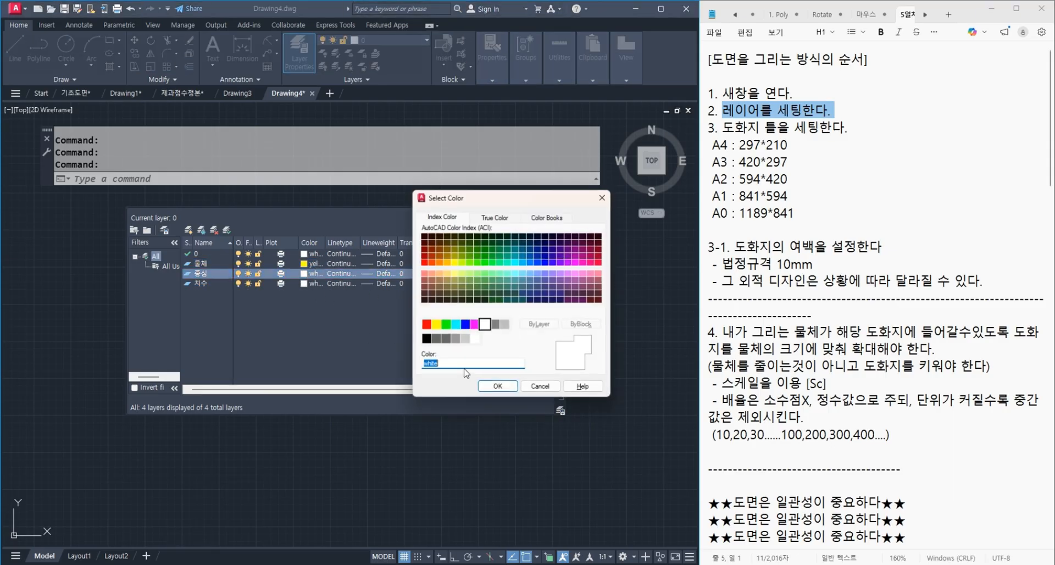
left_click(426, 325)
left_click(497, 386)
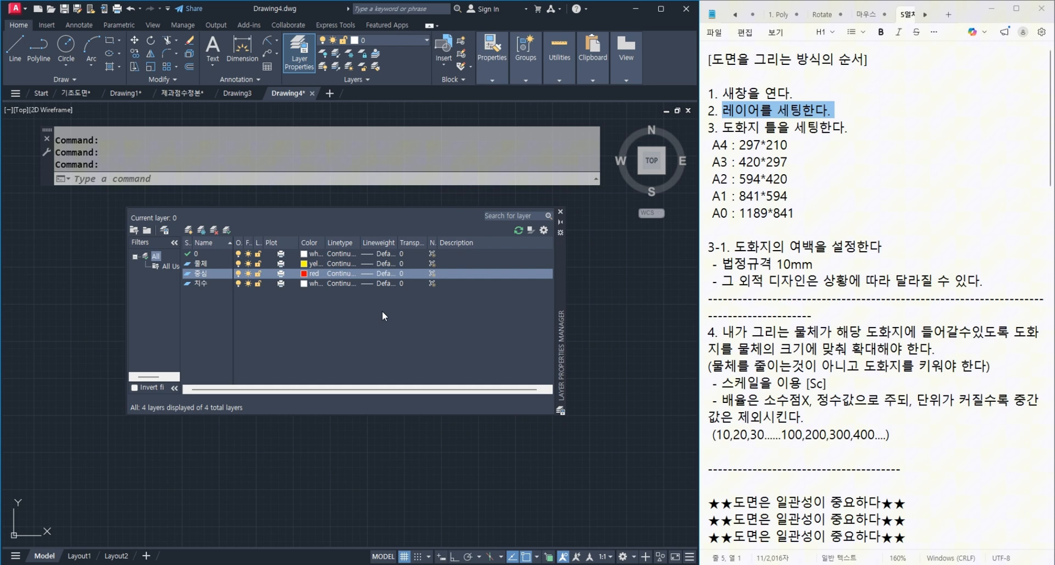
left_click(307, 283)
left_click(455, 324)
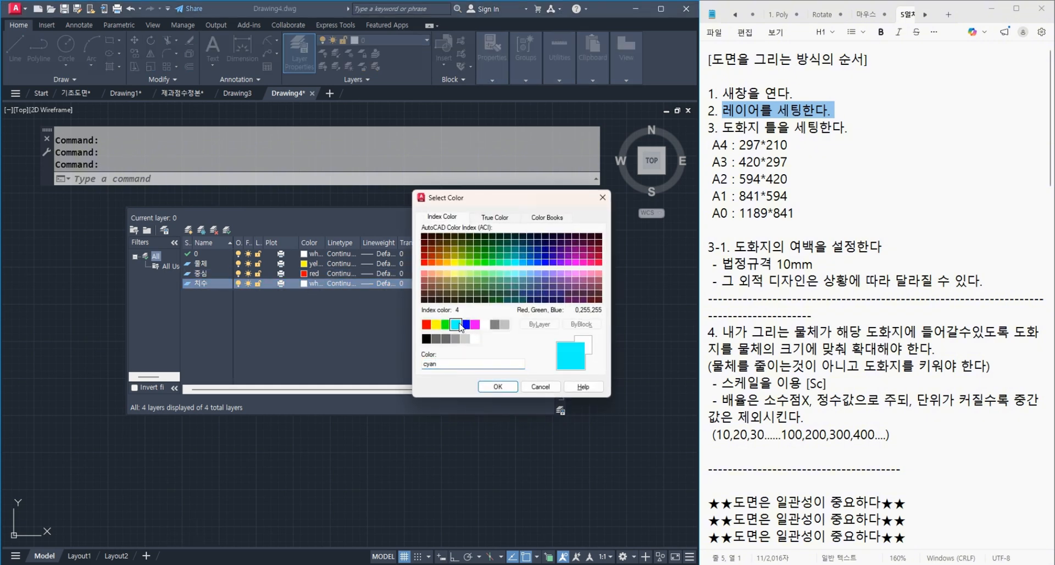
left_click(497, 387)
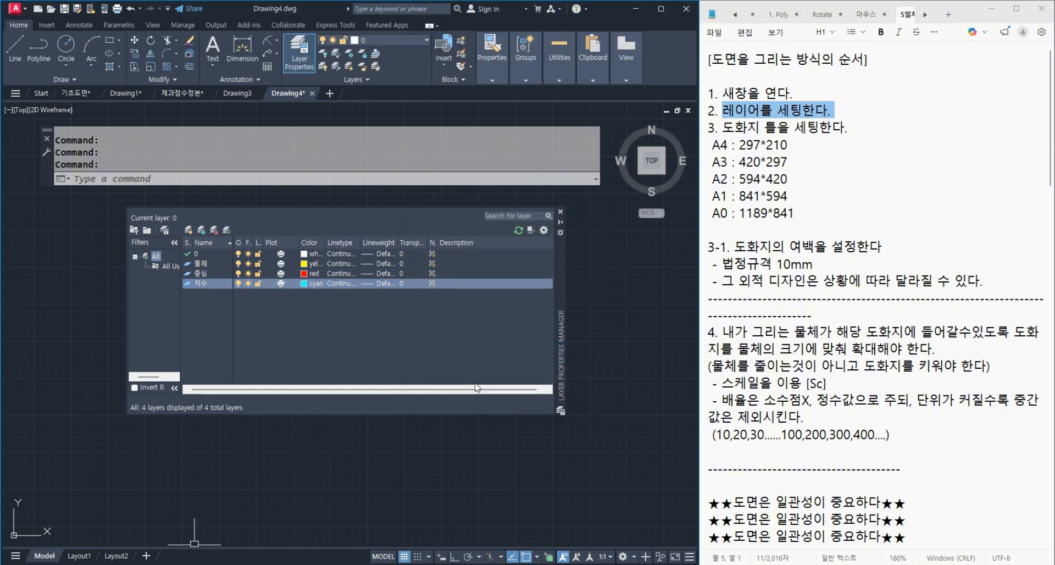
Step: Load the CENTER2 linetype, assign it to the 중심 layer and close the Layer Properties Manager
left_click(341, 273)
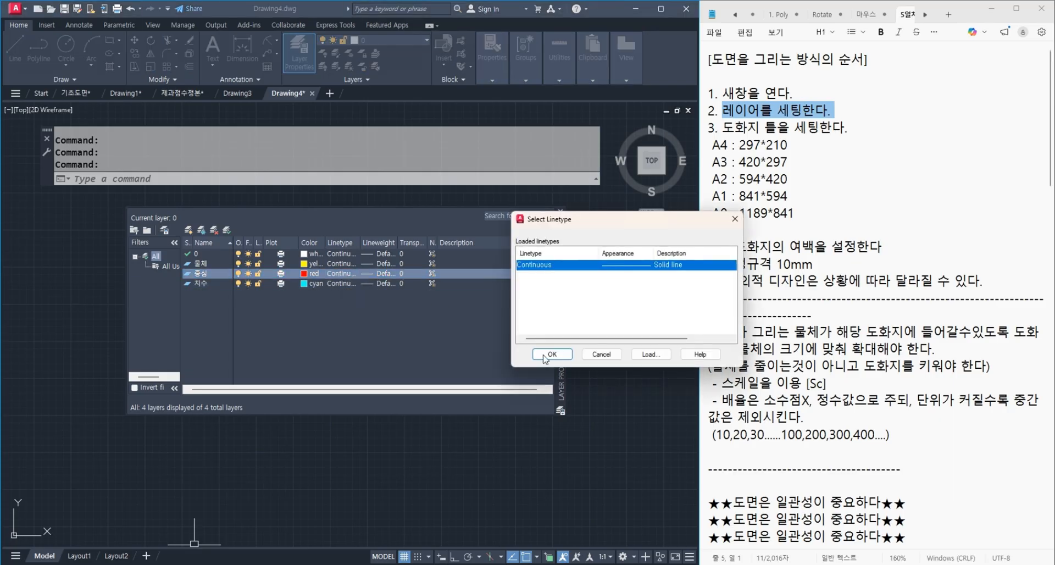
left_click(654, 355)
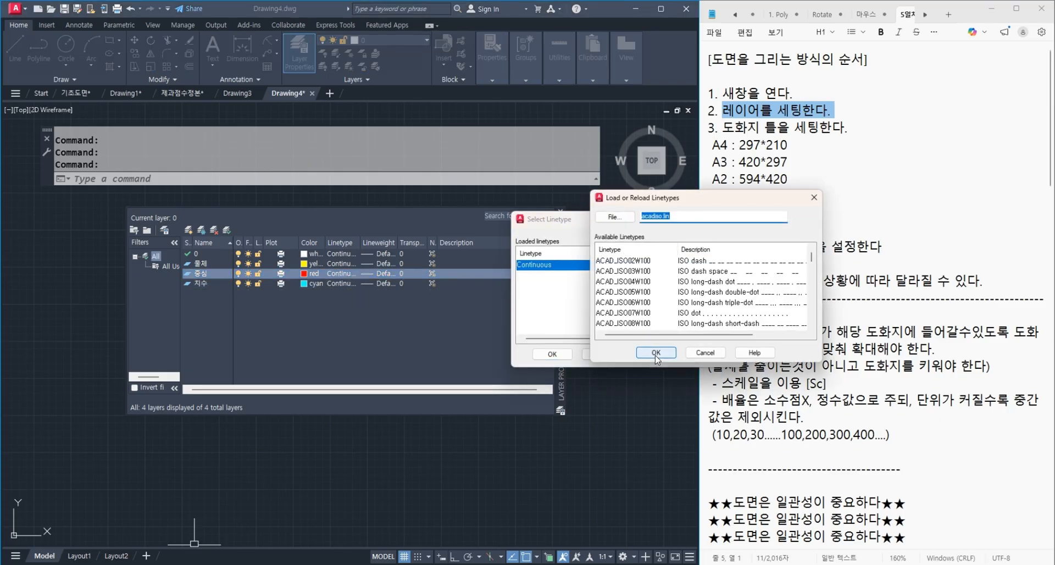
left_click(638, 301)
key("c")
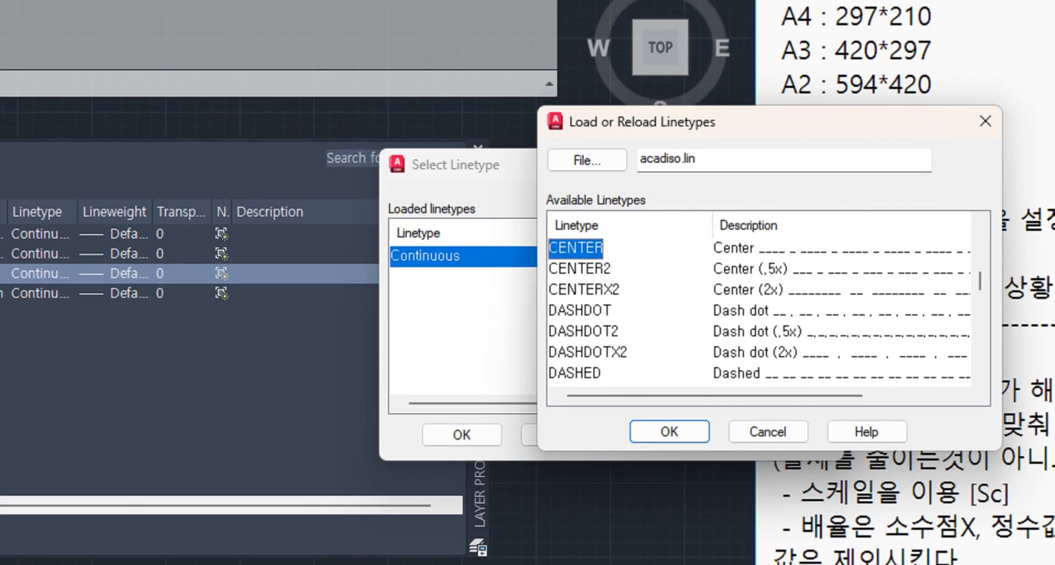
left_click_drag(548, 290, 636, 290)
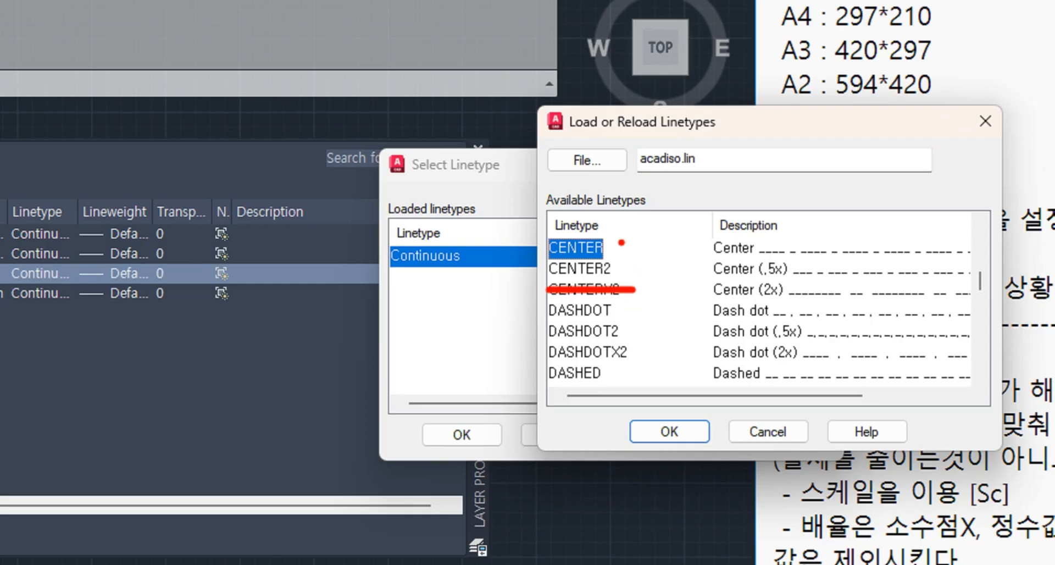
mouse_move(616, 240)
left_mouse_down()
mouse_move(637, 240)
mouse_move(635, 273)
mouse_move(625, 273)
left_mouse_up()
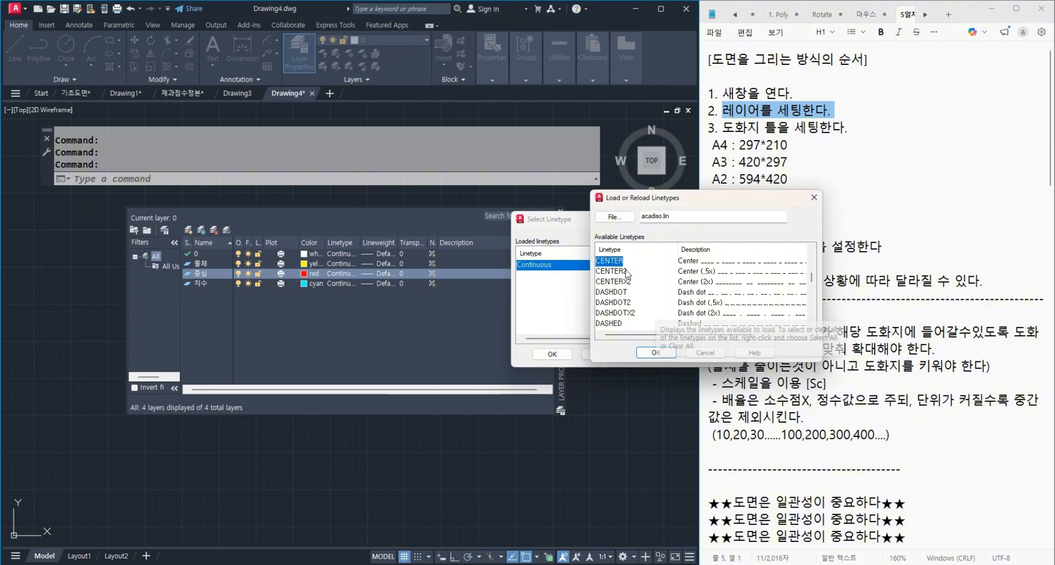
left_click(578, 268)
left_click(656, 353)
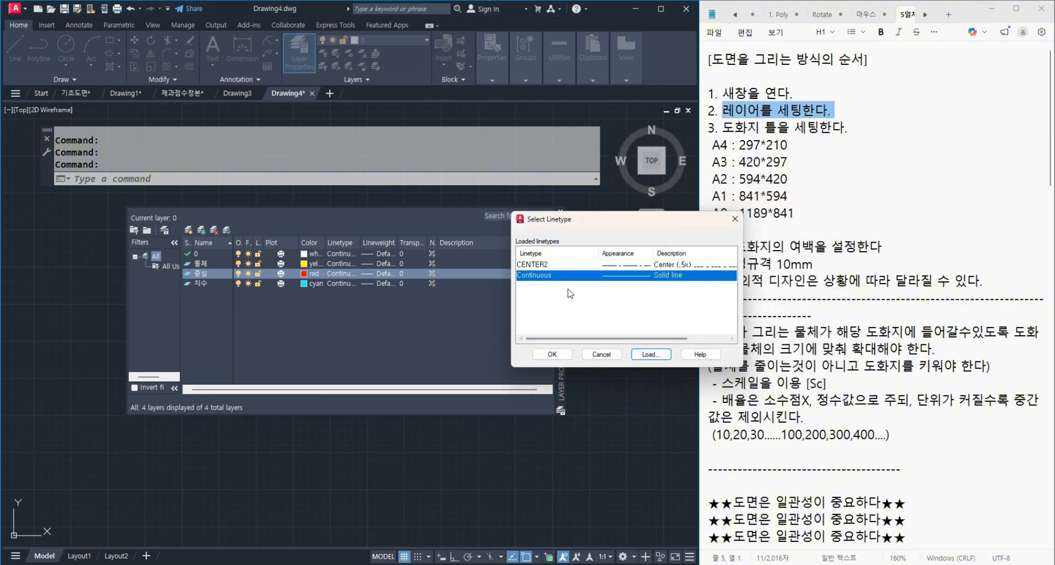
left_click(538, 265)
left_click(554, 354)
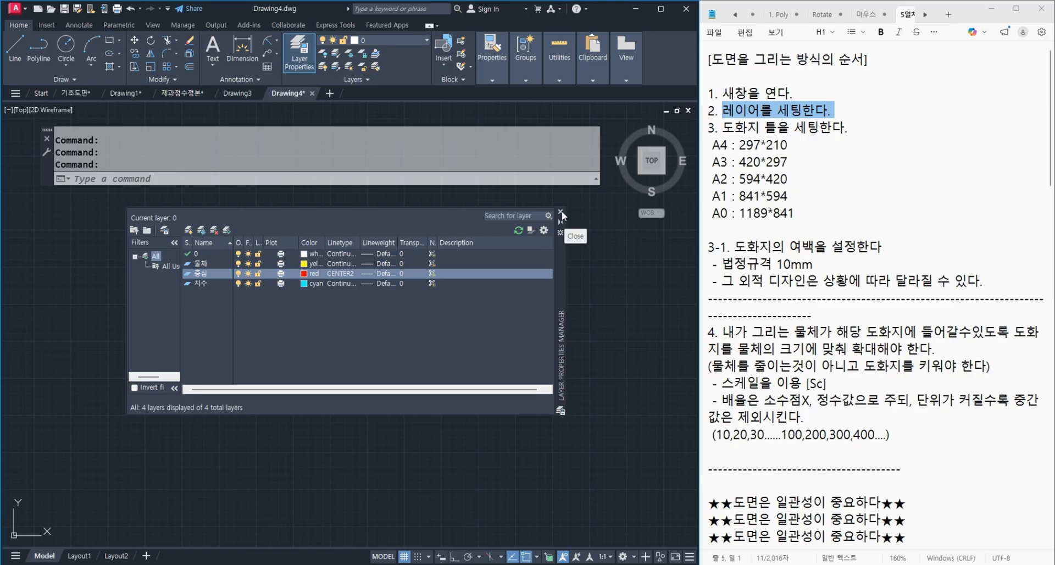
left_click(561, 212)
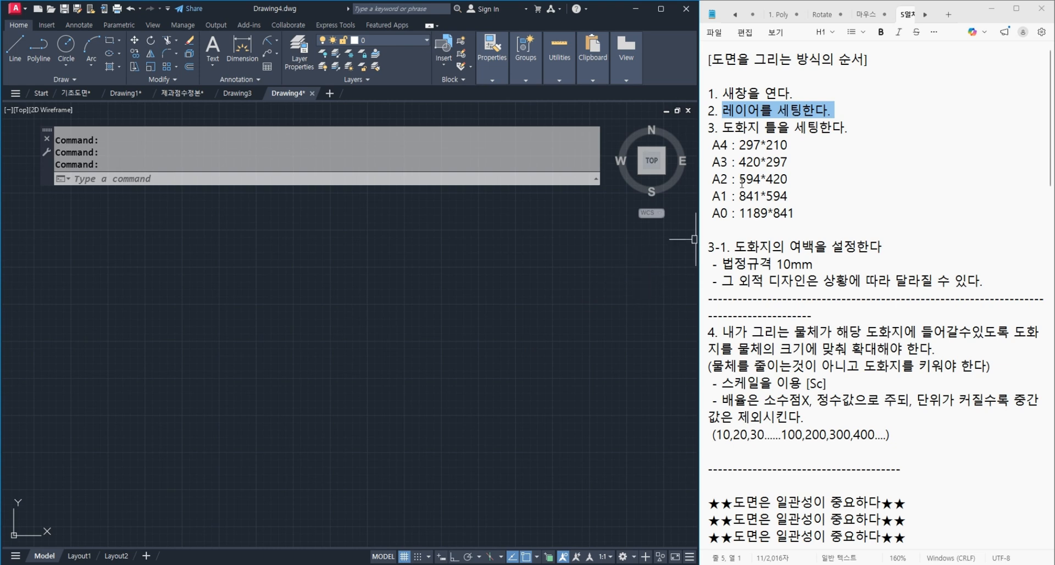
Step: Review the sheet-frame step in the notes, highlighting the A4 and A3 paper sizes, and return to the new drawing
left_click_drag(725, 131, 854, 129)
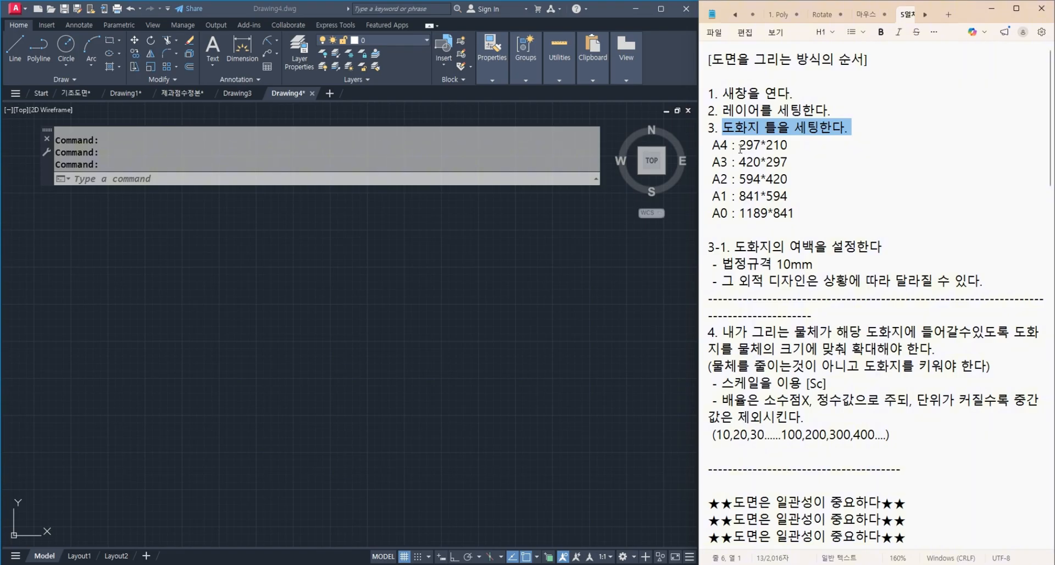
left_click_drag(739, 145, 790, 148)
left_click(813, 165)
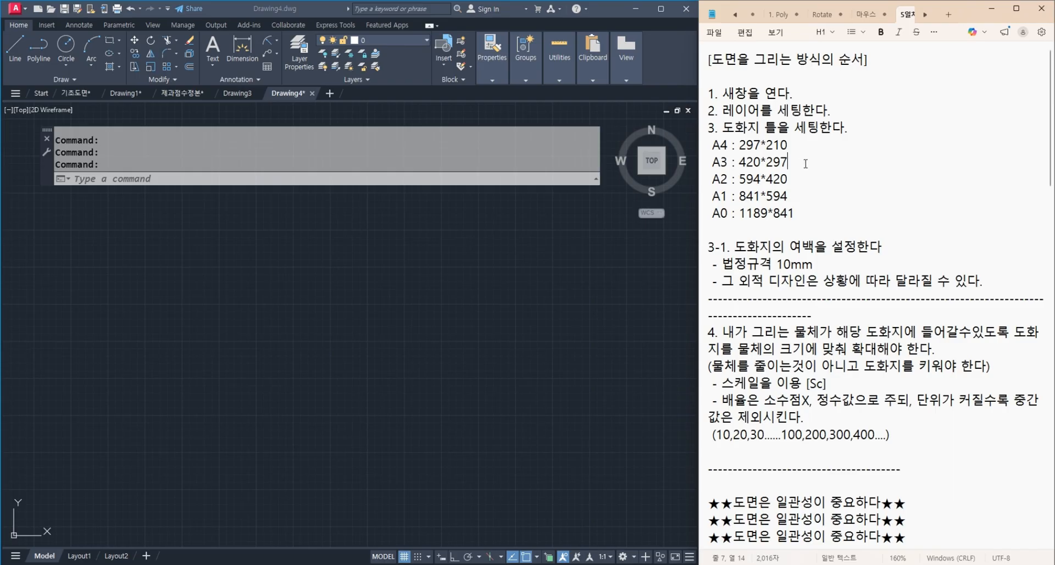
left_click_drag(740, 162, 794, 163)
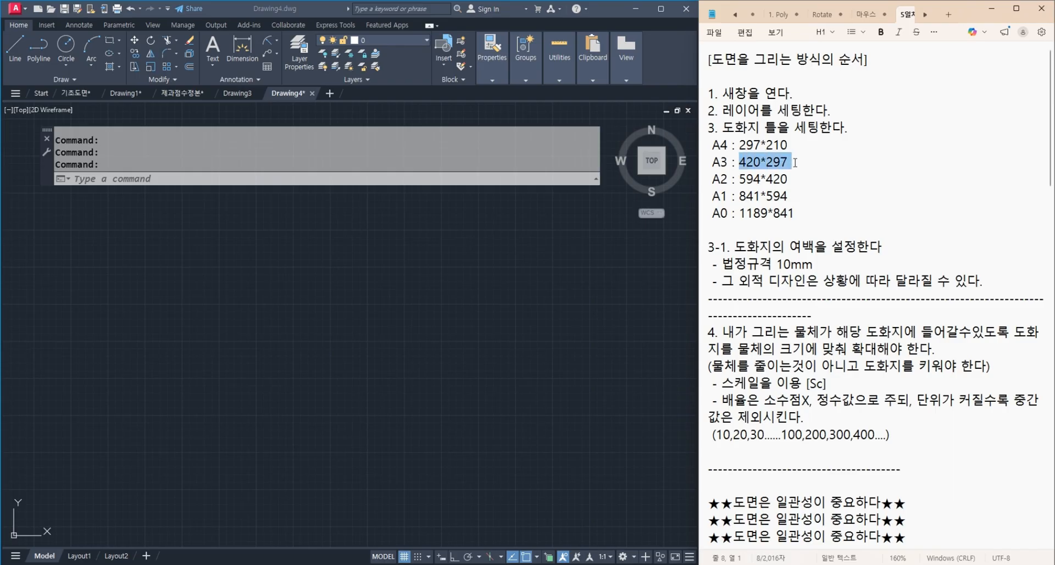
left_click(803, 166)
left_click(708, 145)
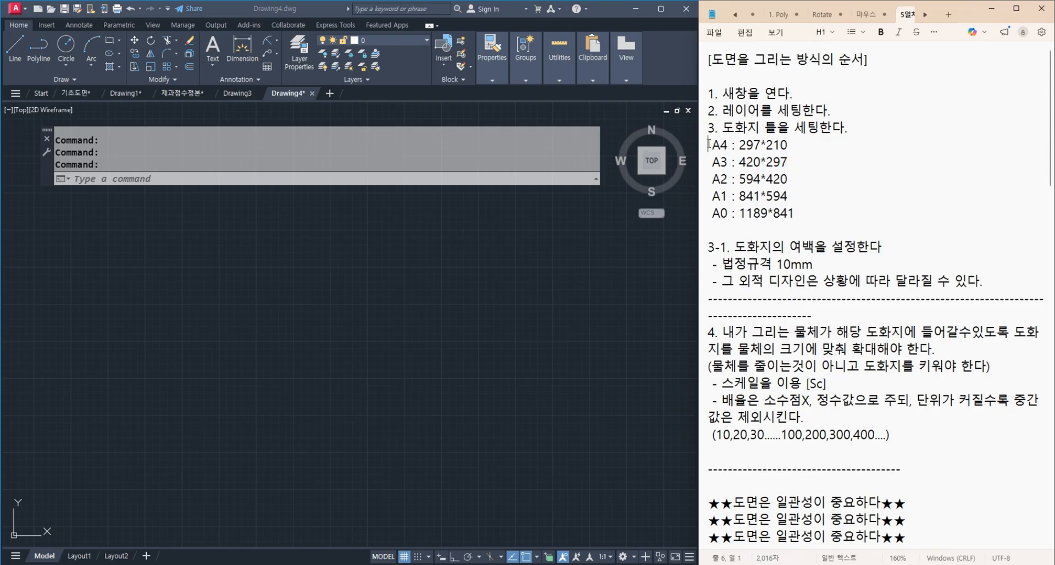
left_click_drag(709, 145, 798, 154)
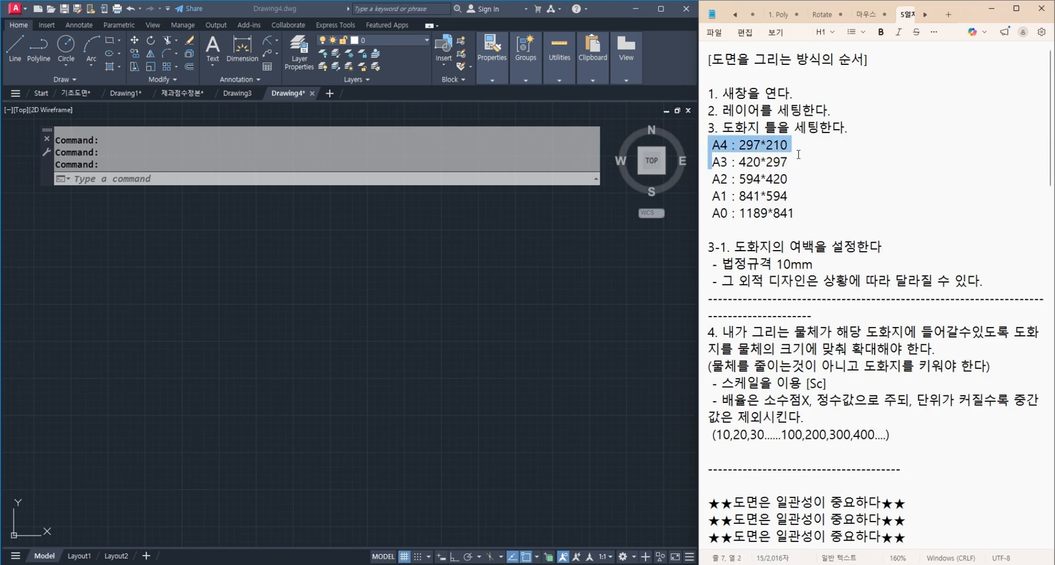
left_click(245, 384)
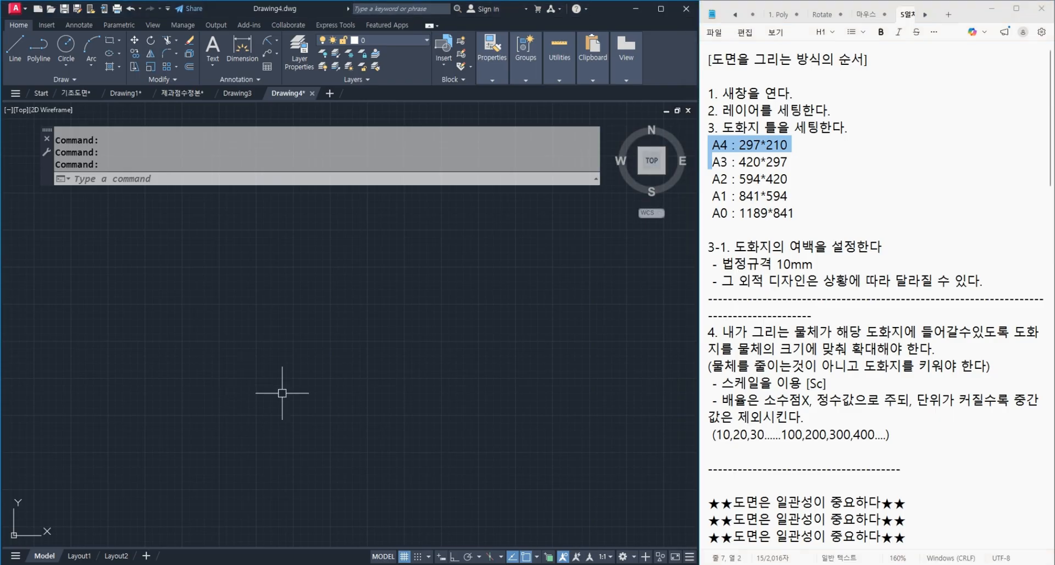
Step: Draw a 297 by 210 rectangle as the A4 sheet outline in the empty drawing
type("rec")
key("Return")
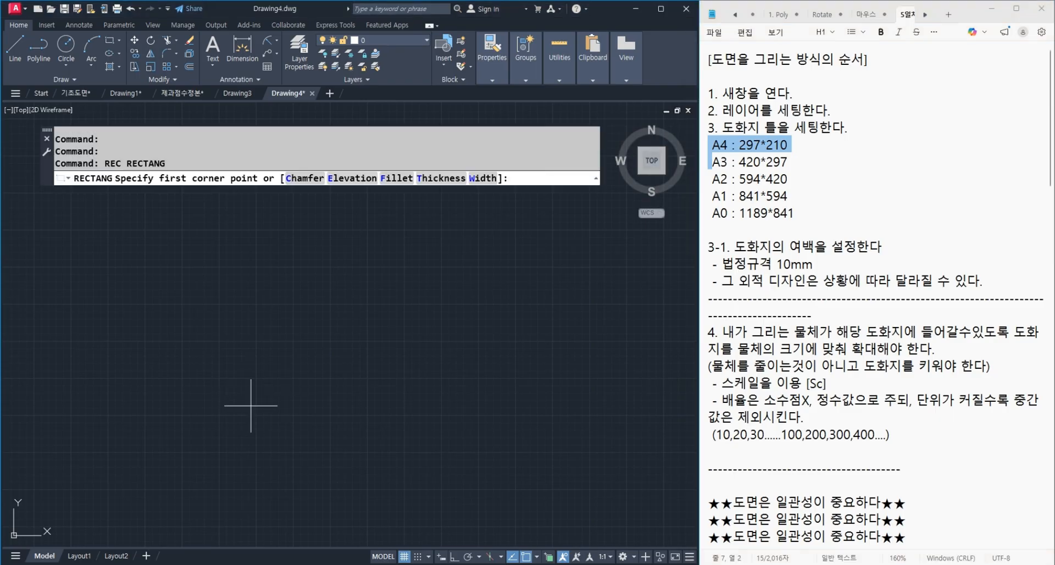
left_click(250, 405)
type("@297")
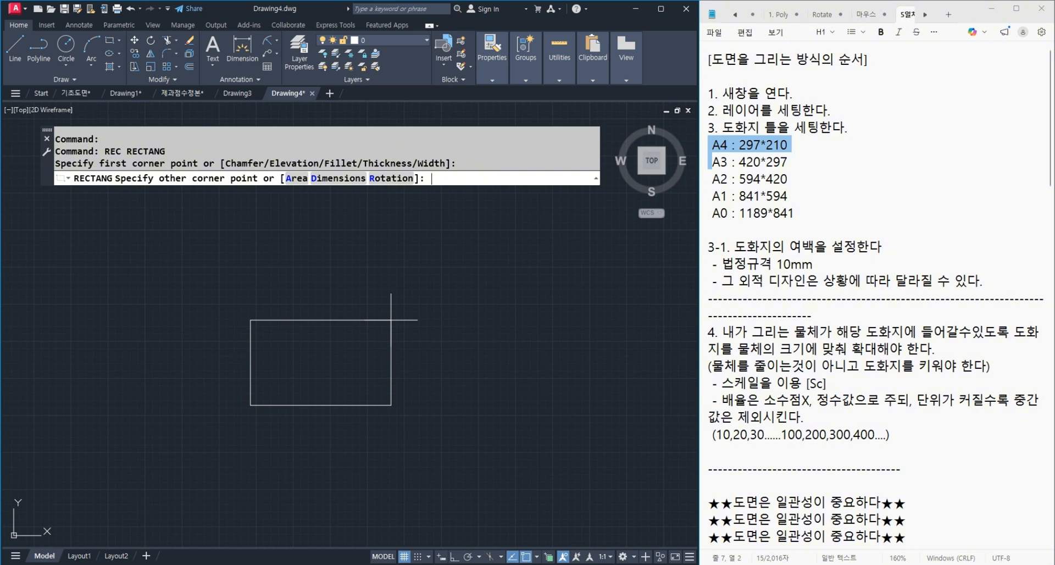
type(",210")
key("Return")
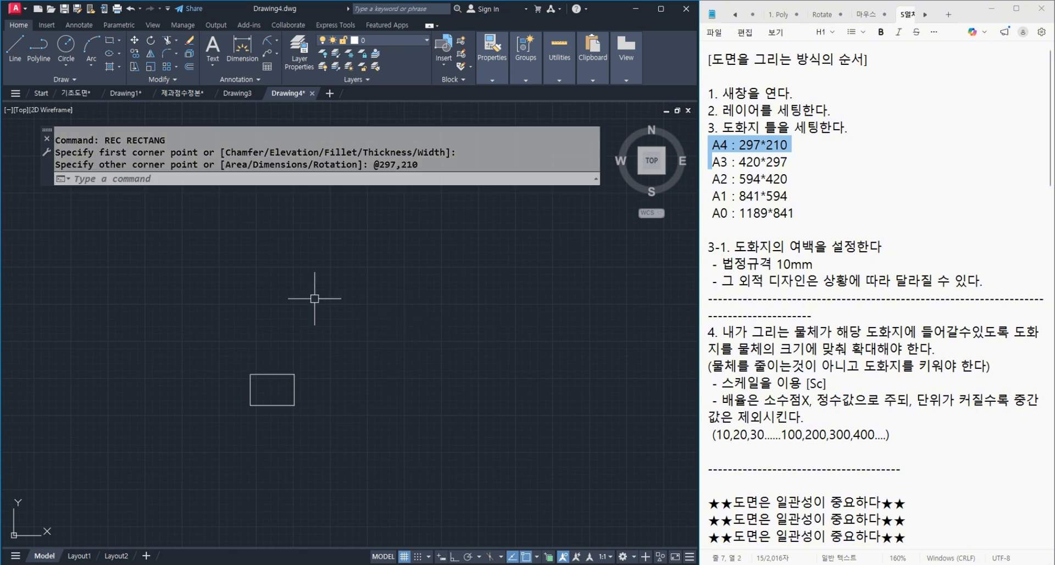
scroll(256, 385, "up", 3)
scroll(274, 379, "up", 3)
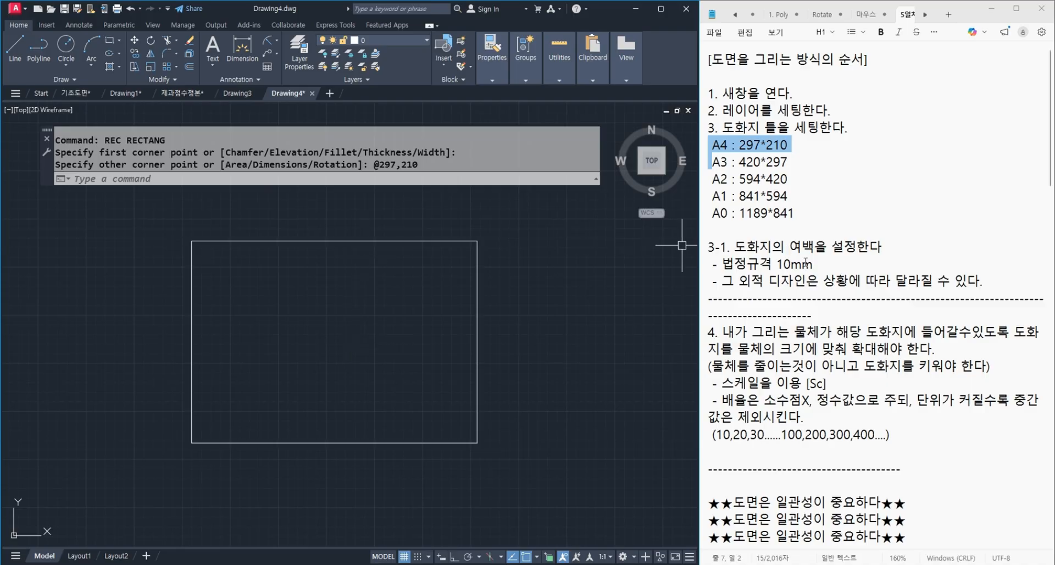
Step: Highlight the 10mm margin in the notes, review the sheet frames in the 제과점수정본 drawing and return to Drawing4
left_click_drag(778, 267, 813, 265)
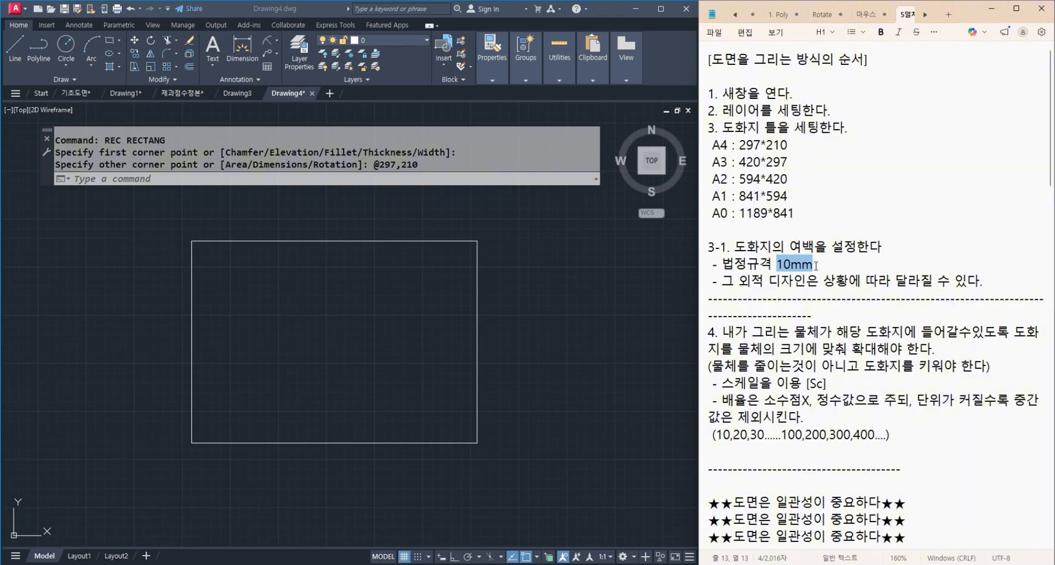
left_click(176, 92)
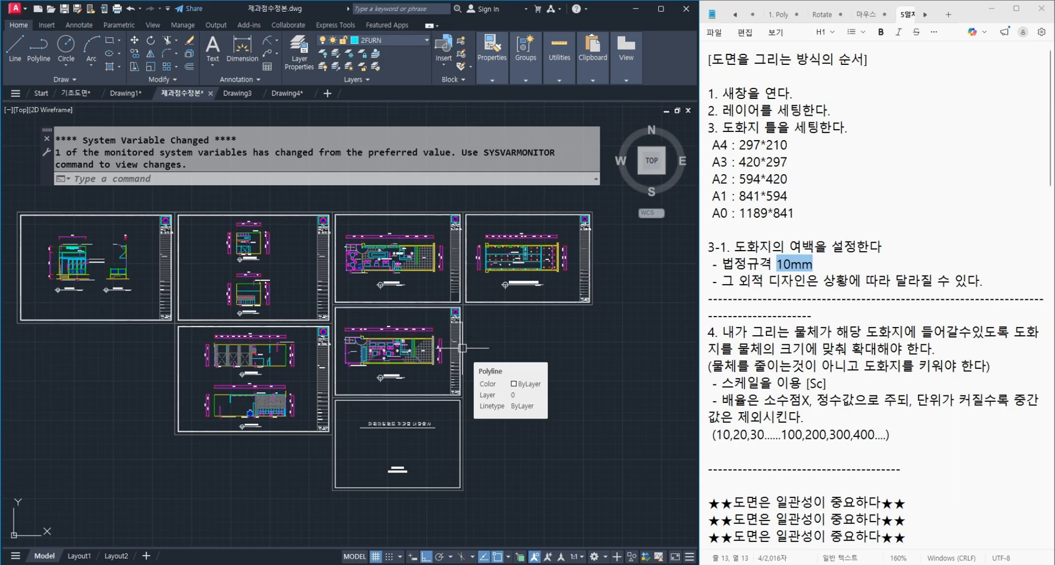
left_click(283, 92)
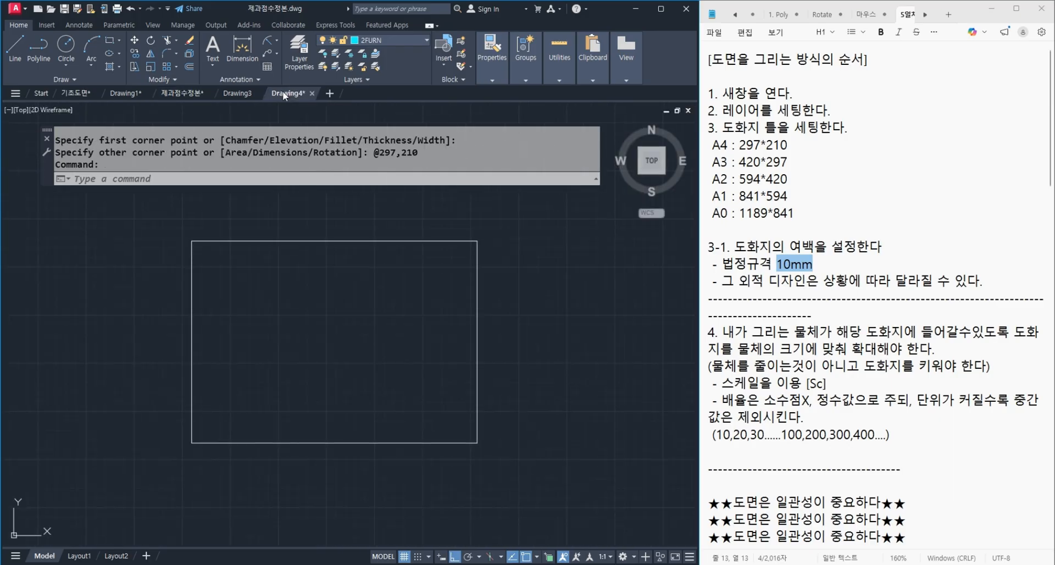
Step: Offset the A4 rectangle 10 mm inward to form the sheet margin
type("o")
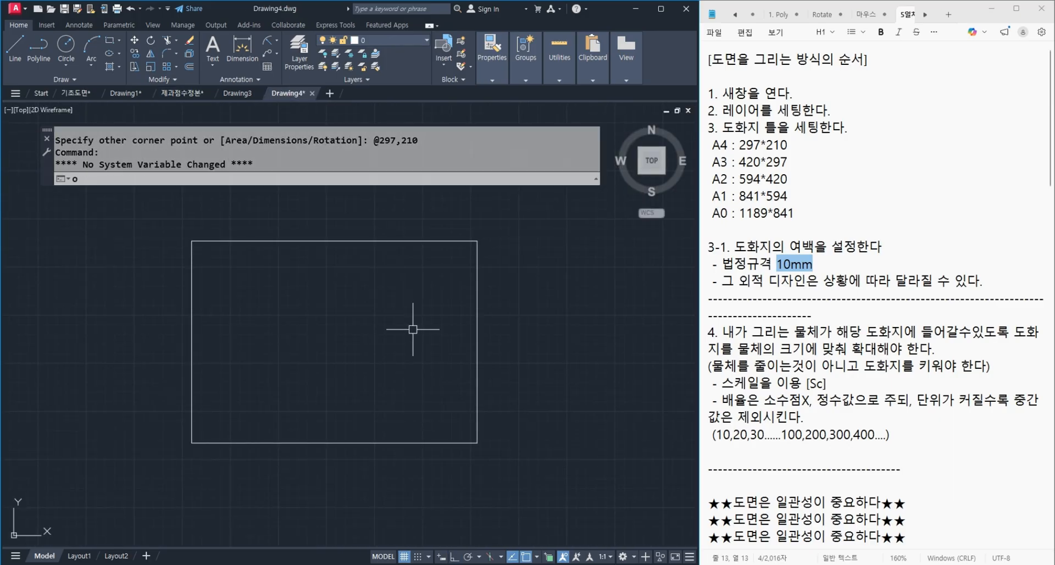
key("Return")
type("10")
key("Return")
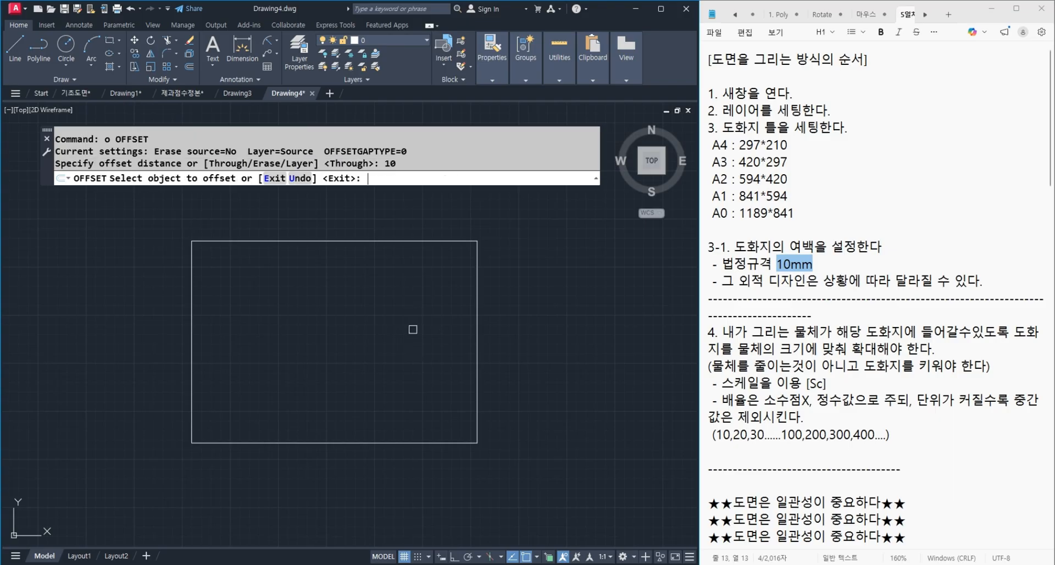
left_click(419, 242)
left_click(410, 307)
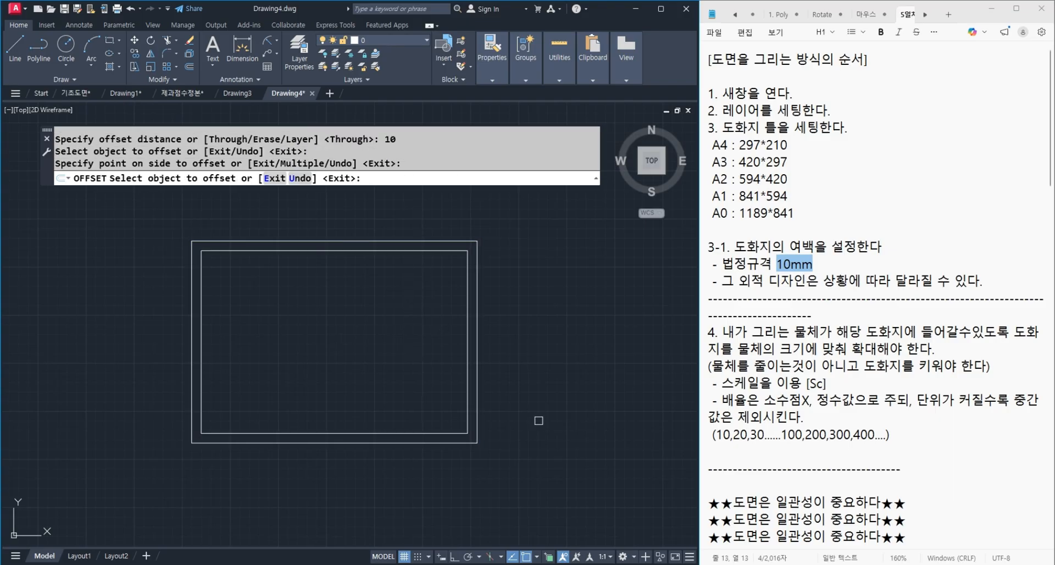
key("Return")
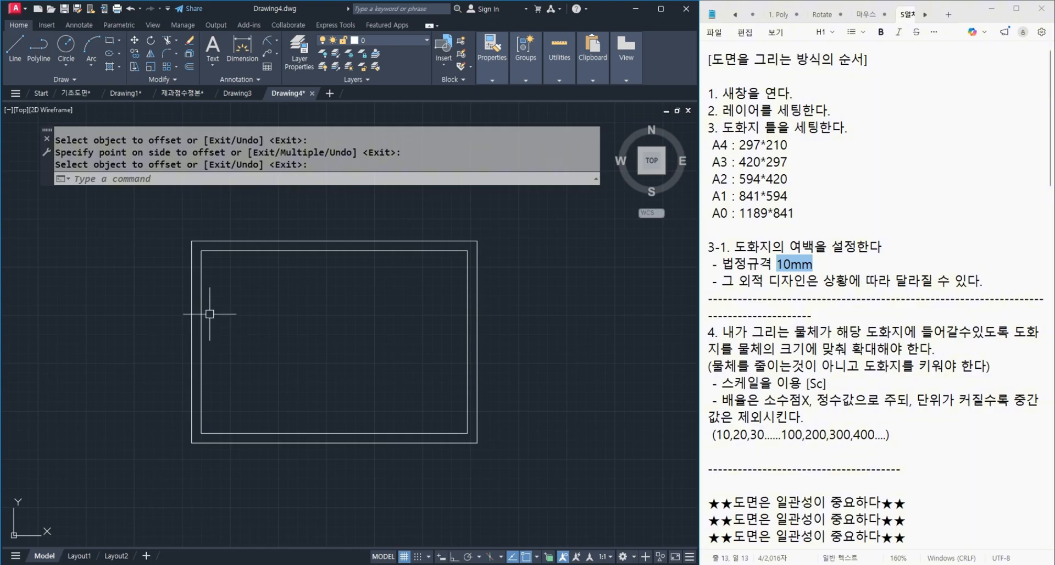
Step: Try stretching the left side of the inner margin frame 10 mm inward with Ortho on, and undo the stretch
type("s")
key("Return")
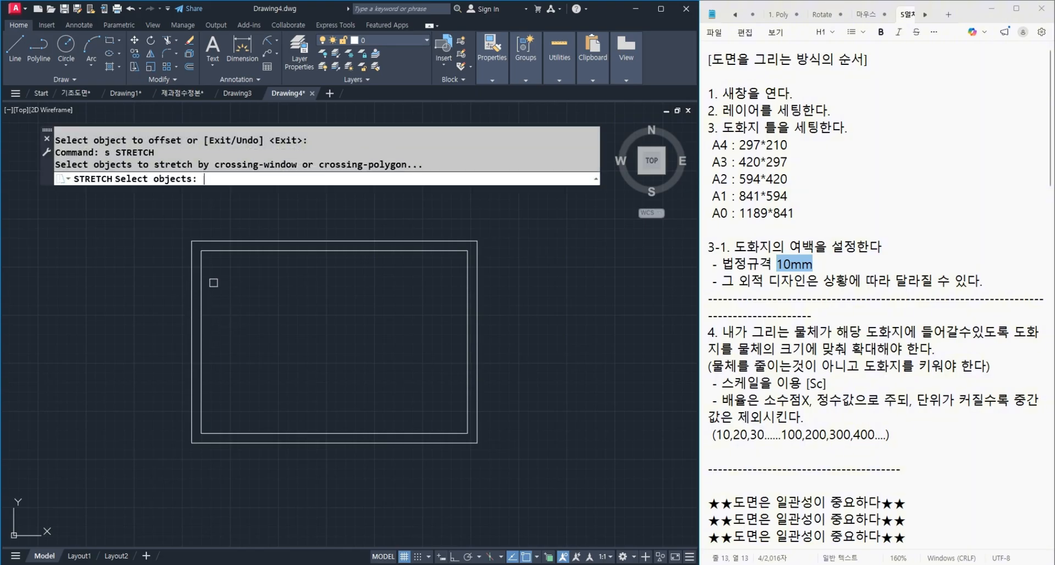
left_click(220, 227)
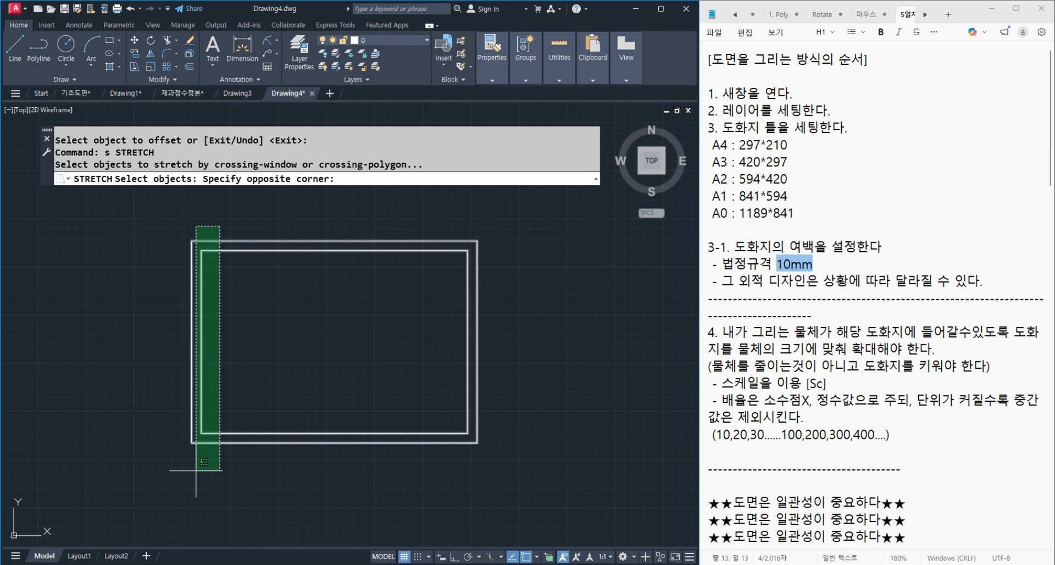
left_click(196, 470)
key("Return")
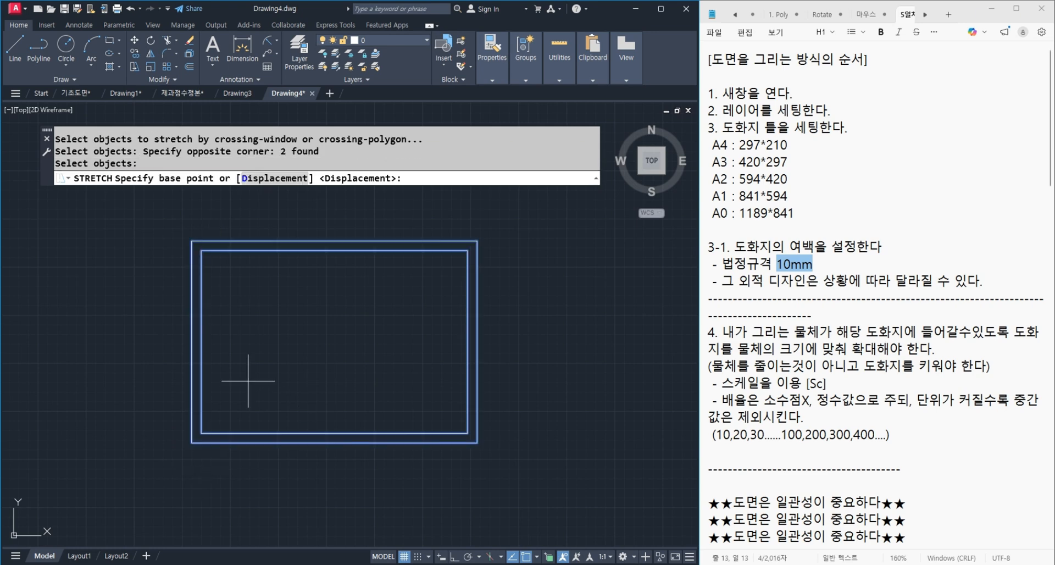
left_click(248, 380)
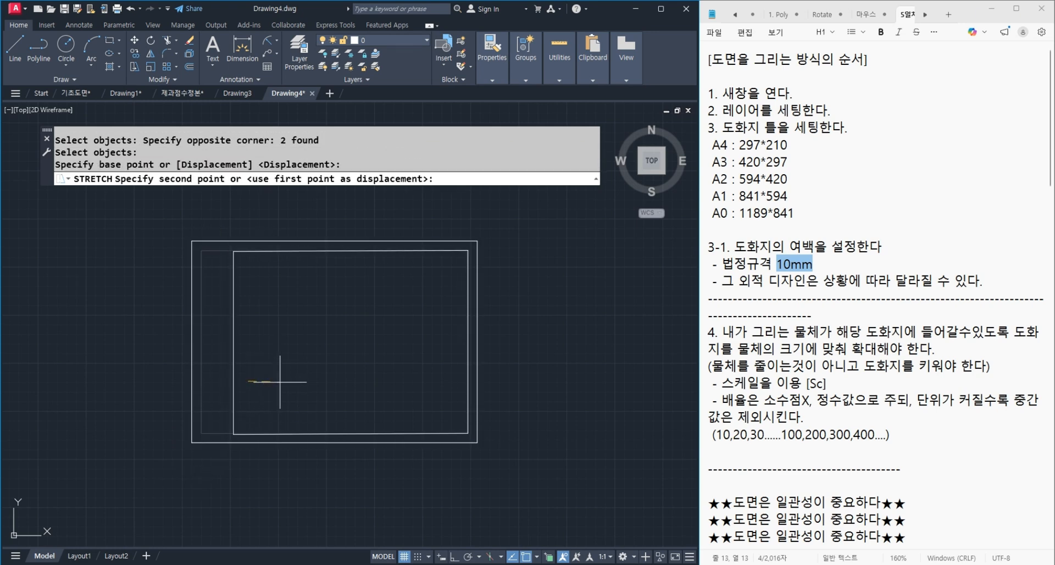
key("F8")
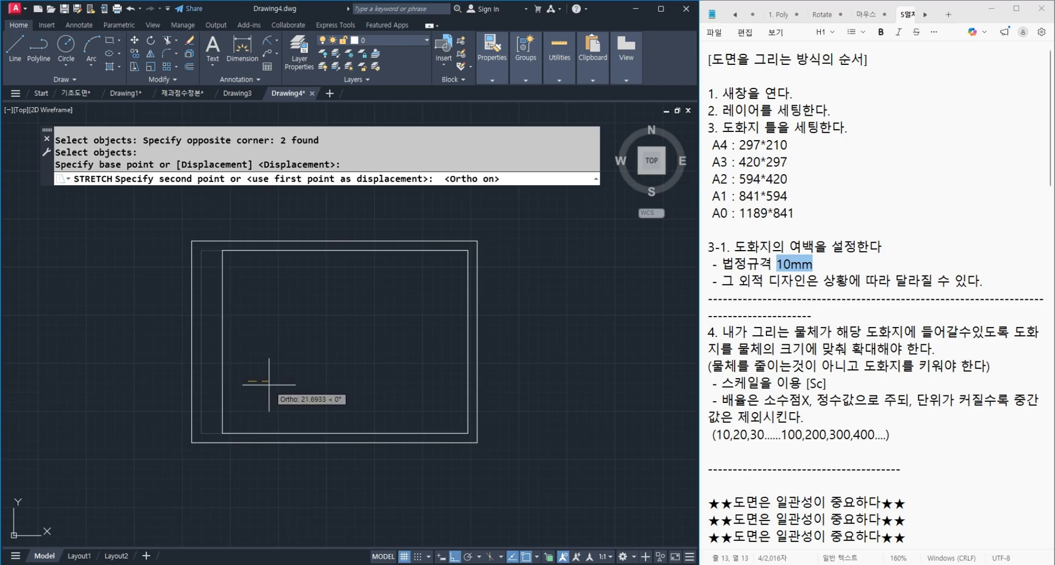
type("10")
key("Return")
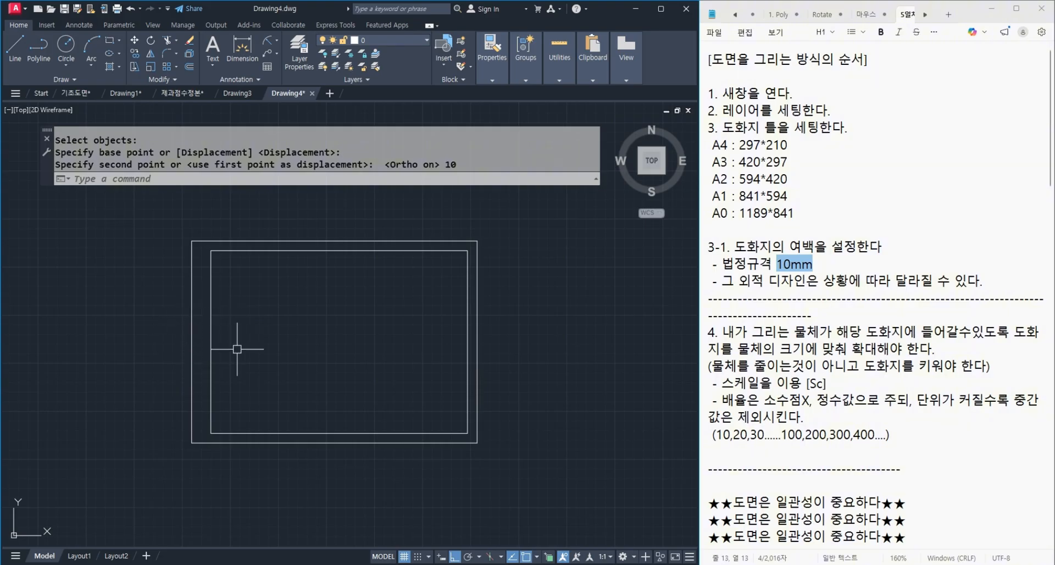
key("ctrl+y")
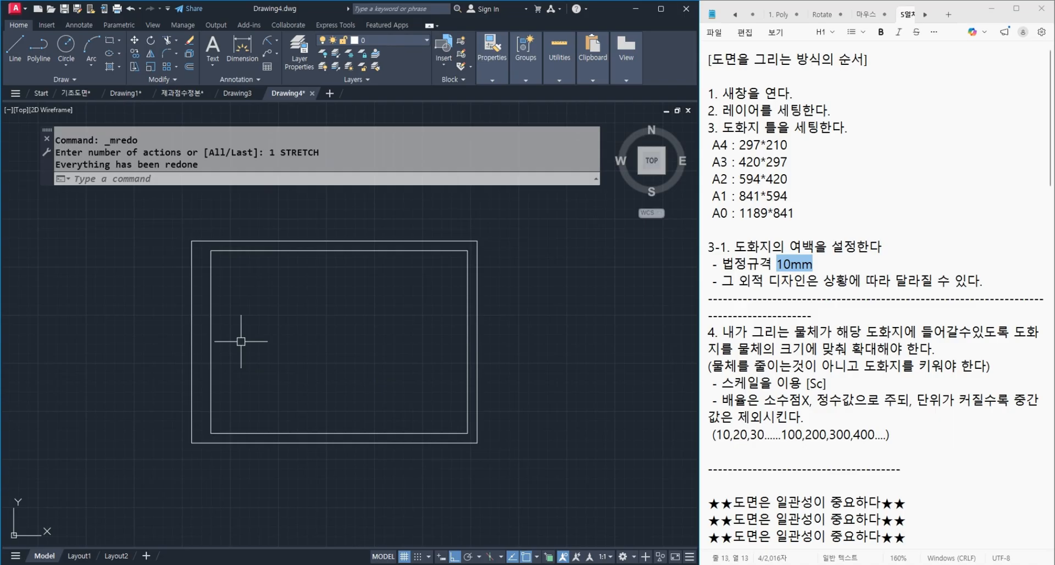
key("ctrl+z")
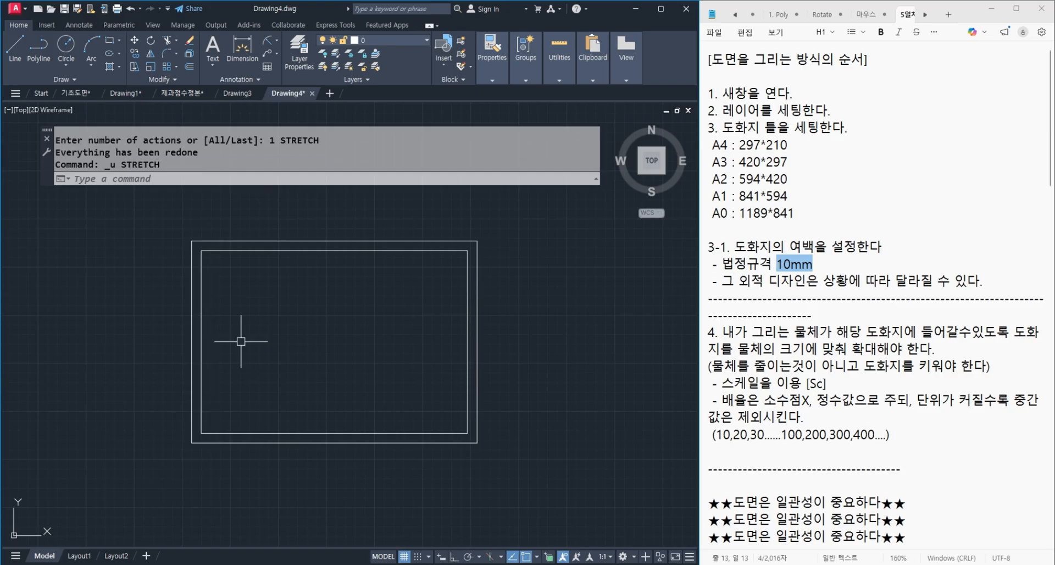
Step: Highlight the opening words of step 4 in the notes and paste the copied round notched part beside the A4 frame
middle_click_drag(296, 345, 306, 351)
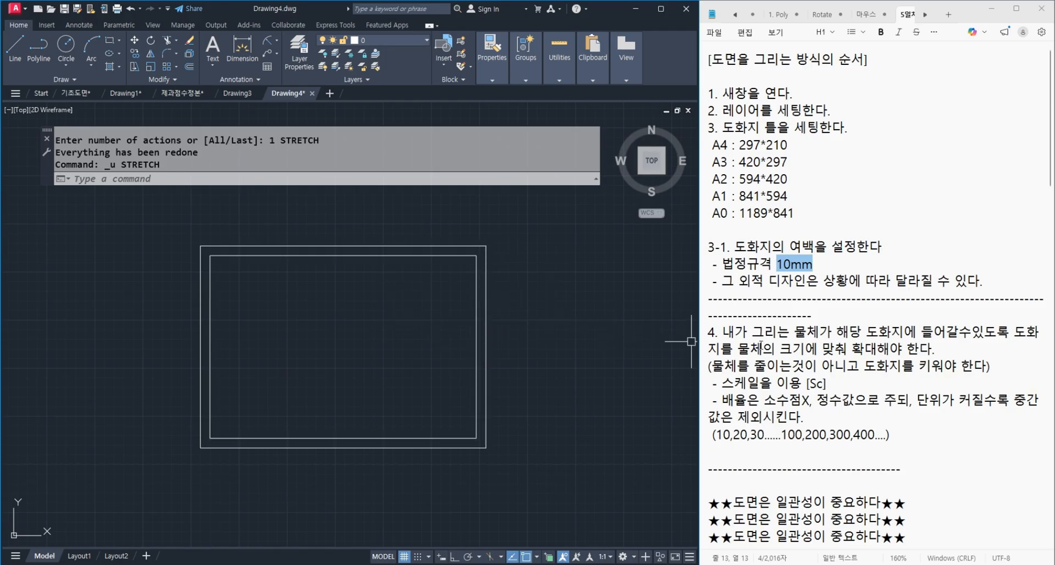
left_click_drag(722, 331, 832, 331)
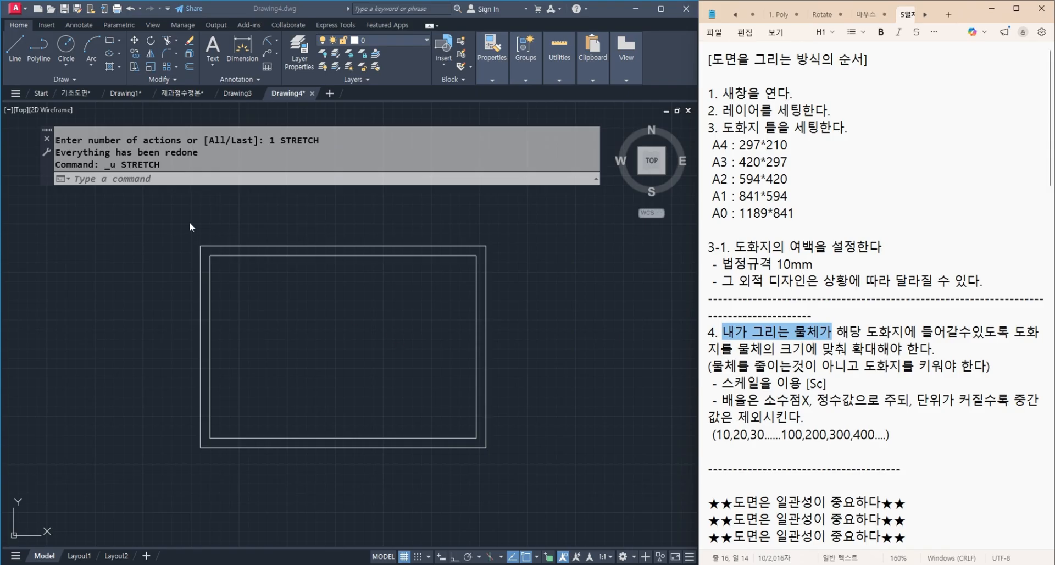
key("ctrl+v")
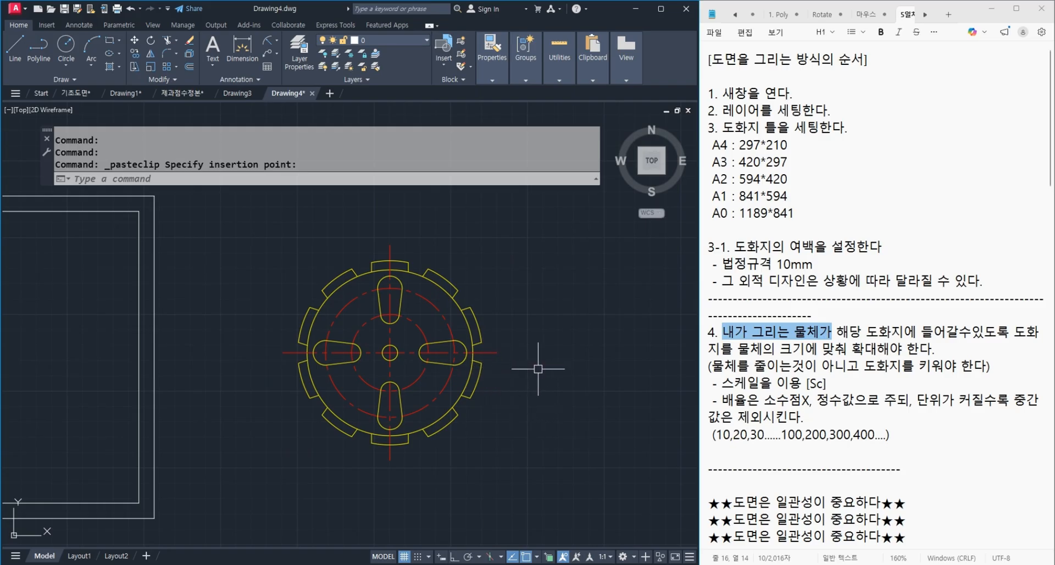
scroll(540, 369, "down", 3)
middle_click_drag(509, 389, 549, 390)
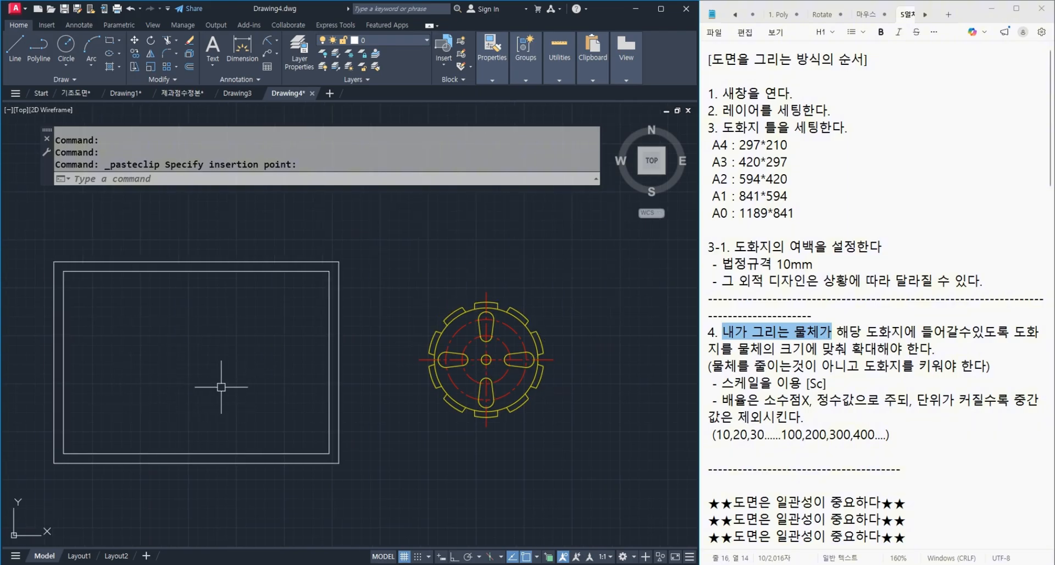
Step: Move the round notched part by its center to the center of the A4 frame
type("m")
key("Return")
left_click(590, 442)
left_click(419, 293)
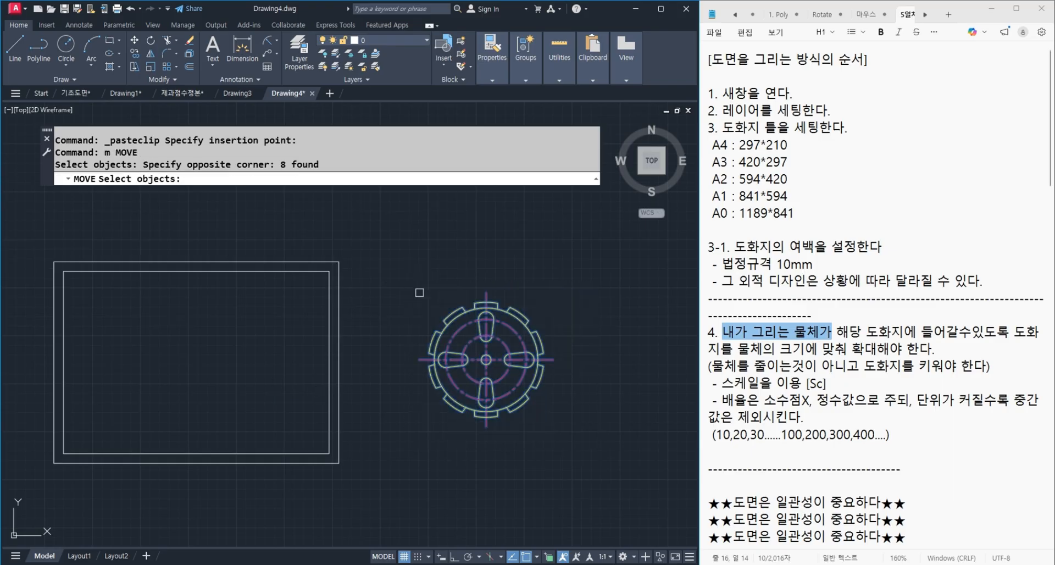
key("Return")
left_click(486, 359)
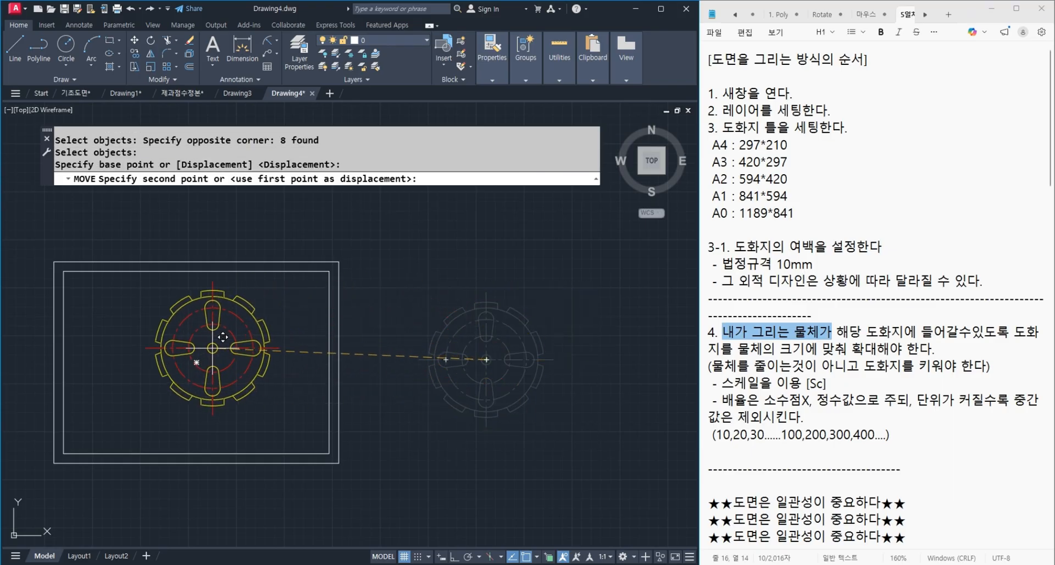
left_click(196, 362)
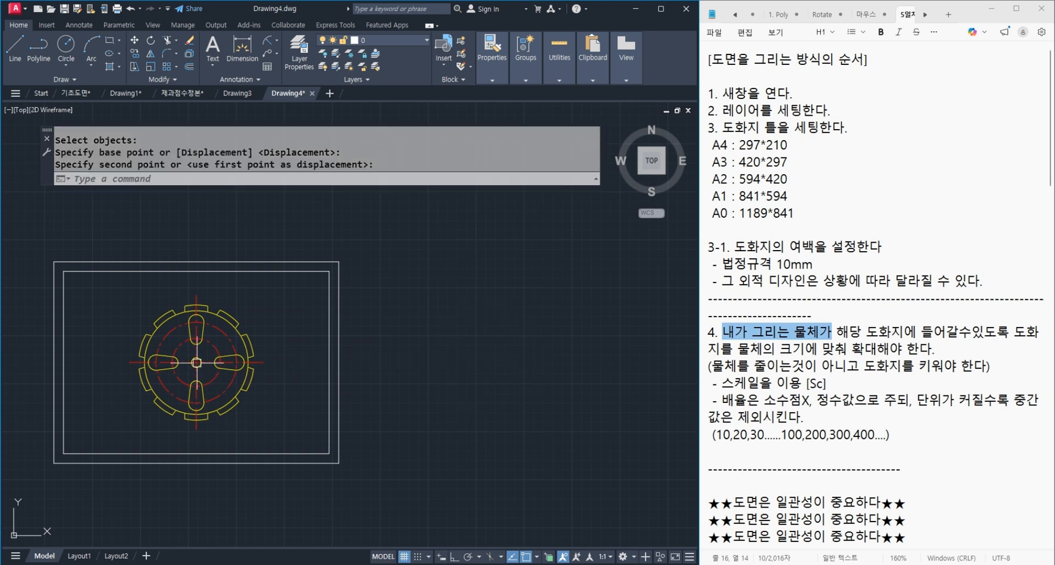
scroll(330, 360, "up", 4)
middle_click_drag(402, 358, 387, 349)
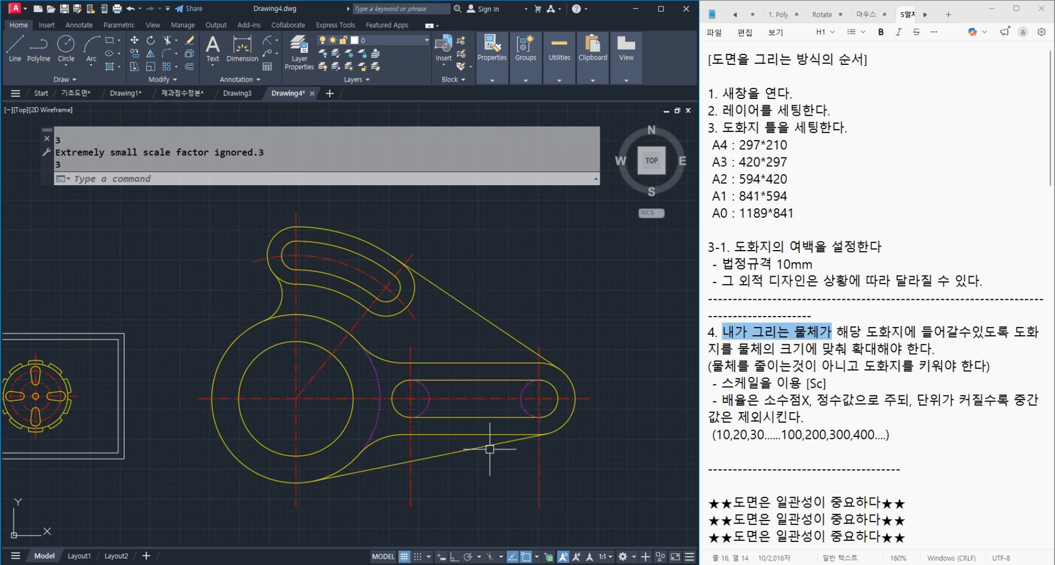
Step: Copy both A4 frame rectangles from their lower-left corner horizontally onto the large slotted lever part
middle_click_drag(475, 447, 613, 444)
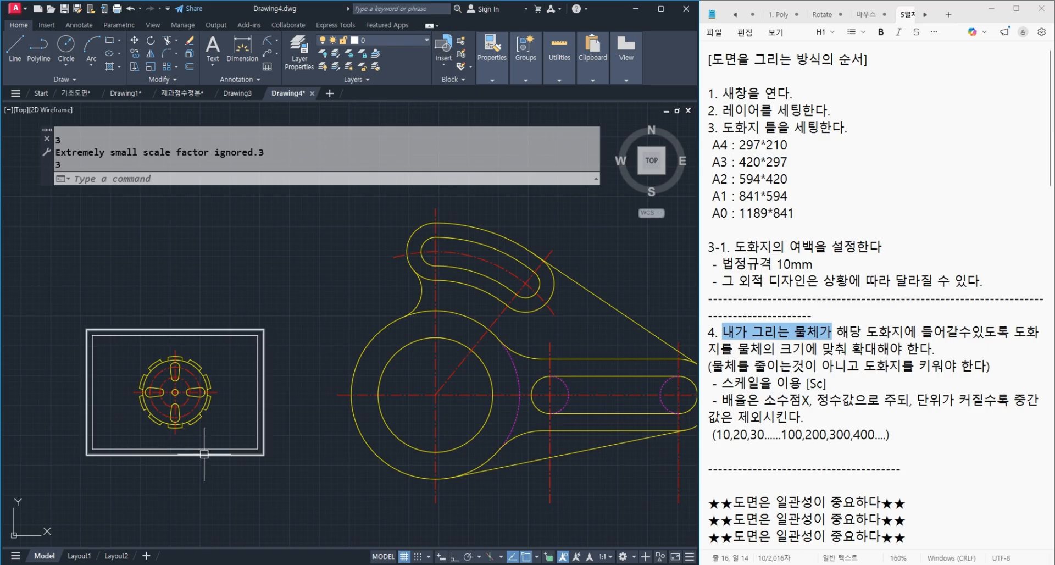
type("co")
key("Return")
left_click(228, 468)
left_click(113, 440)
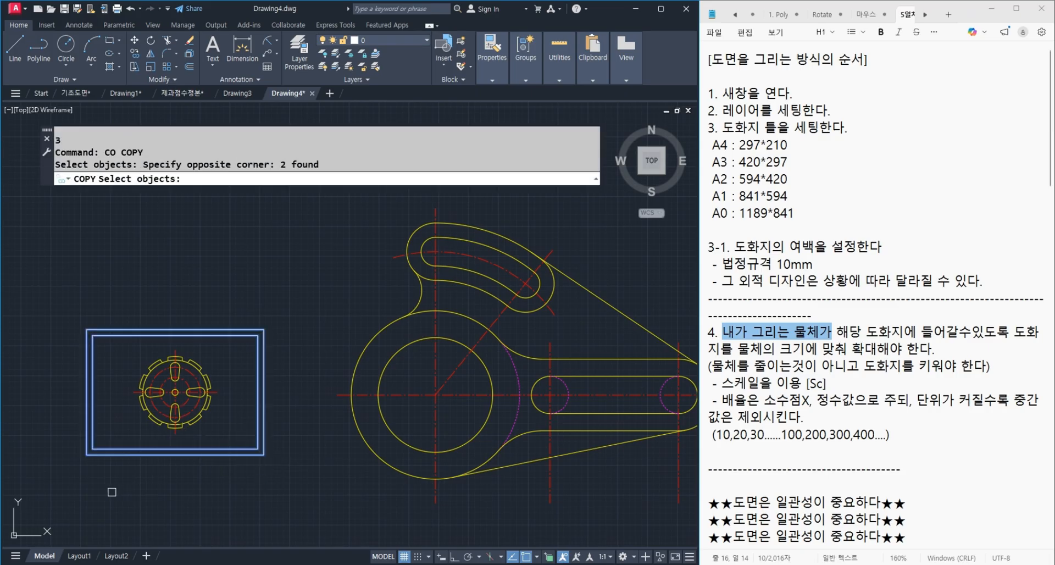
key("Return")
left_click(88, 454)
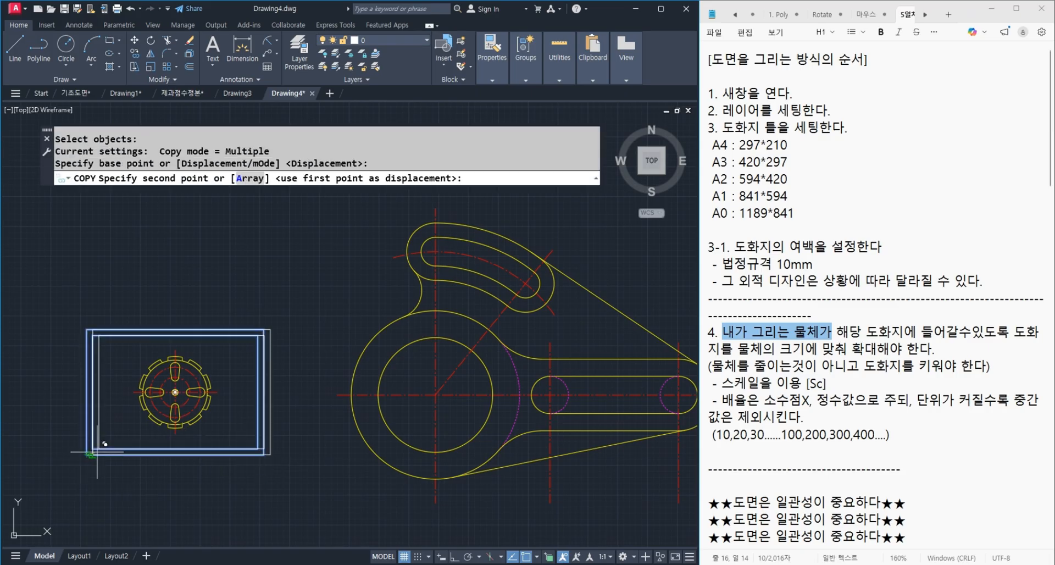
left_click(302, 454)
key("Return")
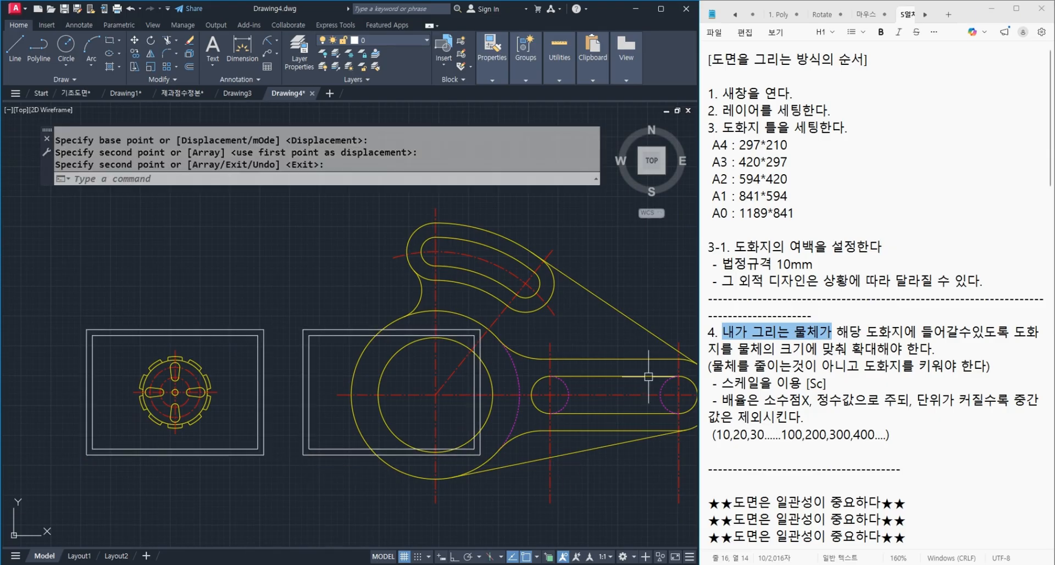
Step: Highlight the "스케일을 이용 [Sc]" line in the notes and clear the selection of the frame over the large lever part
middle_click_drag(603, 420, 528, 423)
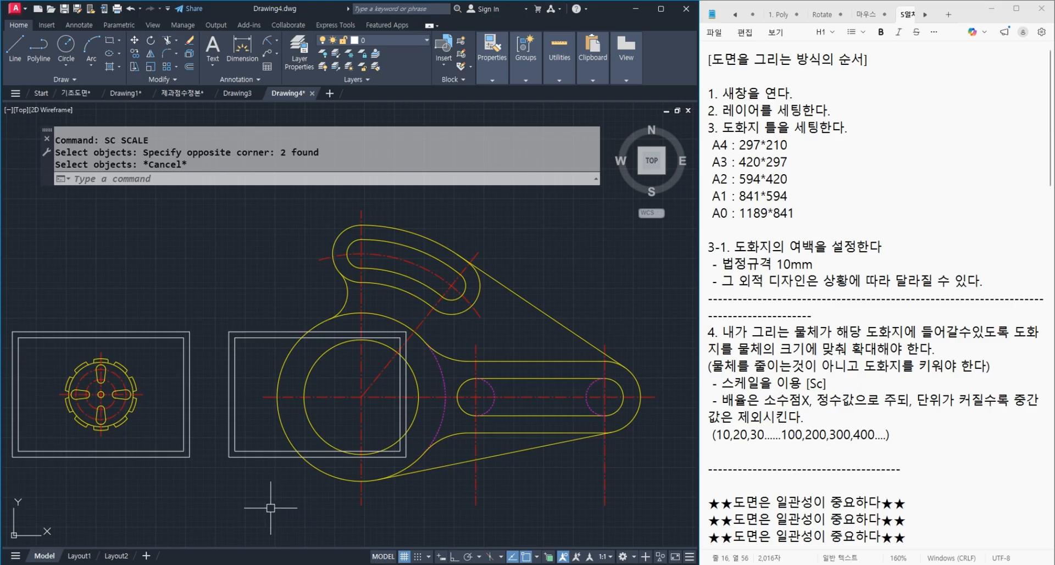
left_click(258, 466)
left_click(224, 438)
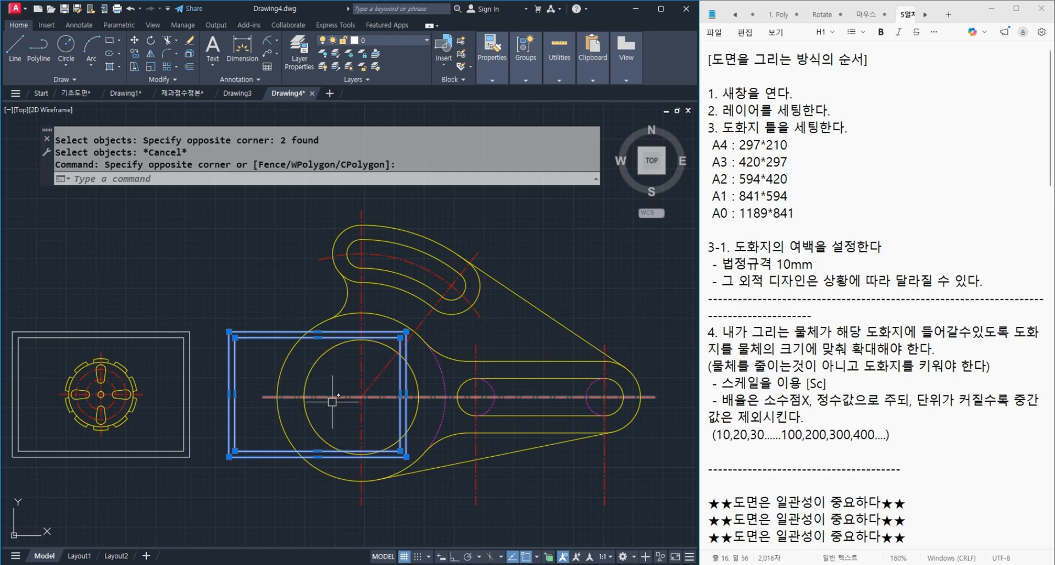
left_click_drag(721, 383, 826, 383)
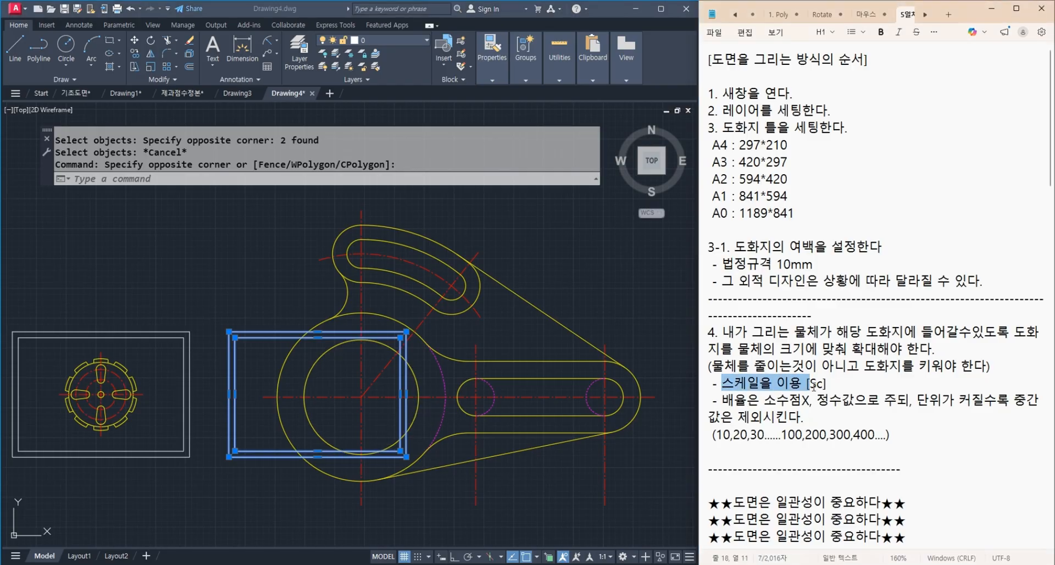
left_click(279, 490)
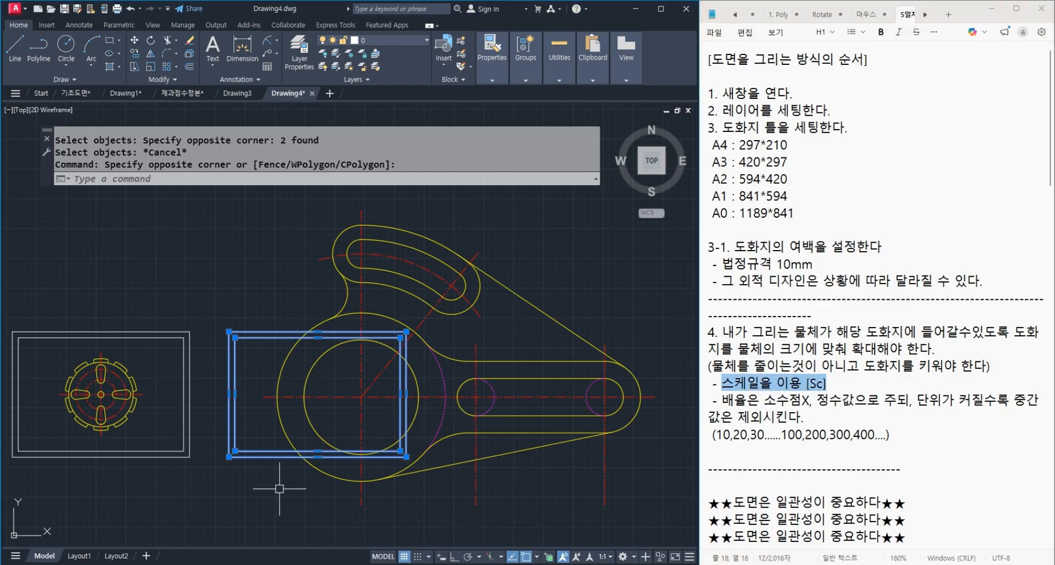
key("Escape")
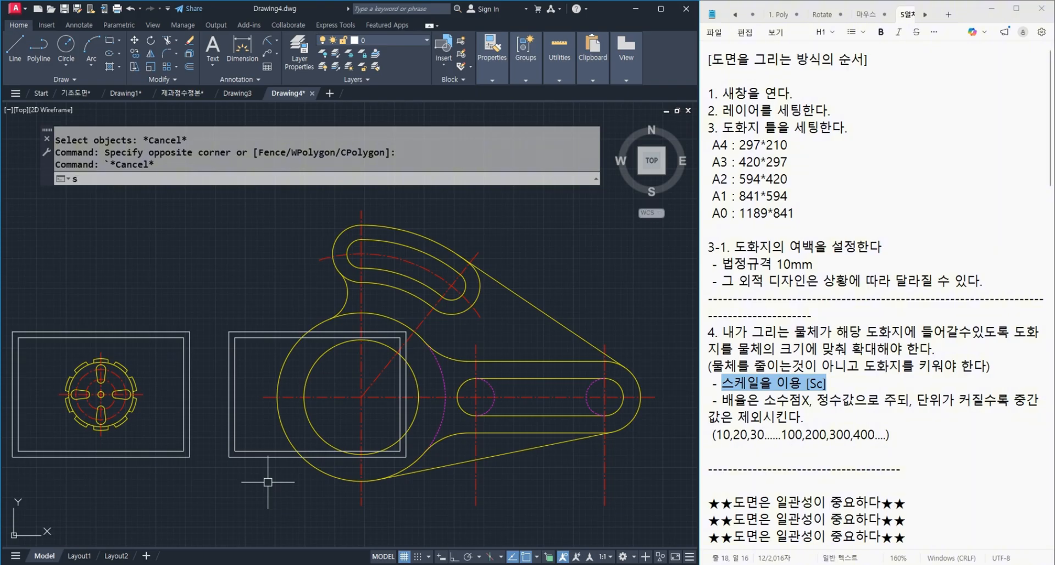
Step: Scale both frame rectangles over the slotted lever part by a factor of 2 from the outer lower-left corner
type("sc")
key("Return")
left_click(260, 474)
left_click(235, 456)
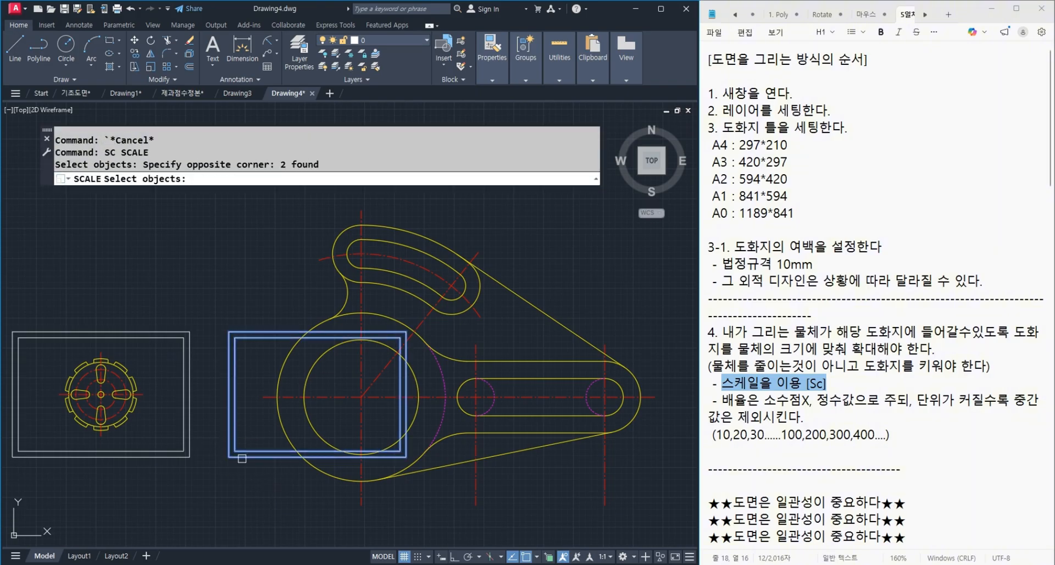
key("Return")
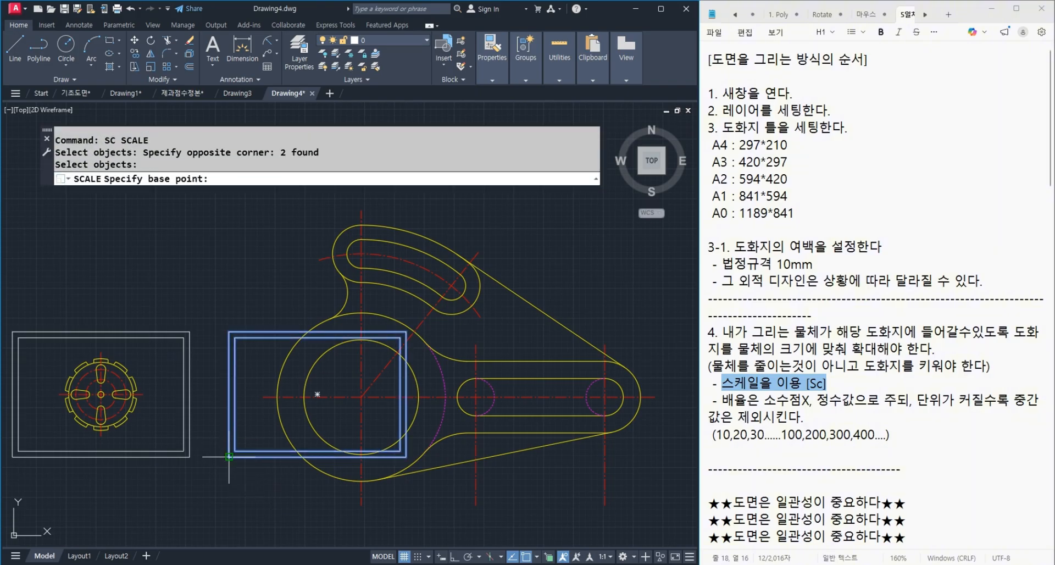
left_click(229, 456)
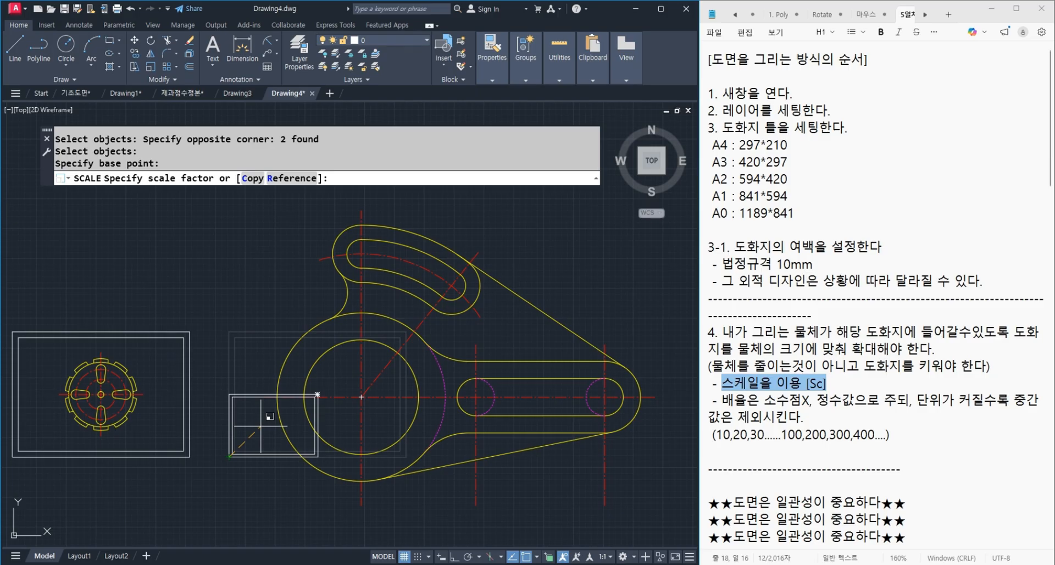
type("2")
key("Return")
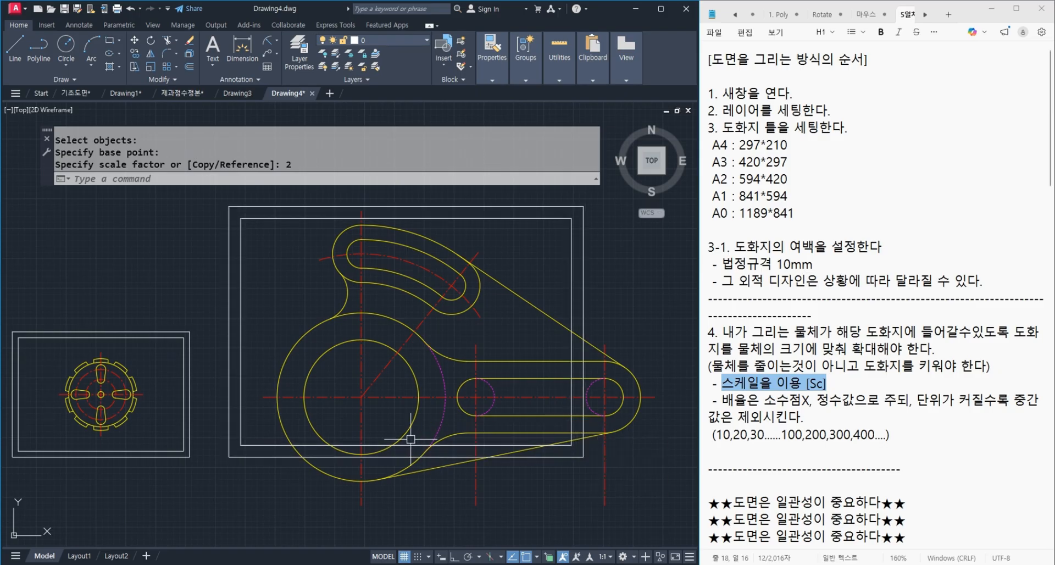
Step: Scale the doubled frame rectangles again by a factor of 3/2 from the outer lower-left corner
type("sc")
key("Return")
left_click(256, 409)
left_click(221, 424)
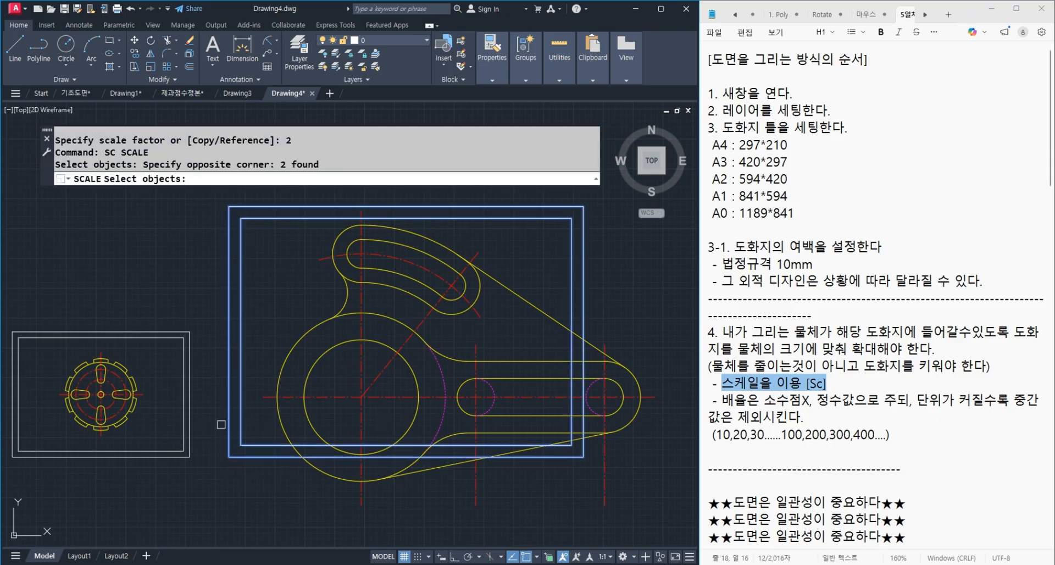
key("Return")
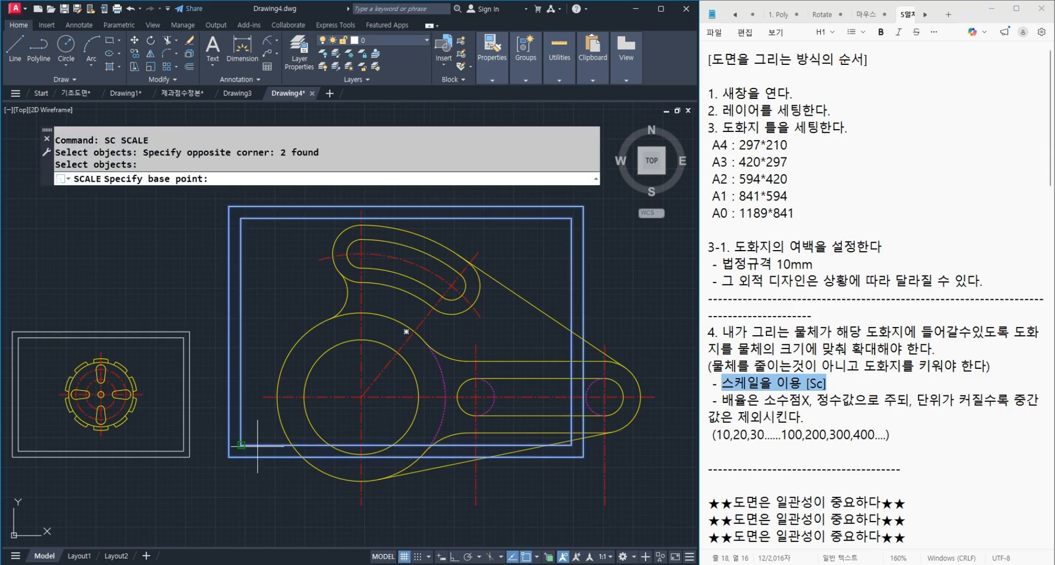
left_click(229, 456)
type("3")
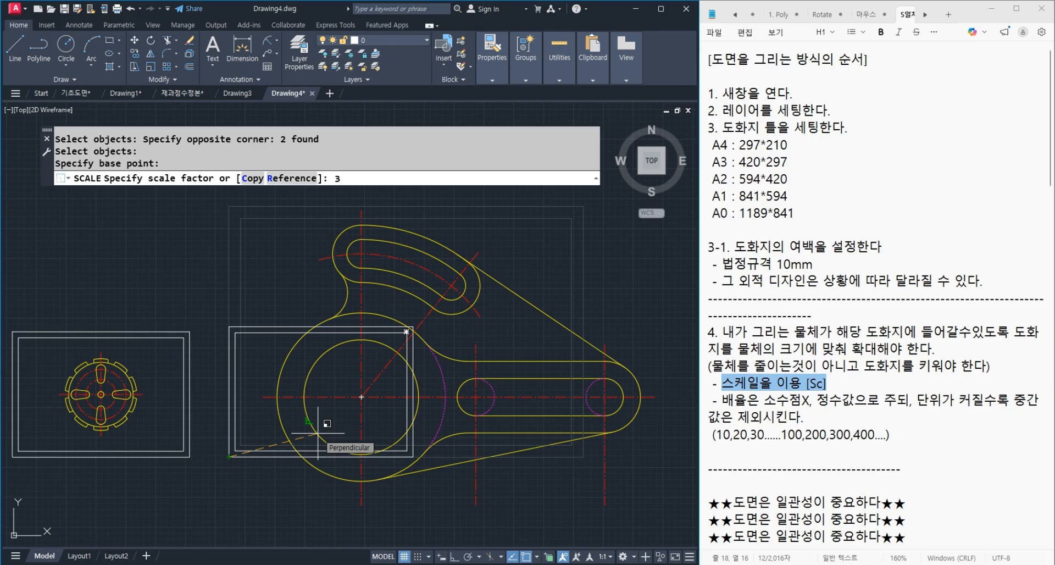
type("/2")
key("Return")
Step: Copy the small A4 frame around the round notched part horizontally to the empty space beyond the enlarged frame, with Ortho on
scroll(319, 445, "down", 5)
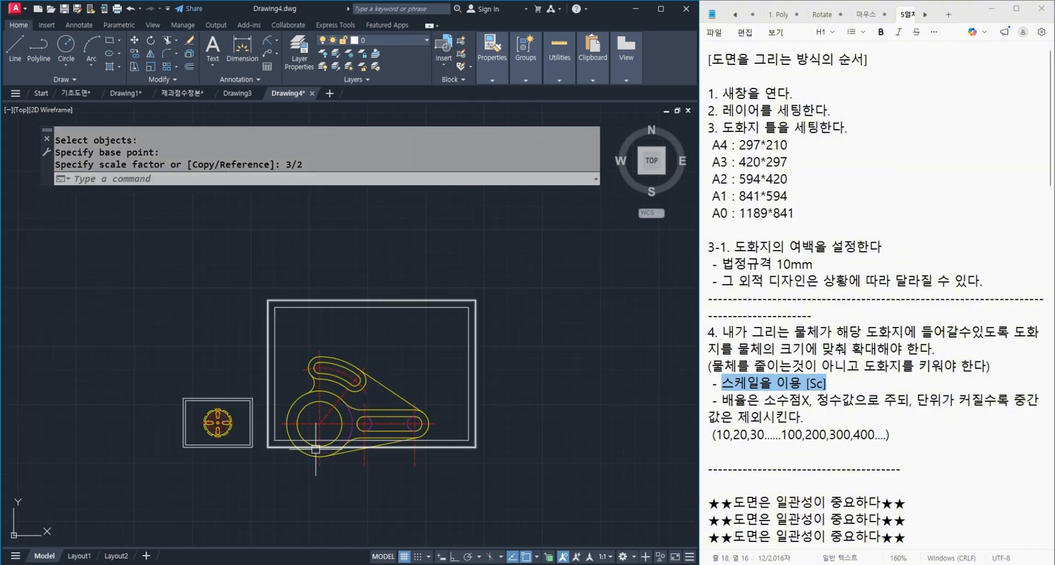
scroll(300, 449, "up", 2)
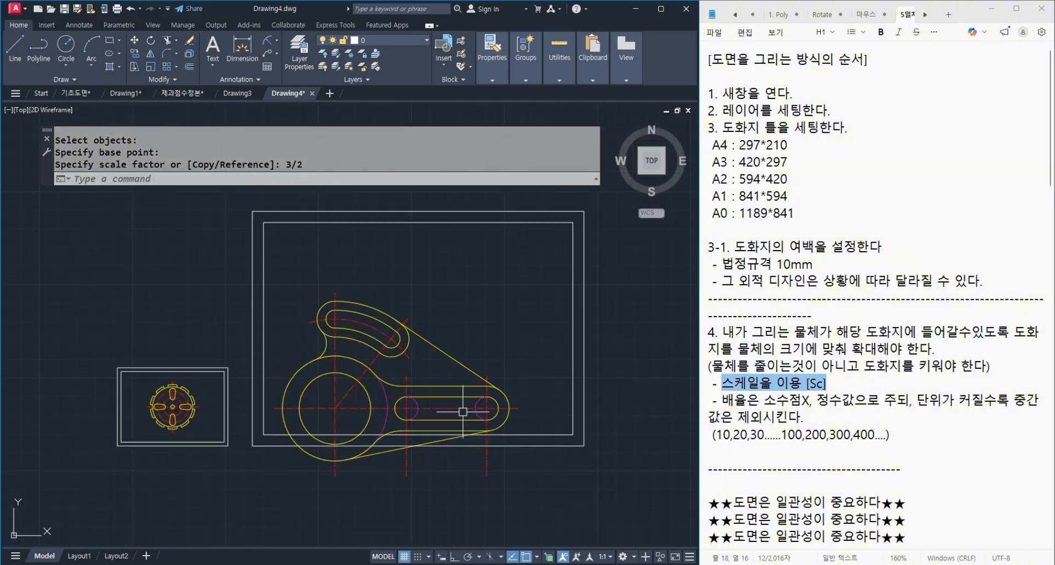
middle_click_drag(385, 418, 431, 412)
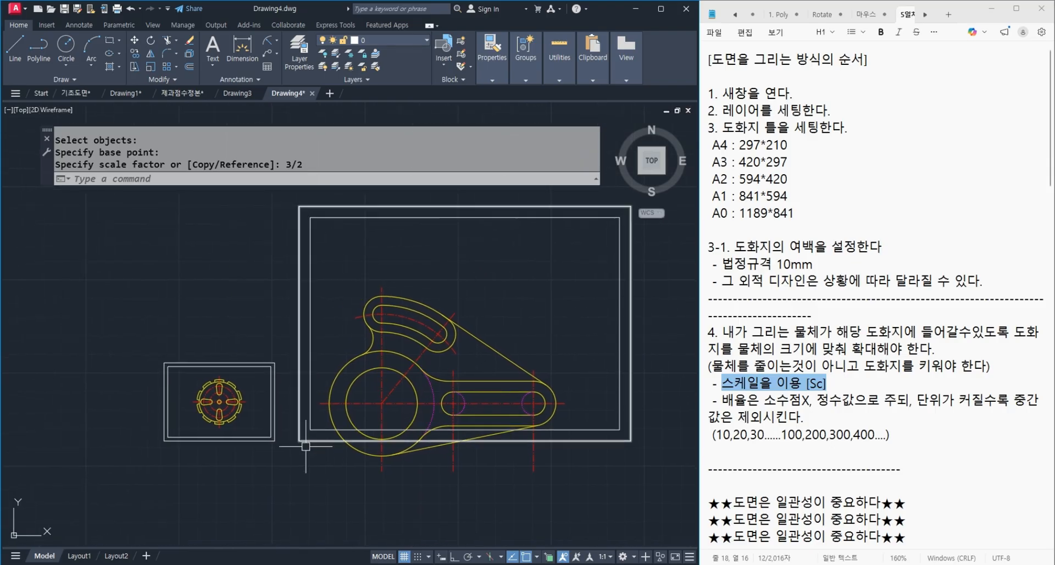
type("COPY")
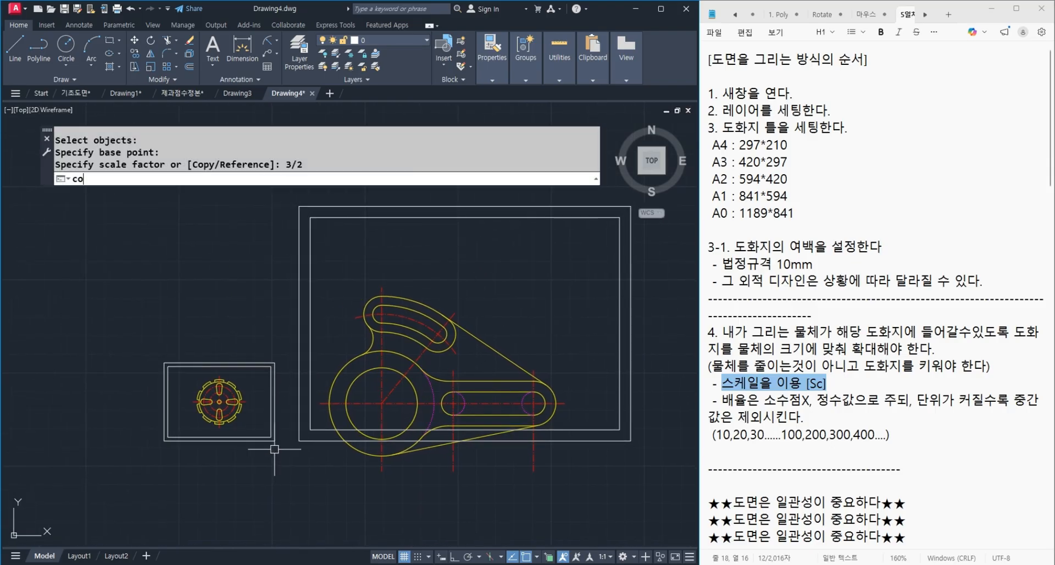
left_click(281, 451)
left_click(258, 427)
key("space")
left_click(182, 459)
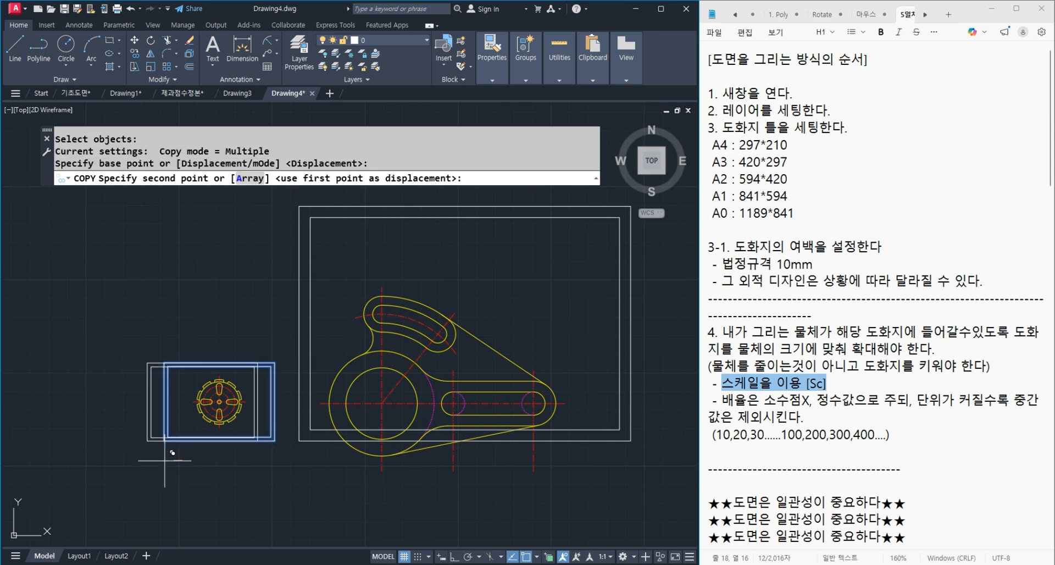
scroll(164, 461, "down", 2)
key("F8")
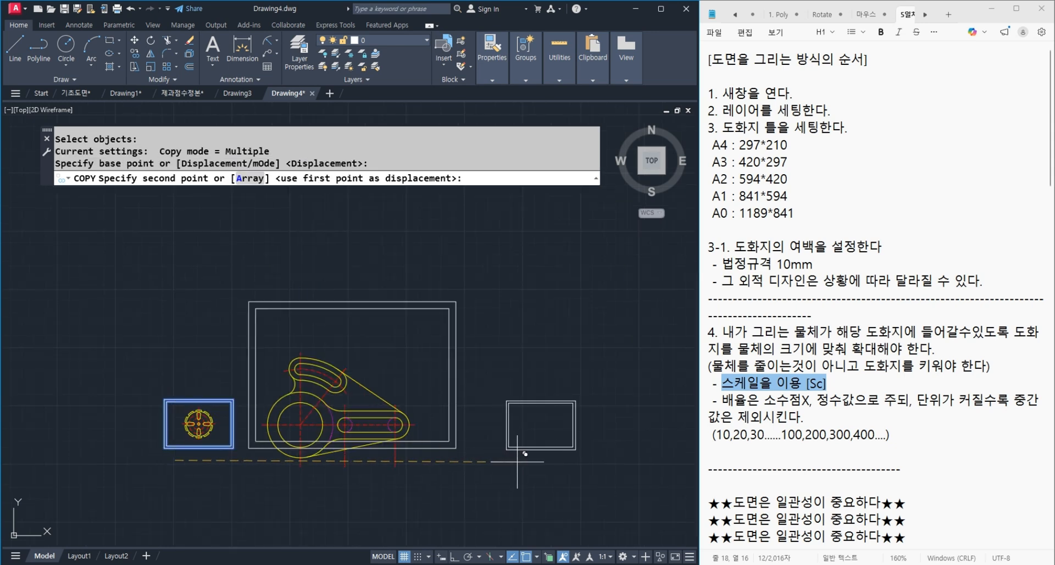
left_click(527, 452)
key("space")
Step: Scale the copied A4 frame by a factor of 3 from its lower-left corner
middle_click_drag(527, 452, 493, 458)
type("SC")
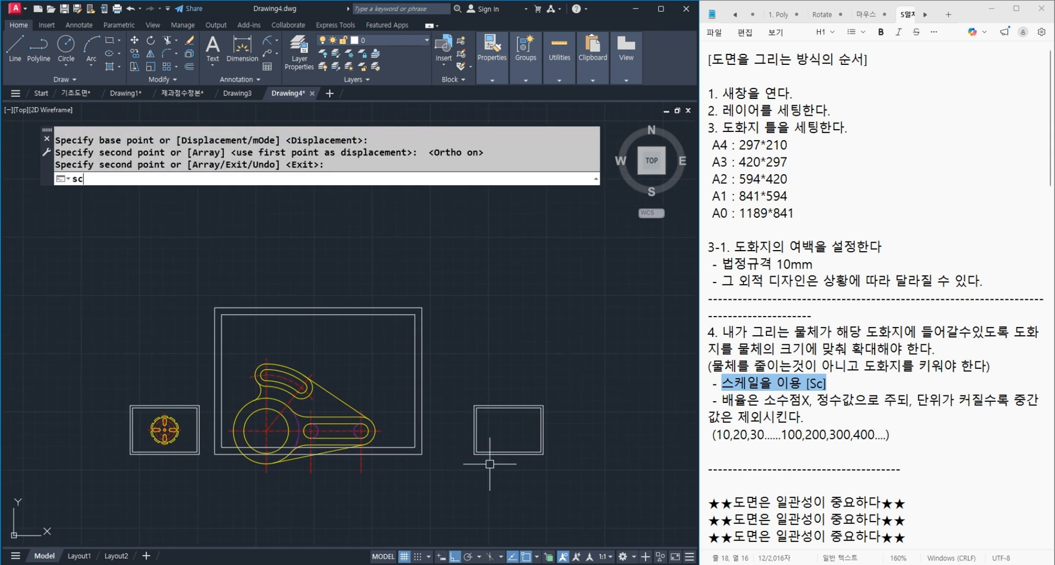
key("space")
left_click(497, 468)
left_click(482, 438)
key("space")
left_click(474, 453)
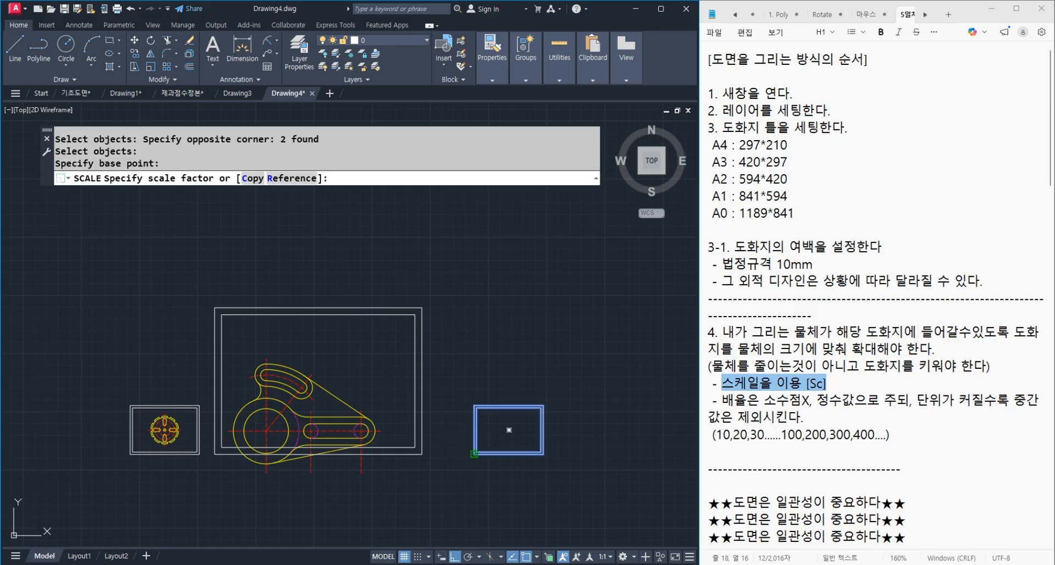
type("3")
key("space")
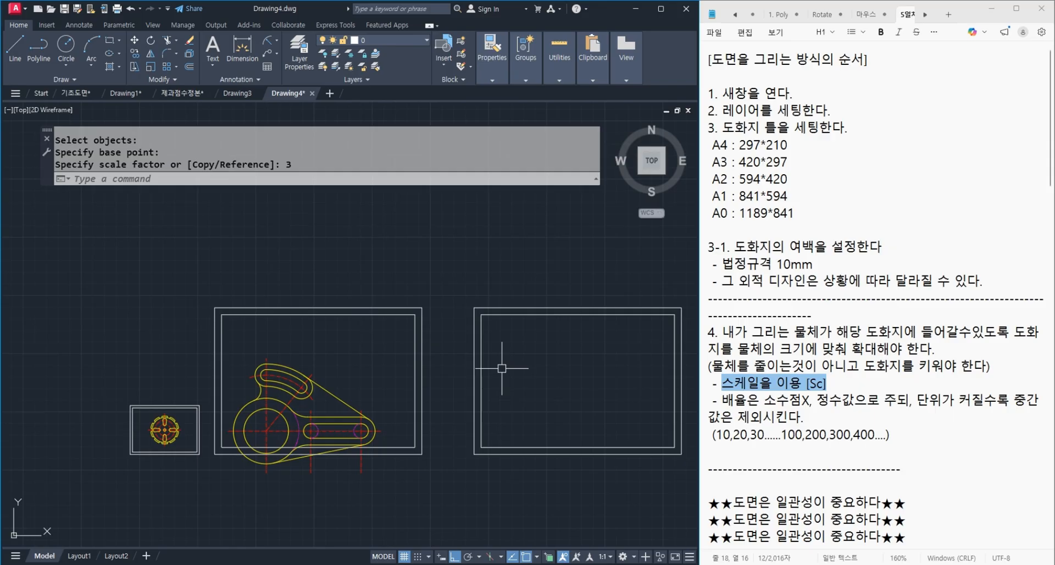
Step: Erase both rectangles of the empty comparison frame
type("e")
key("space")
left_click(496, 384)
left_click(467, 412)
key("space")
Step: Move the slotted lever part by the center of its large circle fully inside the enlarged frame, with Ortho off
middle_click_drag(446, 430, 504, 417)
scroll(338, 379, "up", 2)
type("m")
key("space")
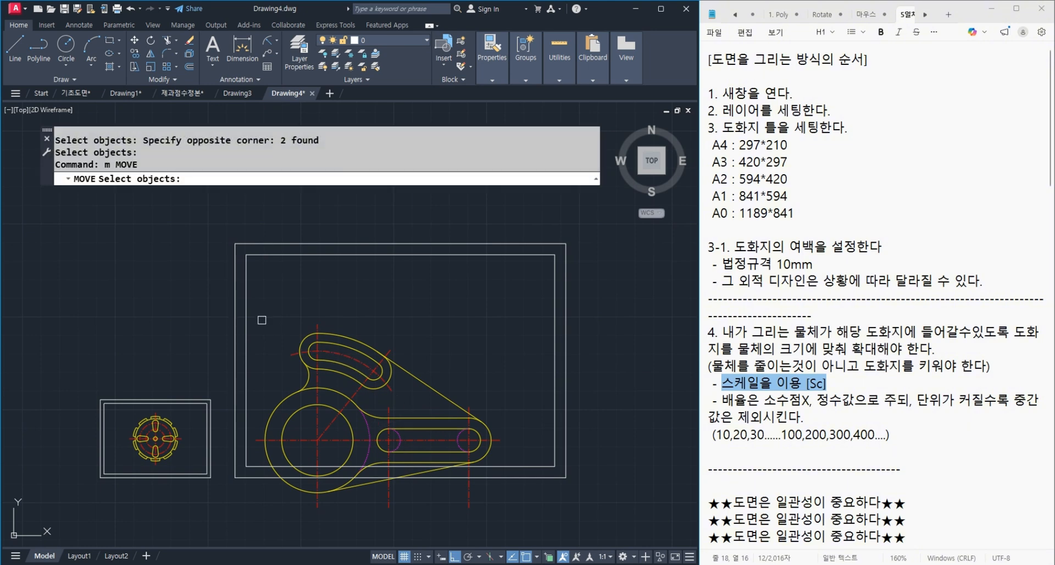
left_click(212, 291)
left_click(559, 547)
key("space")
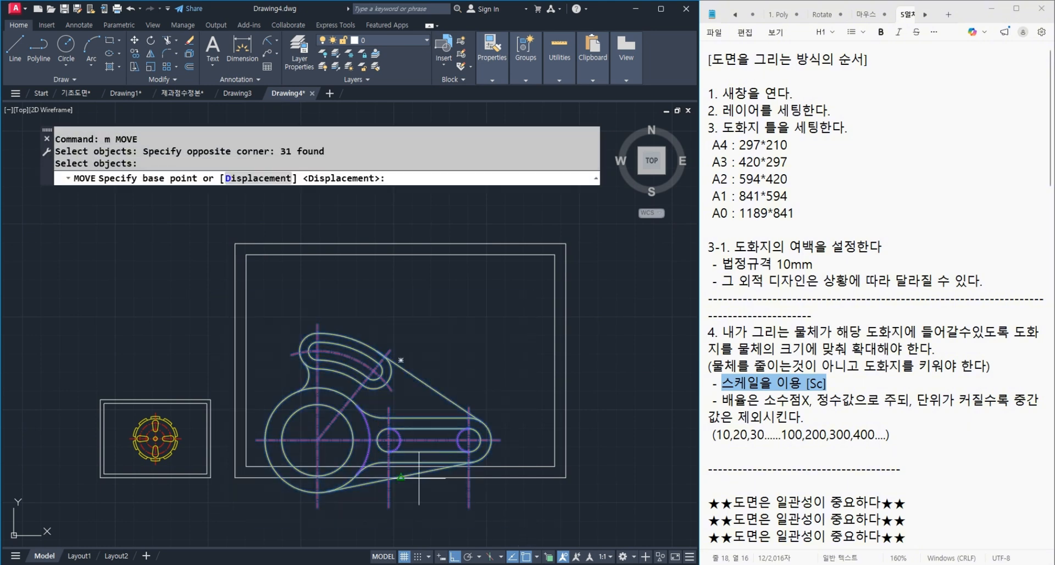
left_click(317, 440)
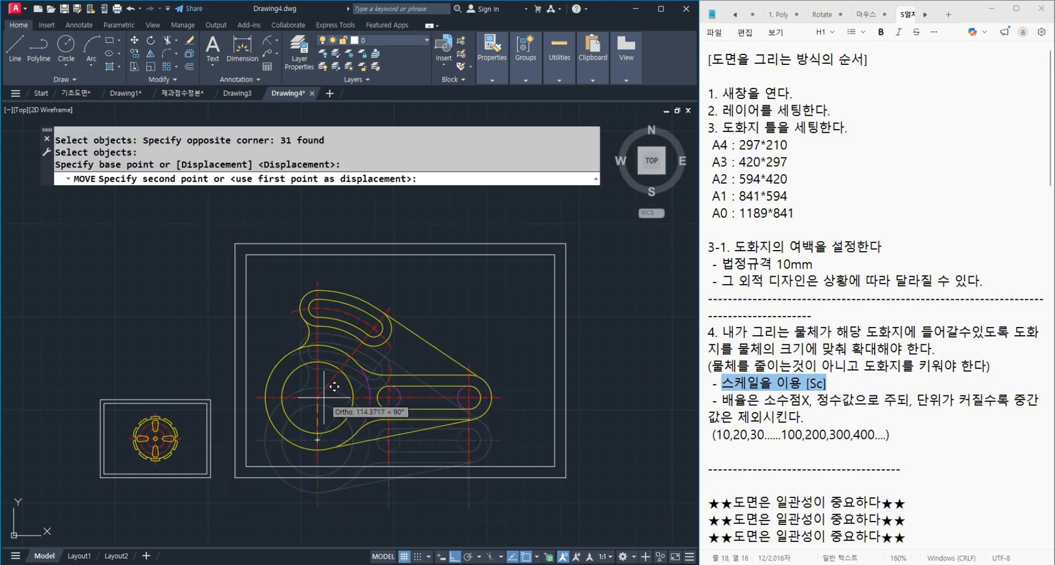
key("F8")
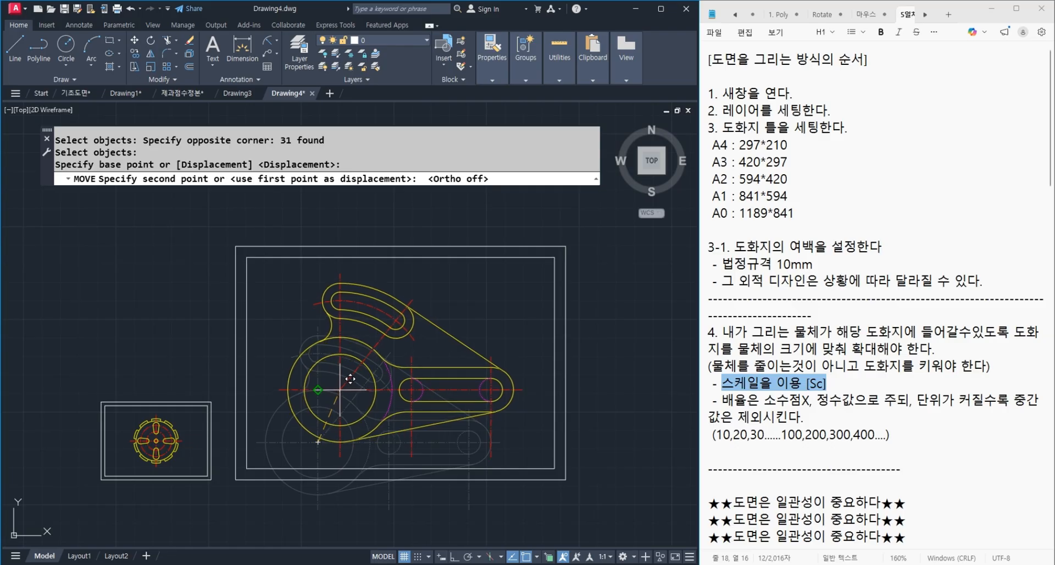
left_click(350, 375)
Step: Copy the lever part's frame rectangles from the lower-left corner about 984 units horizontally onto the part with two parallel slots
middle_click_drag(475, 323, 403, 330)
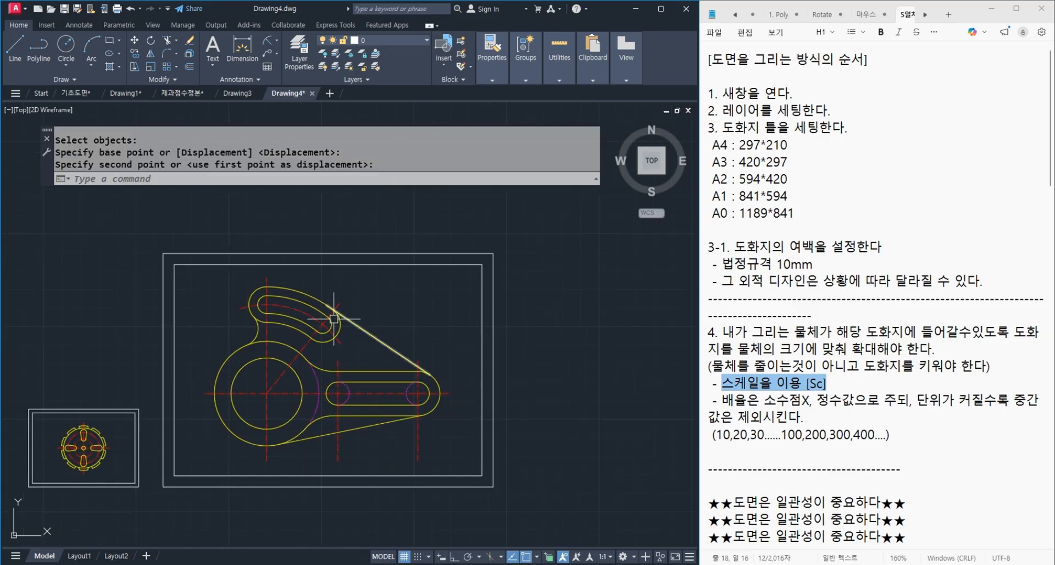
scroll(351, 379, "down", 5)
scroll(493, 407, "up", 5)
middle_click_drag(492, 424, 491, 449)
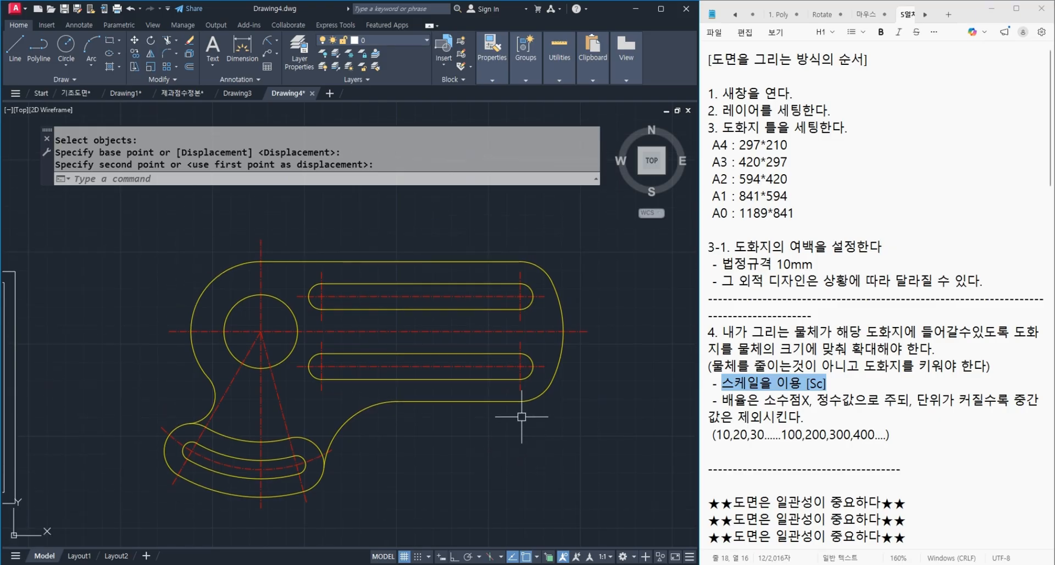
scroll(482, 433, "down", 4)
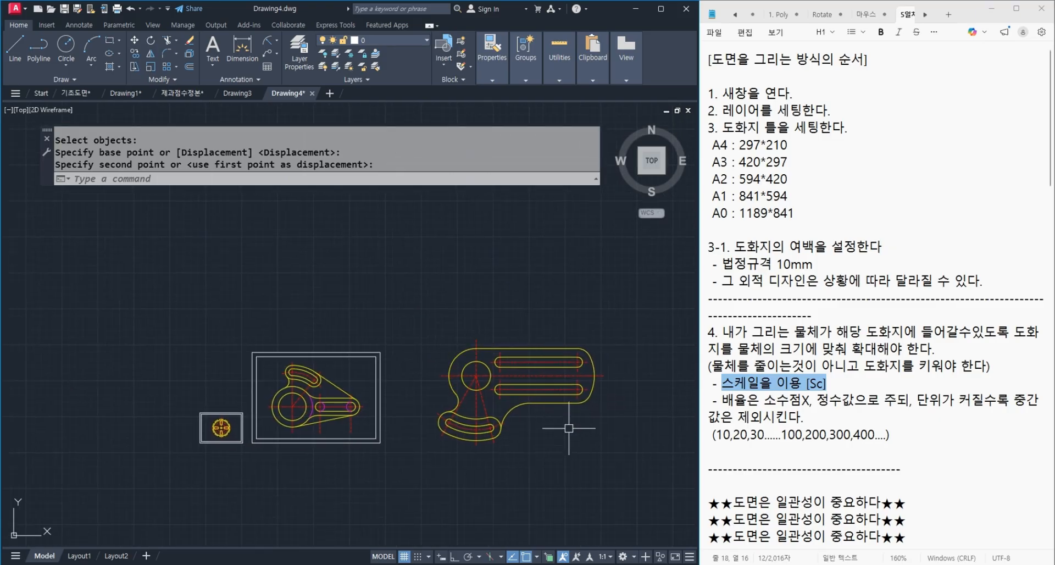
scroll(569, 427, "up", 2)
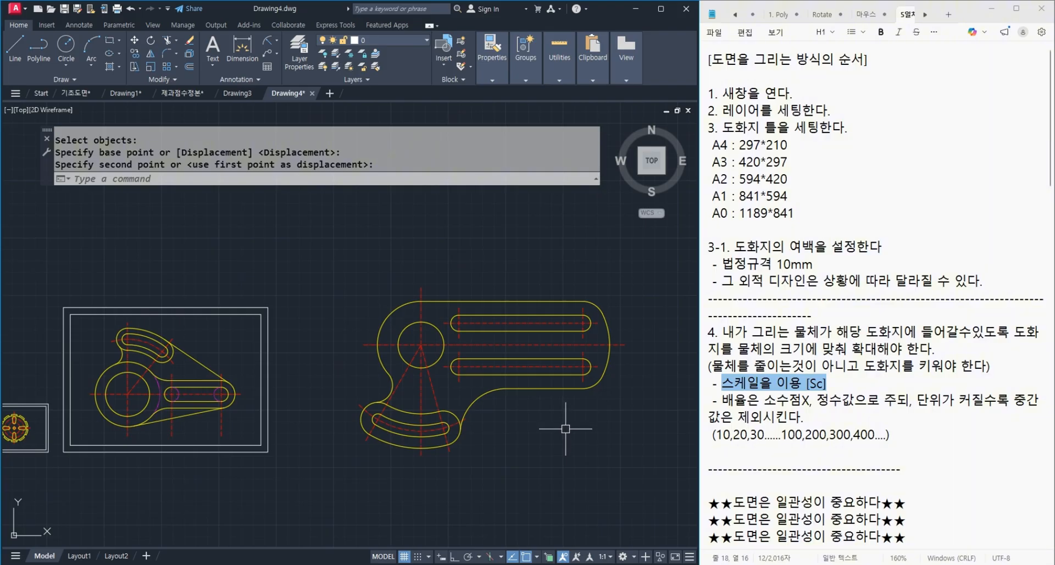
type("co")
key("Return")
left_click(280, 465)
left_click(247, 434)
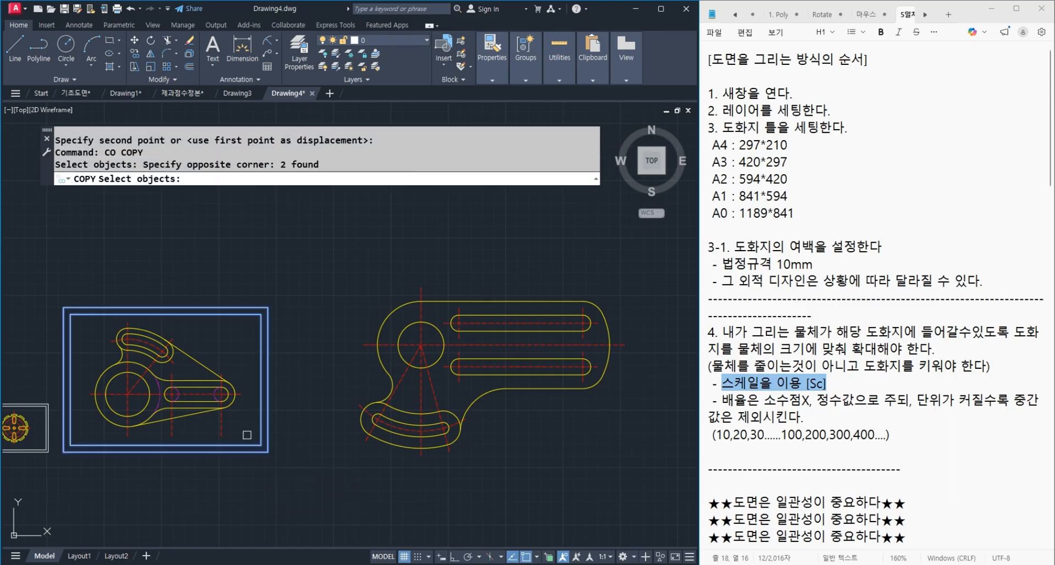
key("Return")
left_click(71, 445)
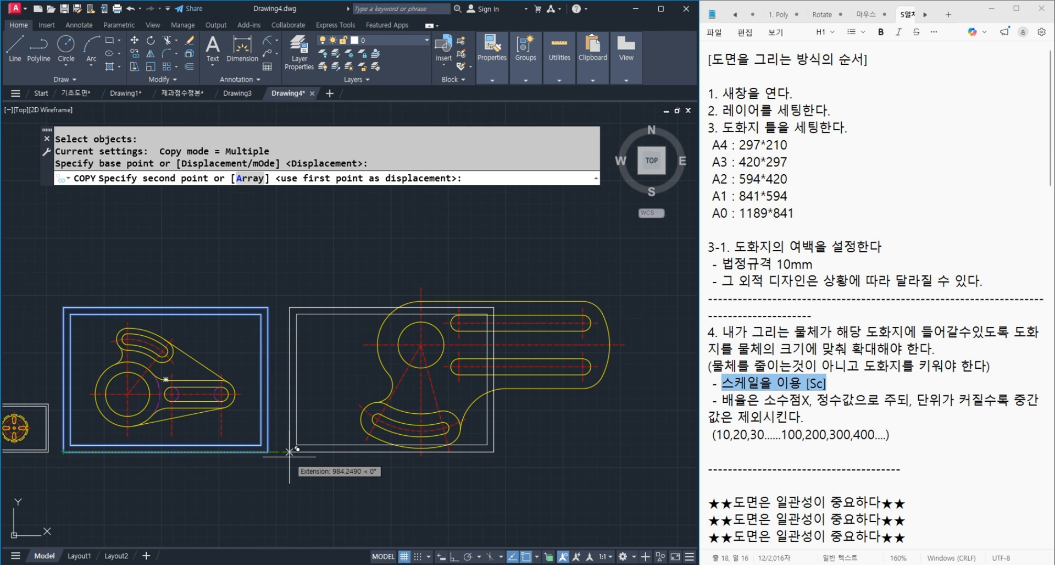
left_click(289, 452)
key("Return")
Step: Scale the frame rectangles over the two-slot part by a factor of 4/3 from the outer lower-left corner
middle_click_drag(462, 480, 412, 488)
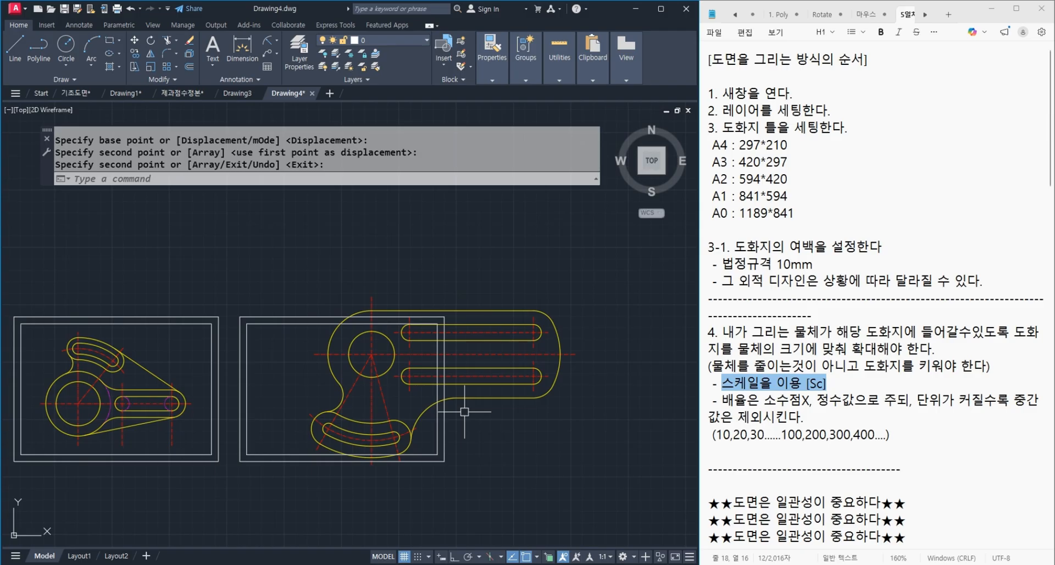
type("sc")
key("Return")
left_click(252, 449)
left_click(228, 480)
key("Return")
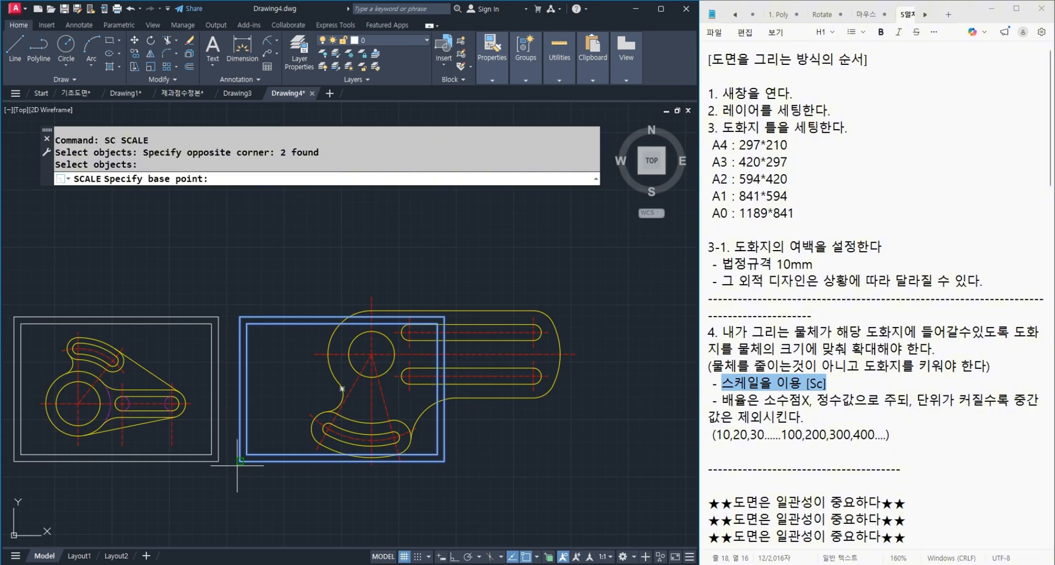
left_click(240, 460)
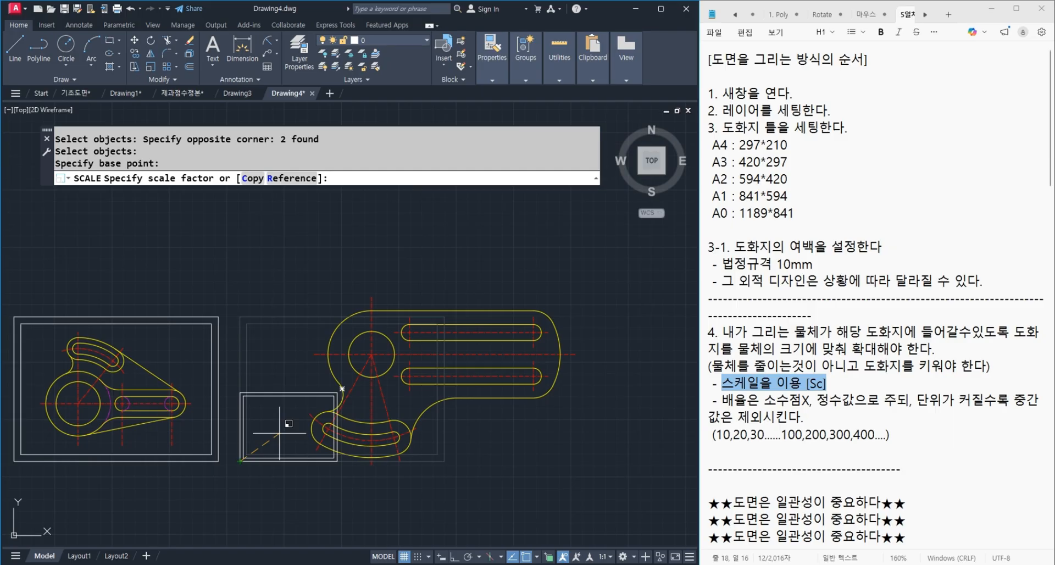
type("4/3")
key("Return")
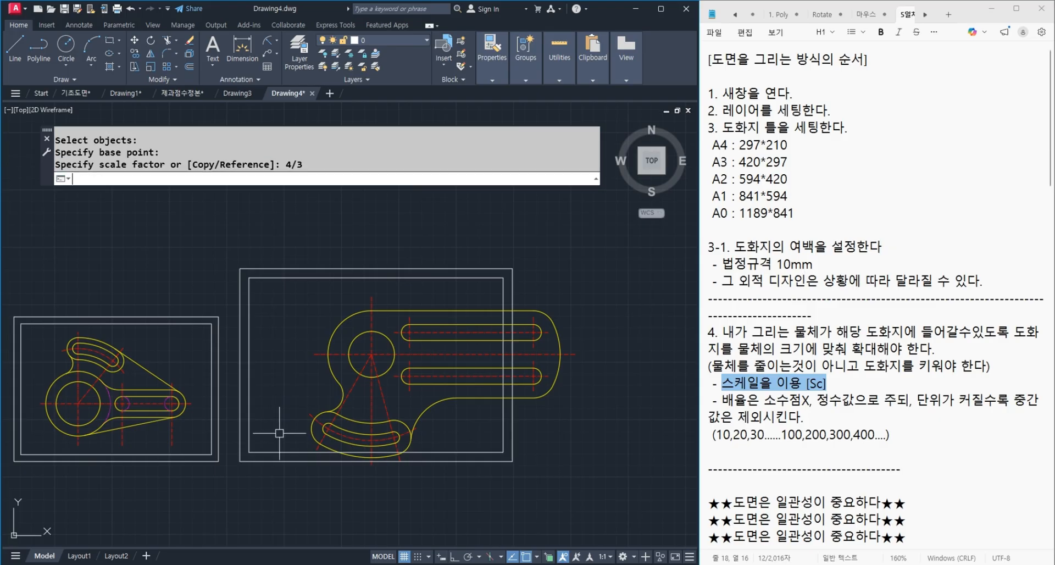
Step: Try to move the two-slot part inside its enlarged frame rectangles
type("m")
key("Return")
left_click(287, 242)
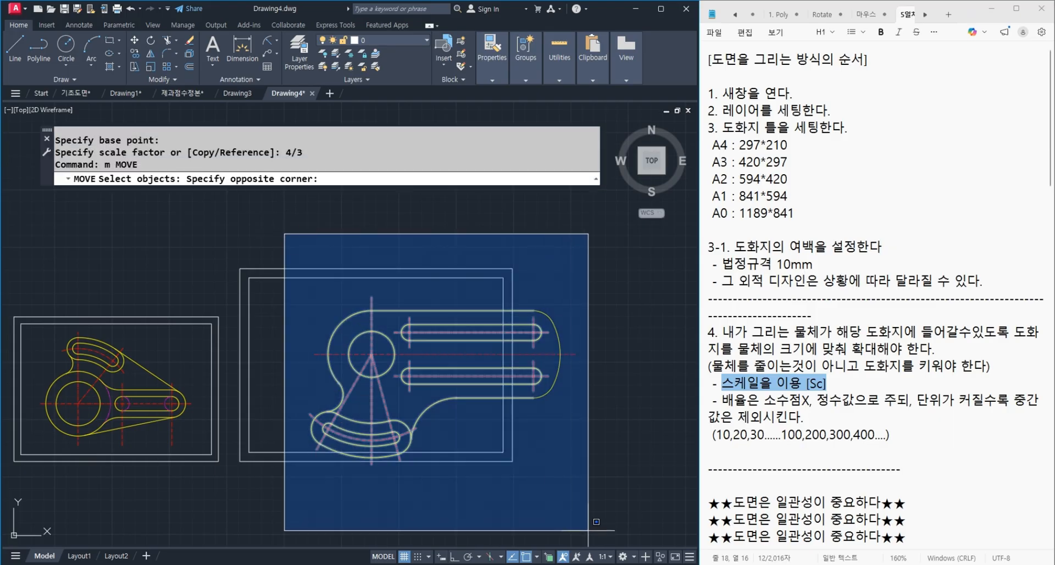
left_click(636, 545)
key("Return")
left_click(610, 514)
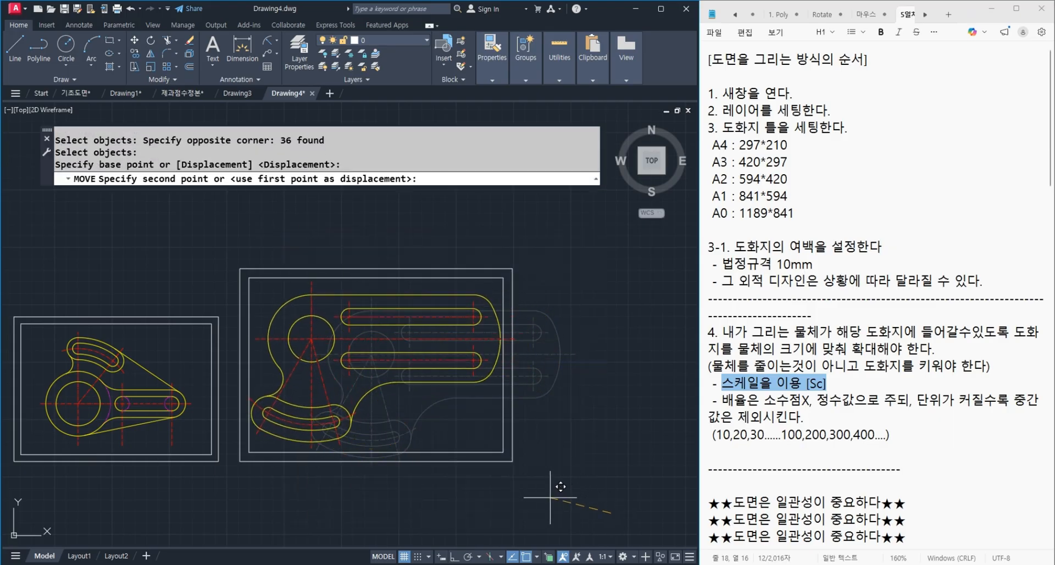
left_click(561, 486)
key("ctrl+z")
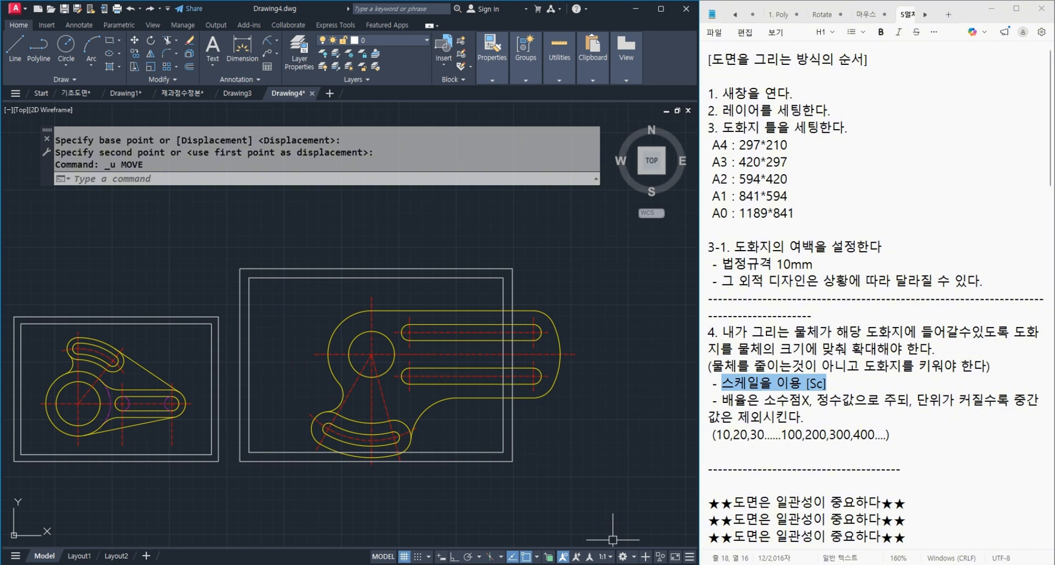
Step: Scale the frame rectangles over the two-slot part by a factor of 5/4 from the outer lower-left corner
type("sc")
key("Return")
left_click(277, 479)
left_click(229, 430)
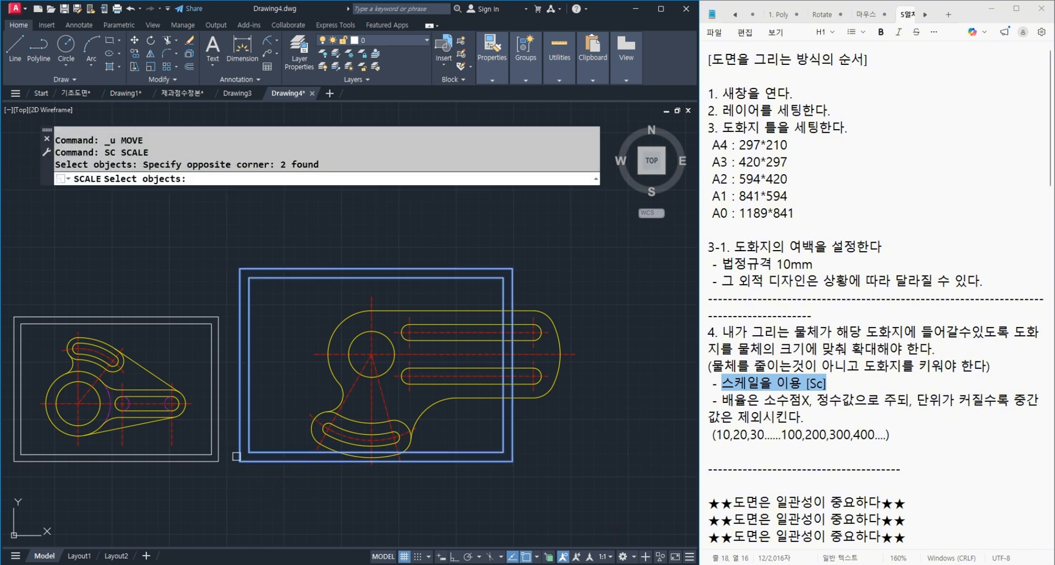
key("Return")
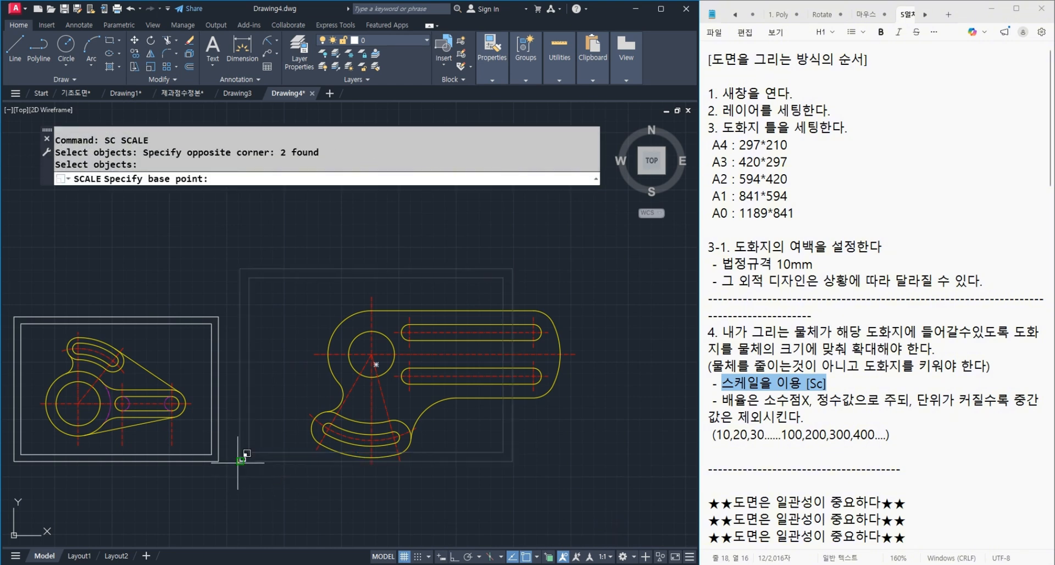
left_click(240, 461)
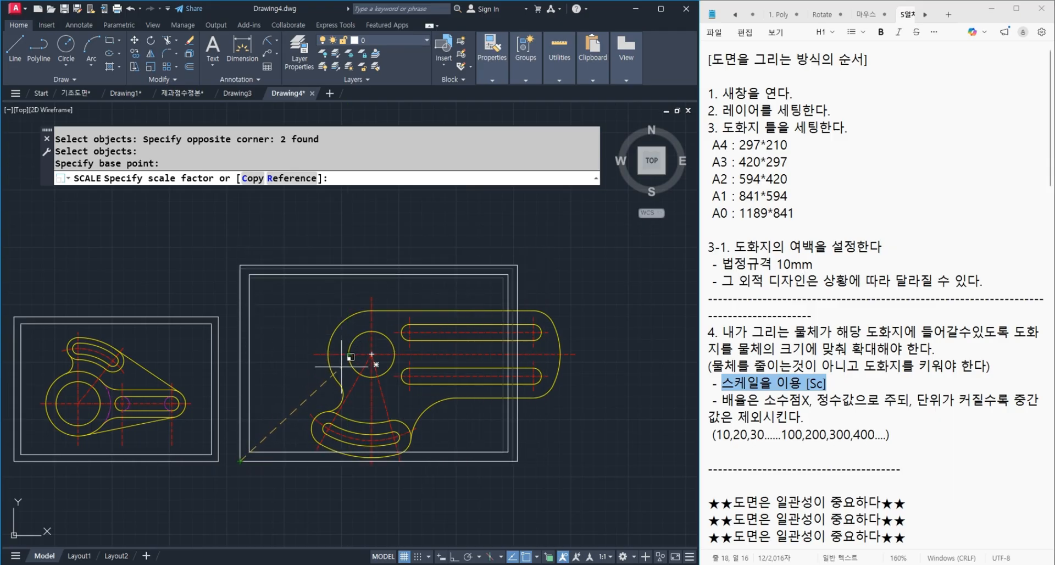
type("5/4")
key("Return")
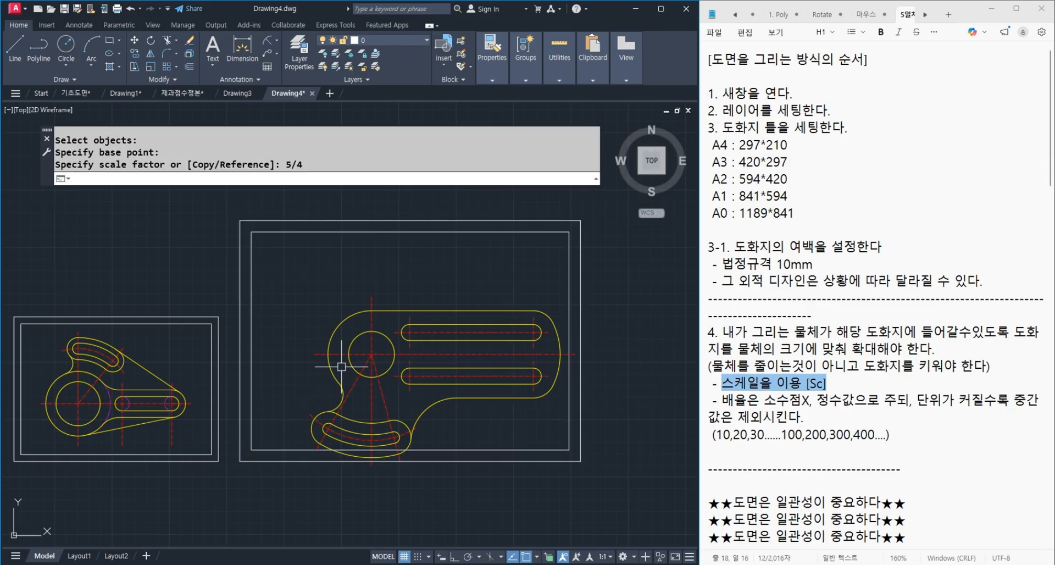
Step: Move the whole two-slot part up and to the left so it sits fully inside the enlarged frame
type("m")
key("Return")
left_click(282, 277)
left_click(599, 488)
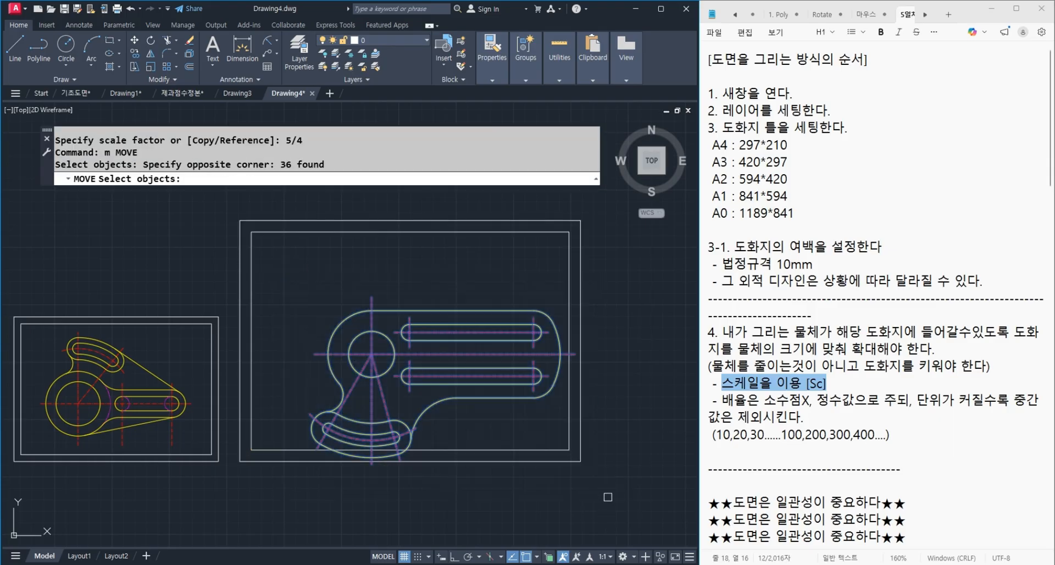
key("Return")
left_click(640, 511)
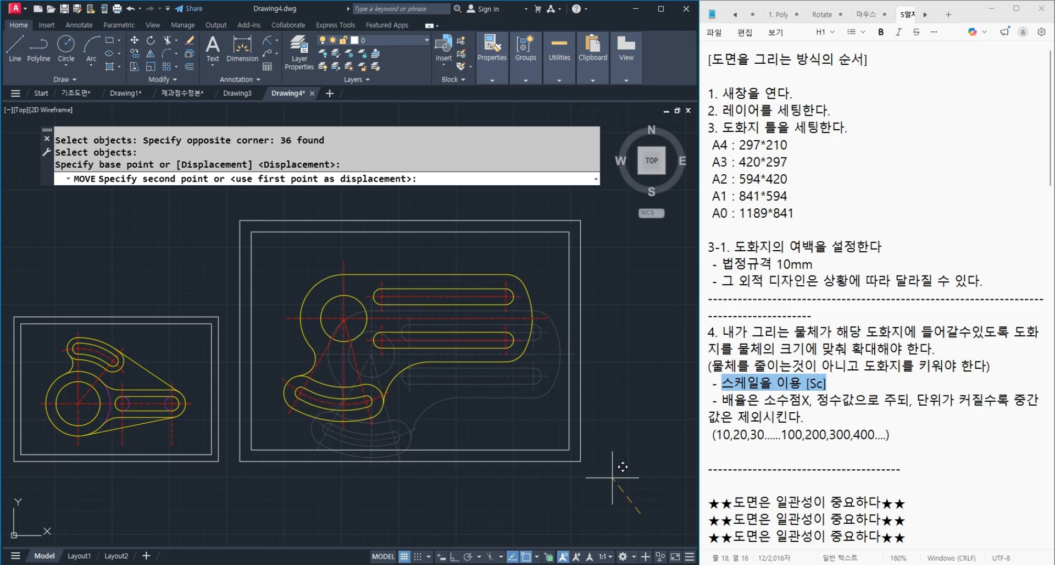
left_click(615, 477)
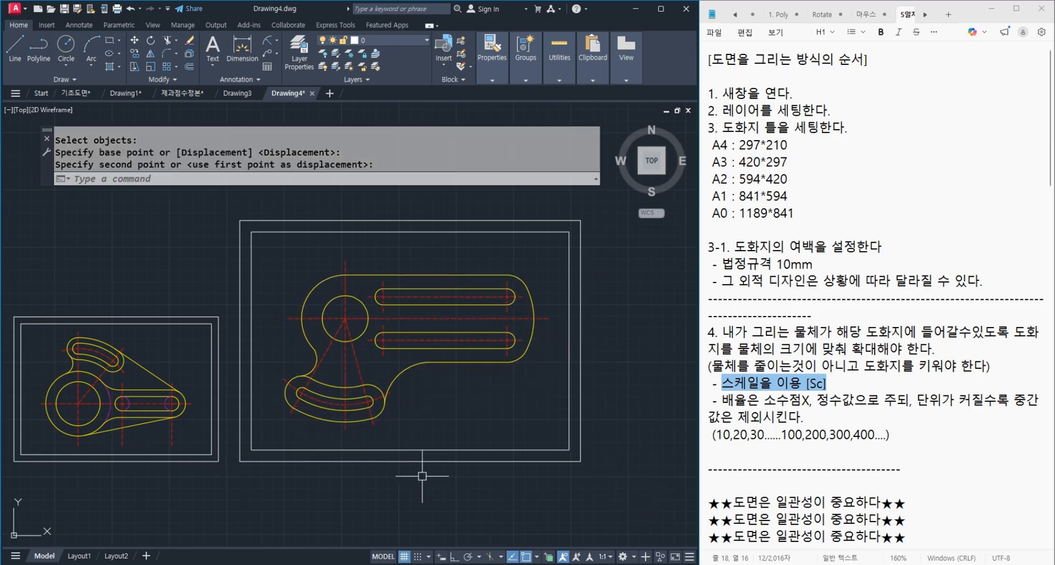
Step: Examine the three framed parts side by side, comparing frame sizes, and inspect the small slotted gear in its frame
scroll(478, 473, "down", 3)
scroll(402, 459, "up", 2)
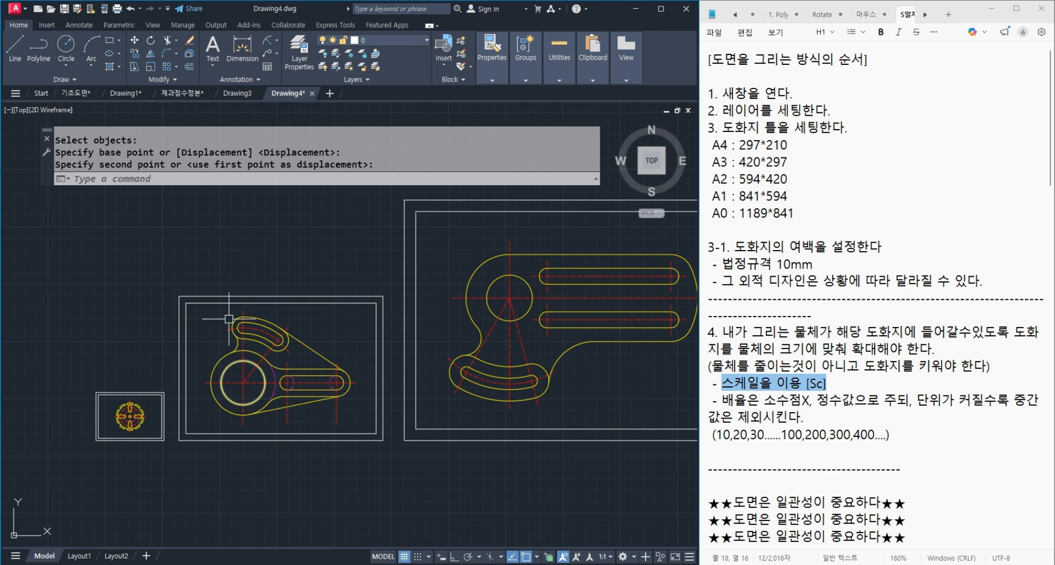
middle_click_drag(514, 362, 386, 392)
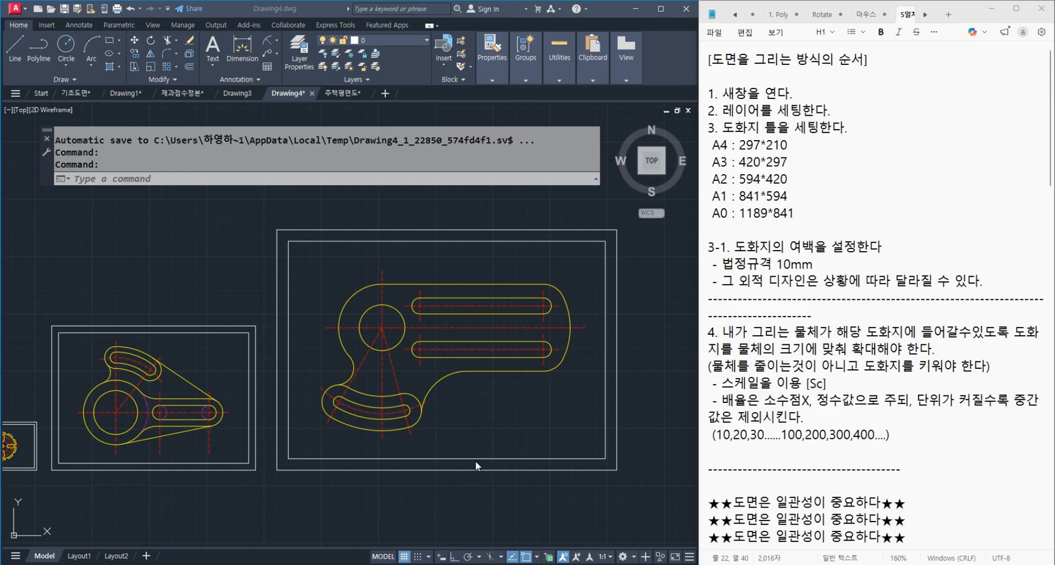
middle_click_drag(247, 443, 460, 436)
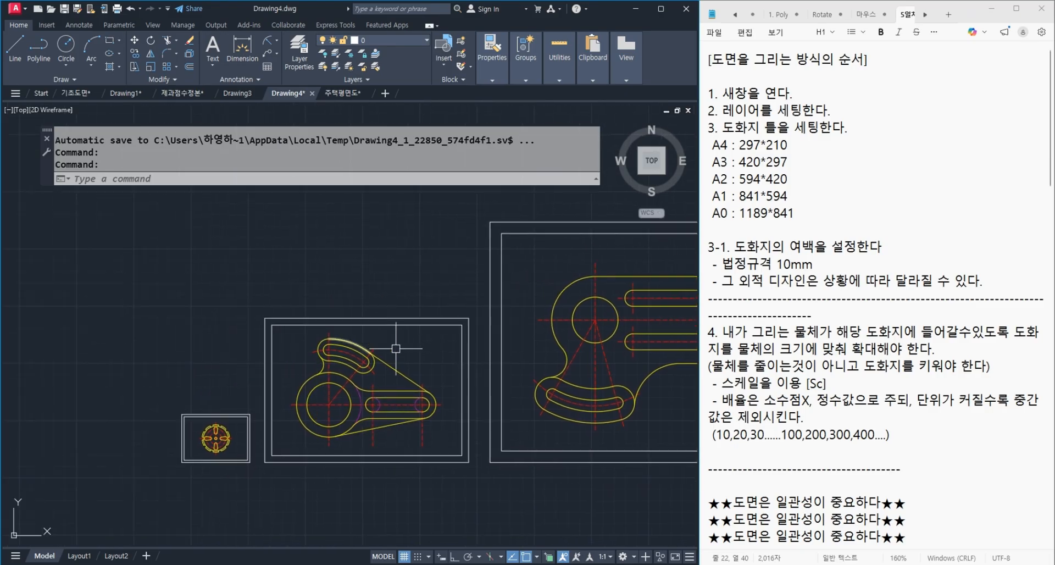
scroll(219, 456, "up", 6)
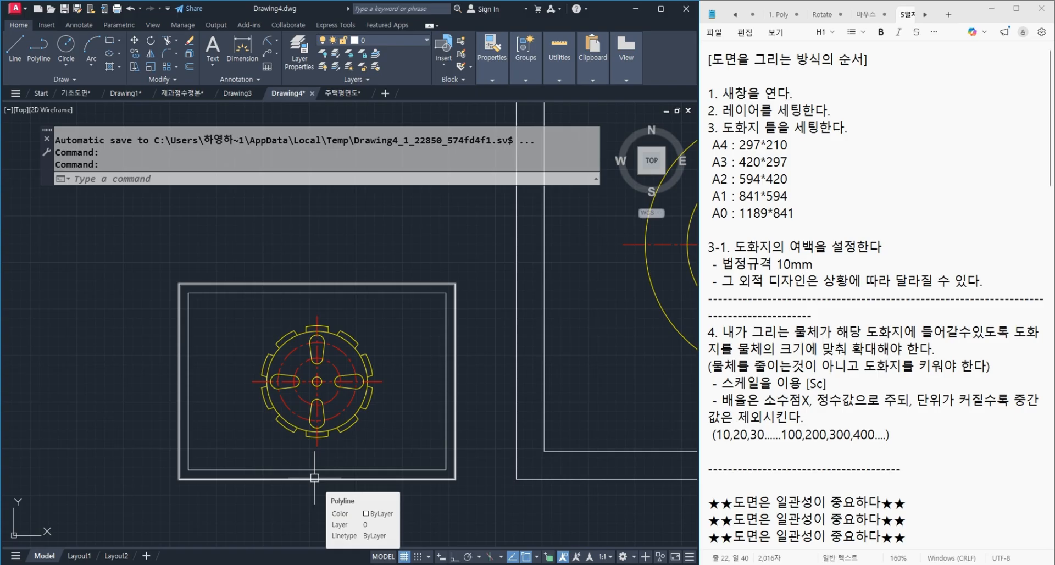
scroll(314, 477, "up", 2)
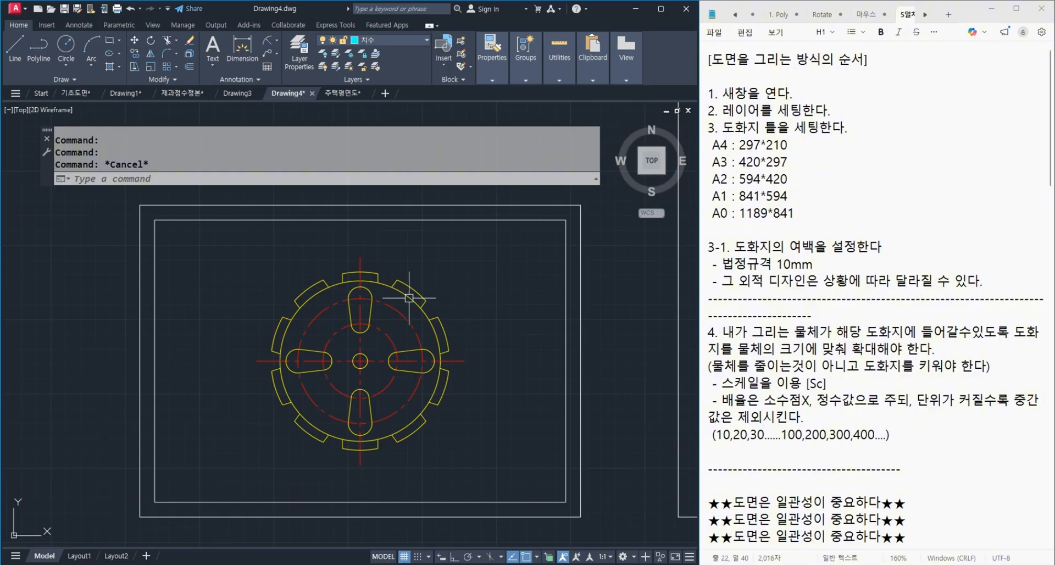
Step: Add radius dimensions to the slotted gear's main circle and to the outer end arc of its upper slot
scroll(311, 281, "up", 3)
mouse_move(400, 295)
middle_mouse_down()
mouse_move(424, 306)
mouse_move(416, 299)
middle_mouse_up()
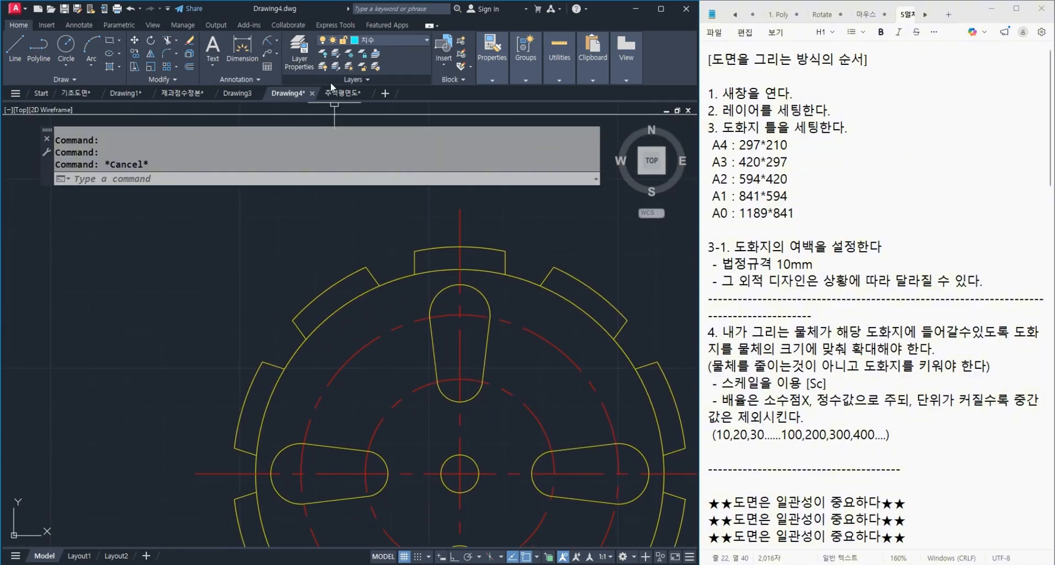
left_click(269, 41)
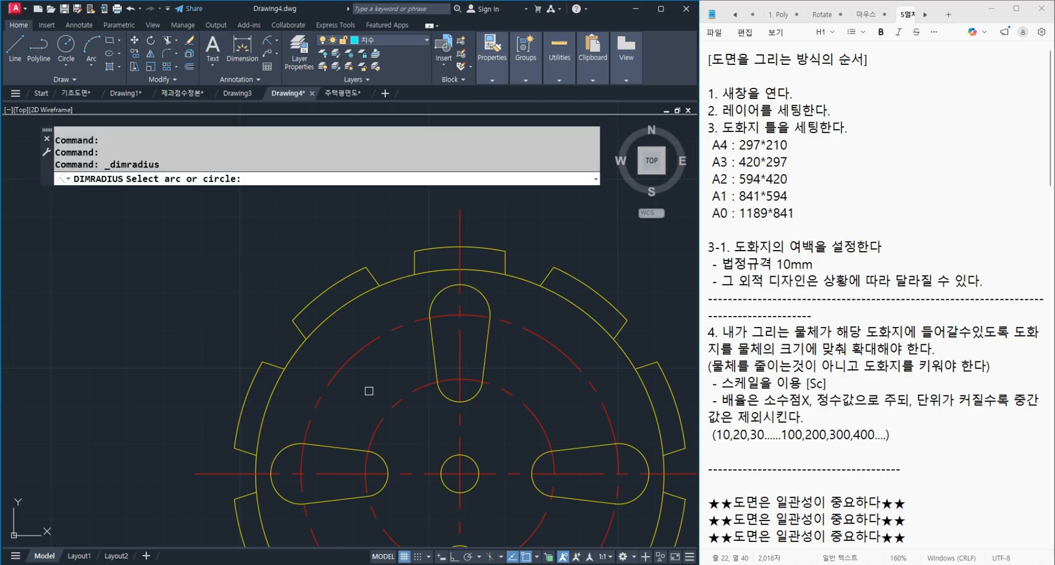
left_click(331, 311)
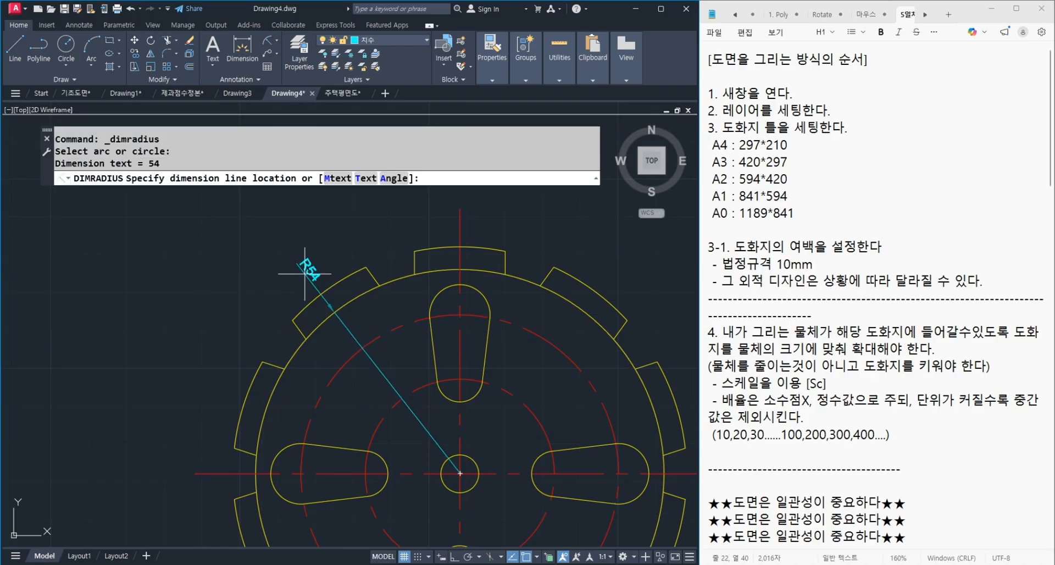
left_click(227, 292)
middle_click_drag(492, 366, 417, 355)
key("space")
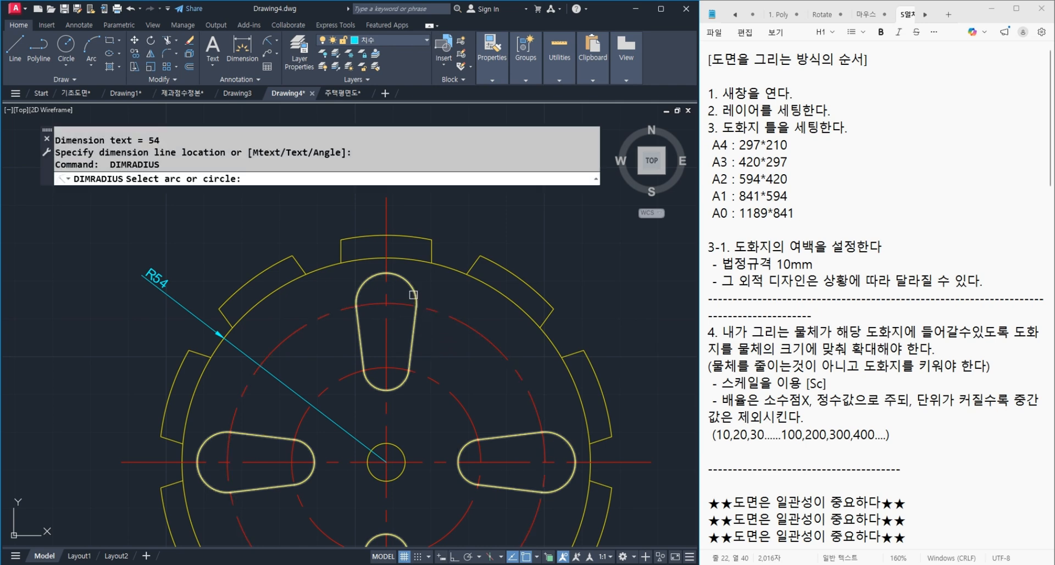
left_click(413, 287)
left_click(439, 266)
Step: Add radius dimensions to the inner end arc of the gear's right slot and to the larger dashed circle
key("space")
left_click(465, 445)
left_click(448, 423)
key("space")
left_click(522, 375)
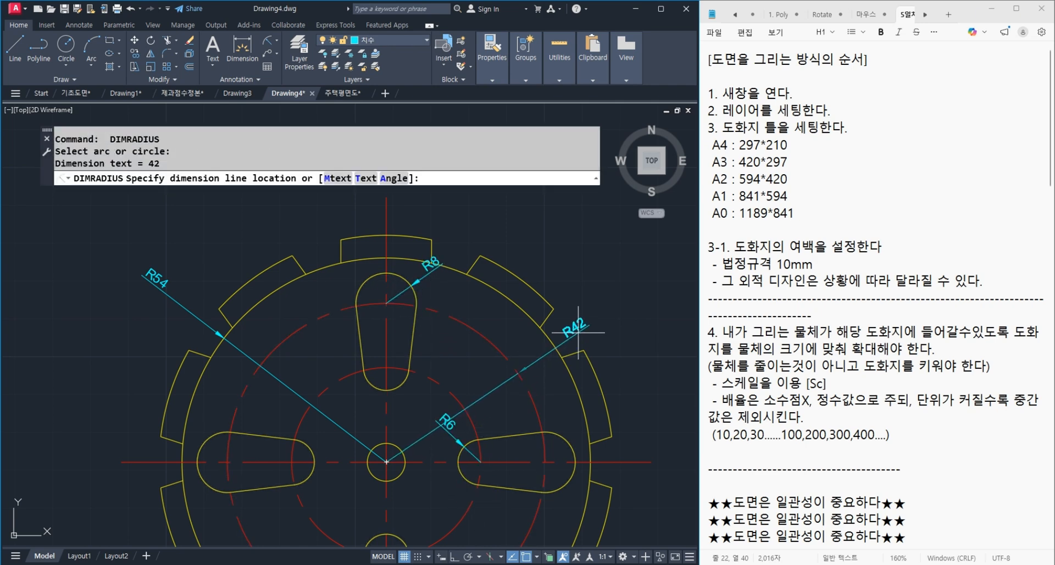
left_click(572, 329)
Step: Add radius dimensions to the gear's smaller dashed circle at lower right and to the larger dashed circle at lower left
scroll(470, 341, "down", 2)
key("space")
left_click(466, 463)
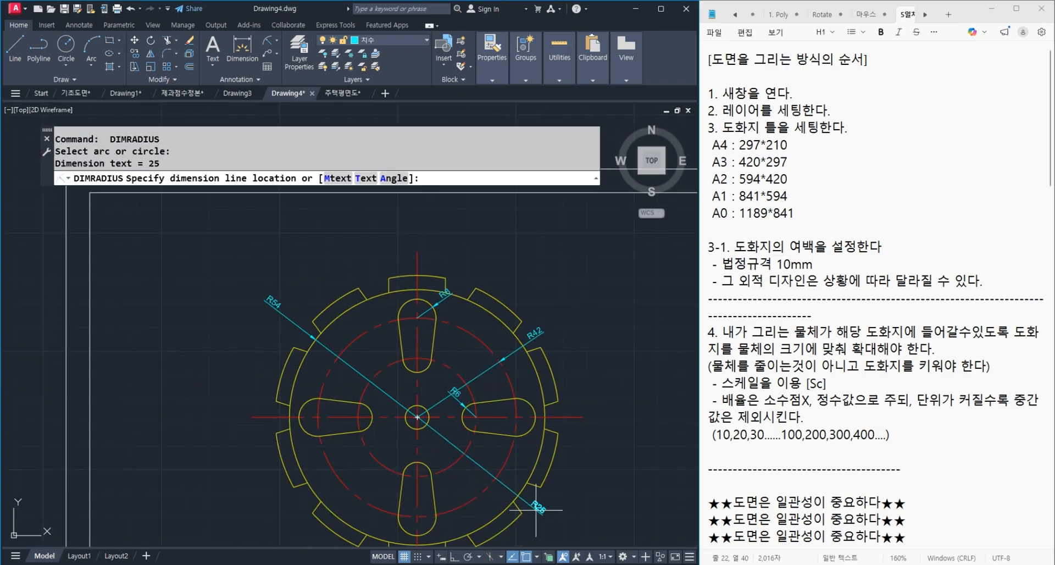
left_click(541, 508)
middle_click_drag(541, 508, 547, 454)
key("space")
left_click(361, 436)
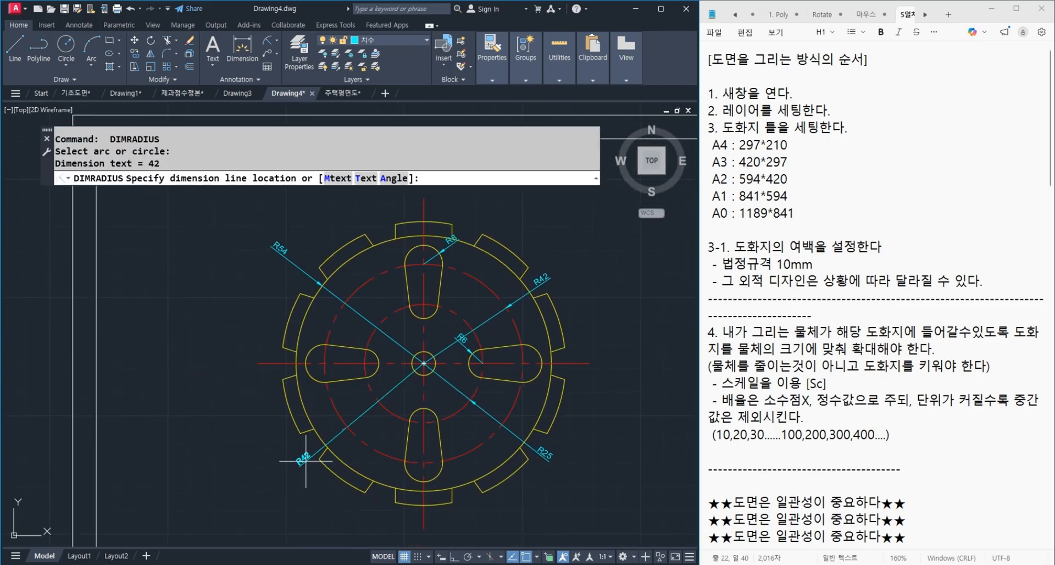
left_click(328, 428)
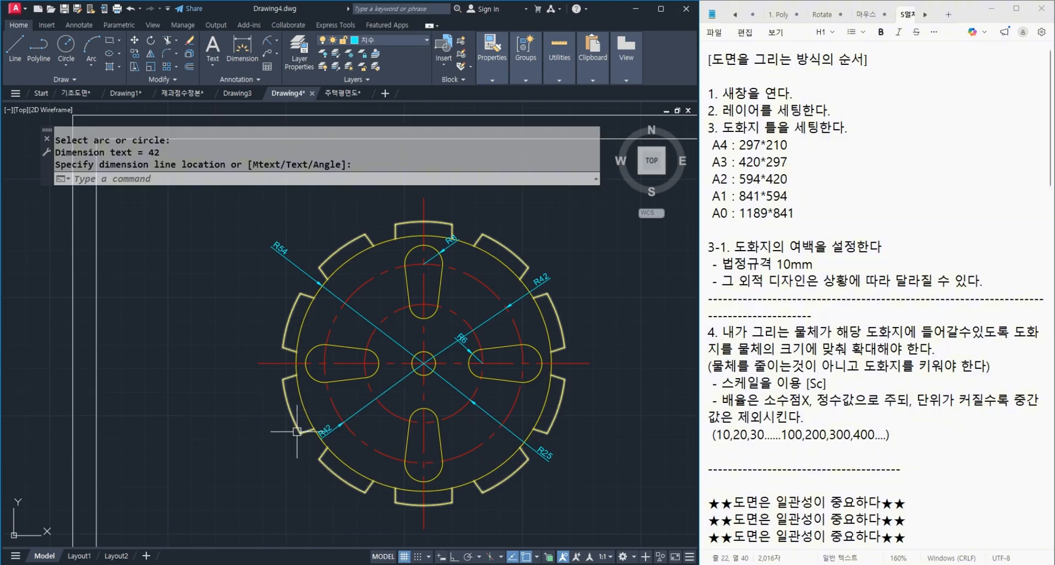
Step: Add a radius dimension to the large outer arc around the two-slot part's big circle
scroll(383, 445, "down", 3)
scroll(384, 445, "up", 2)
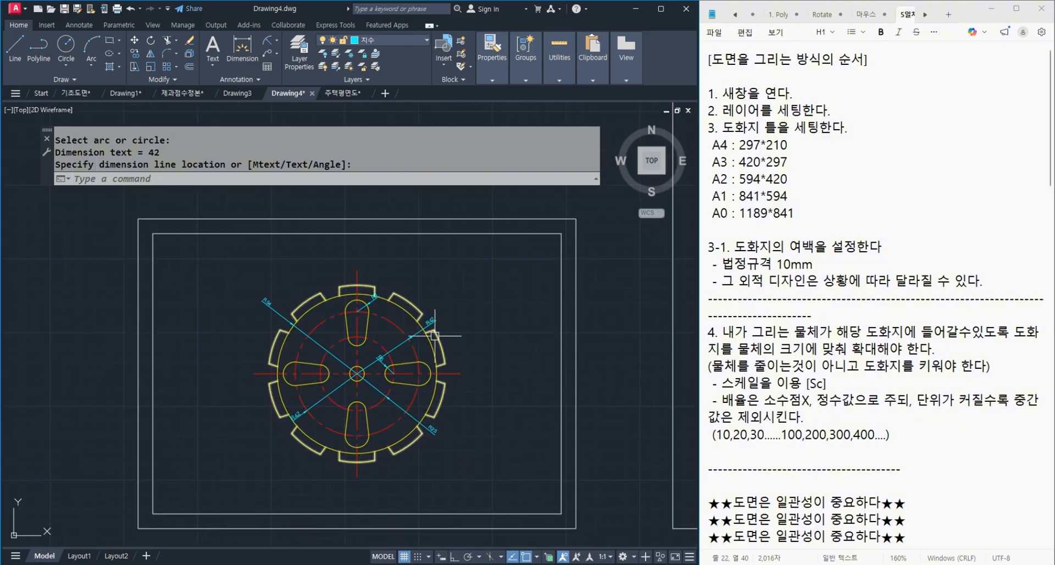
scroll(351, 365, "up", 2)
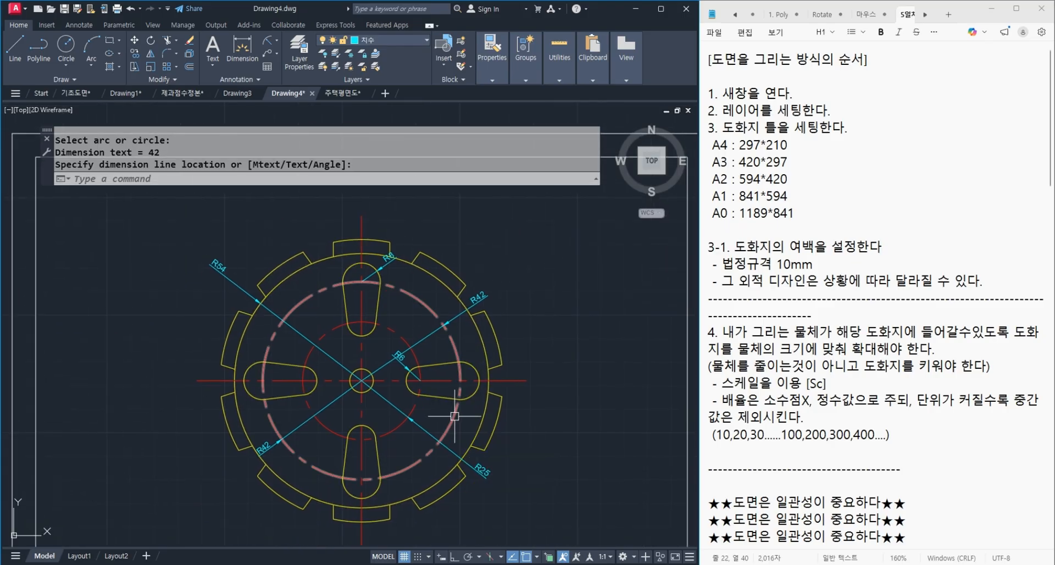
scroll(303, 416, "down", 7)
middle_click_drag(498, 405, 208, 452)
scroll(493, 428, "up", 3)
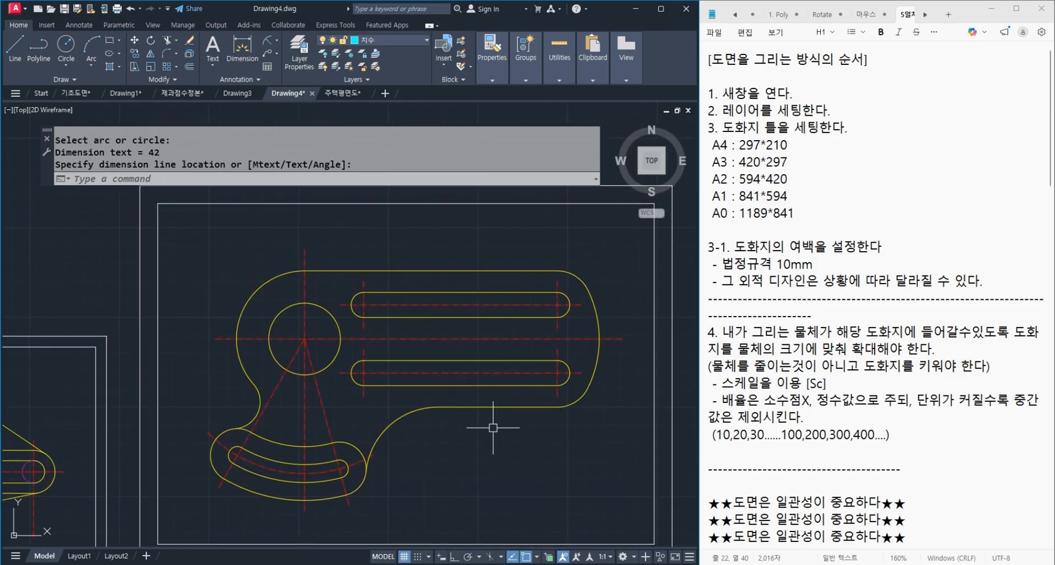
left_click(266, 47)
left_click(256, 279)
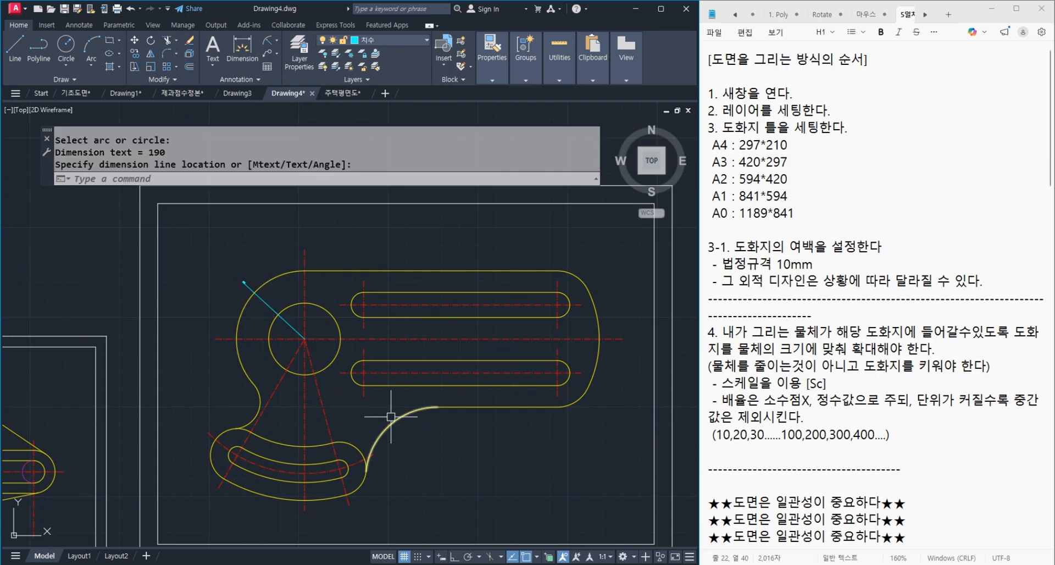
Step: Add radius dimensions to the outer left end arc around the two-slot part's curved slot and to its large concave arc
middle_click_drag(401, 428, 428, 421)
key("space")
left_click(243, 463)
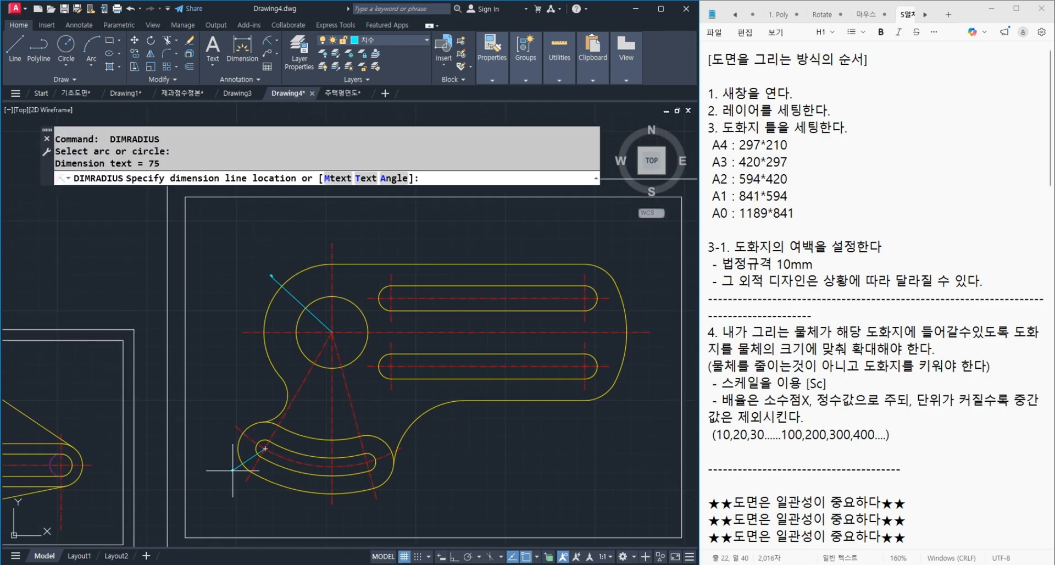
left_click(233, 470)
key("space")
left_click(412, 418)
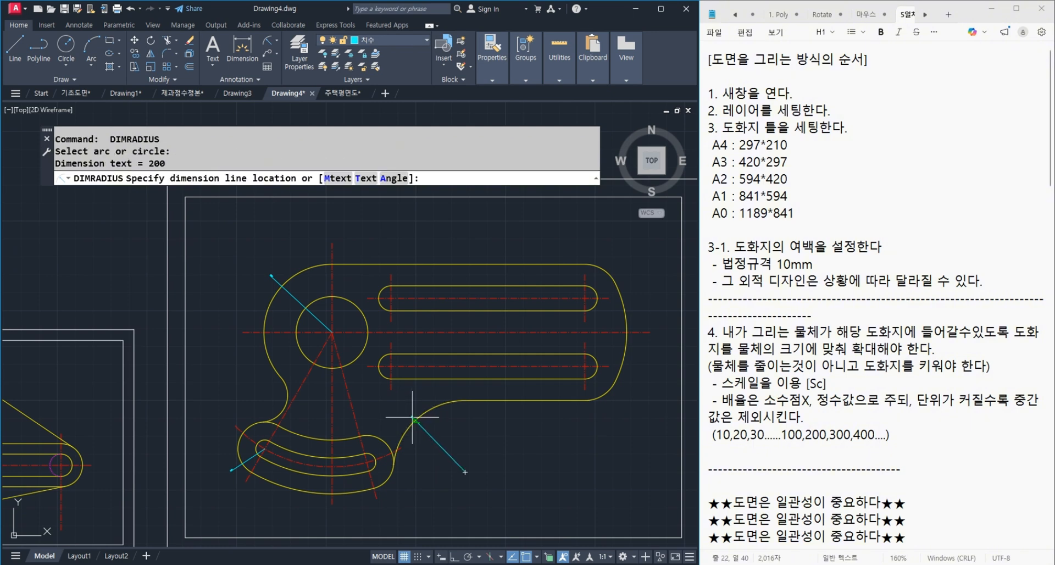
left_click(418, 433)
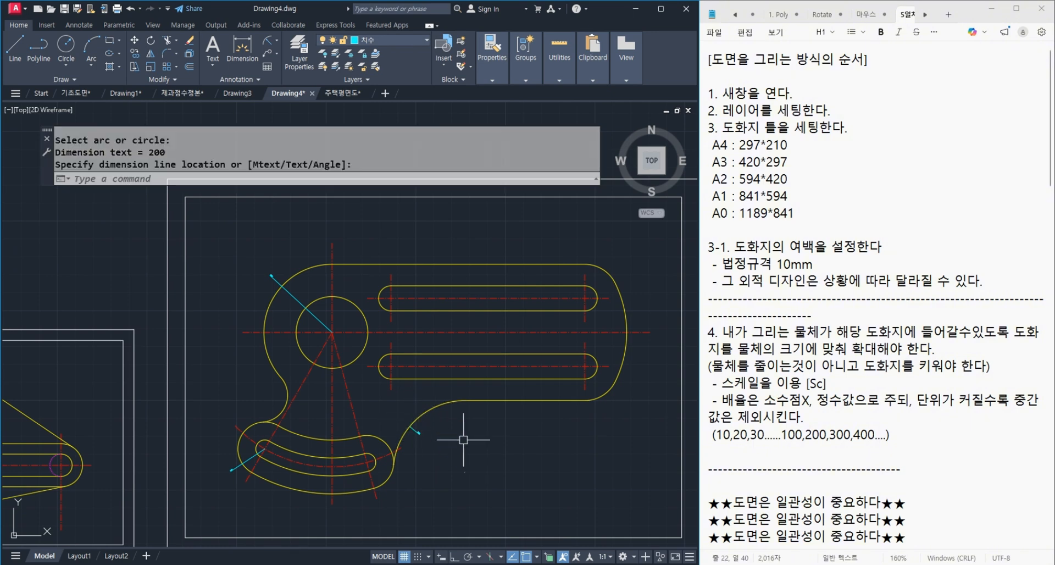
Step: Compare the size of the dimension text and arrows across the three framed parts
scroll(411, 454, "up", 2)
mouse_move(422, 457)
middle_mouse_down()
mouse_move(469, 468)
mouse_move(421, 452)
mouse_move(543, 432)
middle_mouse_up()
scroll(379, 455, "down", 4)
mouse_move(350, 367)
left_mouse_down()
mouse_move(423, 336)
mouse_move(299, 322)
left_mouse_up()
mouse_move(270, 382)
left_mouse_down()
mouse_move(322, 391)
mouse_move(269, 383)
left_mouse_up()
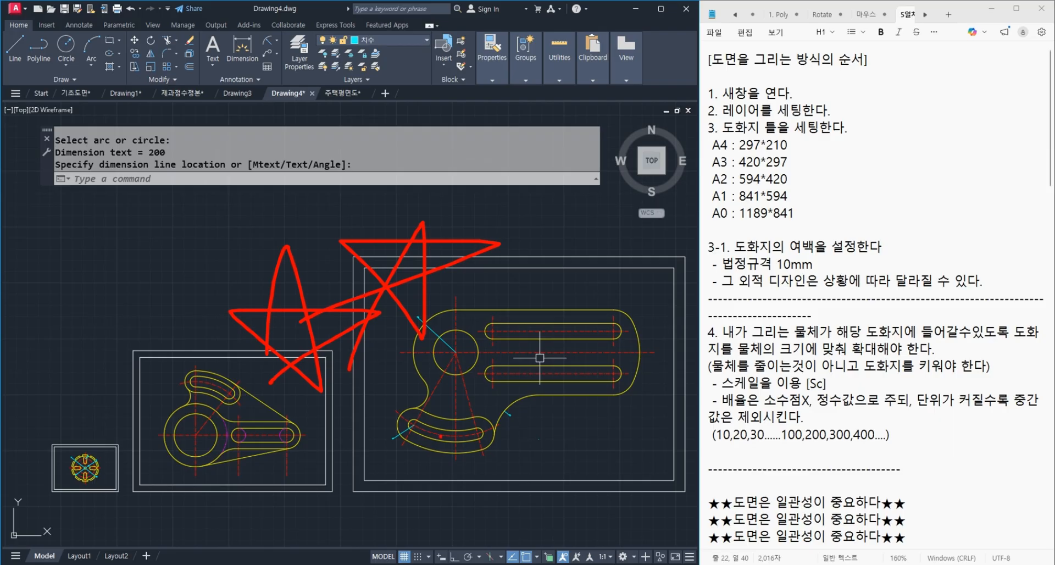
key("Escape")
key("Escape")
key("Escape")
mouse_move(407, 374)
middle_mouse_down()
mouse_move(391, 369)
mouse_move(493, 355)
middle_mouse_up()
middle_click_drag(403, 393, 422, 388)
Step: Copy the gear's R54 radius dimension to a spot beside the R190 dimension of the two-slot part
scroll(167, 443, "up", 4)
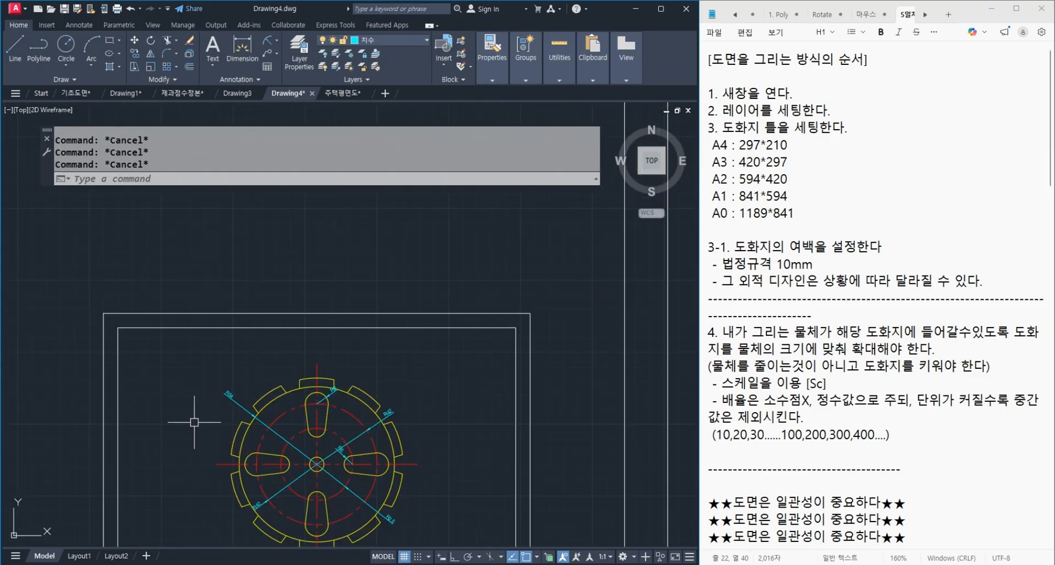
scroll(219, 410, "up", 4)
type("co")
key("Return")
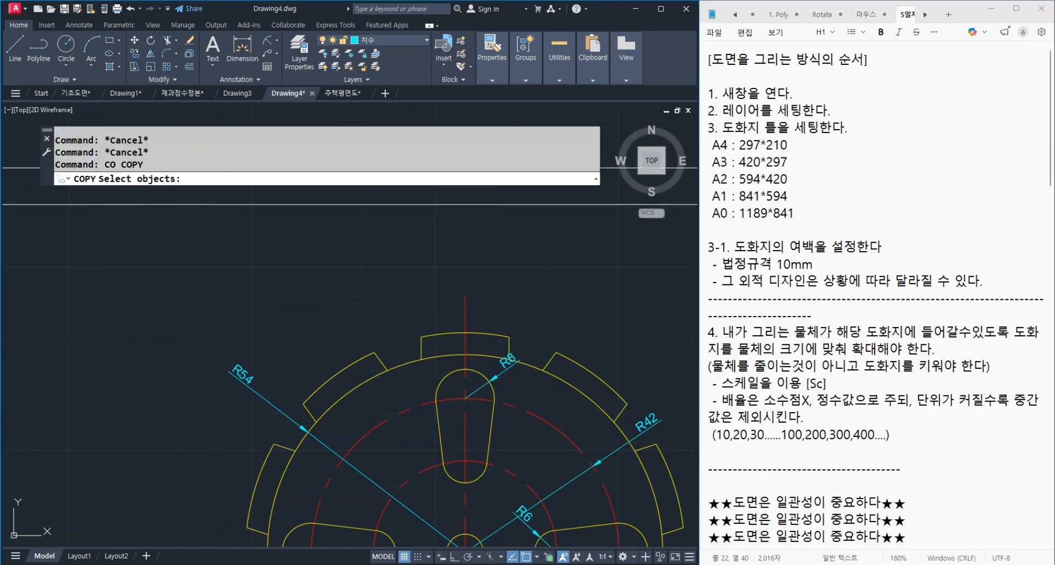
left_click(262, 398)
key("Return")
left_click(235, 402)
scroll(185, 443, "down", 9)
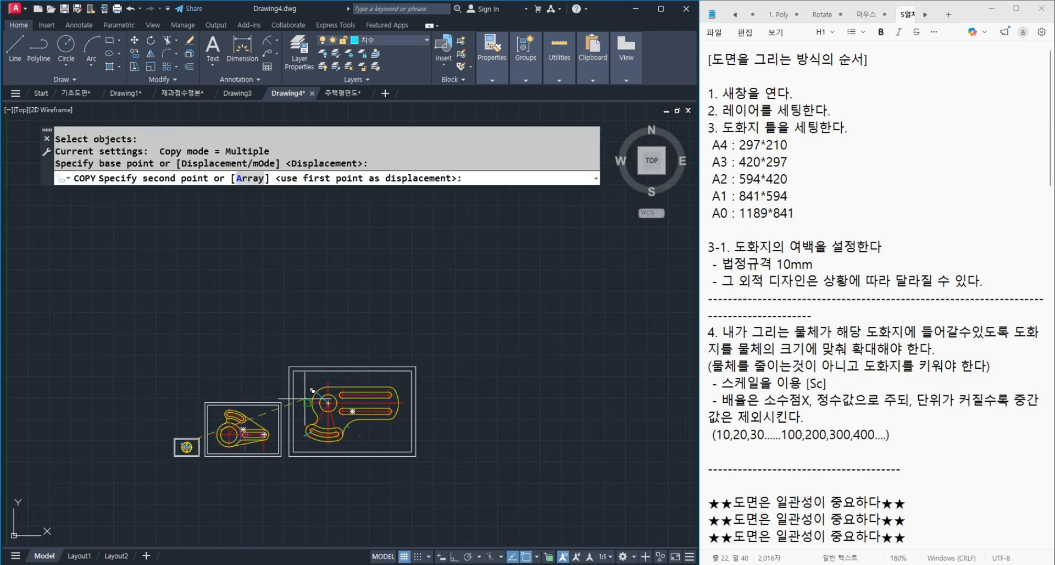
scroll(305, 398, "up", 10)
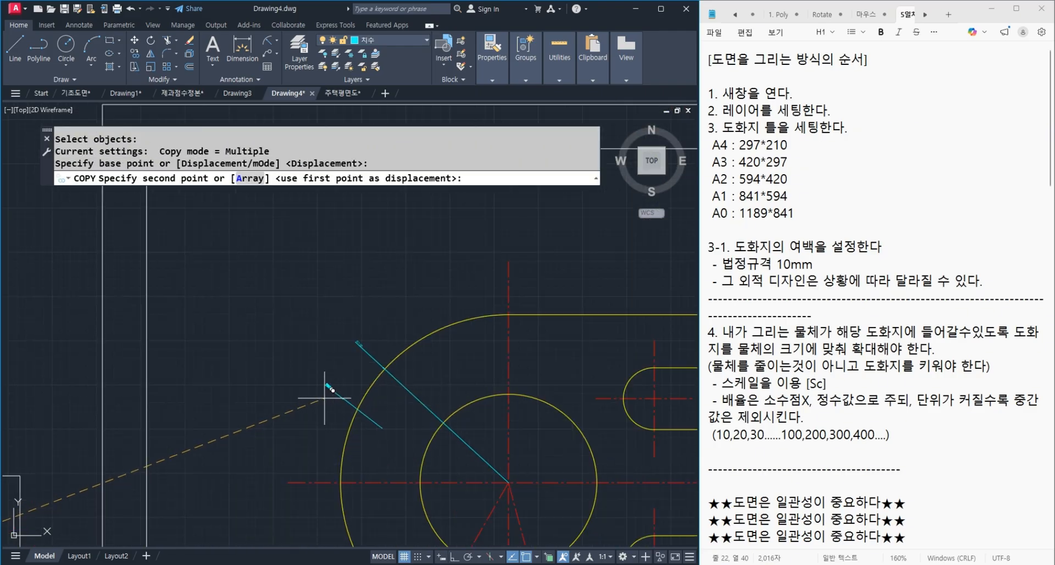
left_click(299, 363)
key("Return")
middle_click_drag(339, 356, 295, 492)
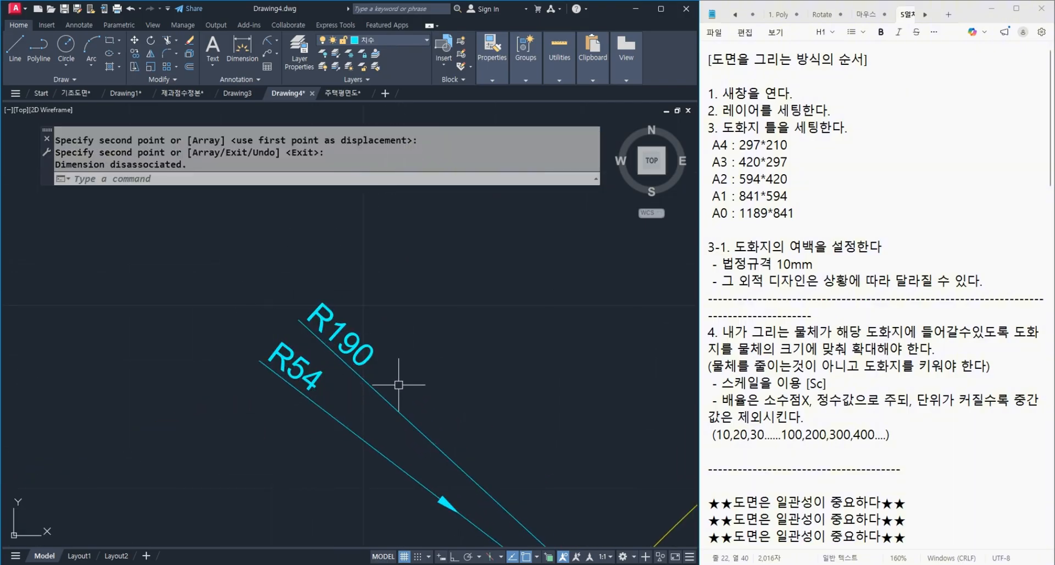
Step: Move the copied R54 dimension so its arrowhead sits beside the R190 arrowhead at the two-slot part's outer arc
scroll(394, 387, "down", 3)
middle_click_drag(394, 394, 332, 319)
scroll(346, 395, "up", 3)
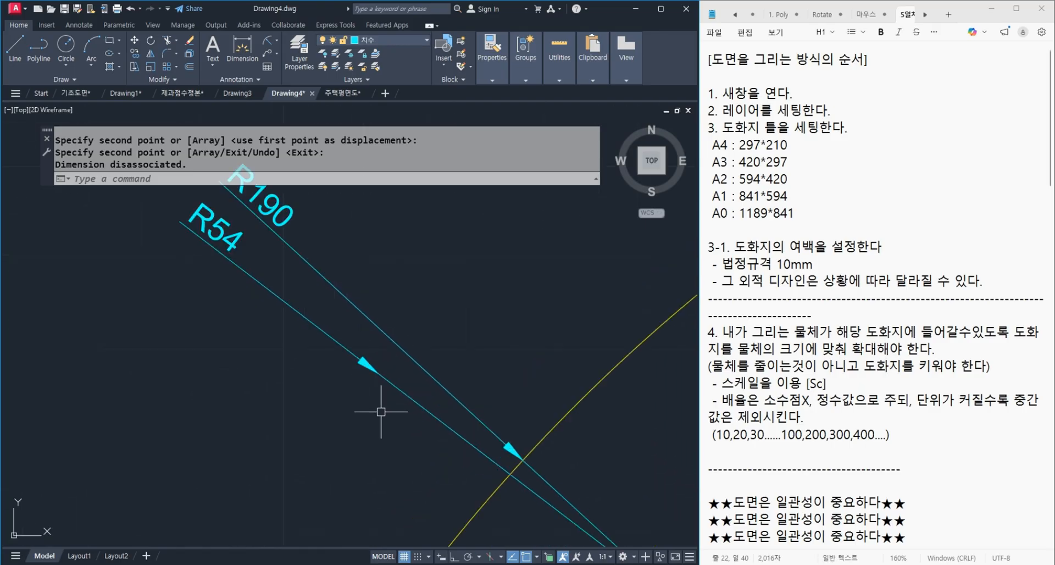
type("m")
key("Return")
left_click(385, 384)
key("Return")
left_click(367, 417)
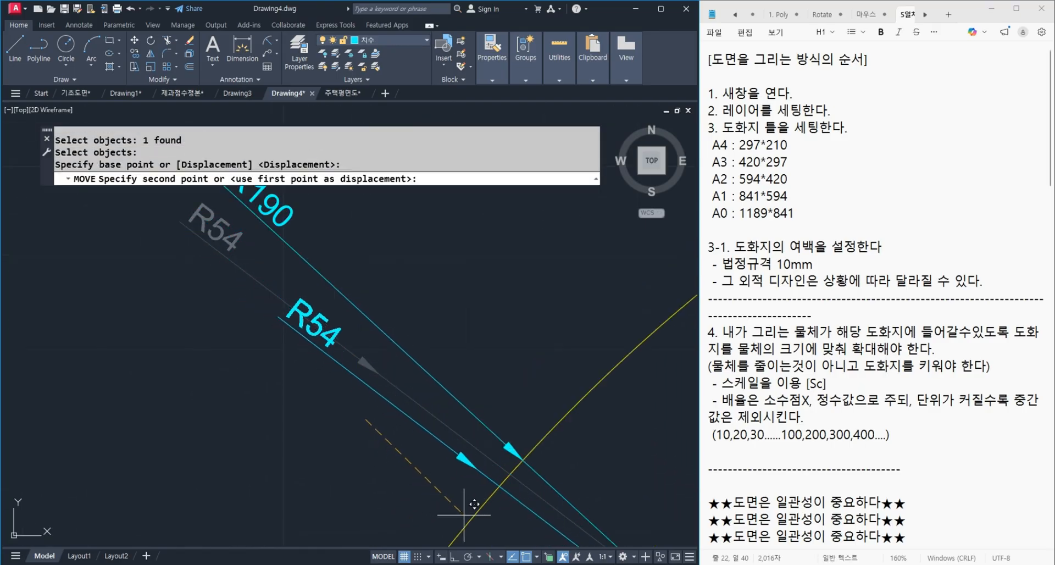
left_click(499, 517)
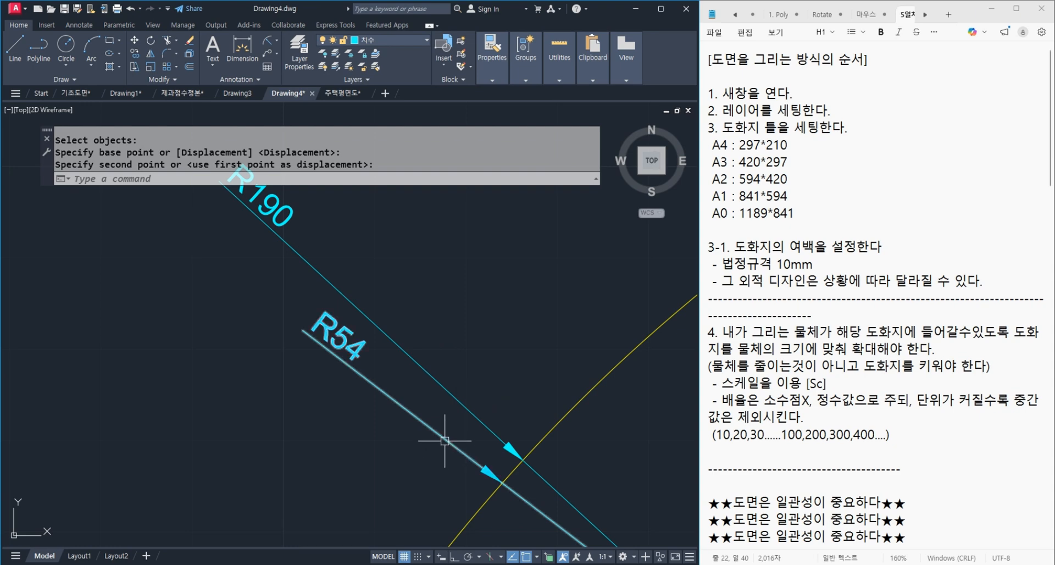
Step: Undo the move and the copy of the R54 dimension and return to the view of all three frames
key("ctrl+z")
key("ctrl+z")
key("ctrl+z")
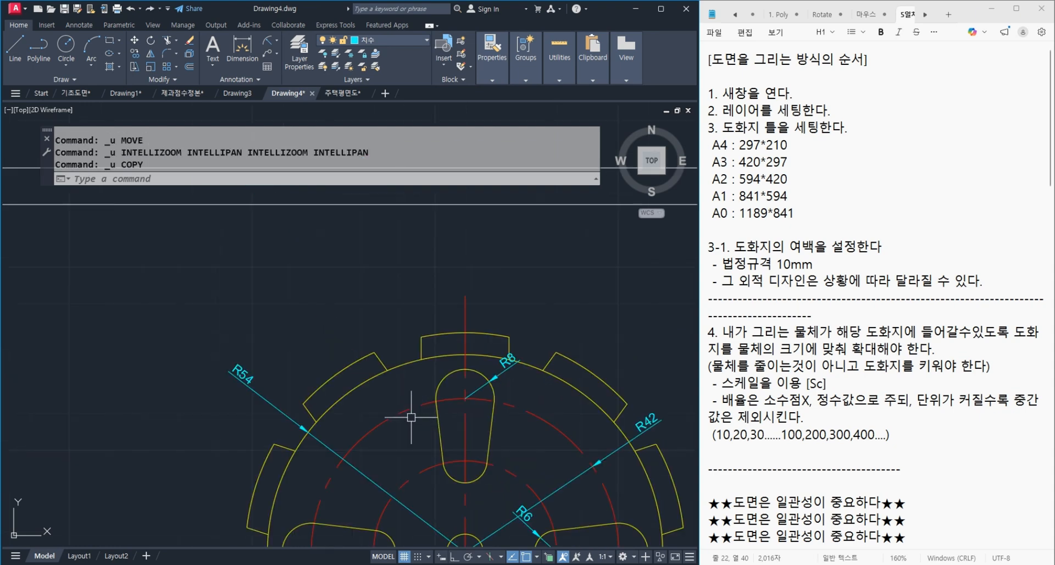
scroll(415, 371, "down", 6)
middle_click_drag(415, 376, 116, 479)
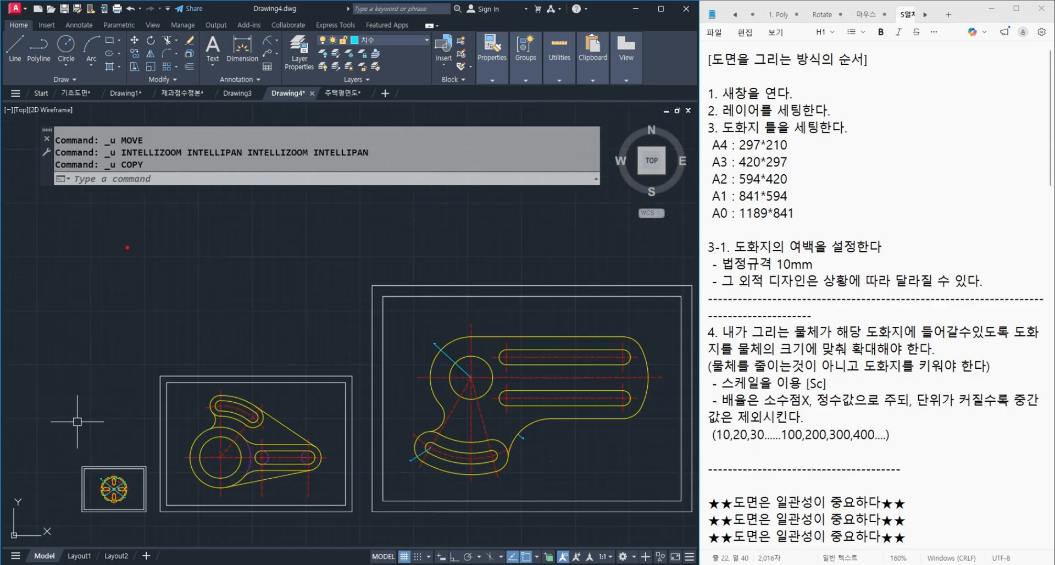
mouse_move(117, 226)
left_mouse_down()
mouse_move(116, 250)
mouse_move(170, 323)
mouse_move(252, 298)
mouse_move(250, 231)
mouse_move(120, 230)
left_mouse_up()
mouse_move(120, 309)
left_mouse_down()
mouse_move(152, 310)
mouse_move(151, 322)
left_mouse_up()
mouse_move(130, 261)
left_mouse_down()
mouse_move(138, 261)
mouse_move(129, 259)
left_mouse_up()
mouse_move(133, 269)
left_mouse_down()
mouse_move(134, 300)
mouse_move(127, 283)
left_mouse_up()
mouse_move(134, 276)
left_mouse_down()
mouse_move(141, 283)
mouse_move(126, 305)
mouse_move(143, 302)
left_mouse_up()
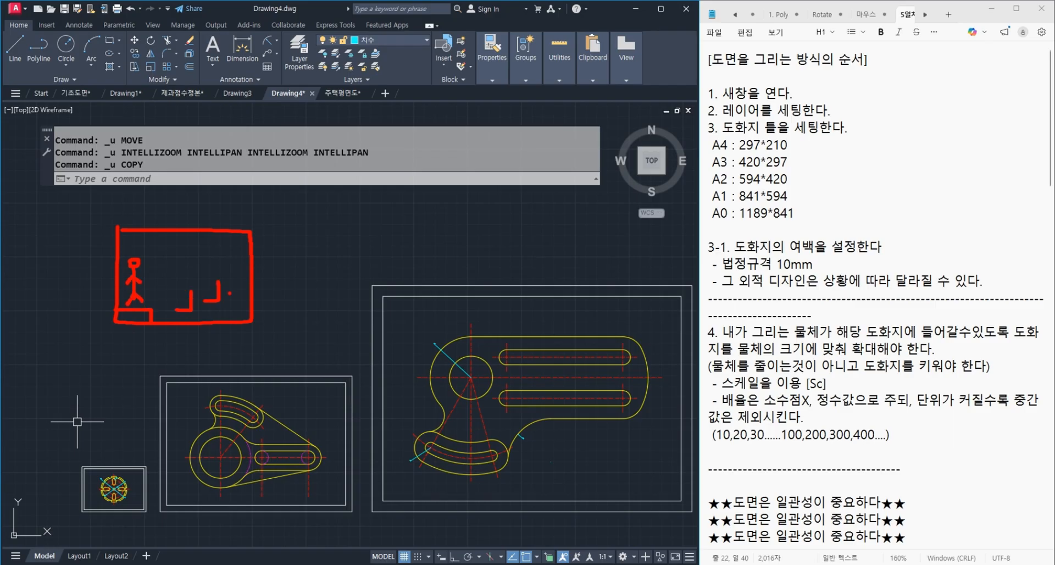
mouse_move(176, 303)
left_mouse_down()
mouse_move(195, 292)
mouse_move(225, 296)
mouse_move(224, 274)
mouse_move(245, 285)
mouse_move(244, 265)
left_mouse_up()
left_click_drag(183, 281, 179, 301)
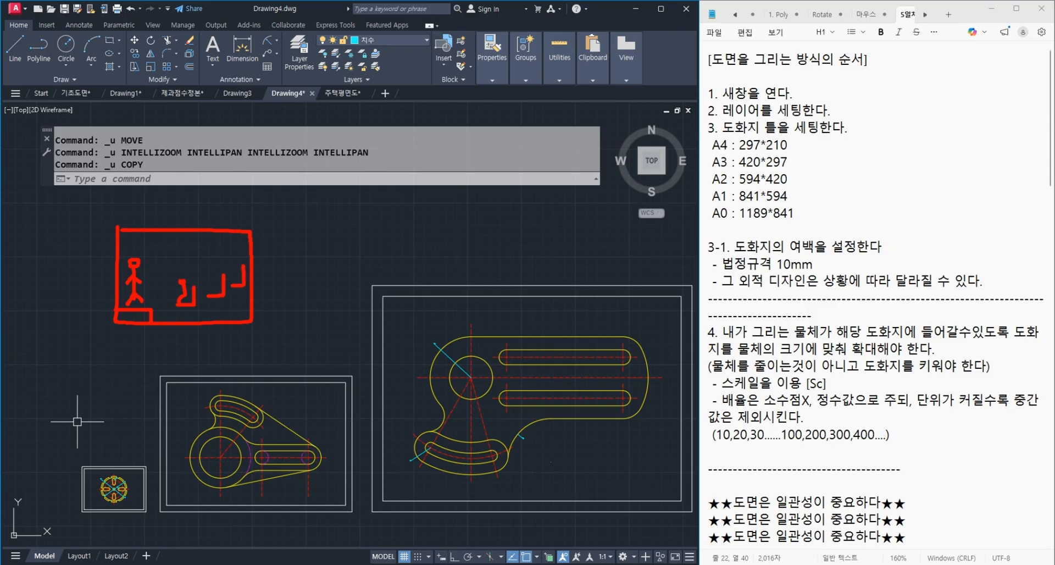
mouse_move(218, 272)
left_mouse_down()
mouse_move(207, 301)
mouse_move(237, 273)
mouse_move(234, 295)
left_mouse_up()
mouse_move(156, 272)
left_mouse_down()
mouse_move(175, 281)
mouse_move(156, 296)
left_mouse_up()
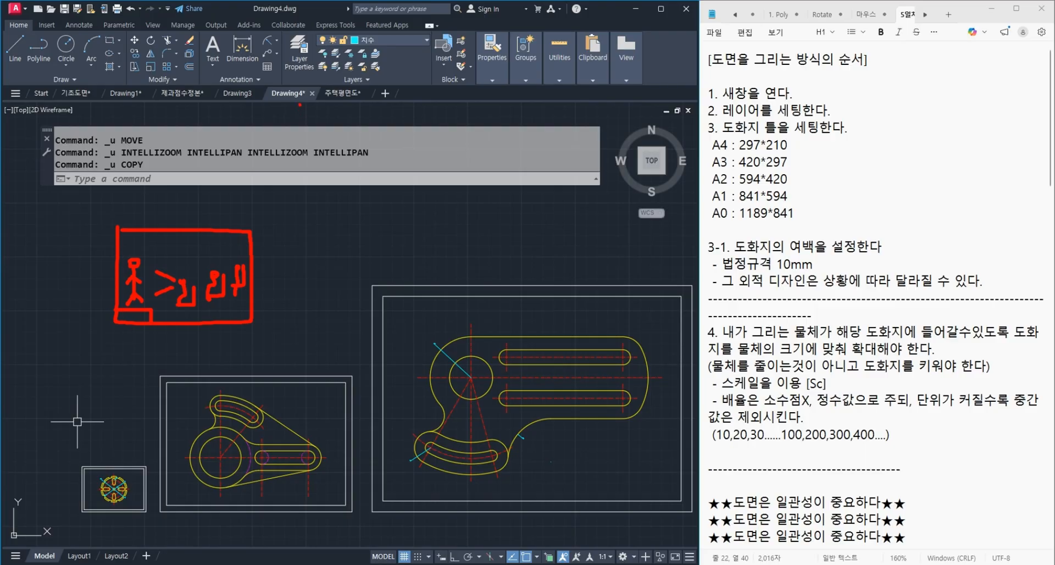
mouse_move(300, 104)
left_mouse_down()
mouse_move(297, 330)
mouse_move(563, 334)
mouse_move(626, 284)
mouse_move(626, 84)
mouse_move(482, 78)
left_mouse_up()
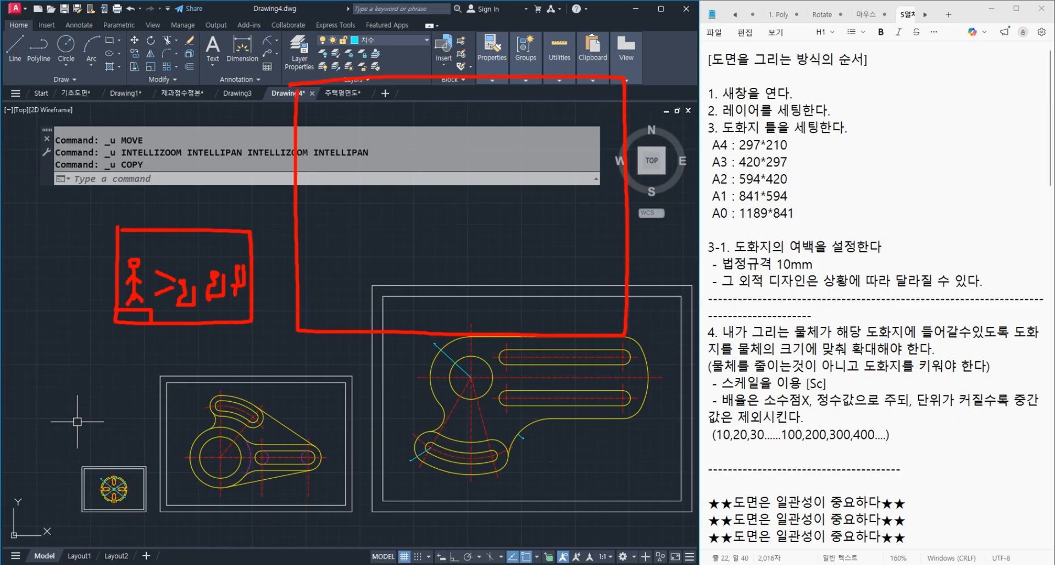
left_click_drag(299, 315, 346, 328)
mouse_move(320, 244)
left_mouse_down()
mouse_move(321, 292)
mouse_move(312, 281)
left_mouse_up()
mouse_move(322, 270)
left_mouse_down()
mouse_move(332, 280)
mouse_move(311, 307)
left_mouse_up()
left_click_drag(322, 293, 331, 303)
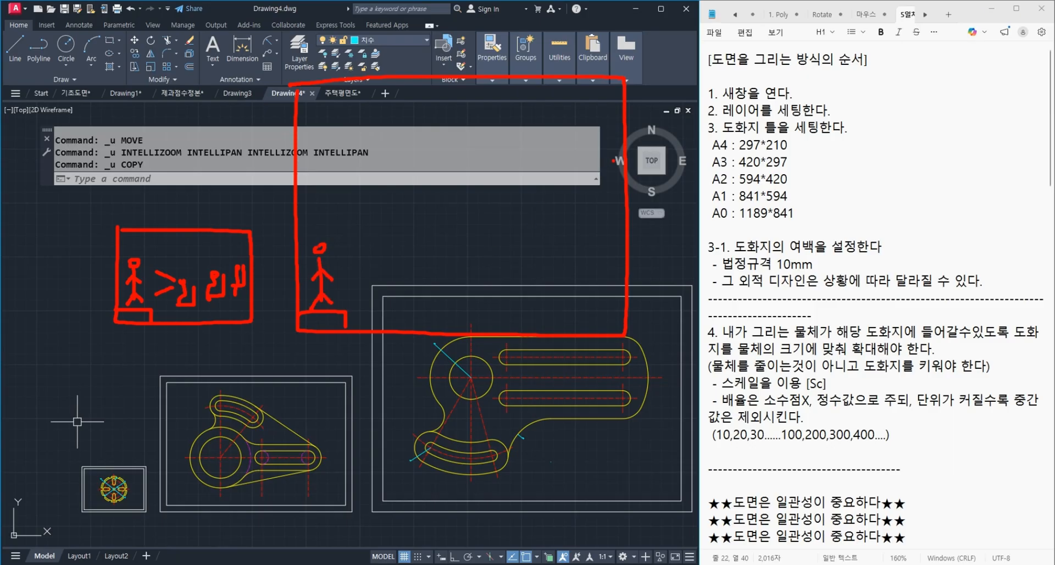
mouse_move(613, 160)
left_mouse_down()
mouse_move(546, 224)
mouse_move(568, 197)
left_mouse_up()
key("ctrl+z")
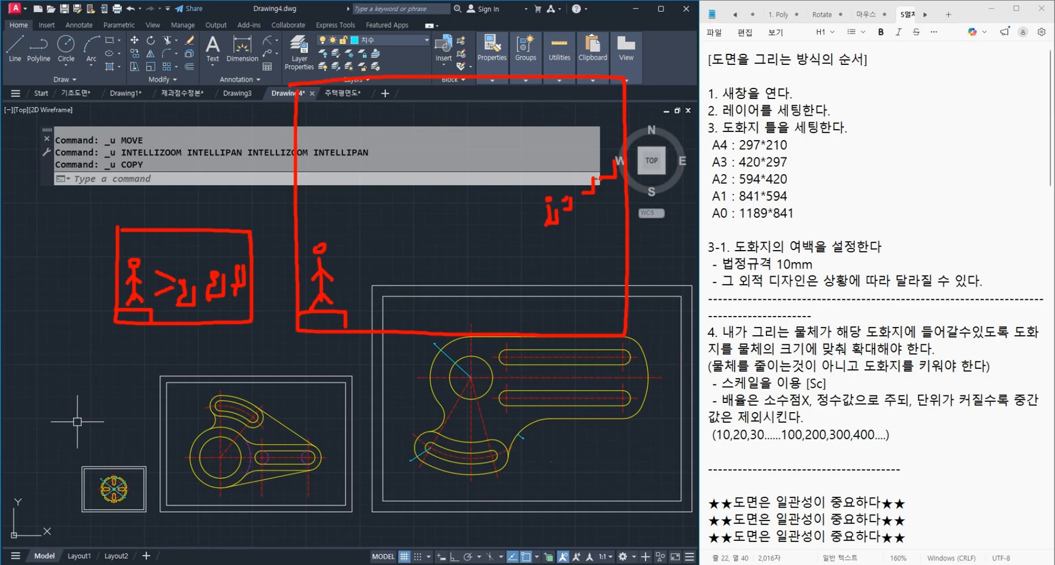
left_click_drag(602, 161, 603, 181)
mouse_move(540, 200)
left_mouse_down()
mouse_move(364, 208)
mouse_move(392, 291)
left_mouse_up()
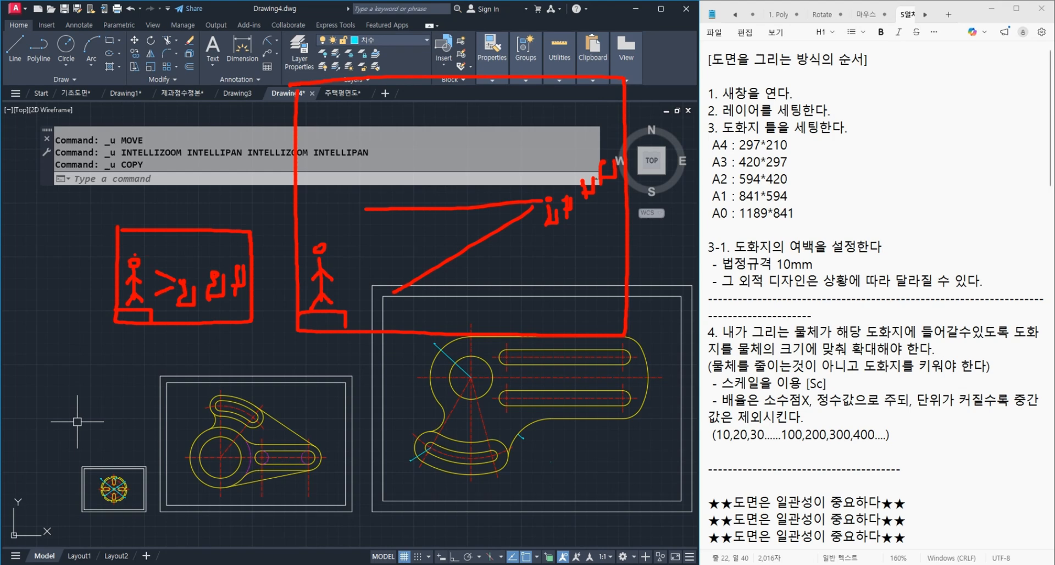
mouse_move(135, 256)
left_mouse_down()
mouse_move(154, 228)
mouse_move(290, 247)
mouse_move(302, 265)
left_mouse_up()
mouse_move(277, 240)
left_mouse_down()
mouse_move(245, 227)
mouse_move(119, 266)
mouse_move(235, 225)
mouse_move(285, 265)
left_mouse_up()
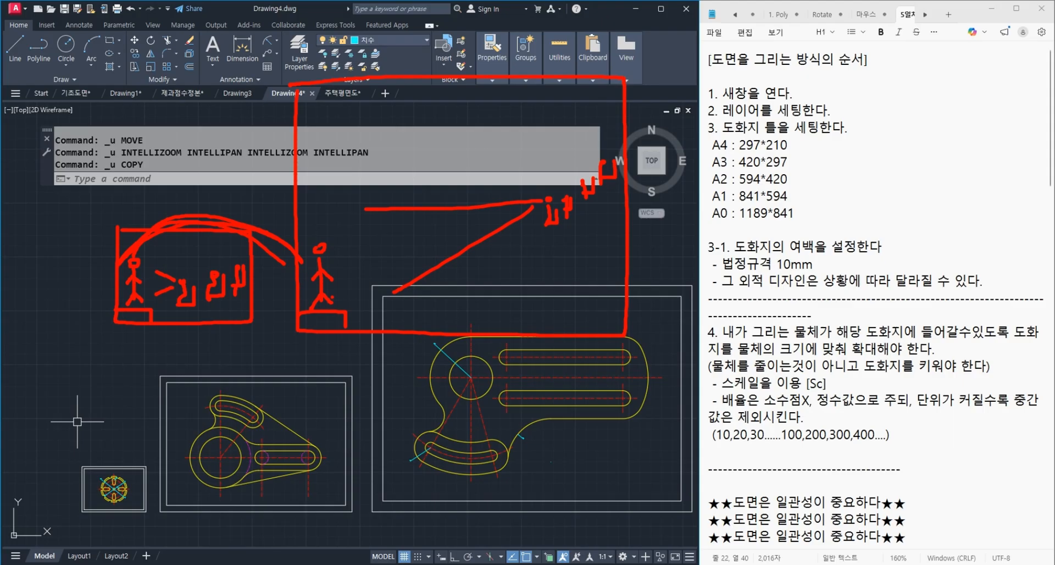
mouse_move(80, 462)
left_mouse_down()
mouse_move(133, 462)
mouse_move(115, 505)
mouse_move(84, 464)
left_mouse_up()
mouse_move(396, 292)
left_mouse_down()
mouse_move(648, 293)
mouse_move(655, 492)
mouse_move(413, 377)
mouse_move(415, 297)
left_mouse_up()
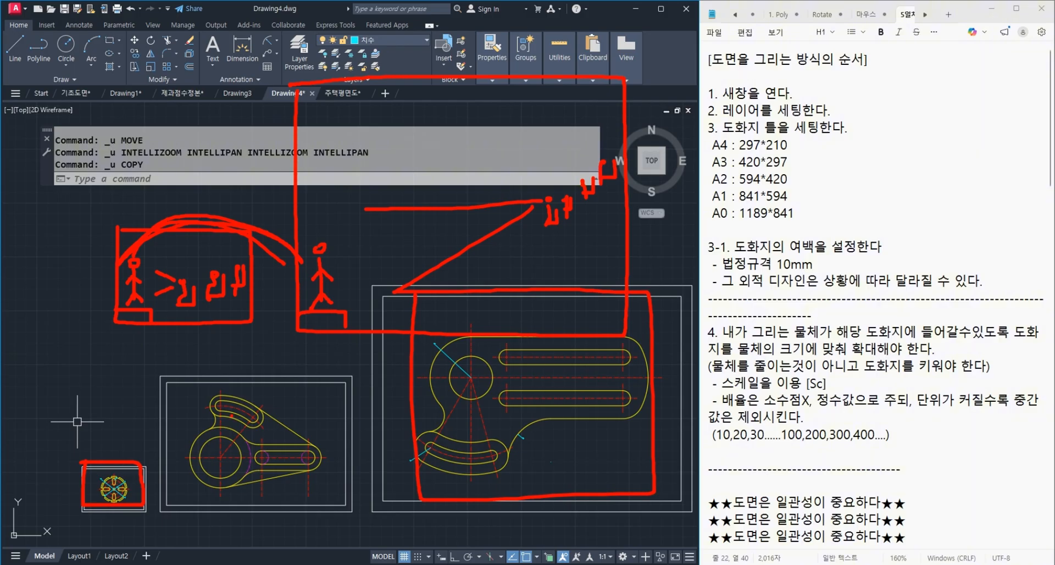
left_click_drag(121, 438, 141, 430)
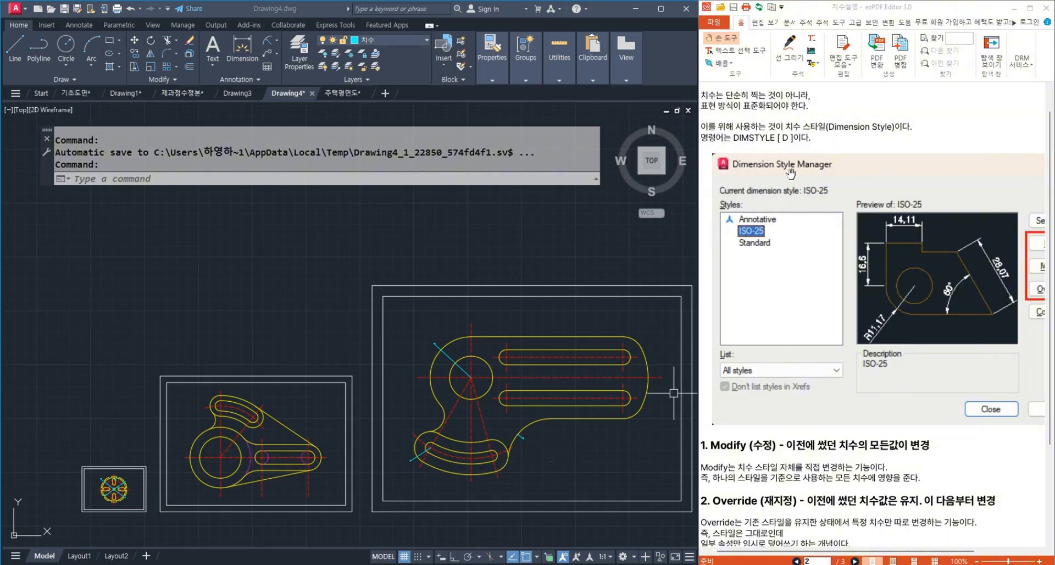
Step: Check the dimension style command in the PDF notes and open the Dimension Style Manager in the drawing
scroll(836, 193, "up", 1)
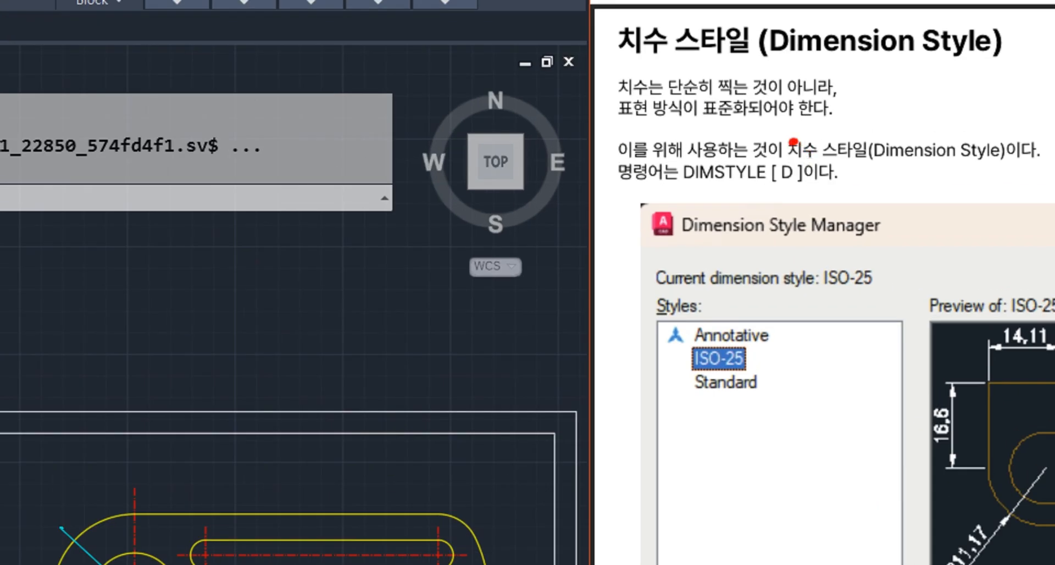
left_click_drag(793, 142, 779, 144)
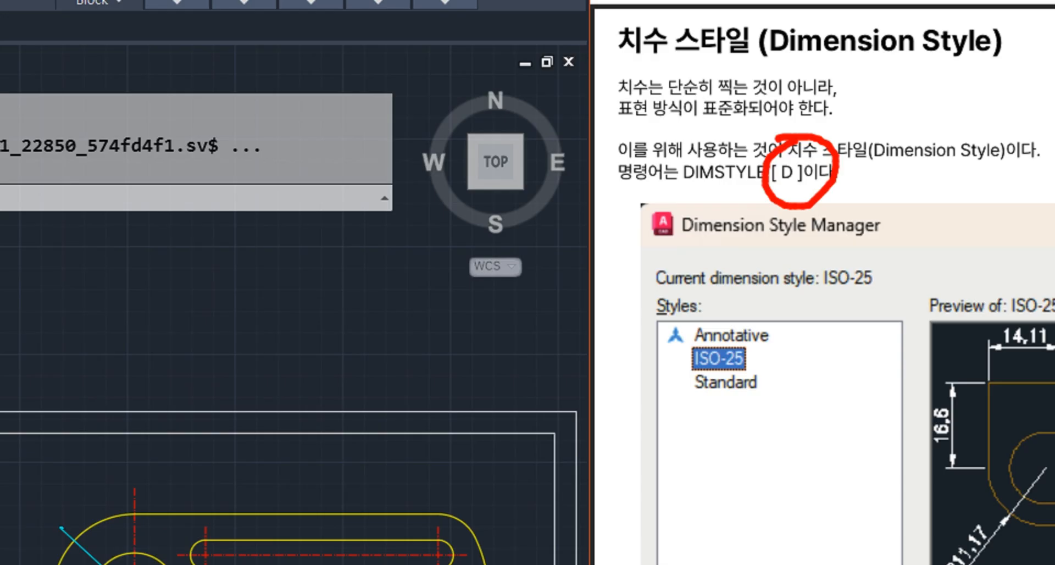
key("Escape")
left_click(315, 301)
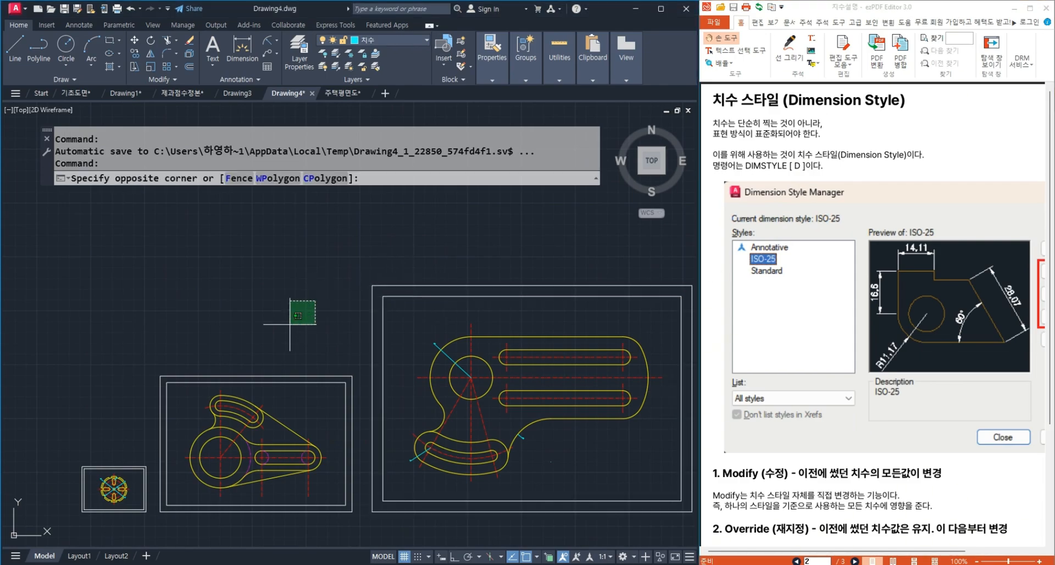
left_click(231, 358)
middle_click_drag(178, 393, 374, 286)
scroll(292, 356, "up", 5)
middle_click_drag(327, 357, 335, 309)
type("ㅇ")
key("space")
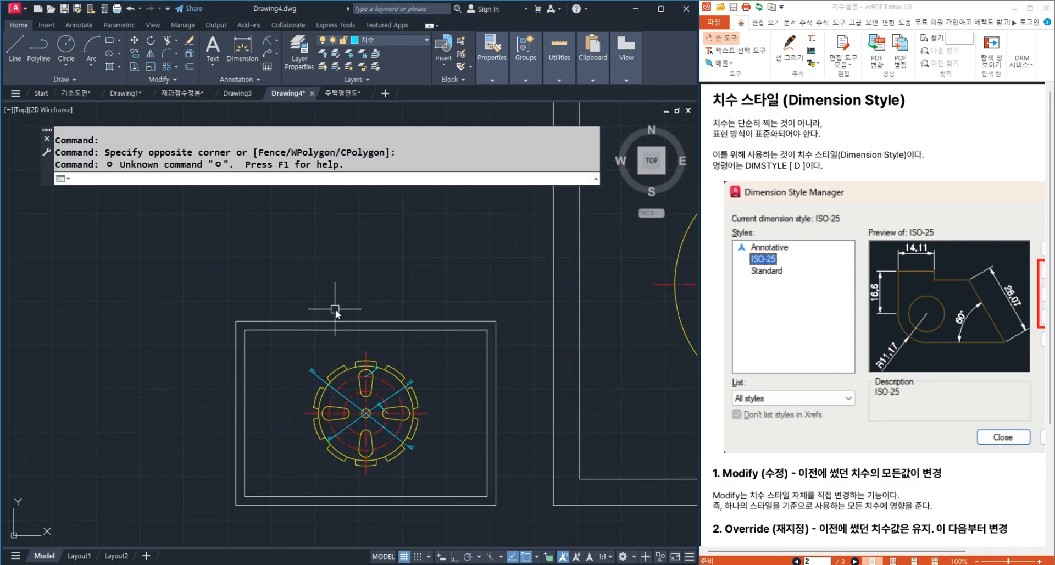
type("d")
key("Return")
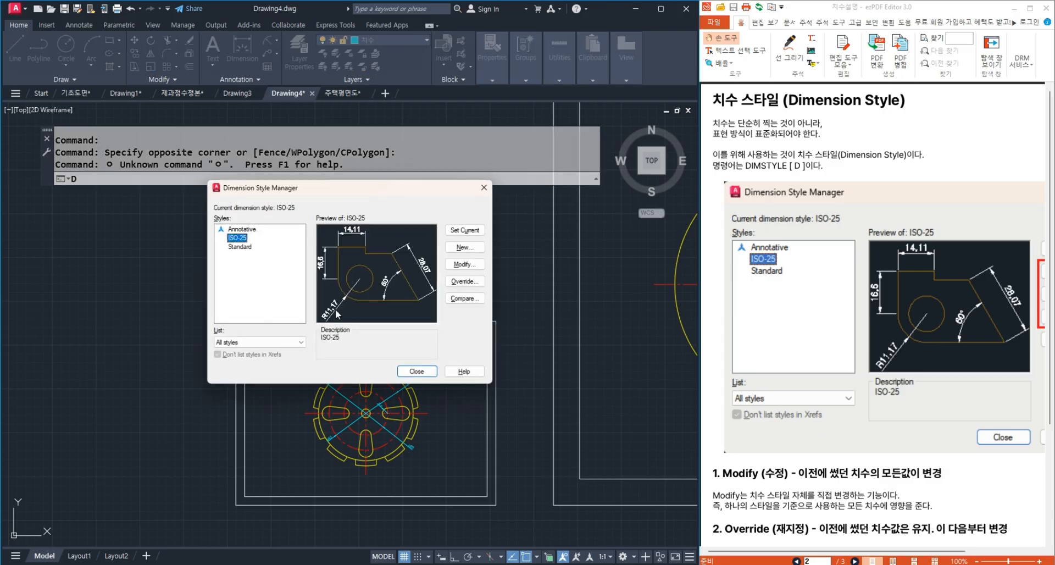
left_click_drag(352, 197, 384, 224)
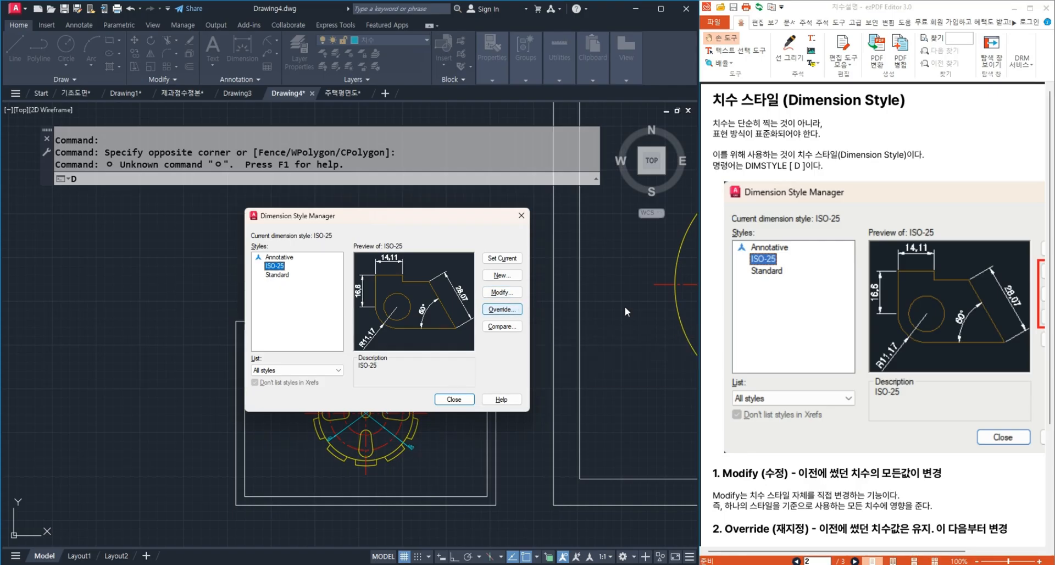
Step: Bring the Modify and Override explanations into view in the PDF notes and open the ISO-25 dimension style for modification
left_click_drag(984, 323, 985, 166)
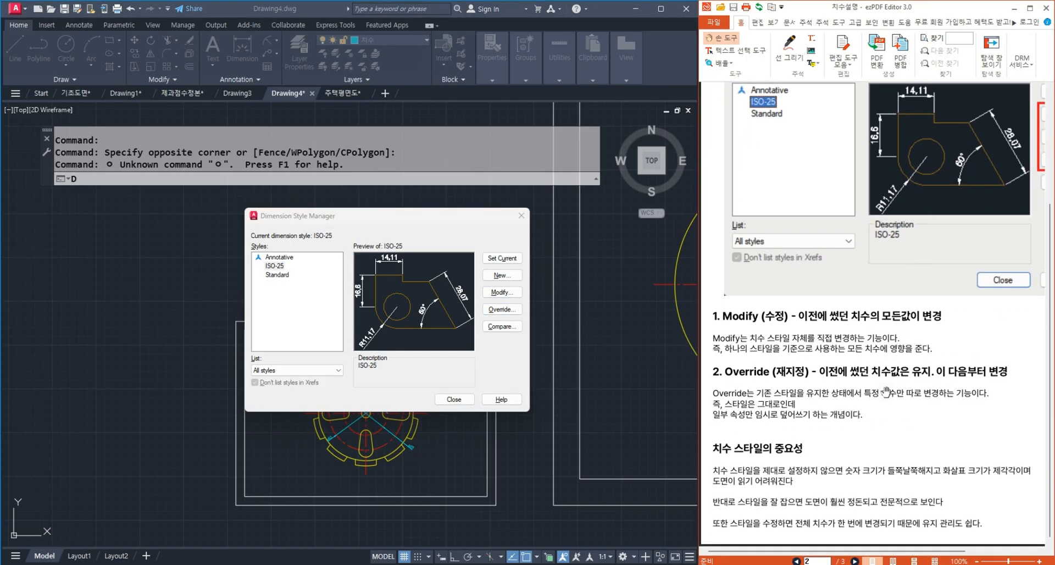
left_click(513, 297)
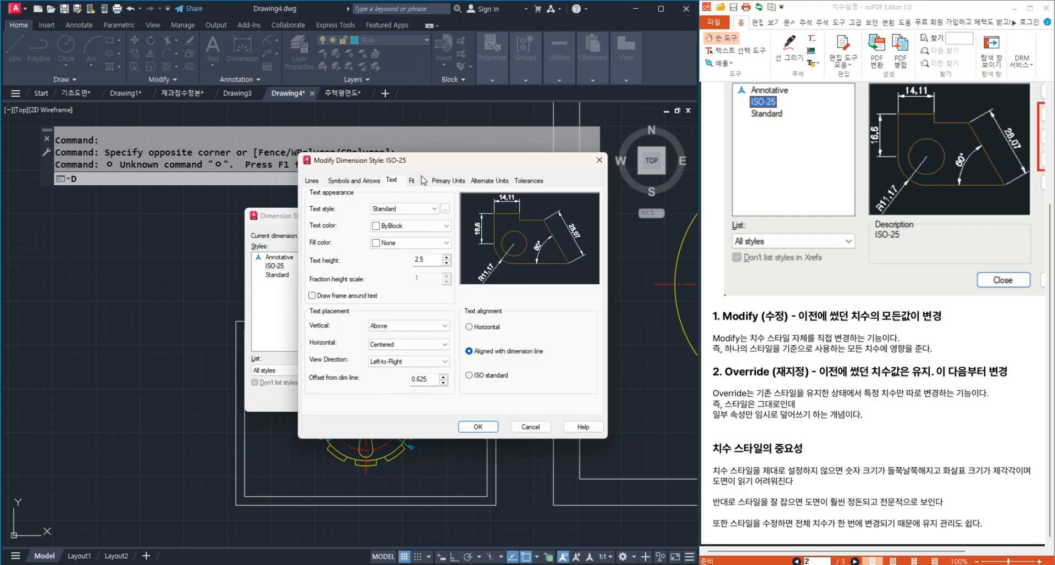
left_click_drag(419, 163, 471, 168)
Step: Examine the line, extension line, symbol and arrow, and text settings of the ISO-25 dimension style
left_click(362, 186)
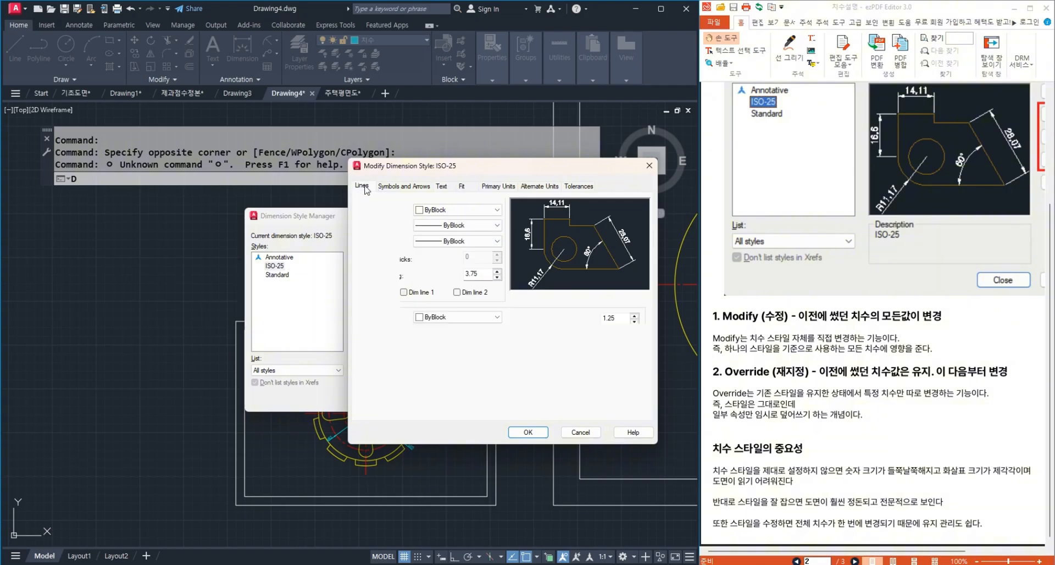
left_click(403, 186)
left_click(441, 186)
left_click(404, 186)
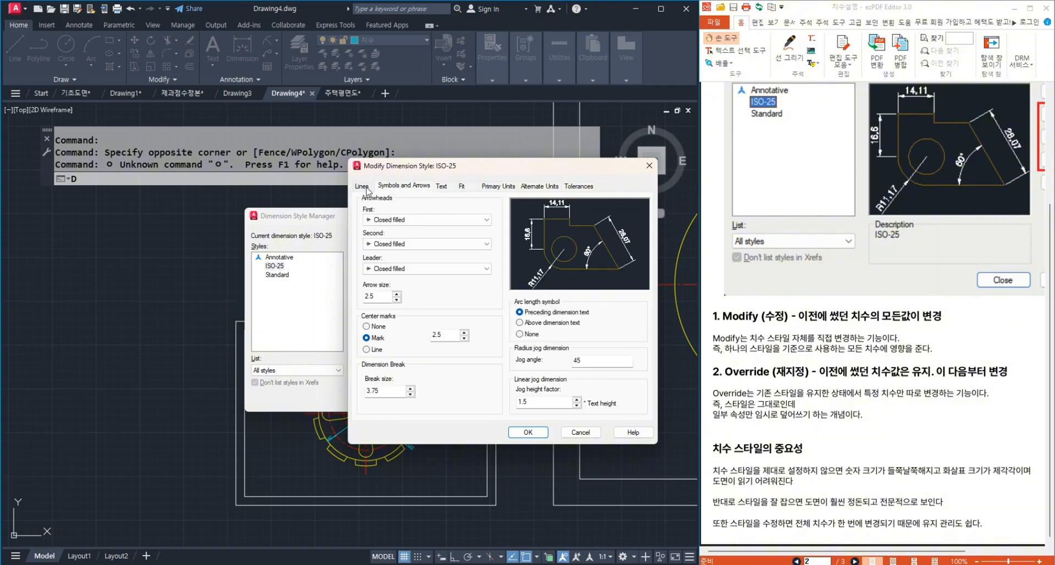
left_click(362, 186)
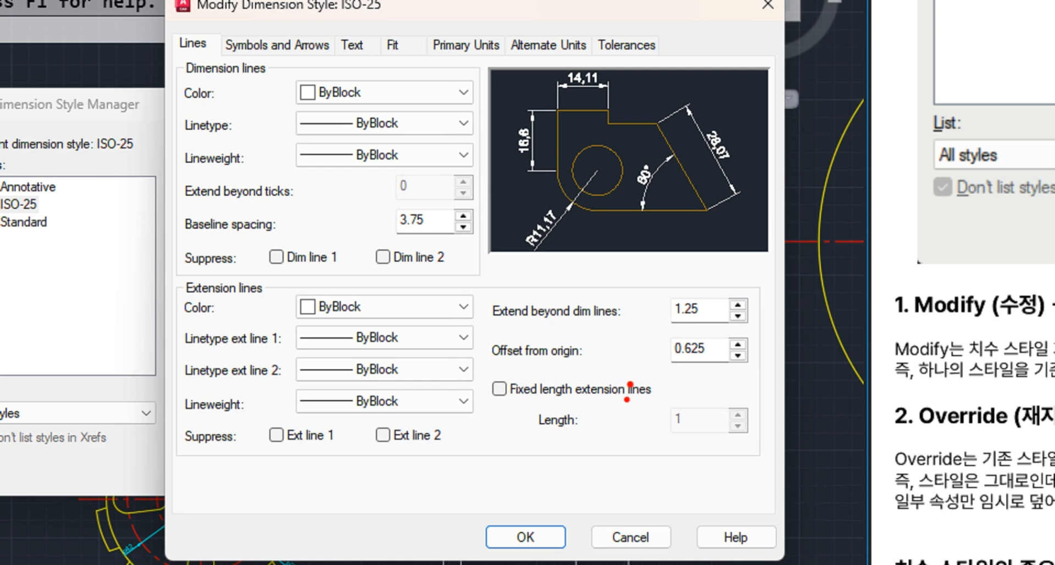
mouse_move(626, 388)
left_mouse_down()
mouse_move(626, 372)
mouse_move(627, 400)
left_mouse_up()
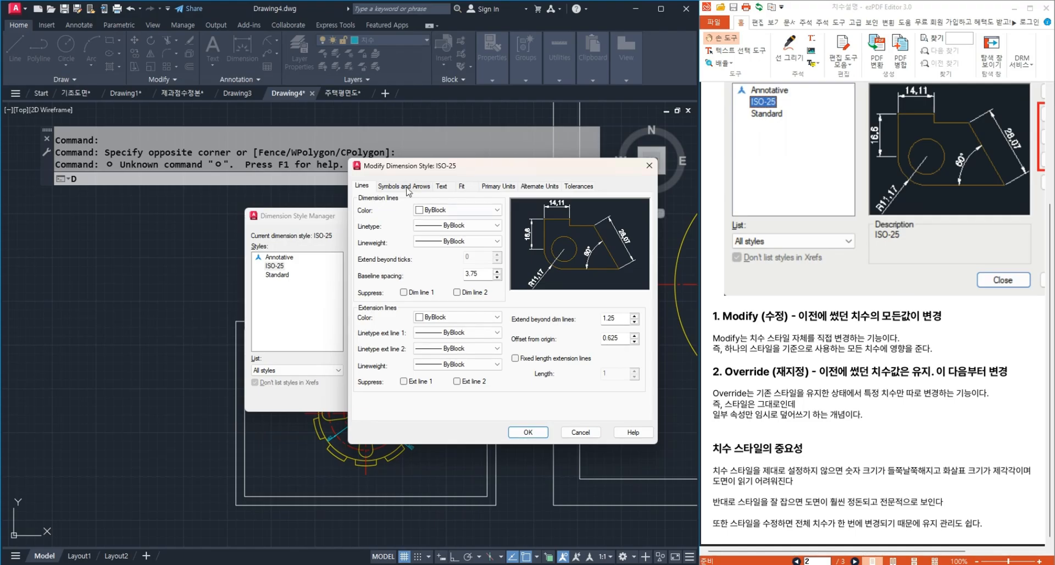
left_click(279, 45)
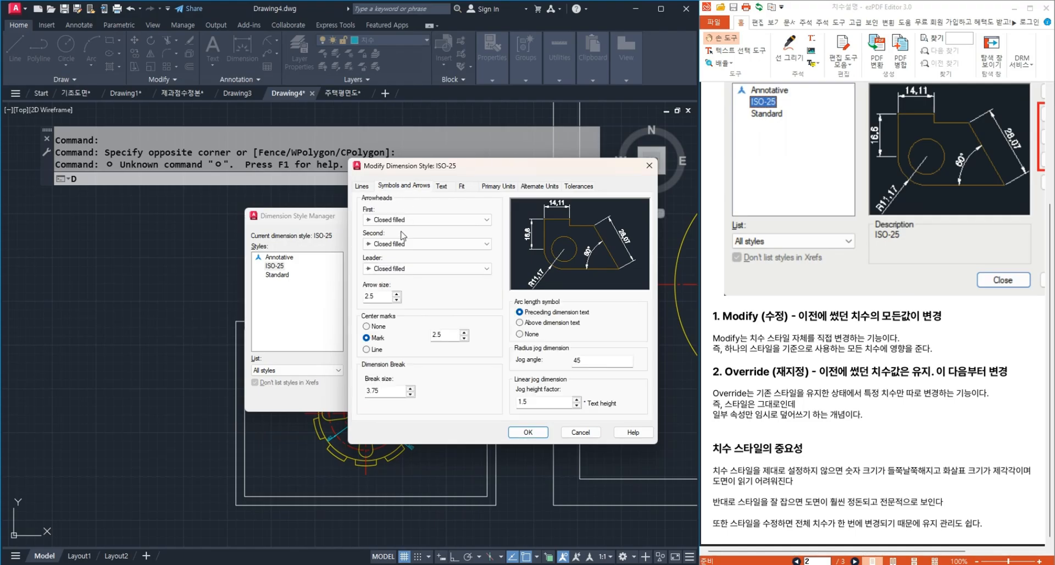
left_click(441, 187)
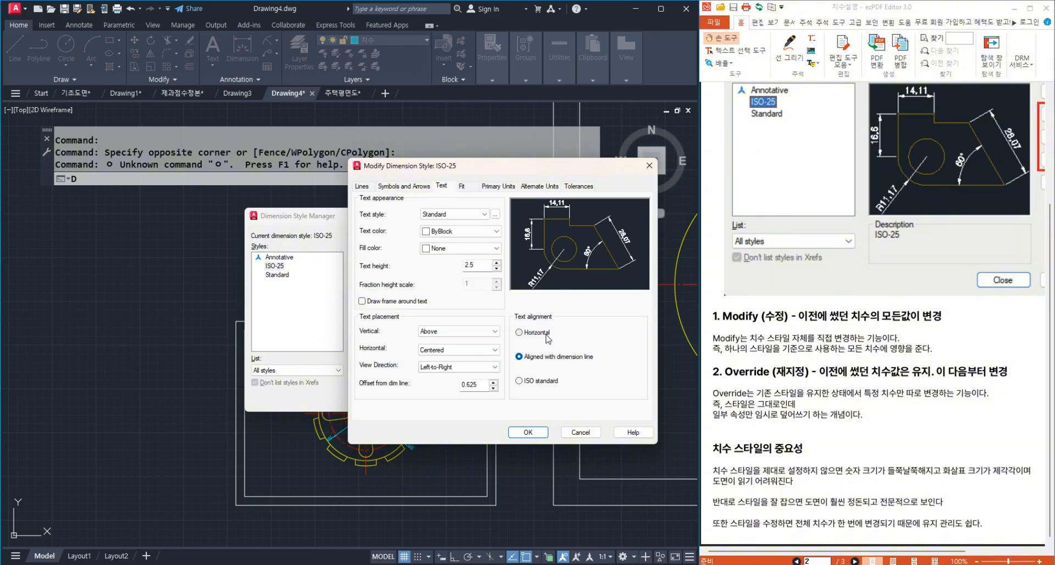
left_click(361, 185)
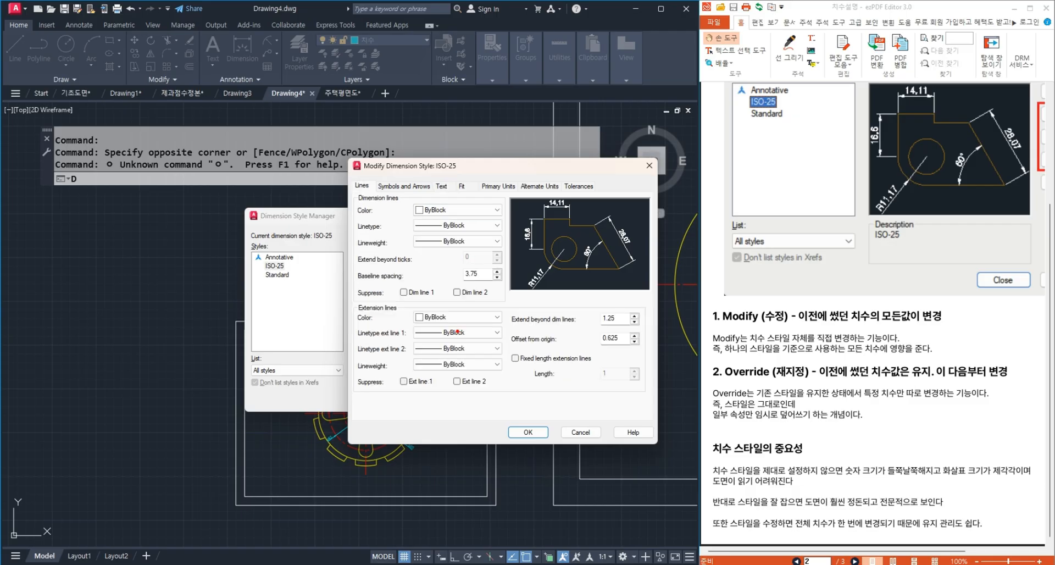
mouse_move(459, 221)
left_mouse_down()
mouse_move(447, 222)
mouse_move(495, 223)
mouse_move(454, 225)
left_mouse_up()
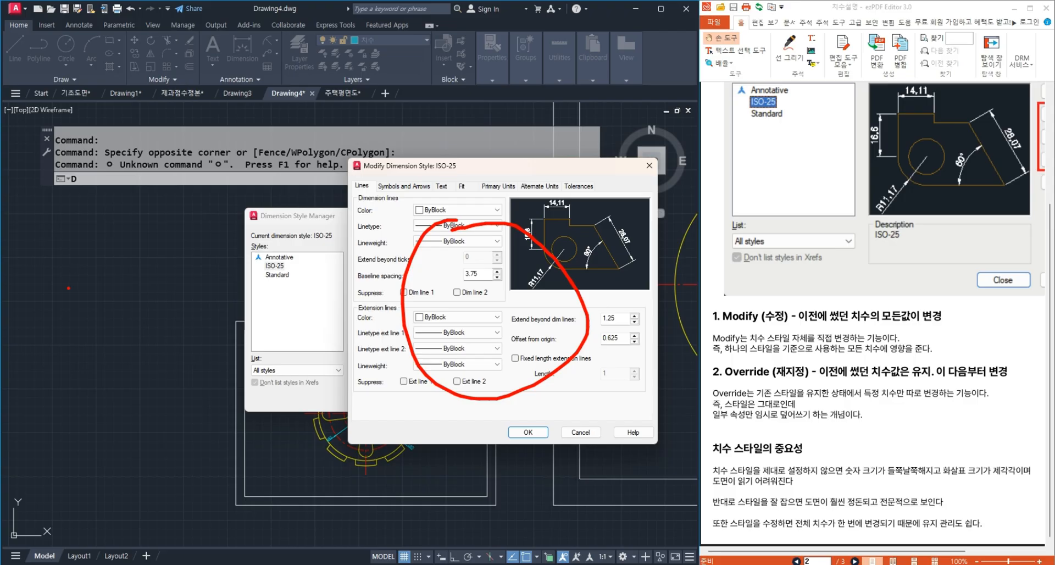
mouse_move(68, 288)
left_mouse_down()
mouse_move(87, 279)
mouse_move(86, 267)
left_mouse_up()
left_click_drag(97, 257, 112, 263)
left_click_drag(112, 250, 91, 283)
mouse_move(74, 328)
left_mouse_down()
mouse_move(71, 340)
mouse_move(91, 332)
left_mouse_up()
left_click_drag(78, 326, 102, 330)
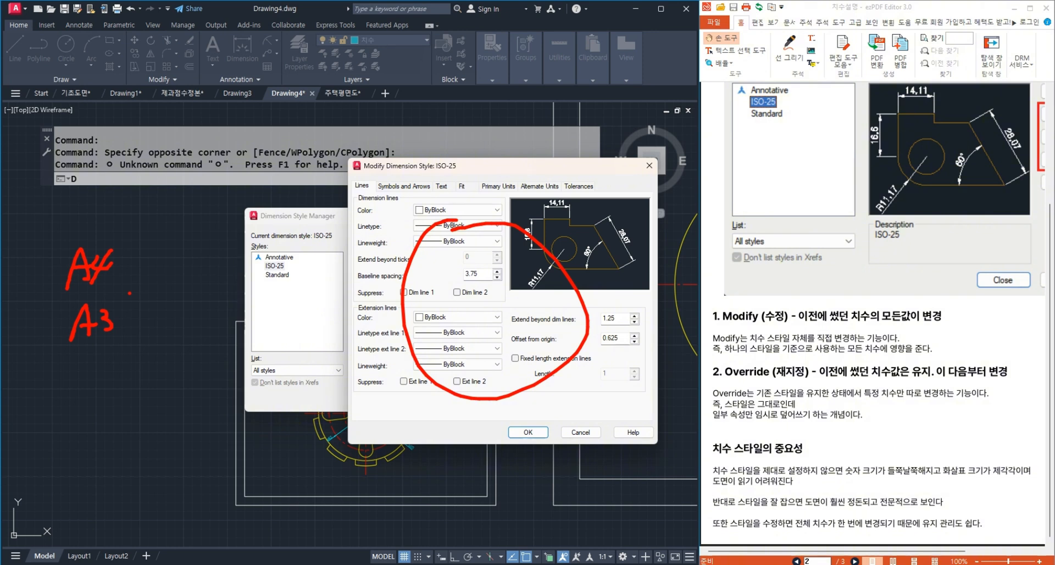
key("Escape")
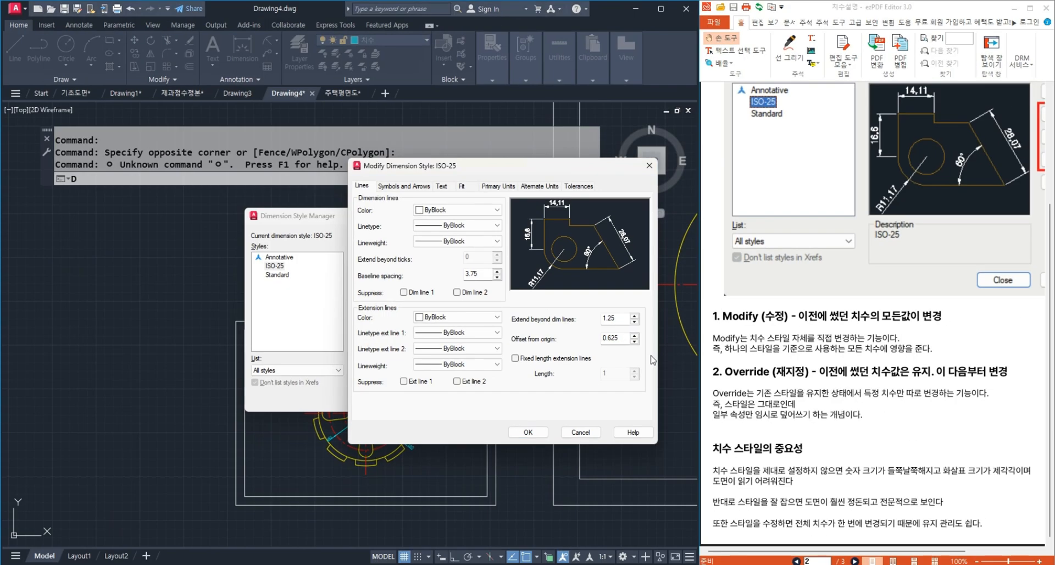
Step: Examine the arrowhead, text offset, dimension line and extension line settings that depend on the size of the ISO-25 dimensions
left_click(182, 27)
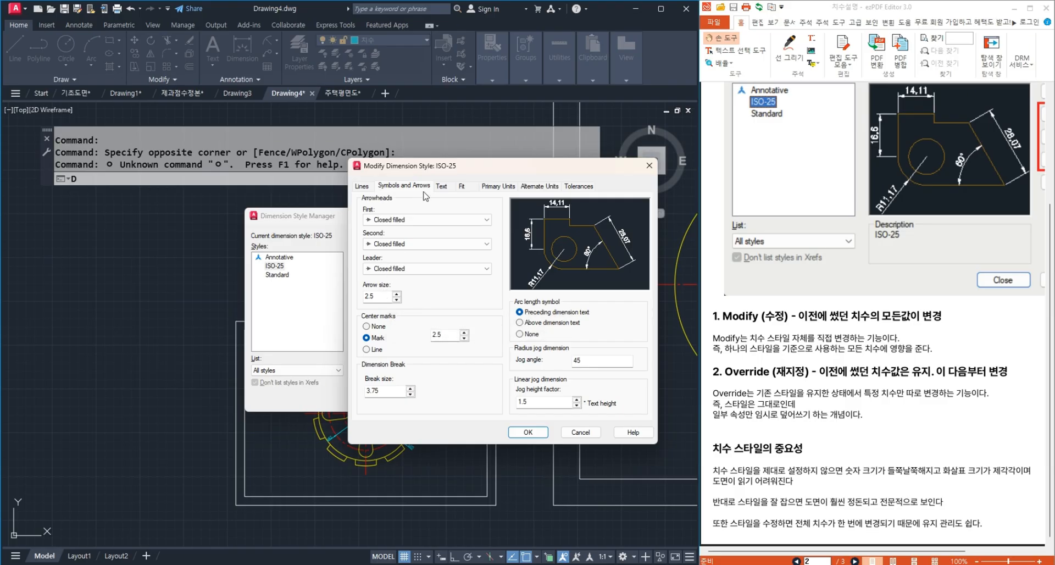
left_click(441, 186)
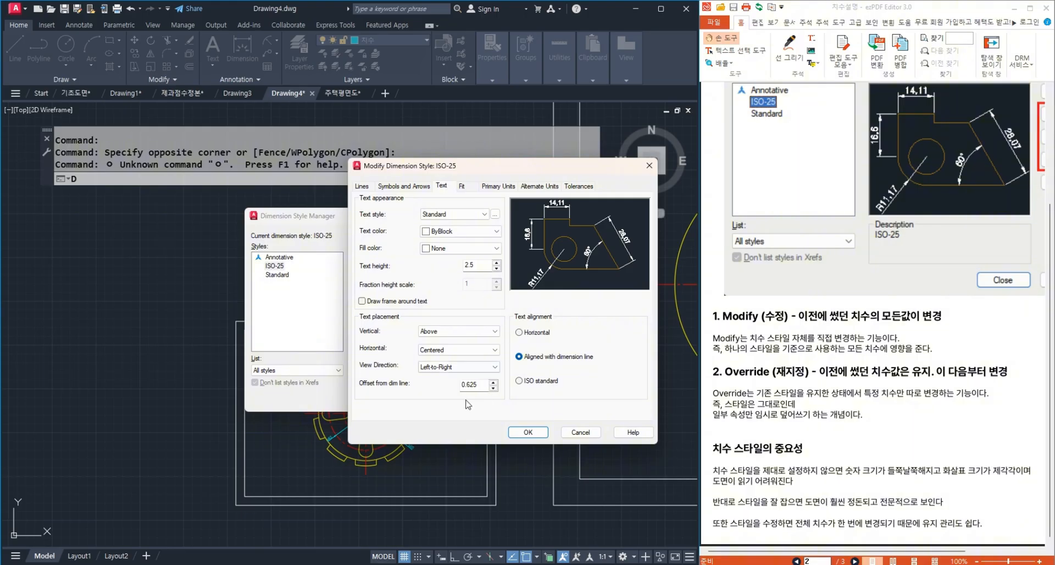
left_click_drag(520, 373, 520, 415)
left_click_drag(506, 391, 604, 391)
mouse_move(589, 374)
left_mouse_down()
mouse_move(589, 415)
mouse_move(554, 386)
mouse_move(570, 360)
left_mouse_up()
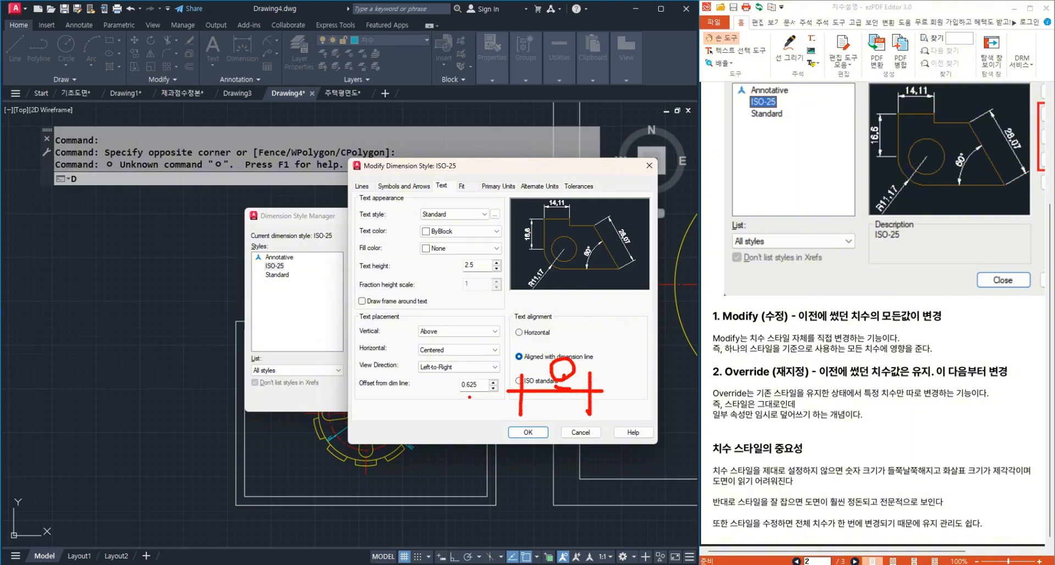
left_click_drag(457, 394, 484, 396)
mouse_move(323, 418)
left_mouse_down()
mouse_move(321, 477)
mouse_move(338, 423)
mouse_move(330, 468)
mouse_move(662, 475)
mouse_move(679, 464)
mouse_move(672, 484)
left_mouse_up()
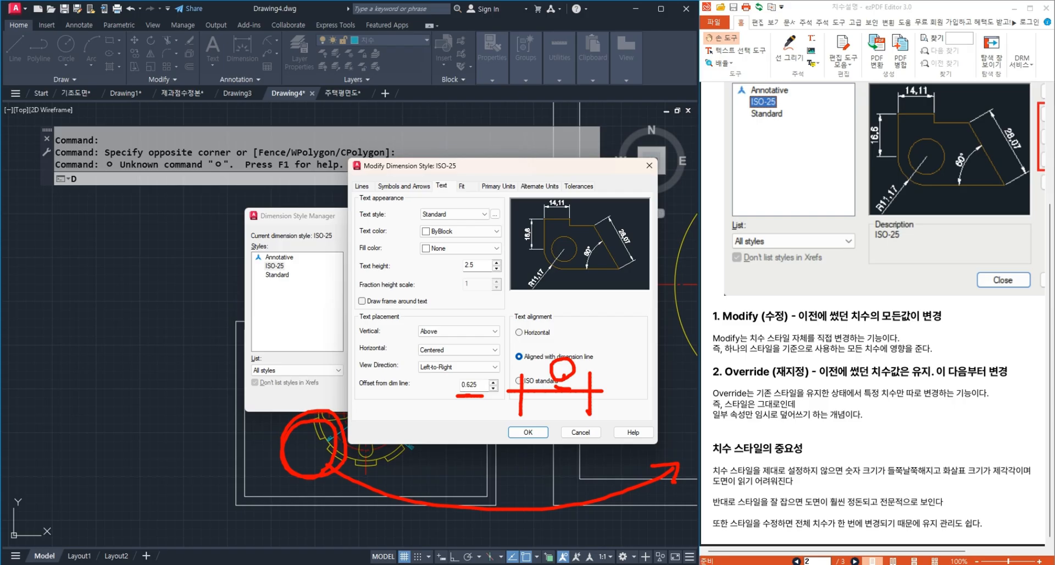
key("Escape")
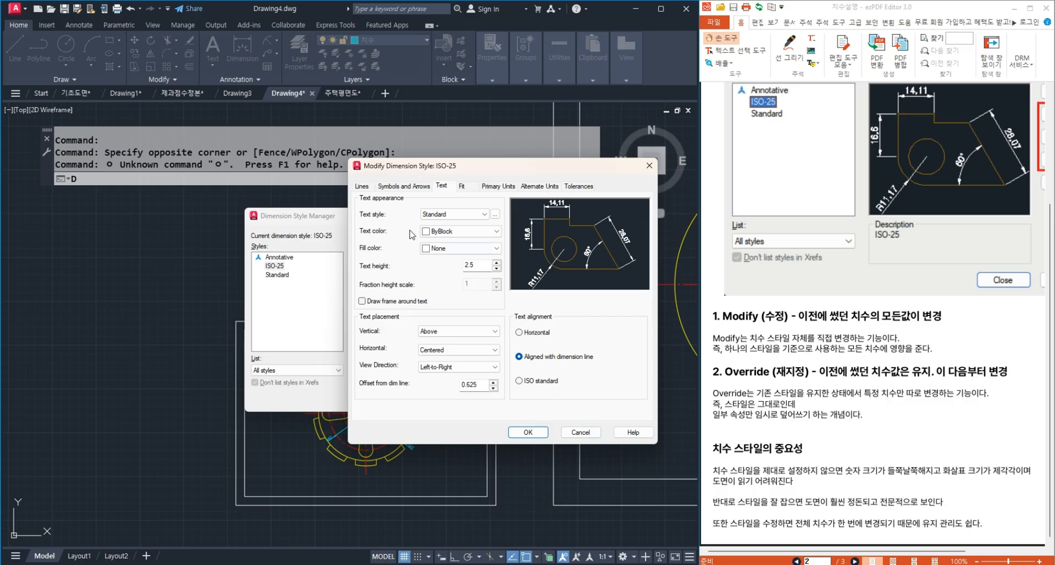
left_click(361, 188)
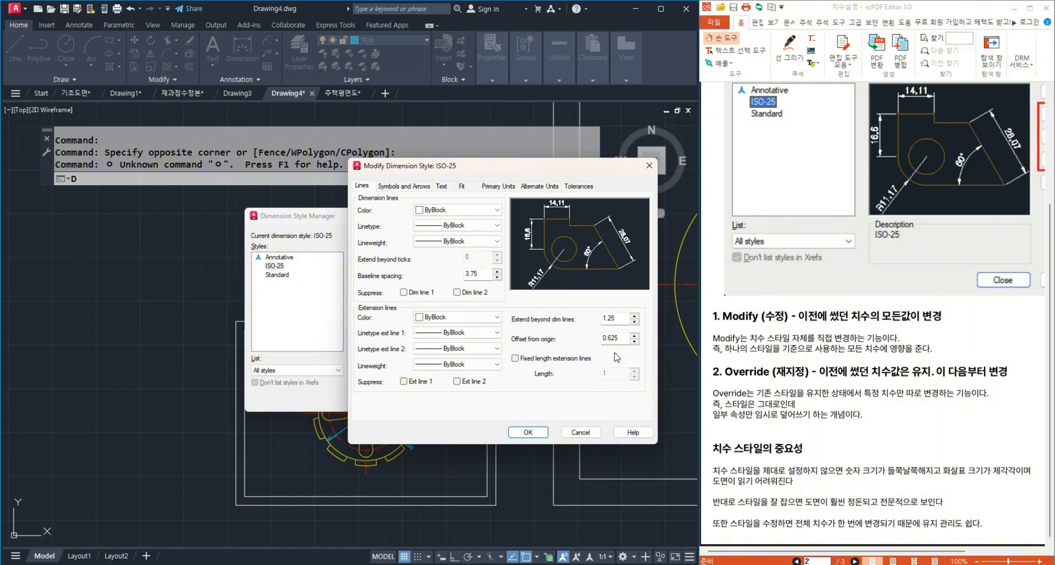
left_click(415, 187)
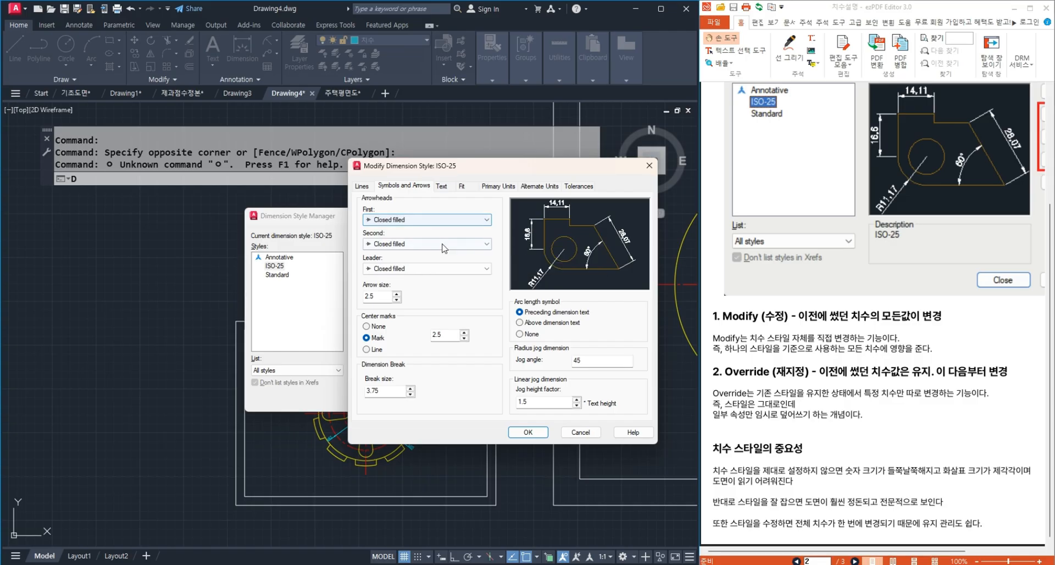
Step: Set the overall scale for dimension features of the ISO-25 style to 5
left_click(443, 186)
left_click(464, 186)
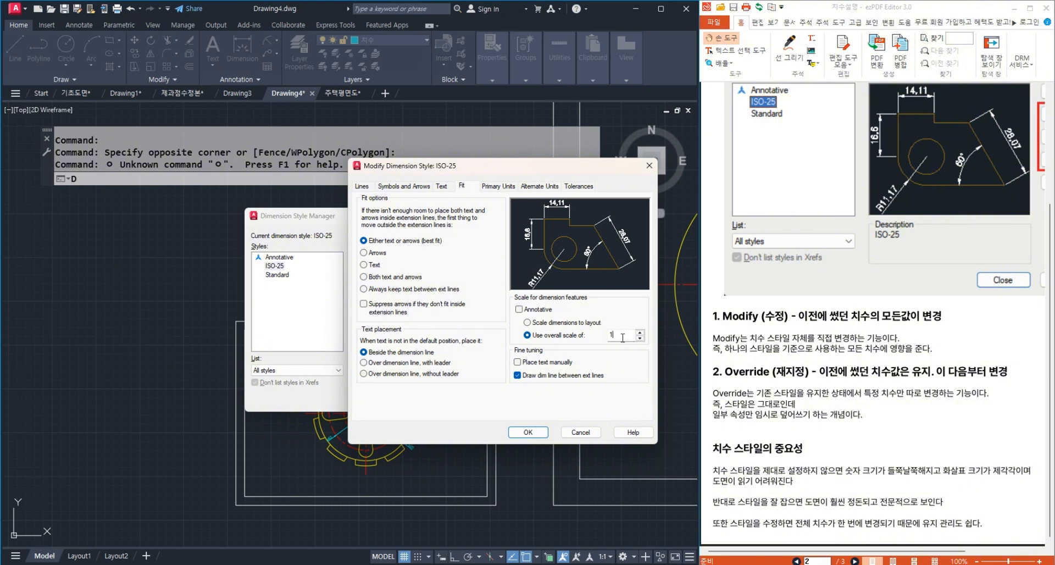
double_click(619, 431)
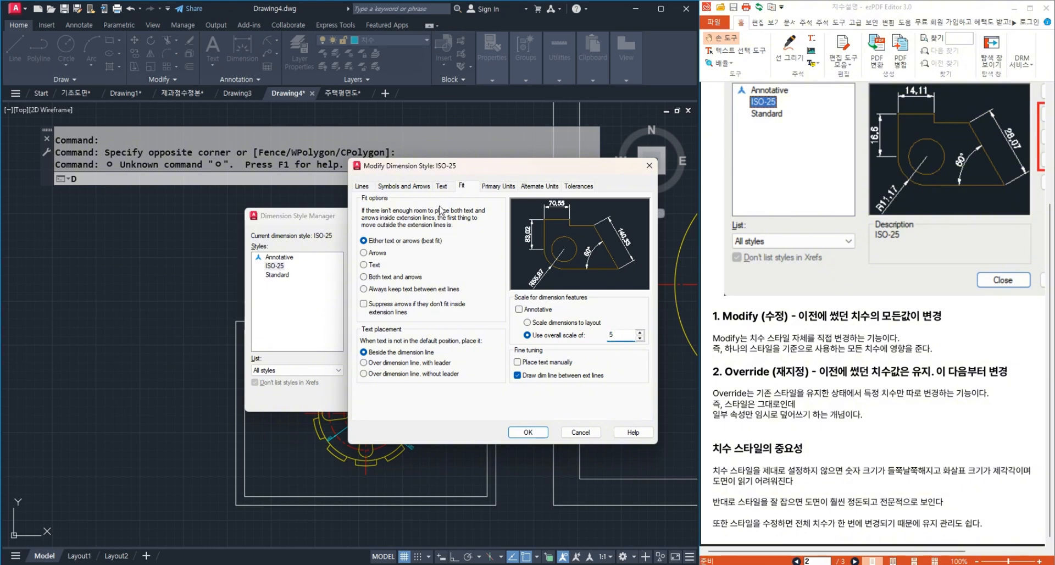
Step: Review the arrow, text and fit settings of ISO-25 and bring the enlarged DimSCALE explanation into view in the PDF notes
left_click(371, 186)
left_click(392, 186)
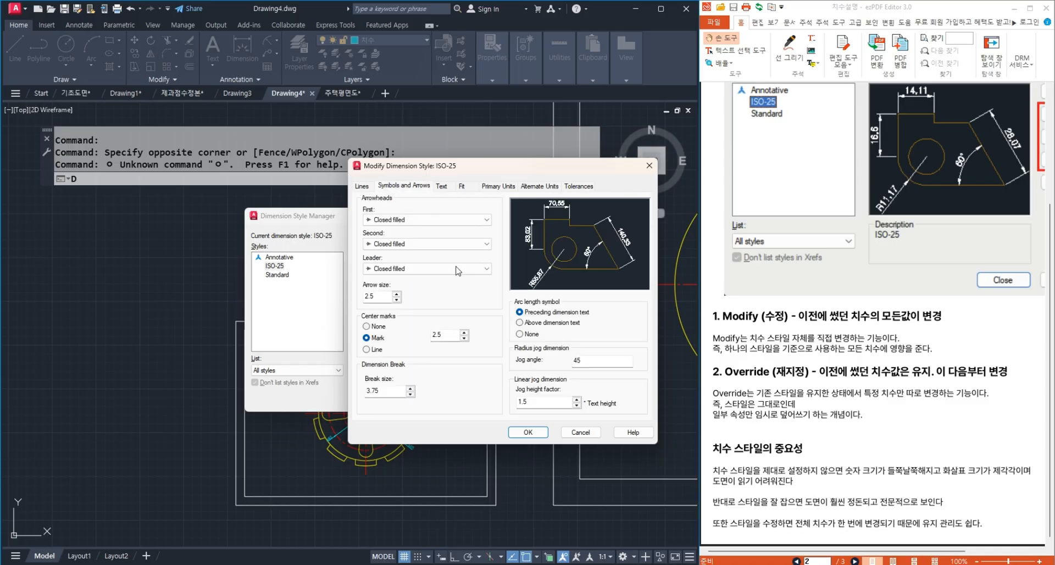
left_click(445, 186)
left_click(465, 186)
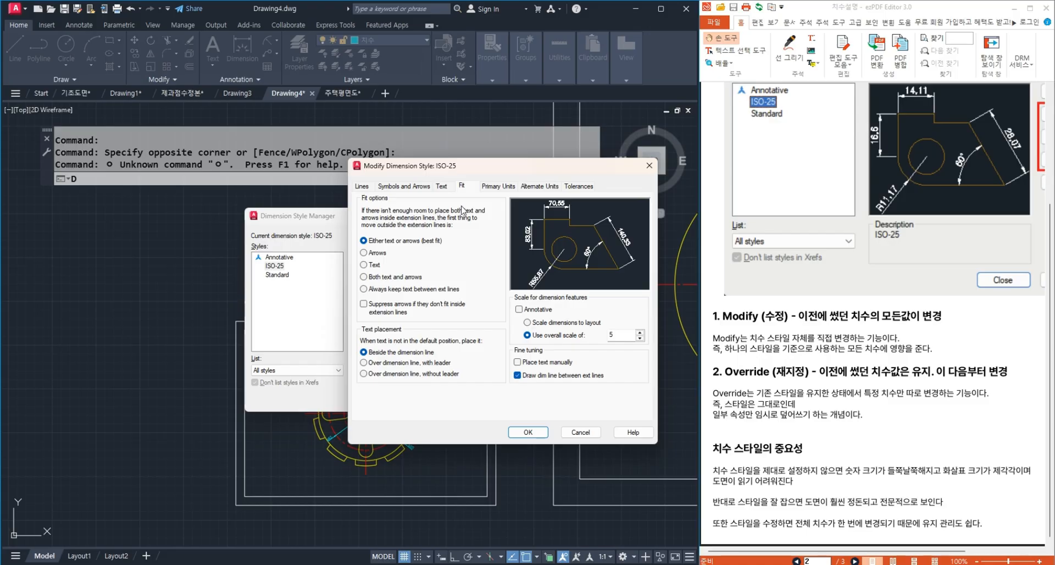
scroll(889, 364, "down", 1)
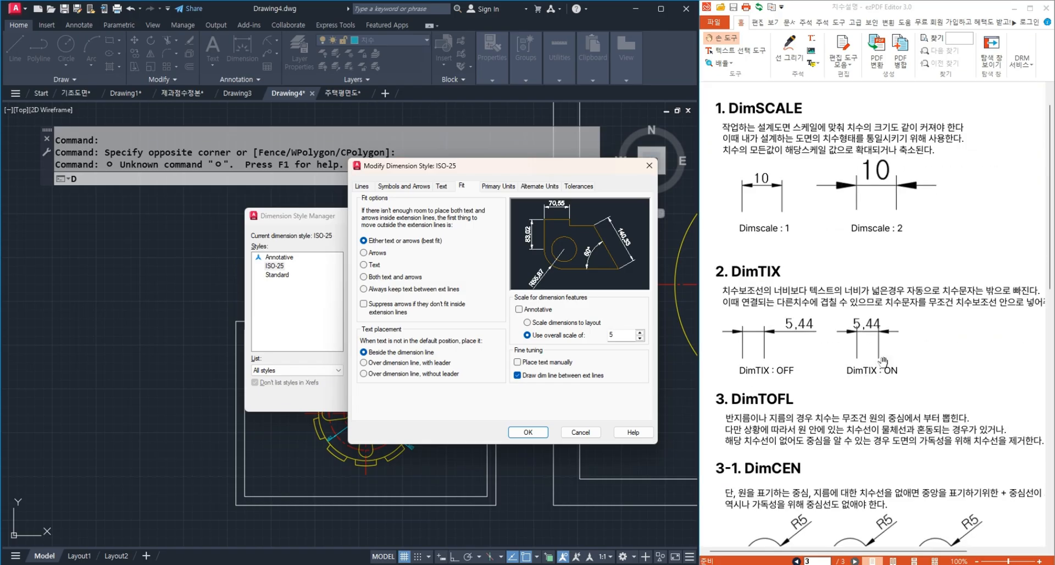
scroll(882, 271, "up", 2, "ctrl")
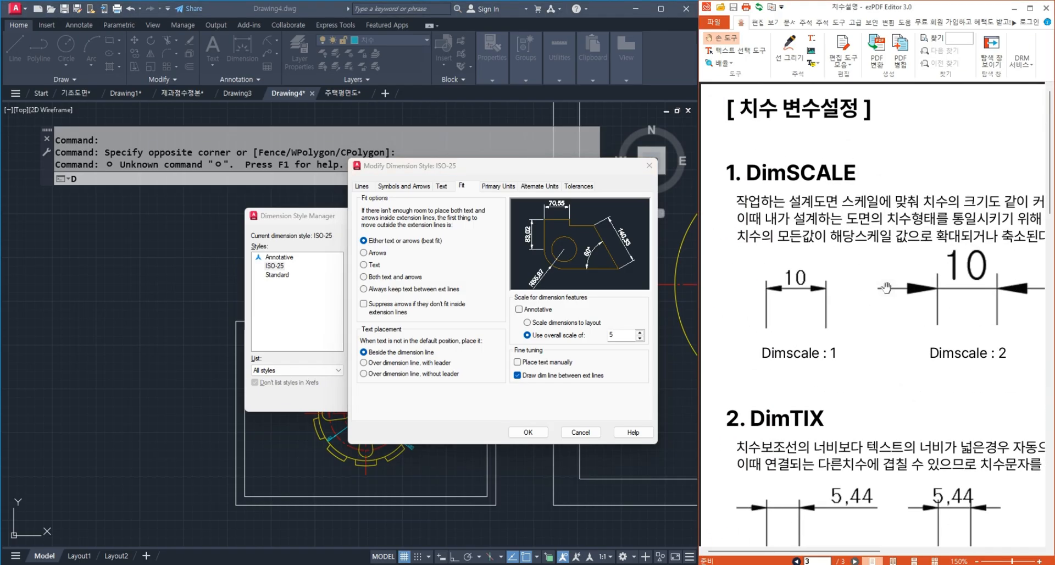
left_click_drag(699, 219, 597, 220)
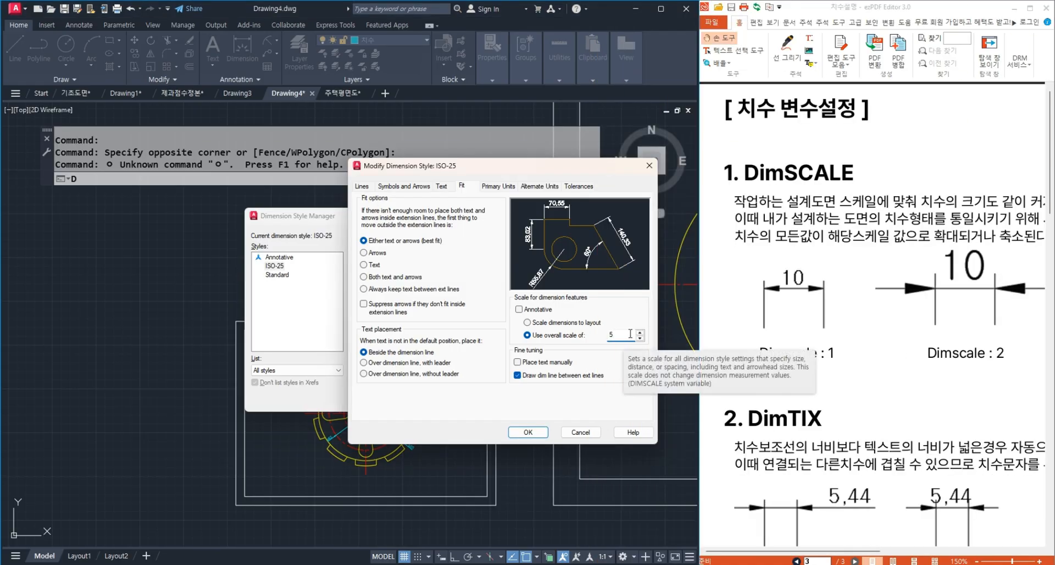
Step: Apply the modified ISO-25 style and close the Dimension Style Manager after moving it clear of the gear drawing
left_click(540, 431)
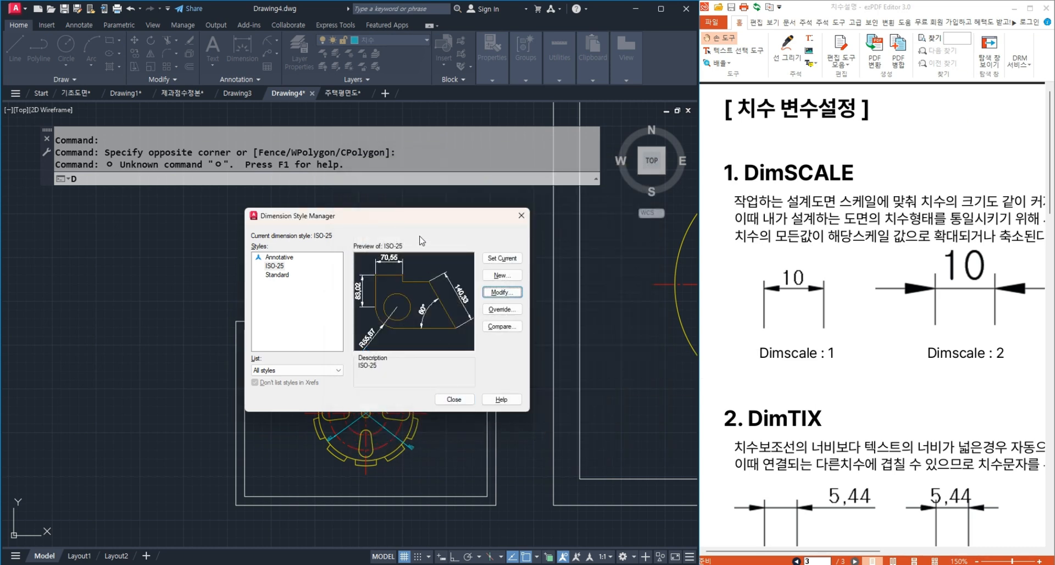
left_click_drag(417, 216, 517, 149)
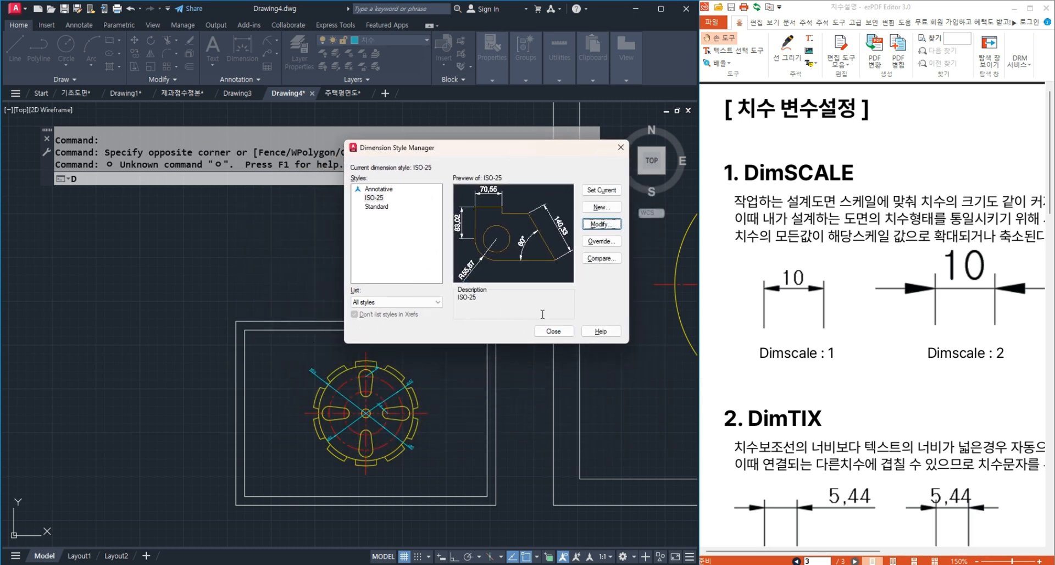
left_click(553, 331)
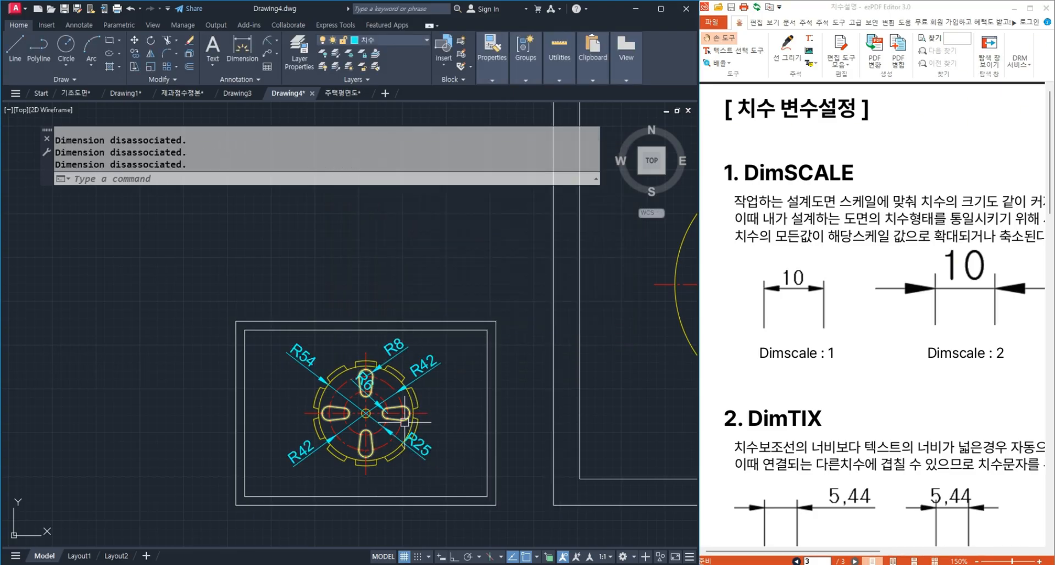
Step: Examine the rescaled radius dimensions on the gear and on the large slotted part, comparing them across the three frames
scroll(288, 434, "down", 5)
middle_click_drag(443, 409, 277, 439)
scroll(511, 348, "up", 2)
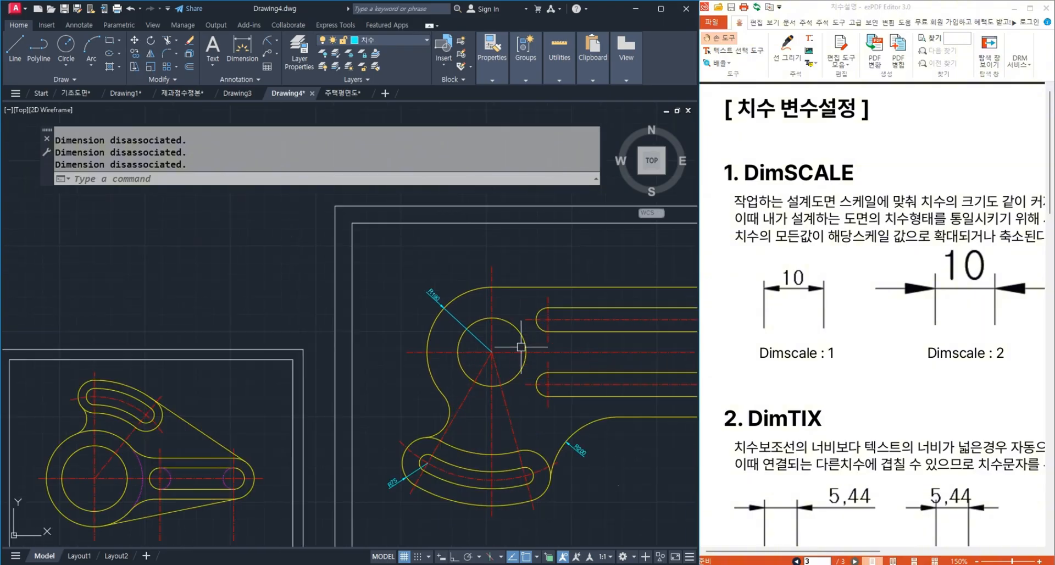
middle_click_drag(545, 381, 403, 358)
middle_click_drag(329, 423, 409, 419)
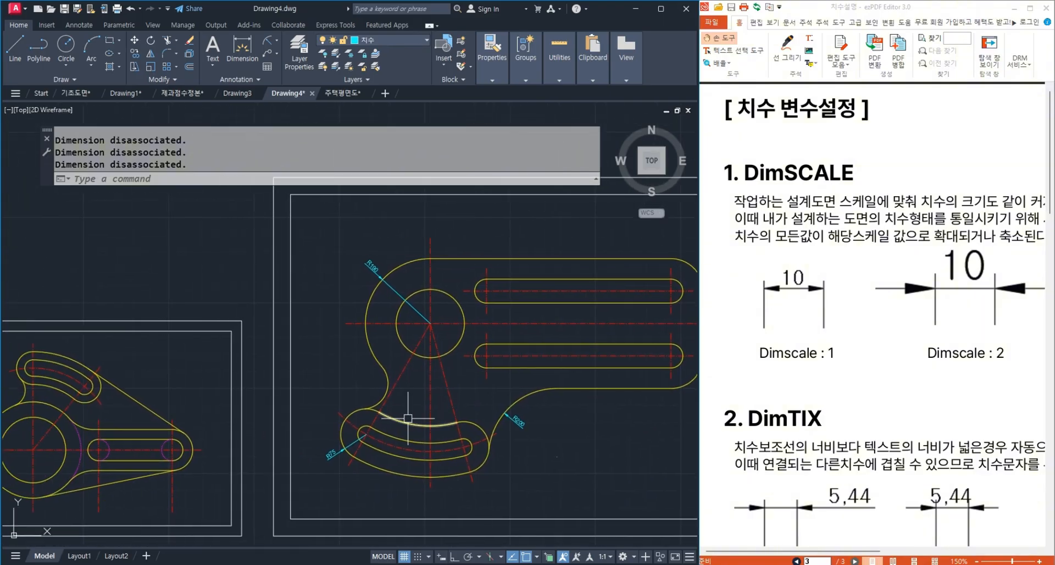
scroll(364, 400, "down", 2)
mouse_move(239, 462)
middle_mouse_down()
mouse_move(268, 466)
mouse_move(416, 420)
middle_mouse_up()
scroll(208, 425, "up", 8)
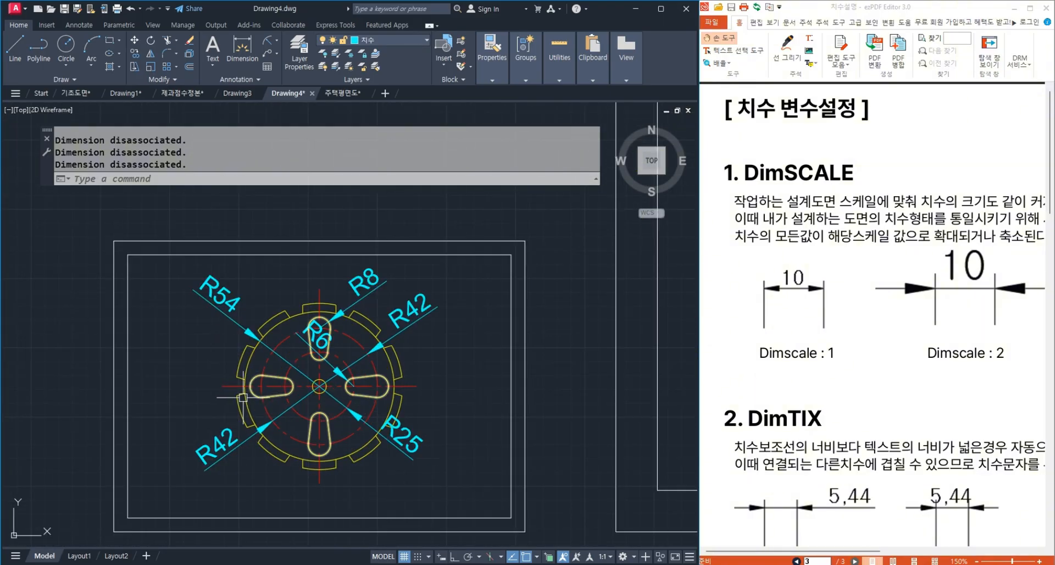
scroll(200, 422, "down", 8)
middle_click_drag(473, 387, 246, 449)
middle_click_drag(369, 428, 447, 399)
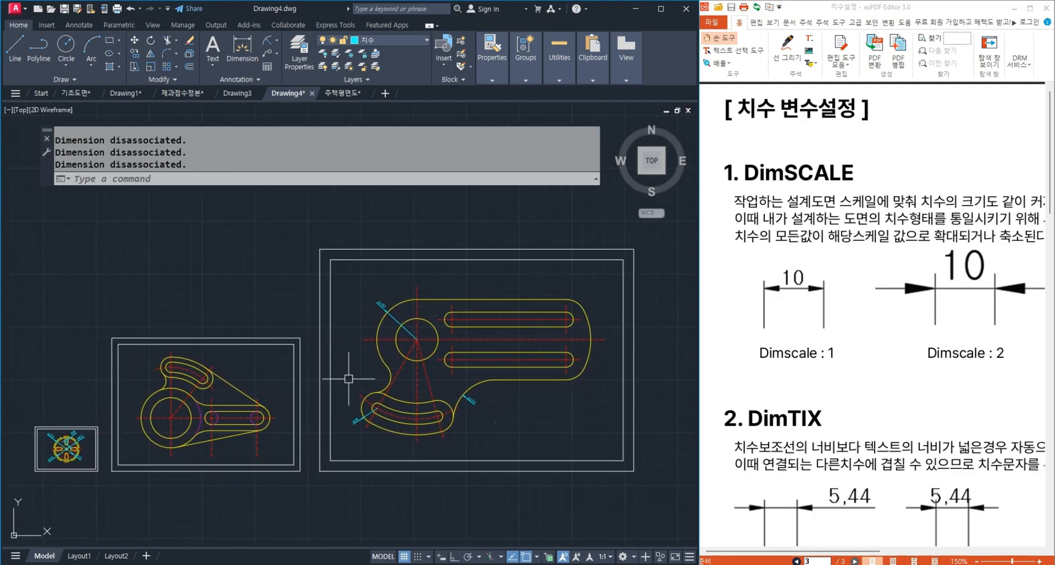
Step: Try to copy the gear's R54 dimension beside the R190 dimension of the large part to compare their text and arrow sizes
type("co")
key("Return")
scroll(45, 442, "up", 6)
left_click(64, 422)
key("space")
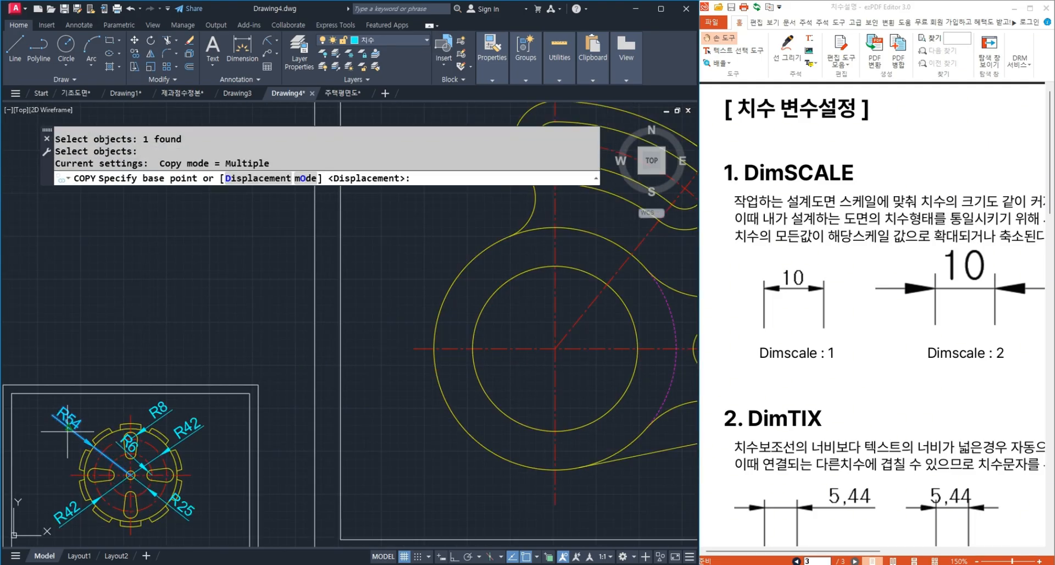
left_click(56, 417)
scroll(56, 464, "down", 6)
scroll(382, 321, "up", 8)
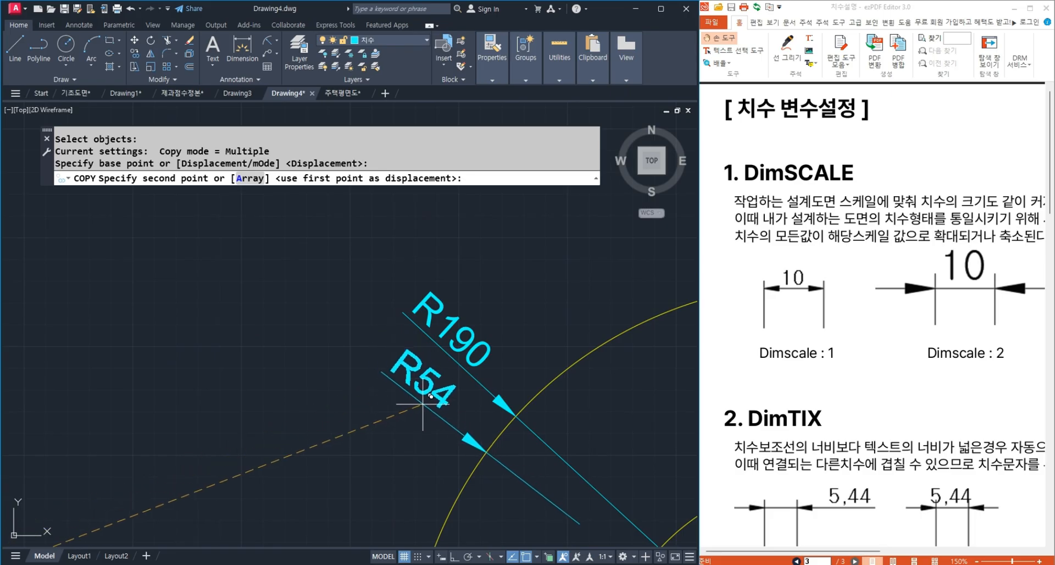
key("Escape")
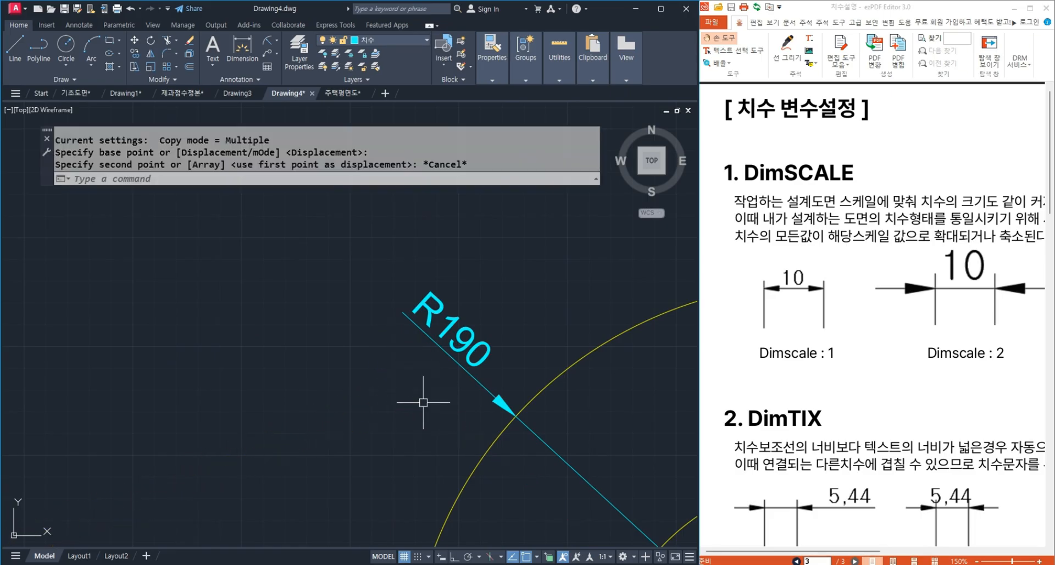
Step: Reopen the Dimension Style Manager, check the Modify and Override explanations in the PDF notes, and close the manager
scroll(423, 387, "down", 8)
scroll(476, 382, "up", 3)
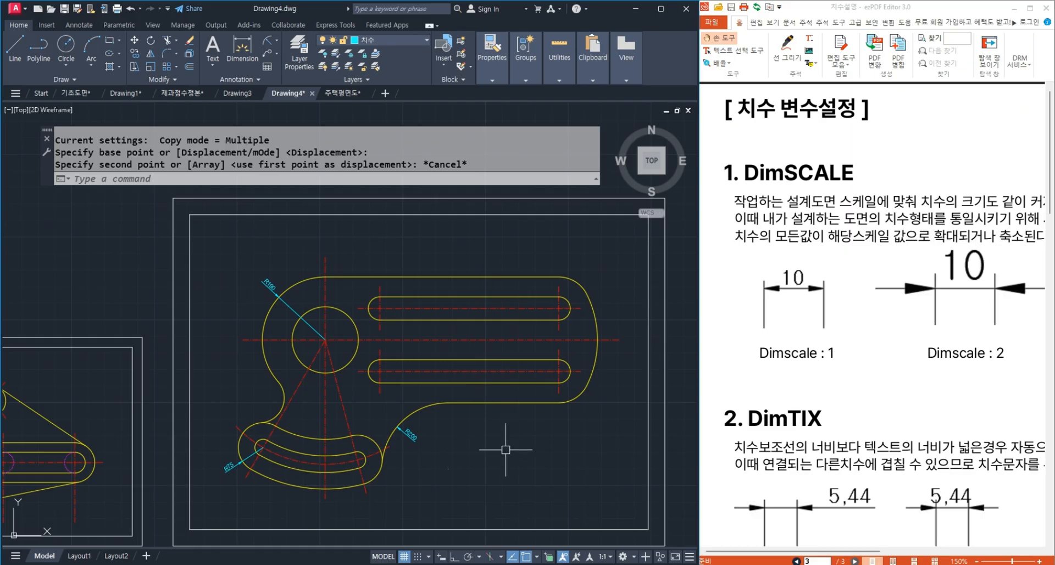
scroll(348, 451, "down", 3)
scroll(314, 478, "up", 3)
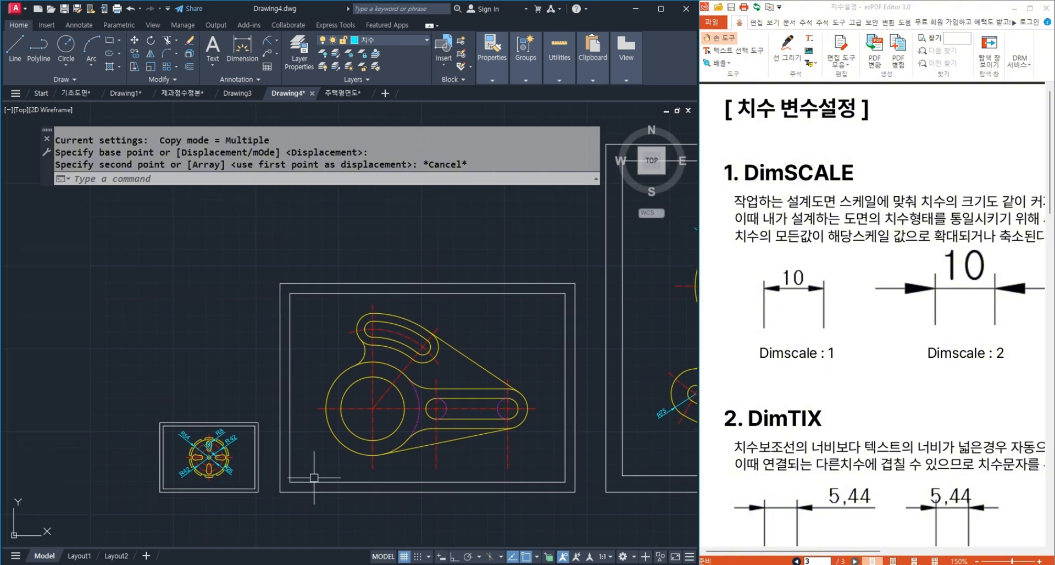
scroll(205, 478, "up", 2)
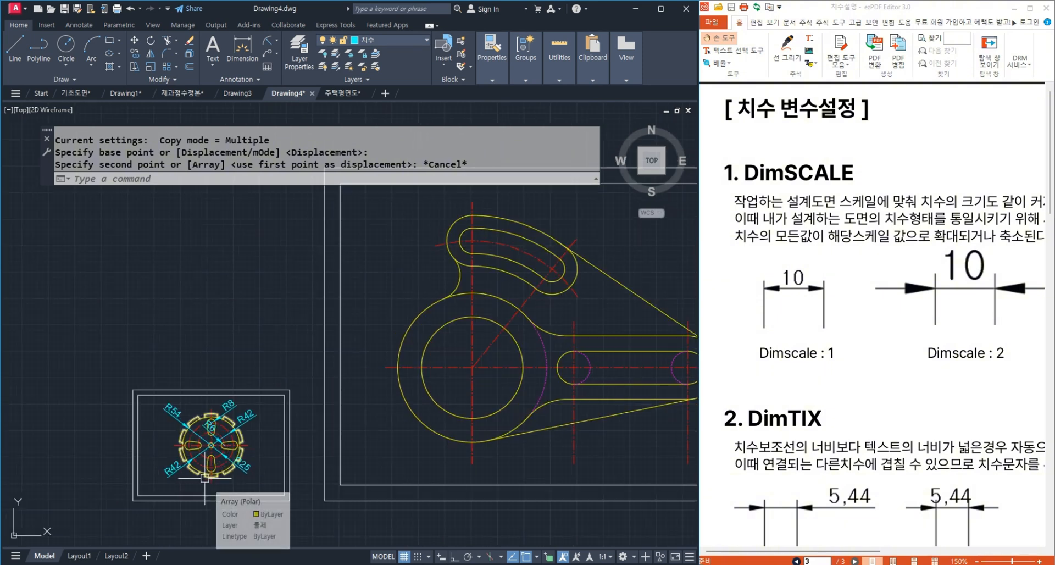
type("d")
key("Return")
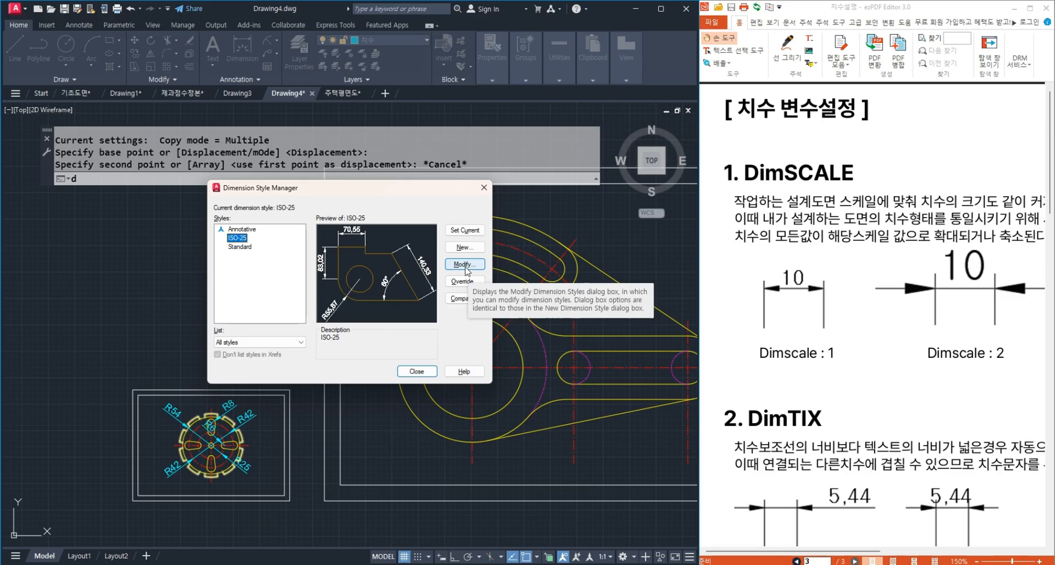
scroll(788, 324, "up", 10)
left_click_drag(861, 293, 772, 368)
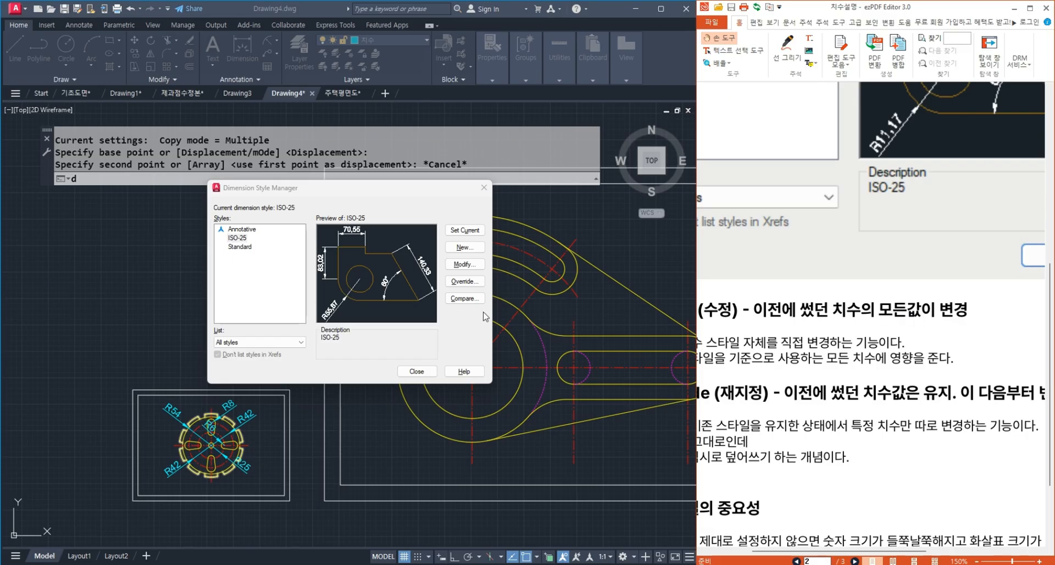
left_click(414, 369)
Step: Compare the dimensions in the smallest frame with those in the largest frame and locate the middle frame's undimensioned part
middle_click_drag(247, 446, 329, 420)
scroll(281, 432, "up", 2)
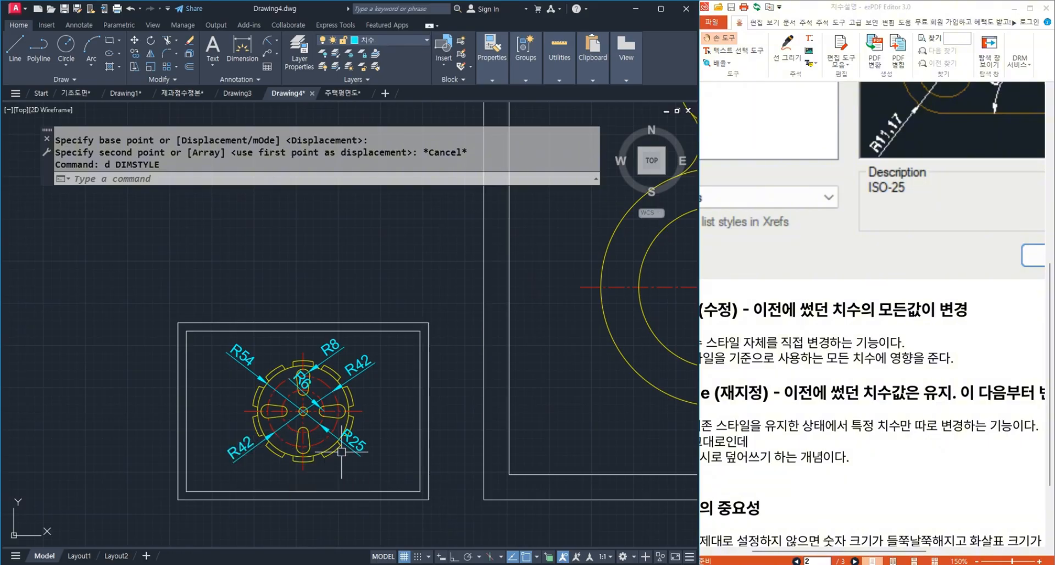
scroll(341, 452, "down", 4)
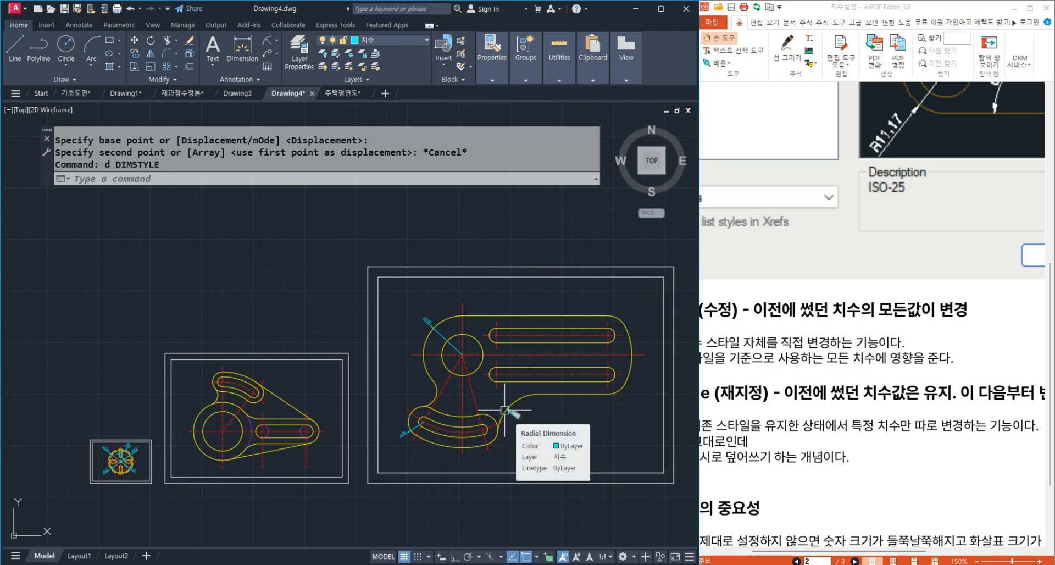
middle_click_drag(178, 459, 317, 419)
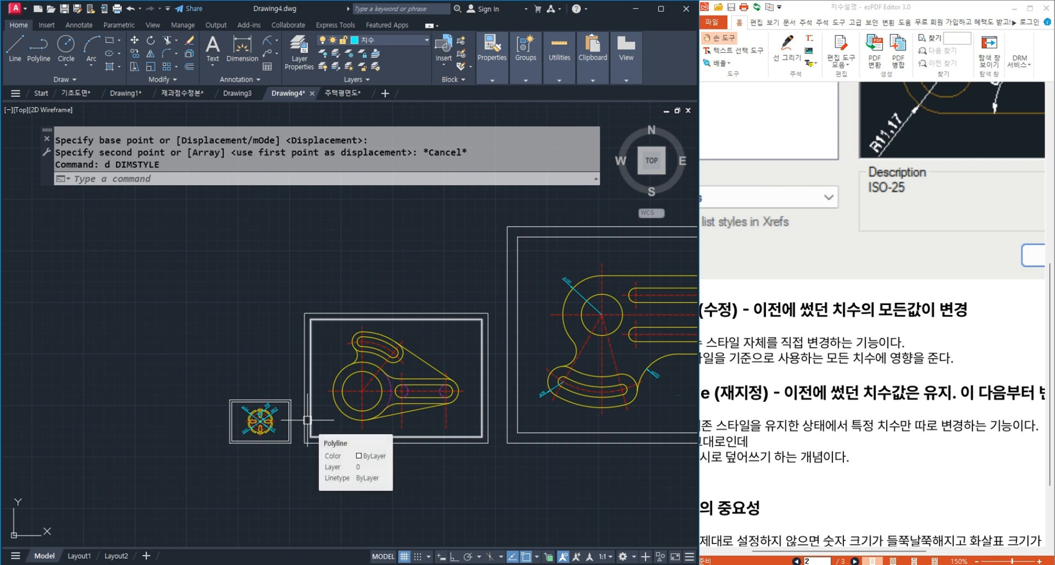
Step: Undo the recent changes back through the last modification of the dimension style's overall scale
key("ctrl+z")
key("ctrl+z")
key("ctrl+z")
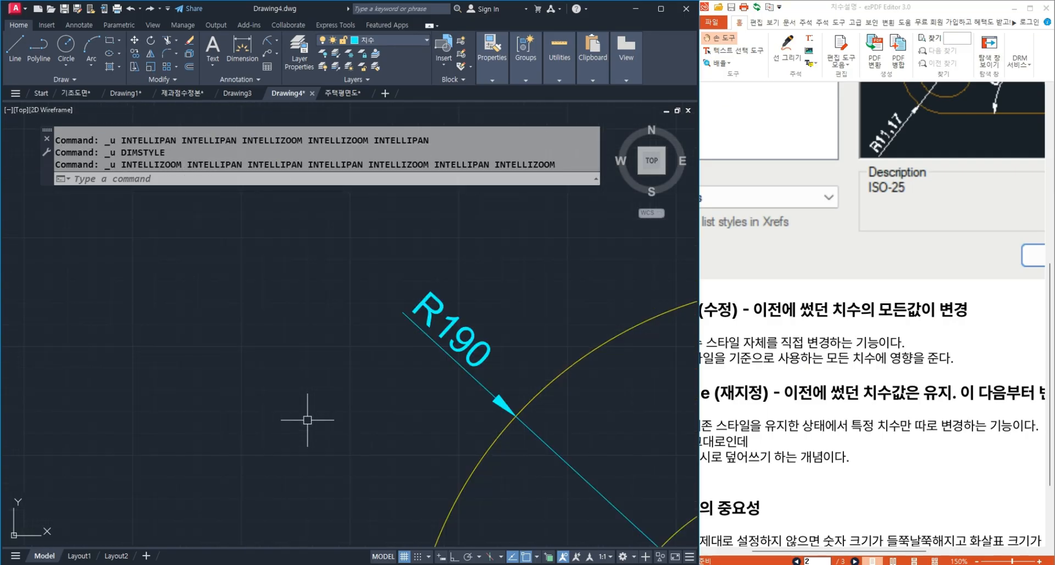
key("ctrl+z")
key("ctrl+z")
key("ctrl+z")
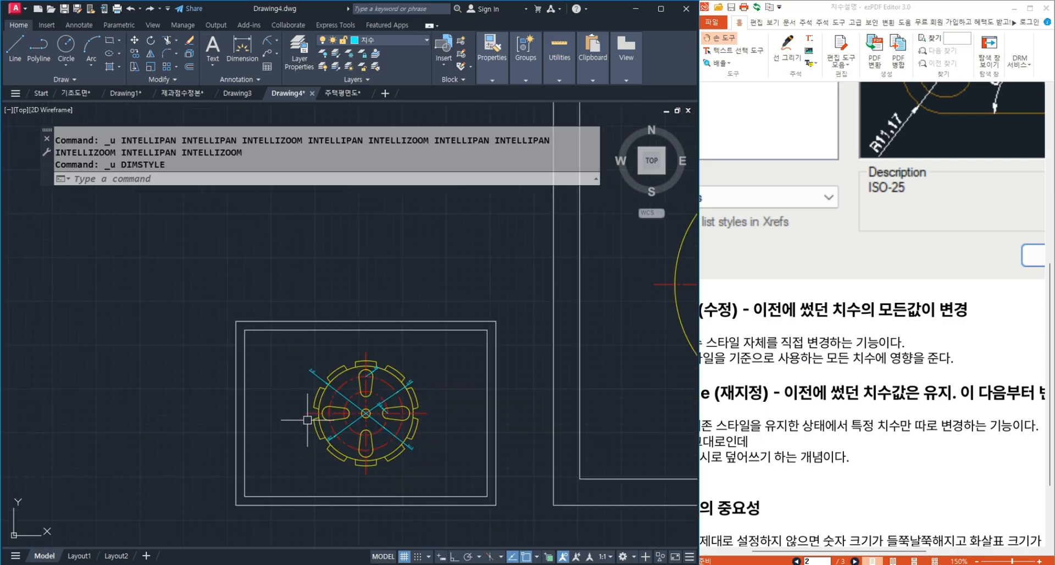
Step: Override the ISO-25 dimension style with an overall scale of 5 and close the Dimension Style Manager
type("d")
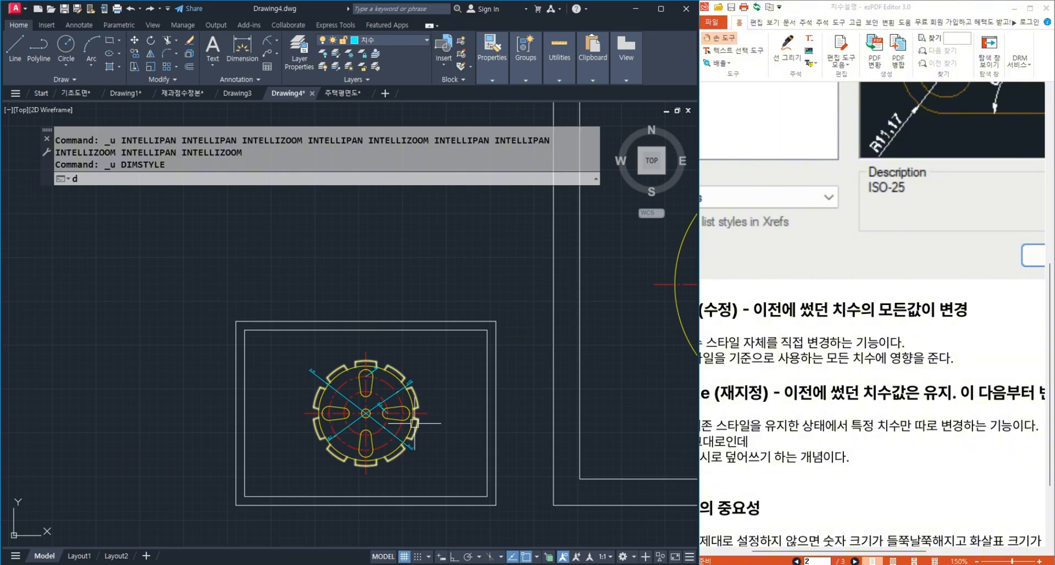
key("Return")
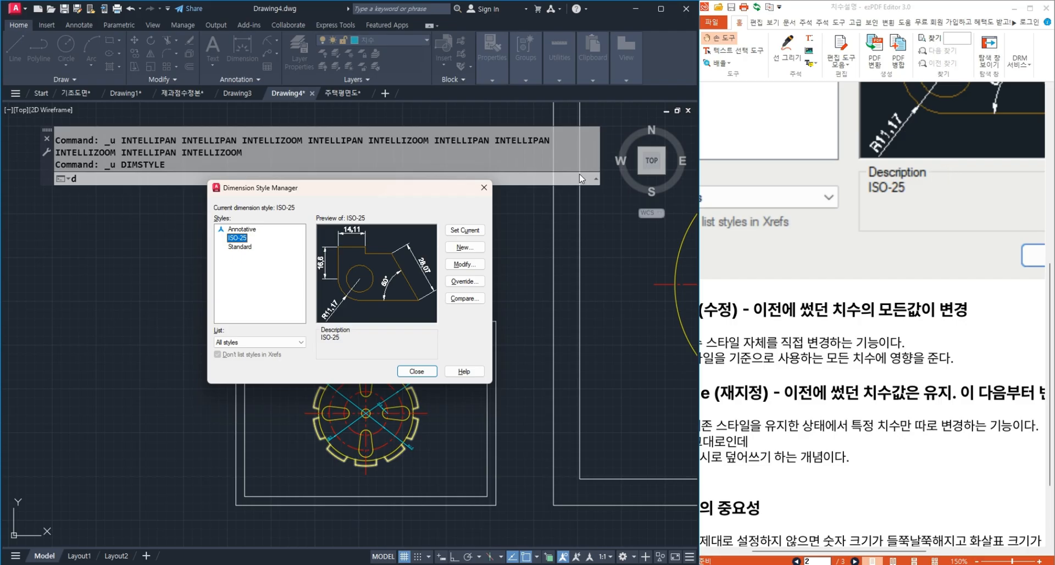
left_click(468, 283)
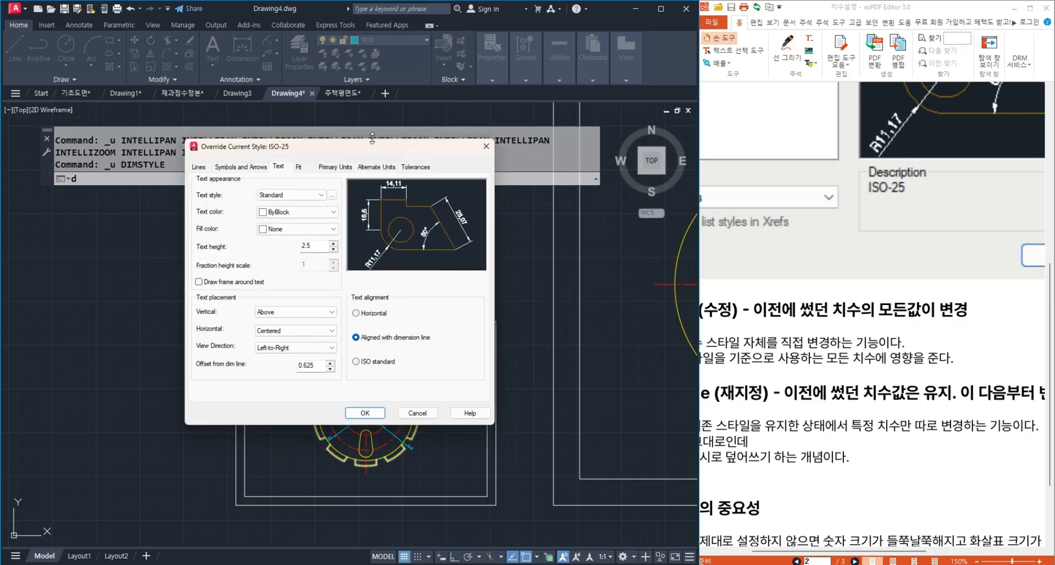
left_click(300, 168)
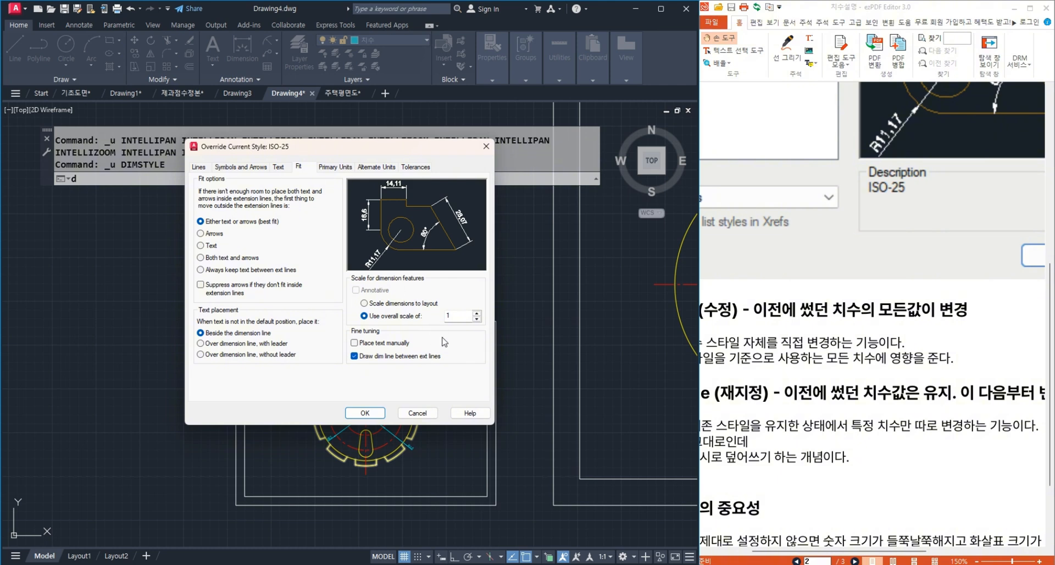
double_click(457, 317)
type("5")
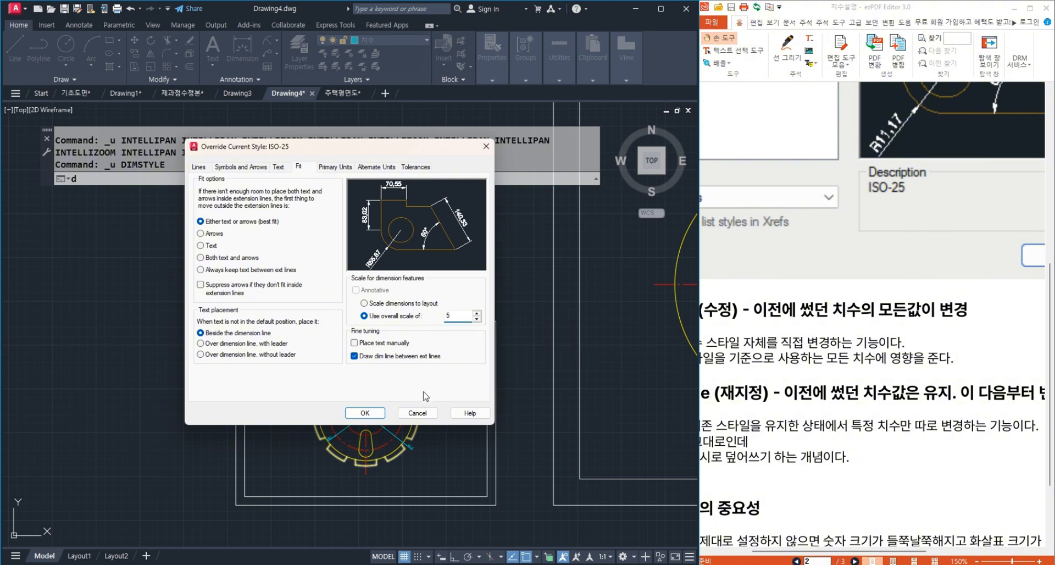
left_click(365, 414)
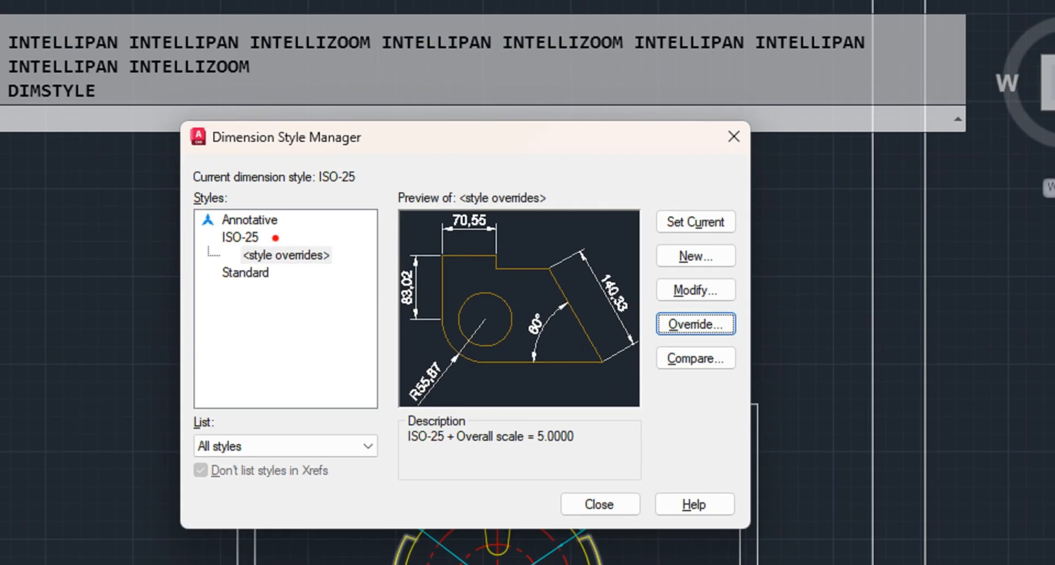
mouse_move(222, 244)
left_mouse_down()
mouse_move(239, 270)
mouse_move(353, 269)
mouse_move(225, 239)
left_mouse_up()
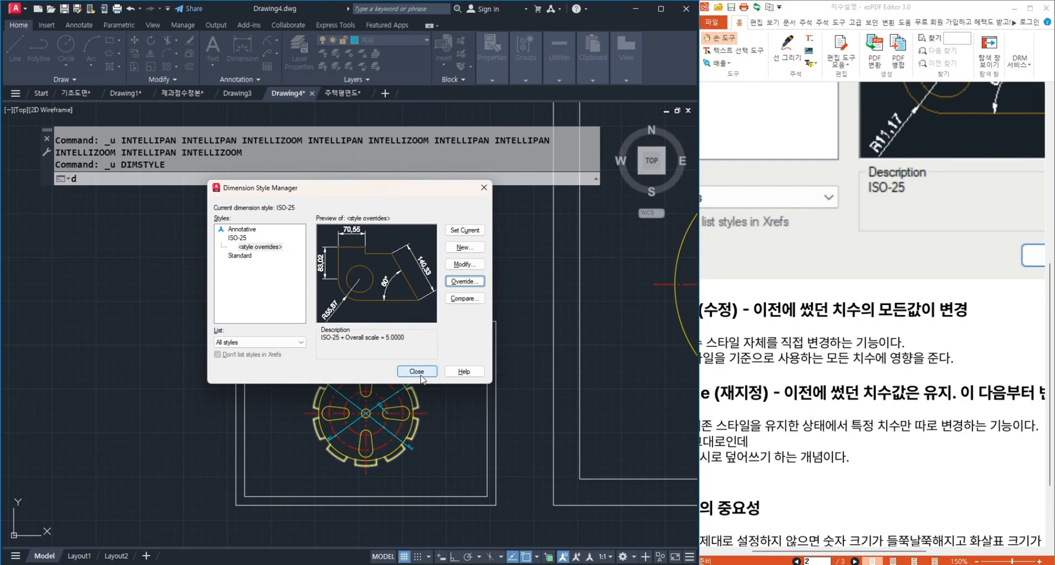
left_click(420, 375)
Step: Test the override with a second radius dimension on the large part's R190 outer arc, and undo it
scroll(285, 431, "down", 4)
mouse_move(472, 419)
middle_mouse_down()
mouse_move(273, 423)
mouse_move(276, 465)
middle_mouse_up()
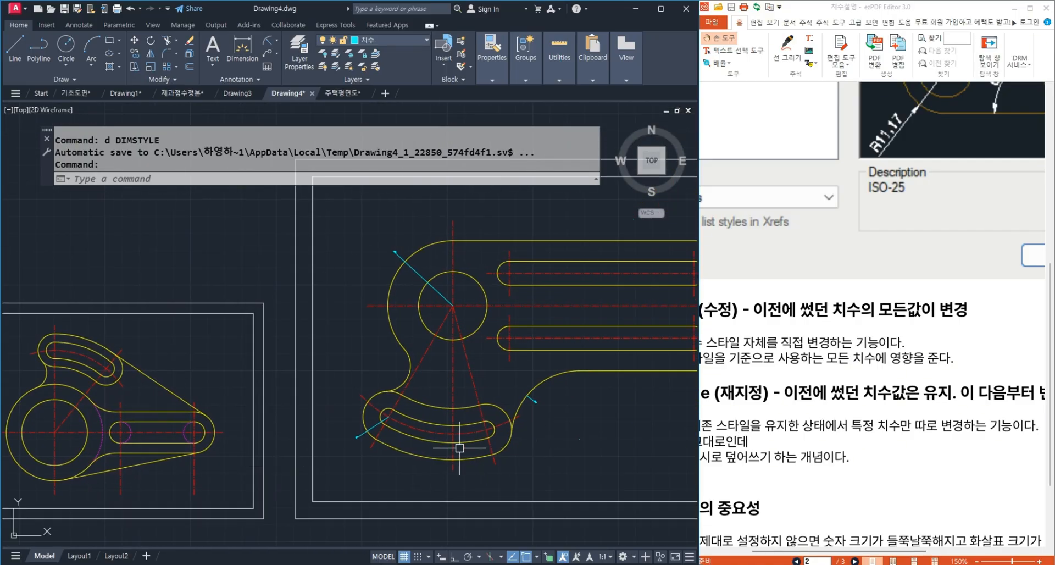
scroll(440, 245, "up", 4)
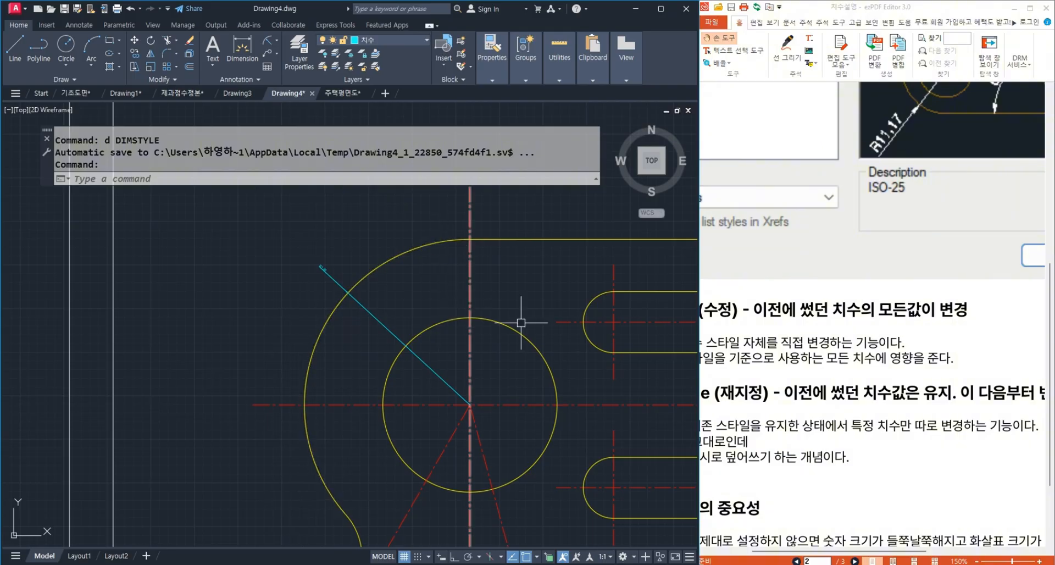
left_click_drag(891, 426, 747, 399)
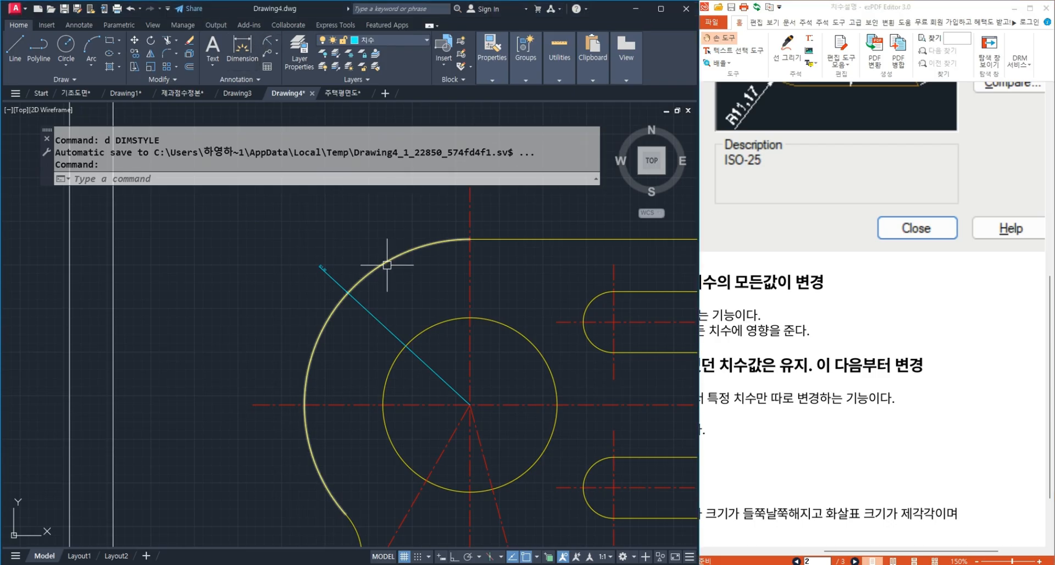
left_click(269, 42)
left_click(376, 260)
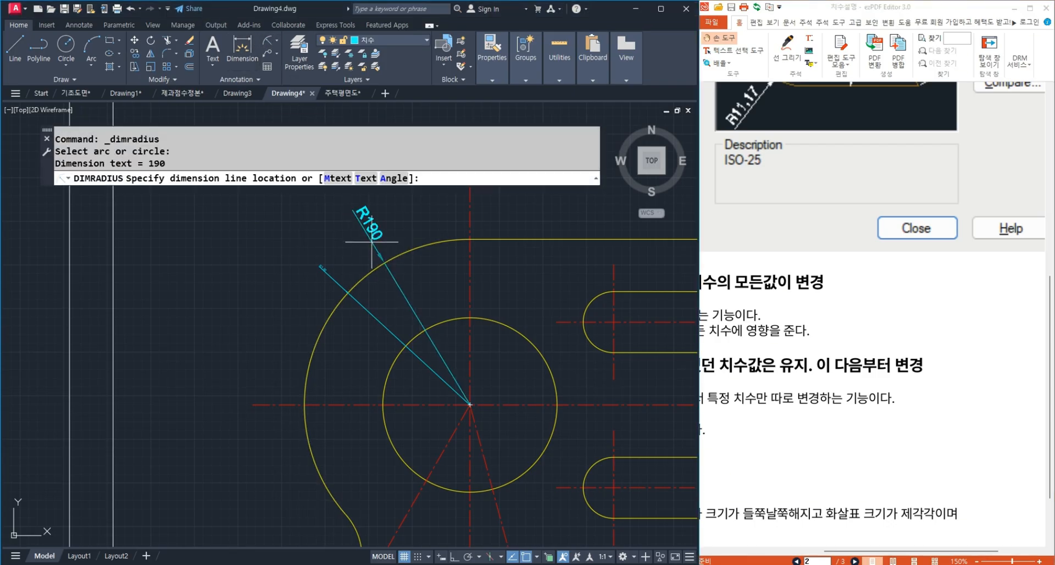
left_click(372, 264)
scroll(389, 243, "up", 6)
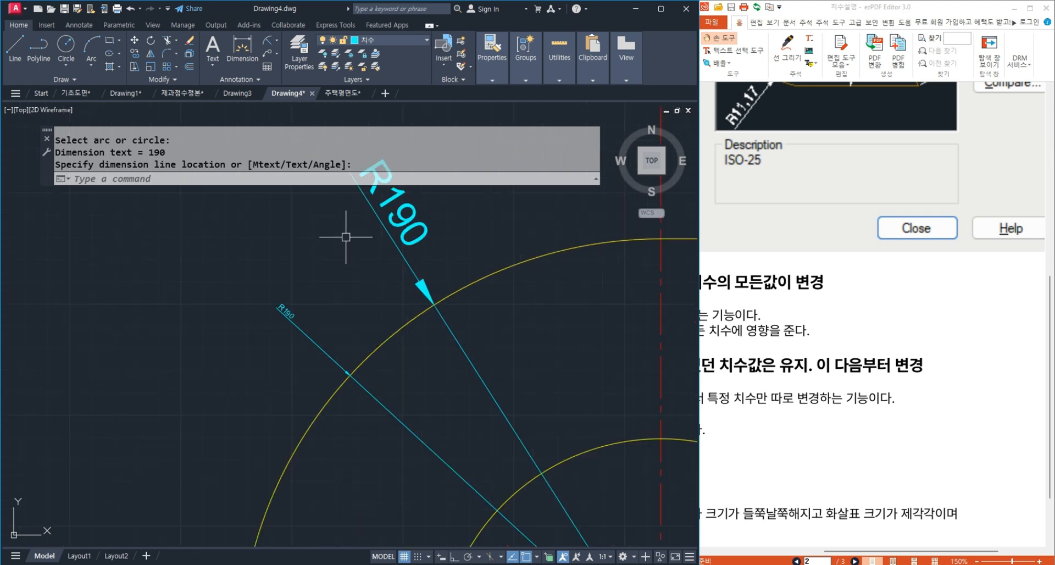
middle_click_drag(309, 360, 322, 421)
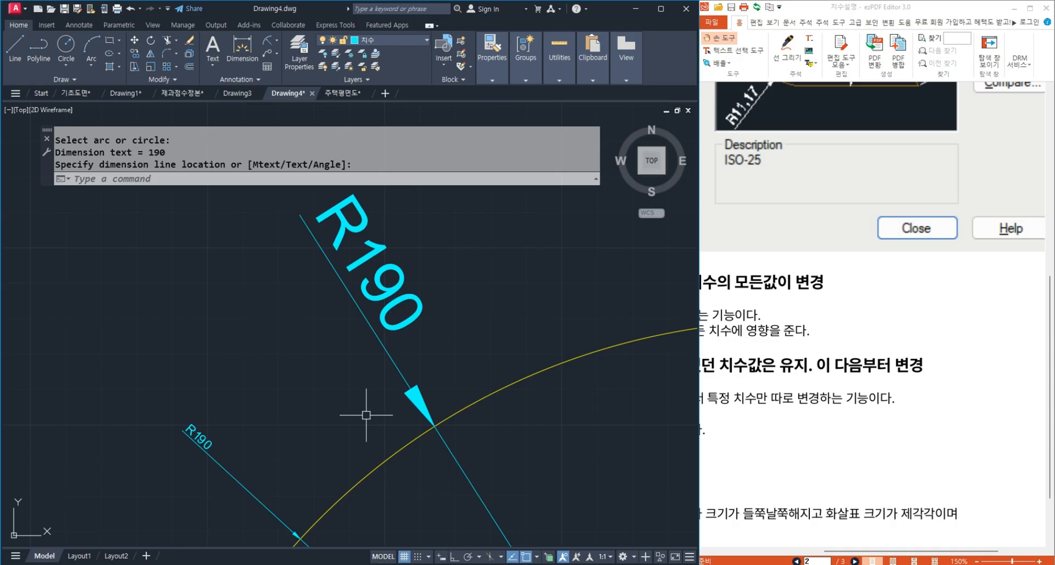
scroll(343, 372, "down", 4)
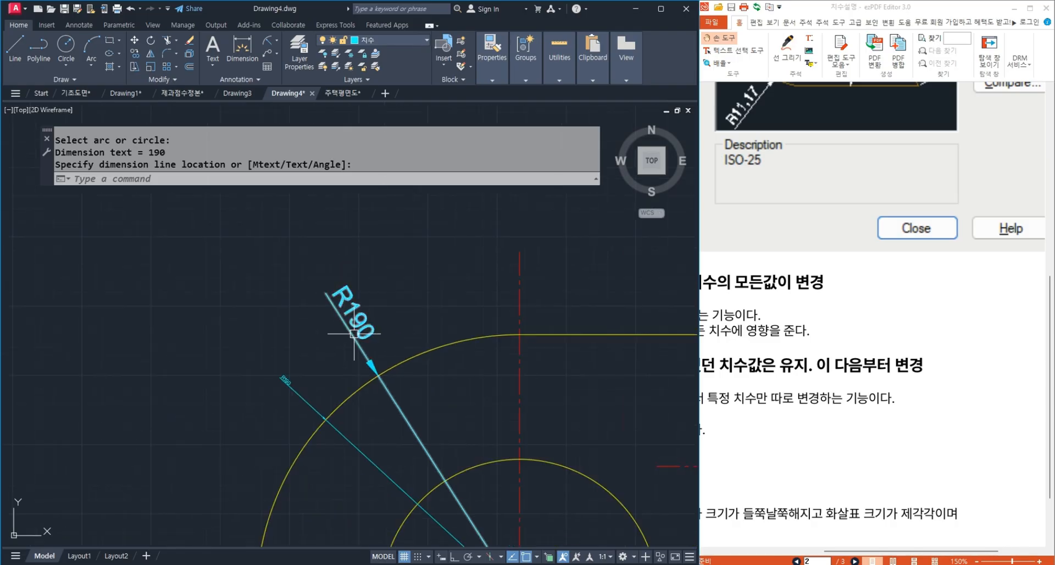
key("ctrl+z")
key("ctrl+z")
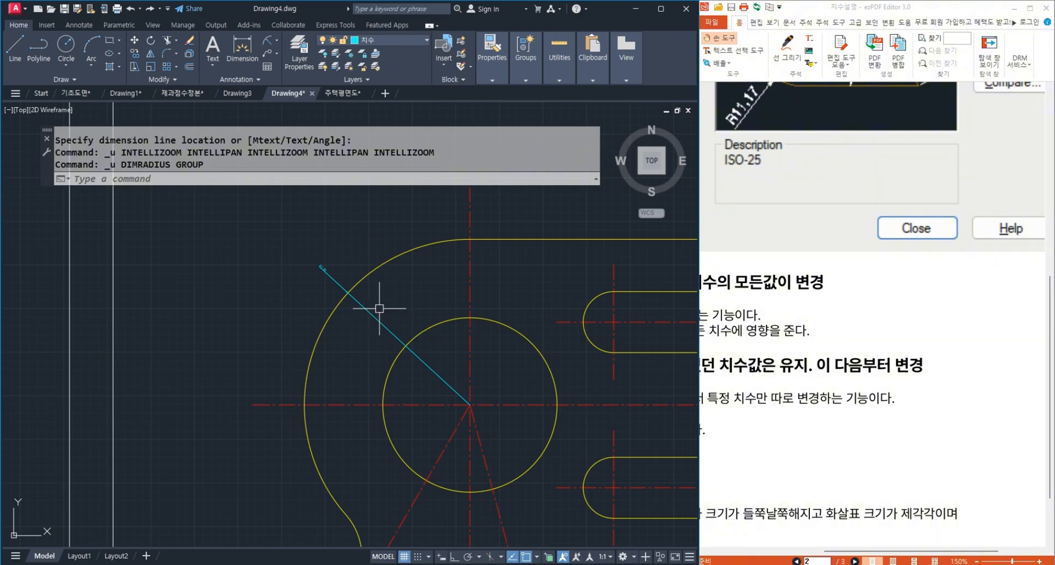
Step: Review the ISO-25 style override in the Dimension Style Manager and close it without changes
scroll(350, 293, "down", 4)
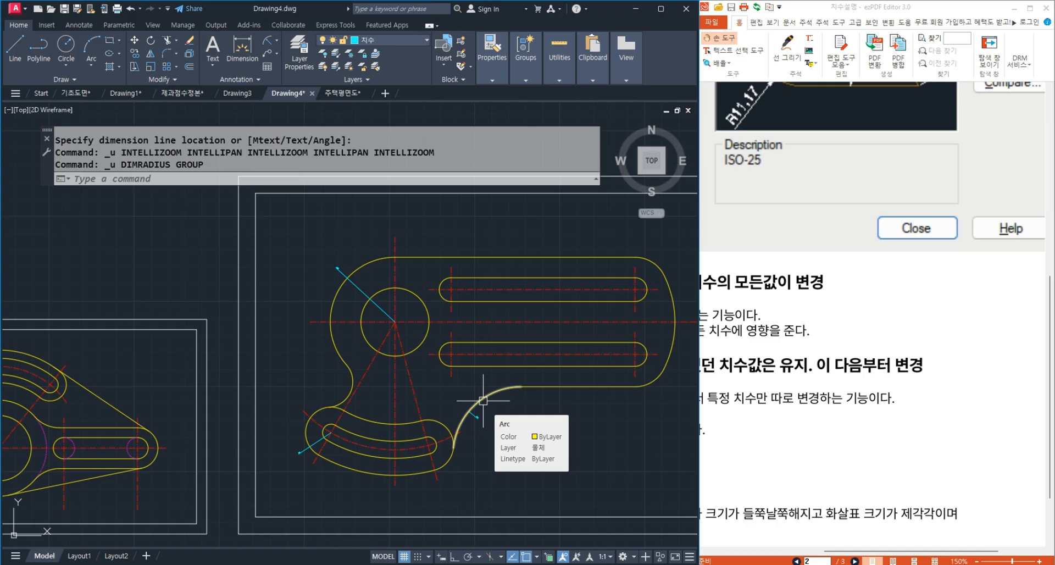
type("d")
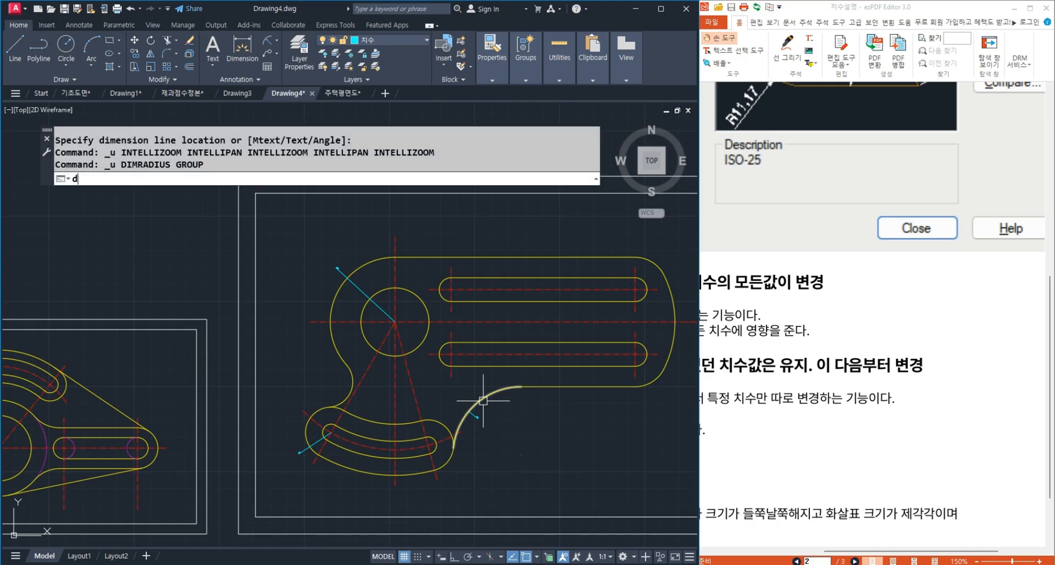
key("Return")
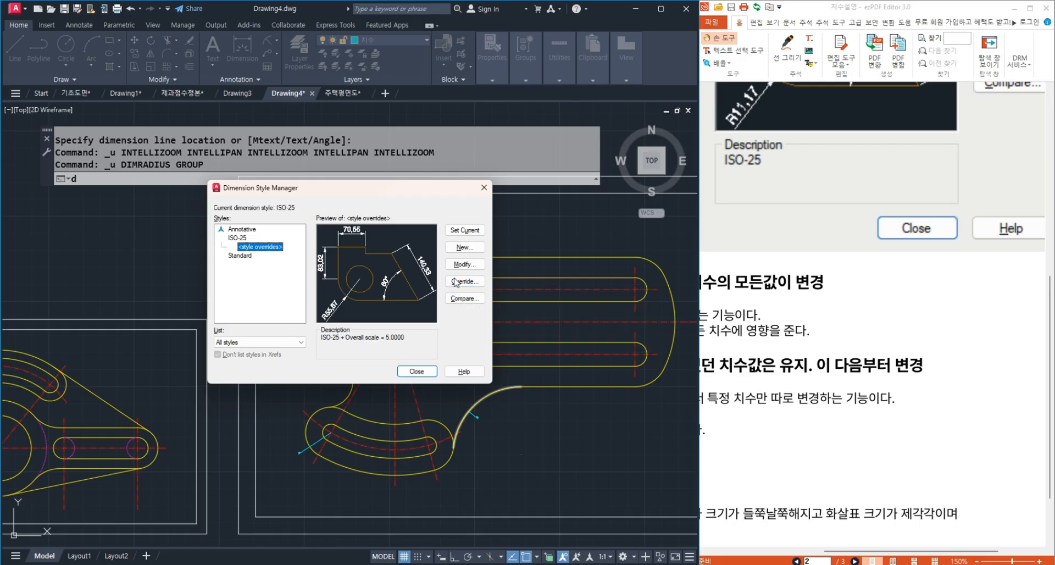
key("Escape")
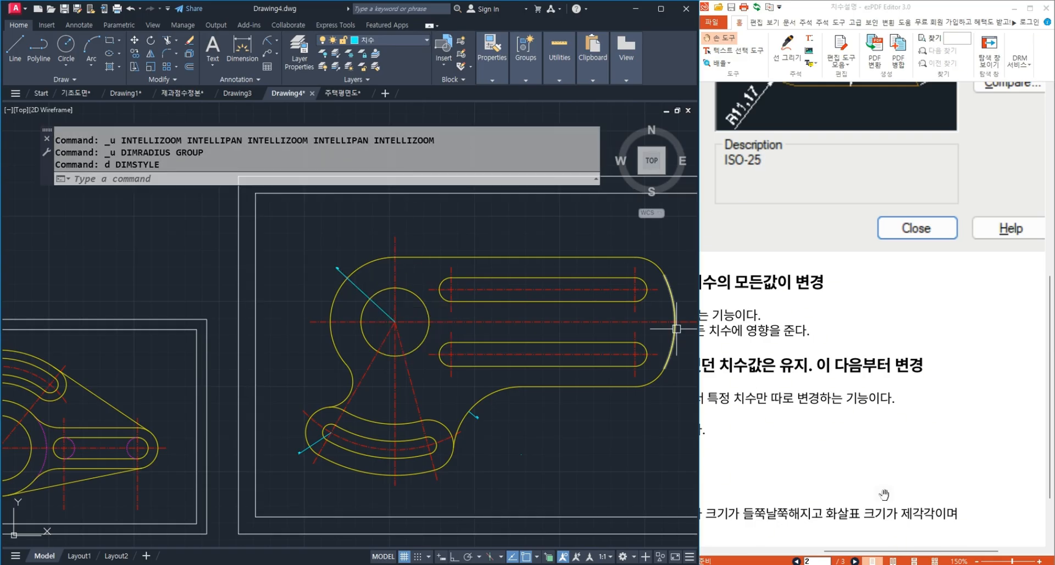
Step: Switch to the PDF notes and read the section on updating existing dimensions (치수 업데이트방법) with the Update command
left_click_drag(884, 494, 977, 290)
scroll(954, 357, "down", 10)
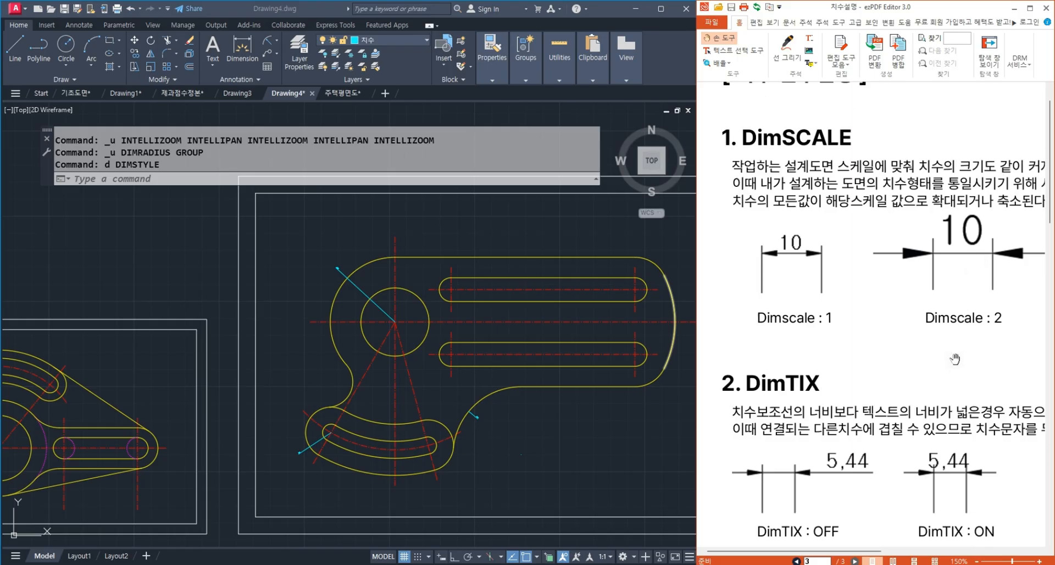
scroll(952, 359, "down", 15)
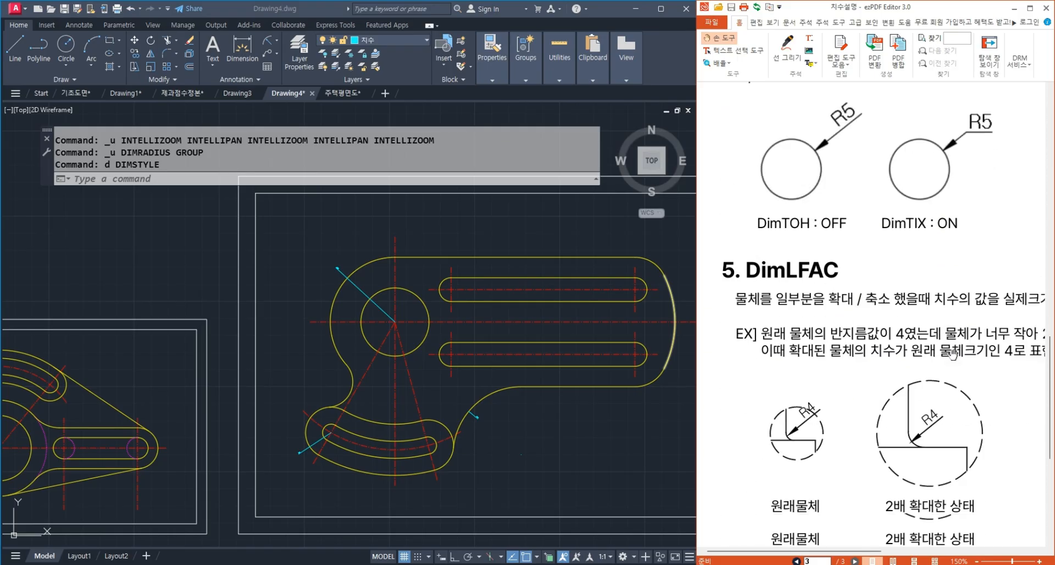
mouse_move(952, 368)
left_mouse_down()
mouse_move(932, 366)
mouse_move(946, 362)
left_mouse_up()
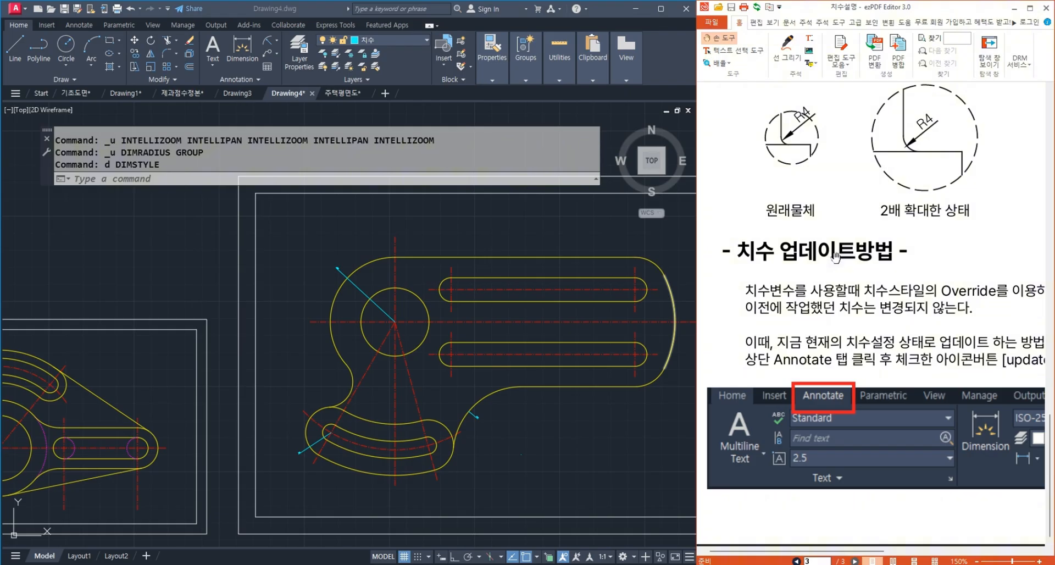
left_click_drag(921, 325, 862, 321)
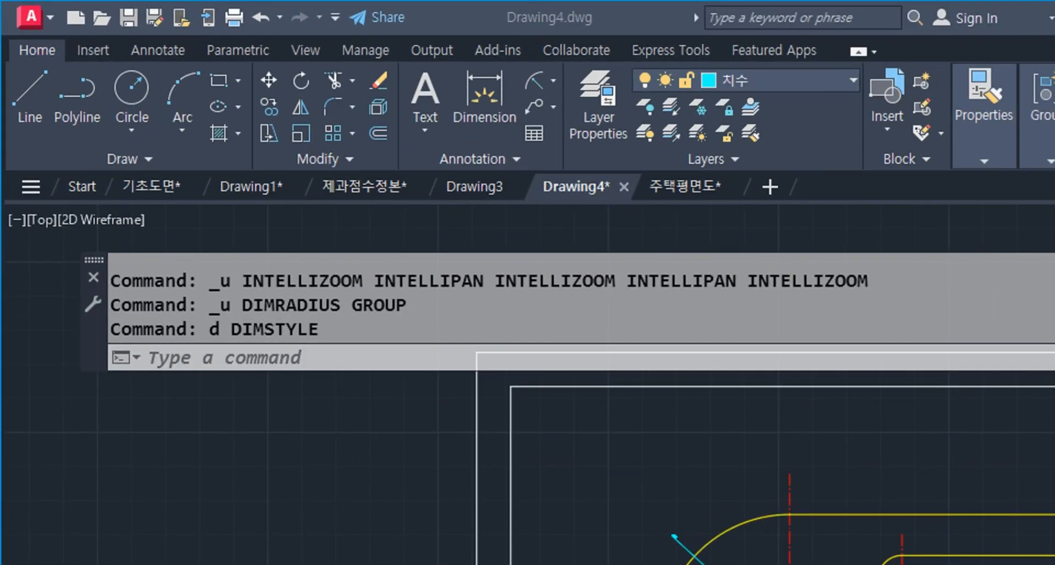
left_click_drag(91, 36, 174, 40)
mouse_move(117, 74)
left_mouse_down()
mouse_move(229, 34)
mouse_move(195, 91)
left_mouse_up()
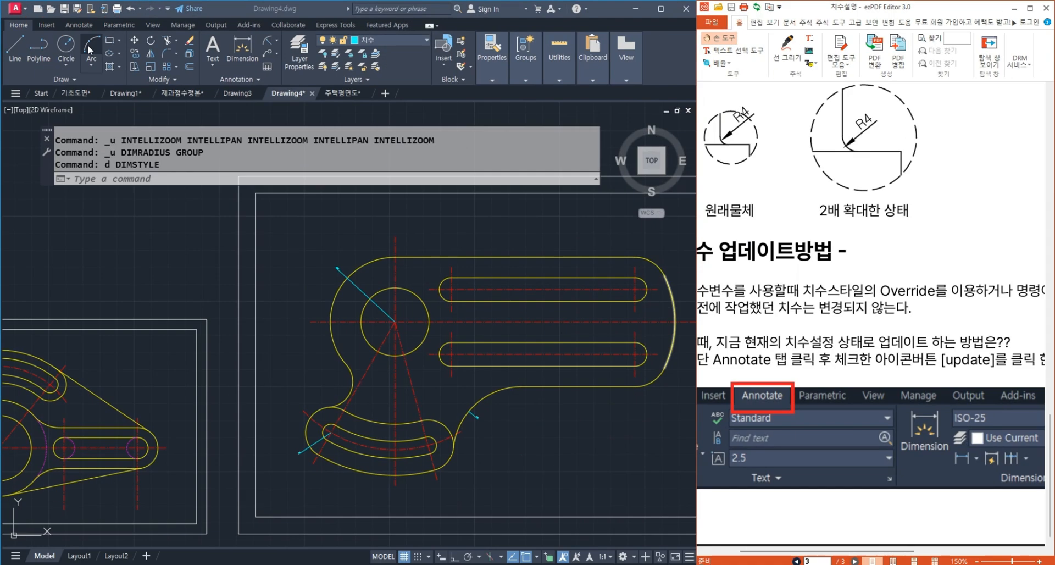
Step: Update the large part's three existing radius dimensions to the current overridden dimension style
left_click(80, 25)
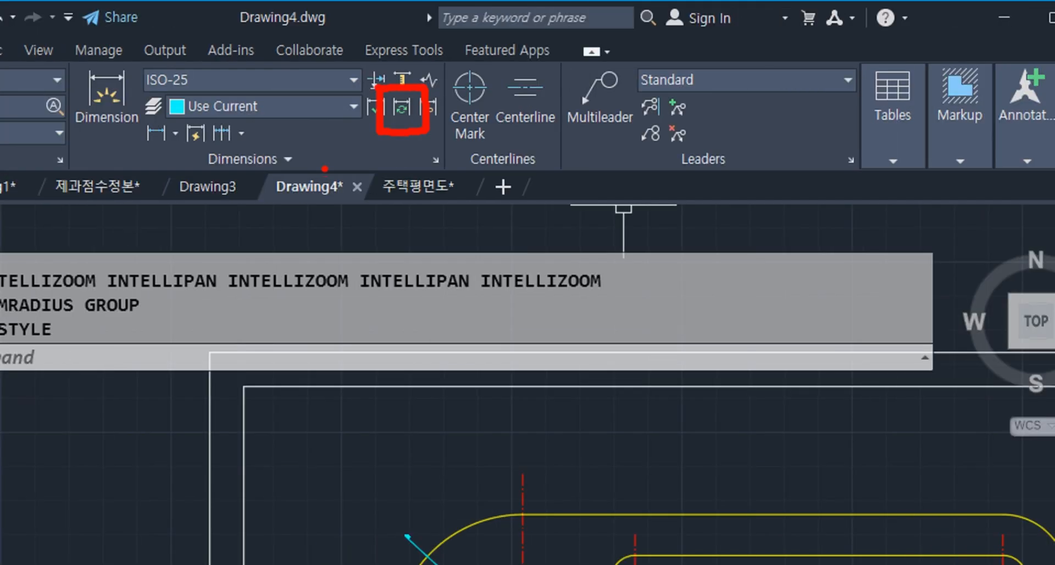
mouse_move(259, 177)
left_mouse_down()
mouse_move(94, 219)
mouse_move(288, 172)
left_mouse_up()
left_click_drag(205, 181, 254, 186)
left_click_drag(434, 203, 391, 147)
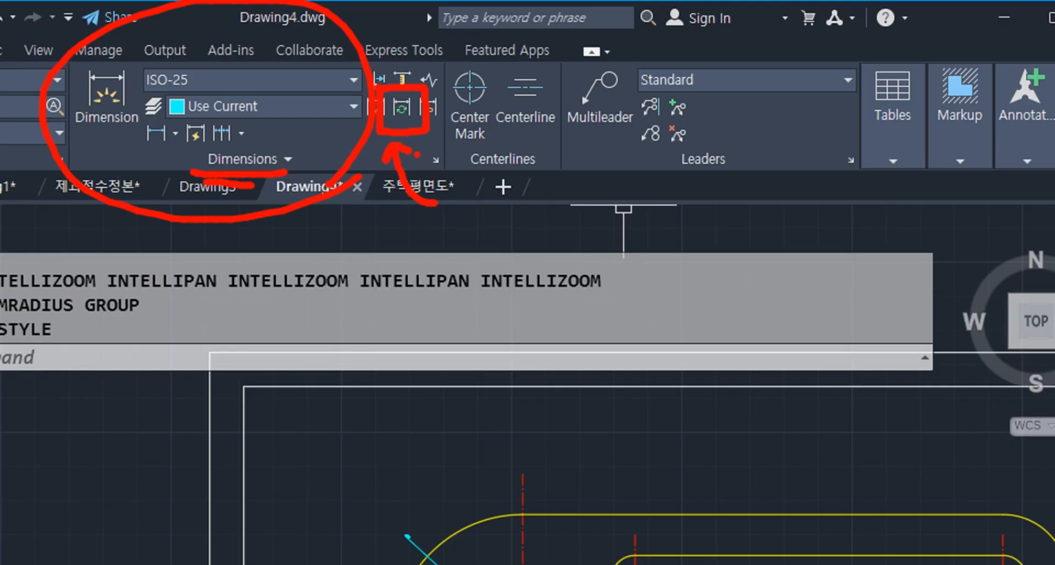
key("Escape")
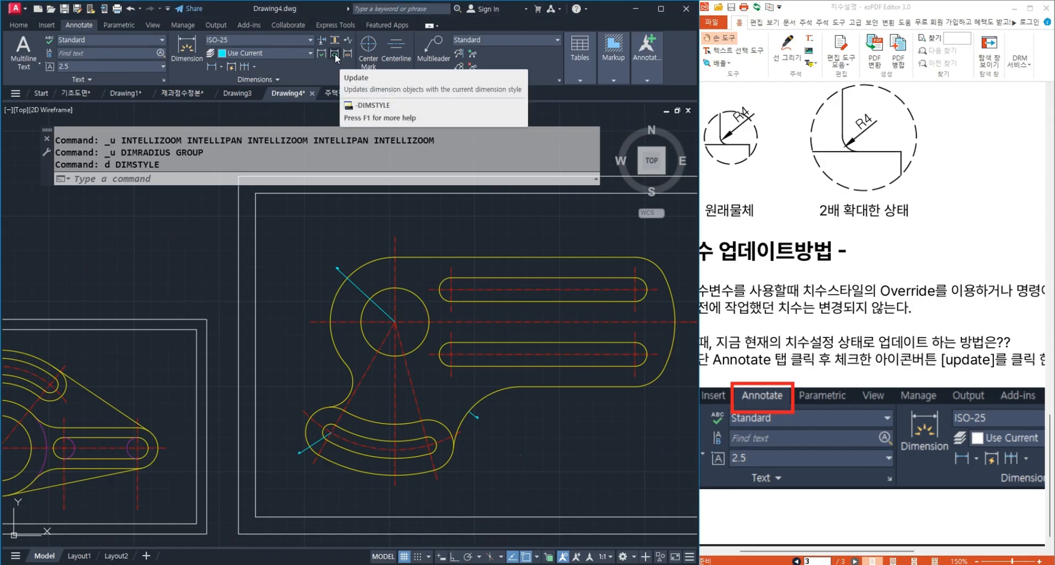
left_click(335, 54)
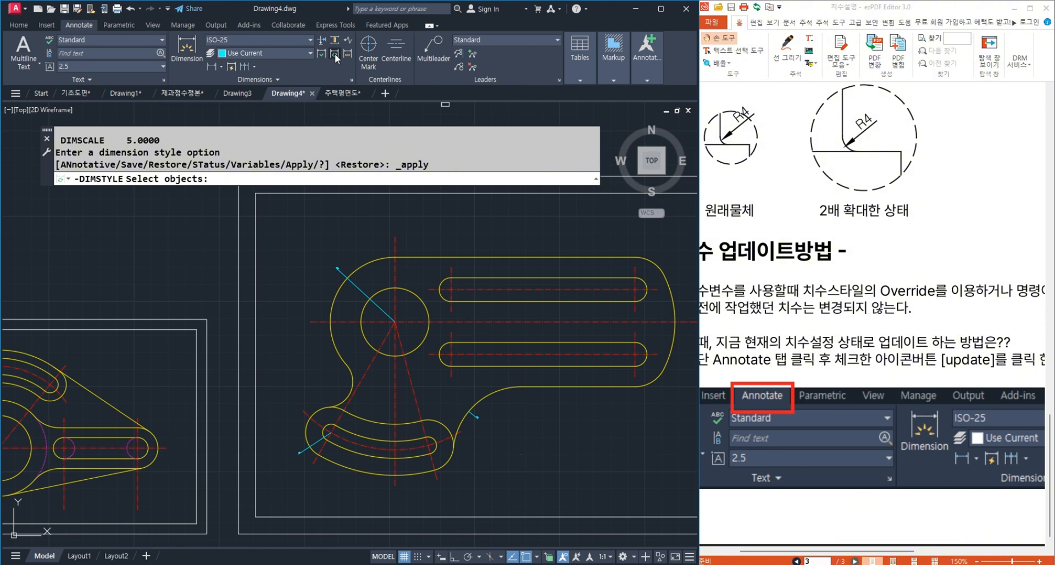
left_click(338, 270)
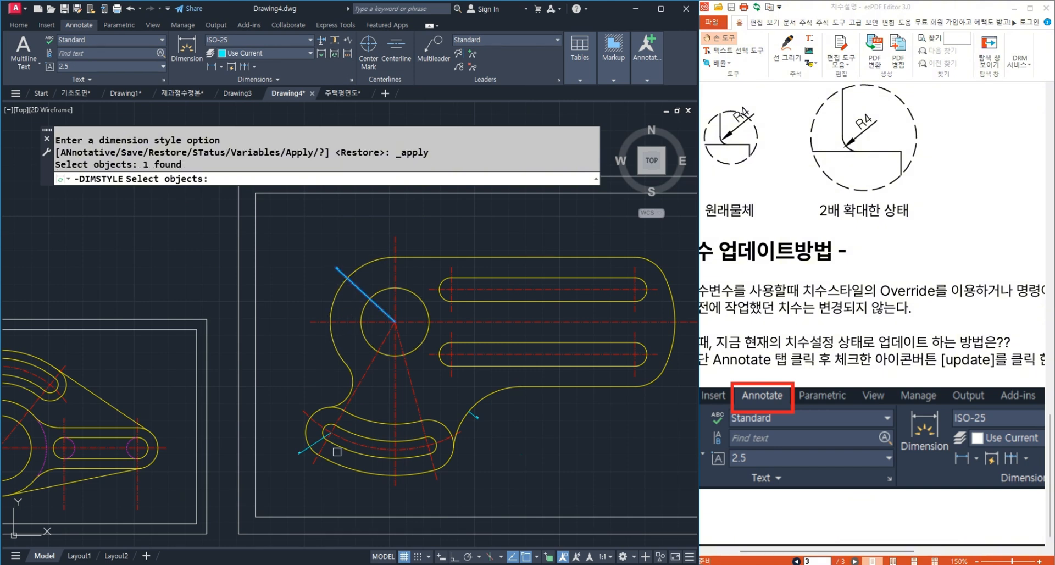
left_click(298, 451)
left_click(474, 416)
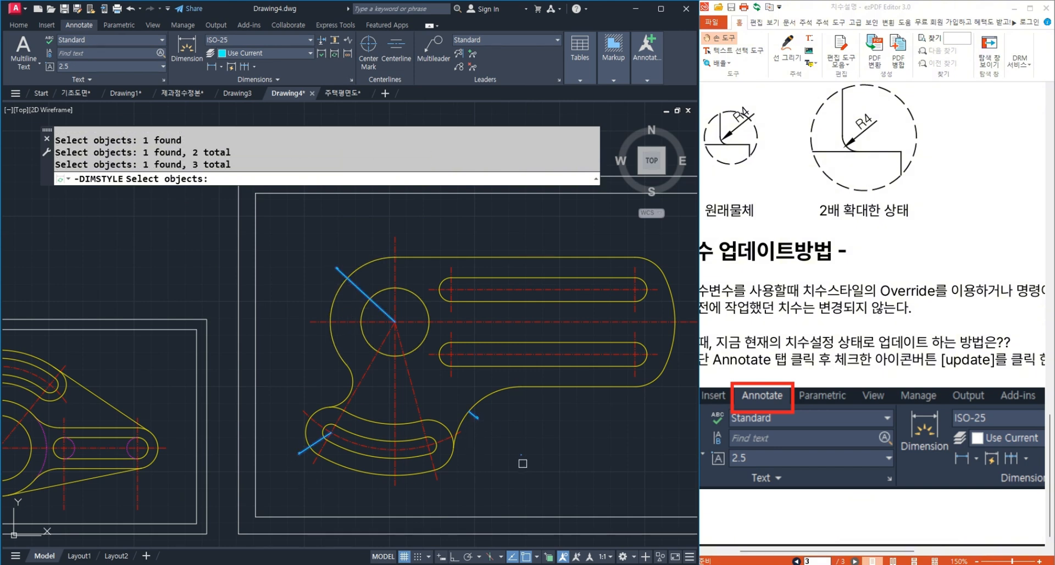
left_click(535, 482)
left_click(284, 237)
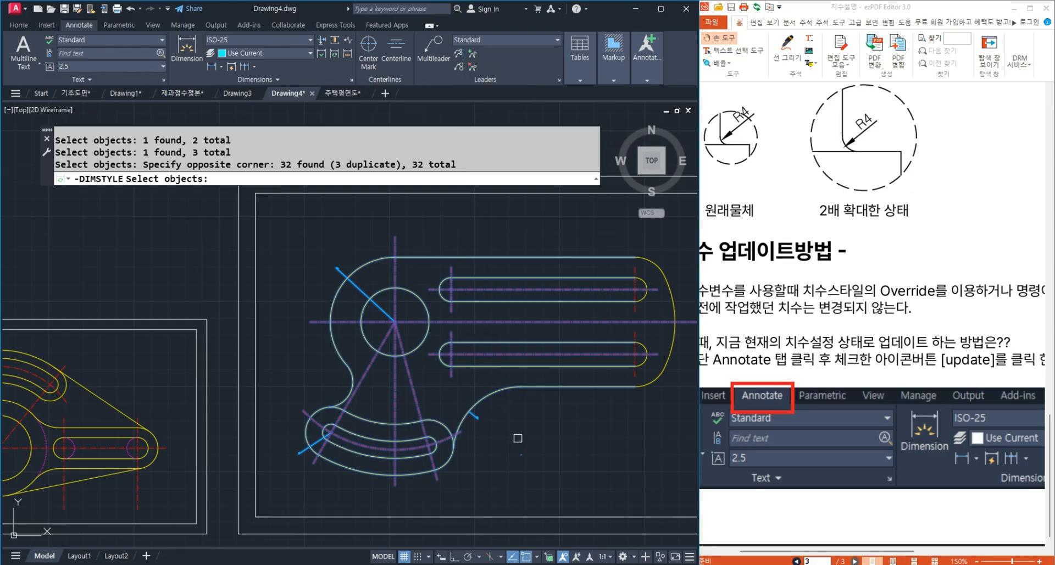
key("Return")
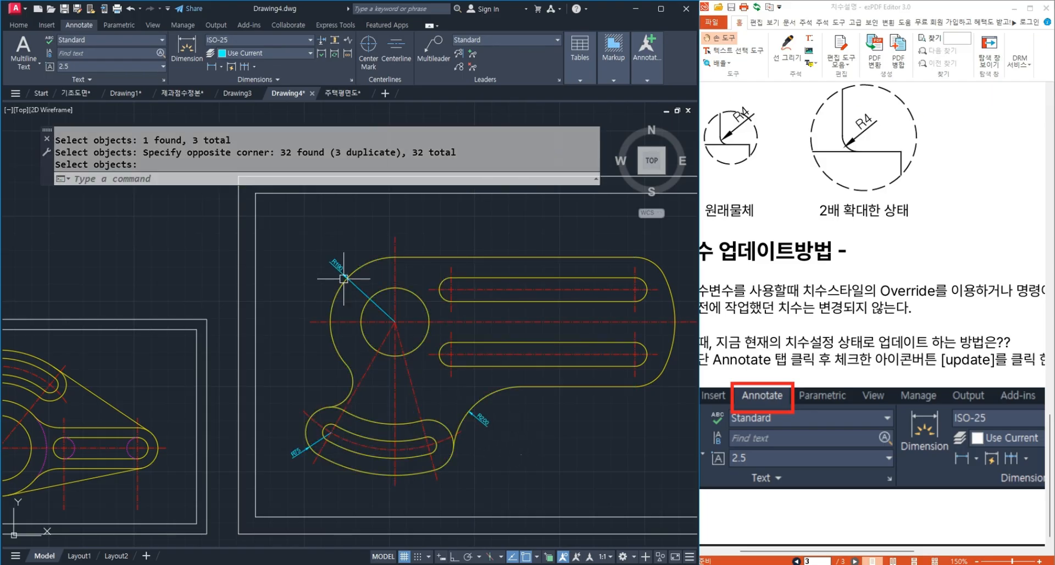
scroll(345, 317, "up", 4)
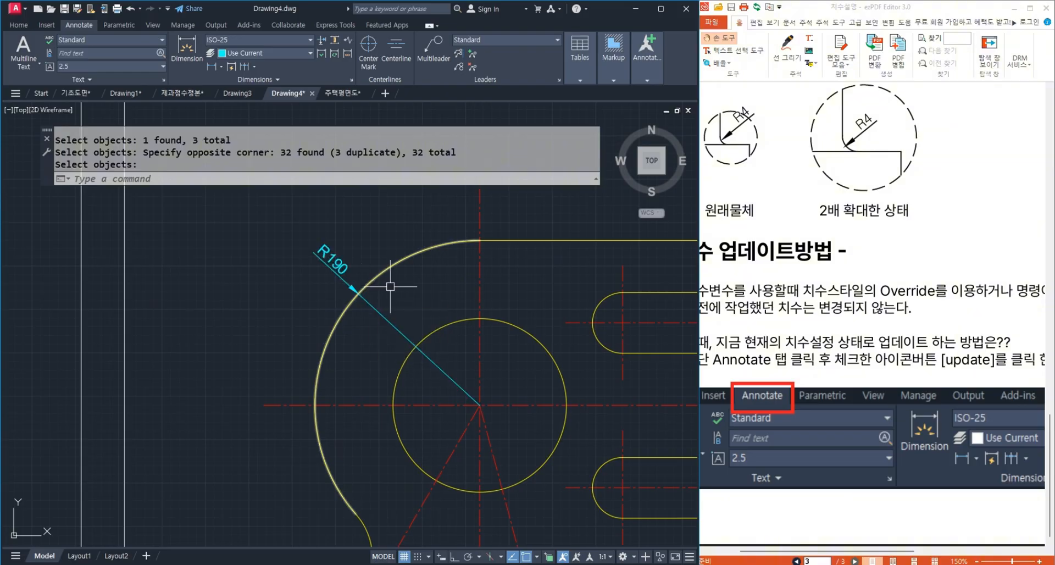
Step: Copy the large part with its A4 frame and radius dimensions to an empty spot beside the original frame
scroll(395, 285, "down", 4)
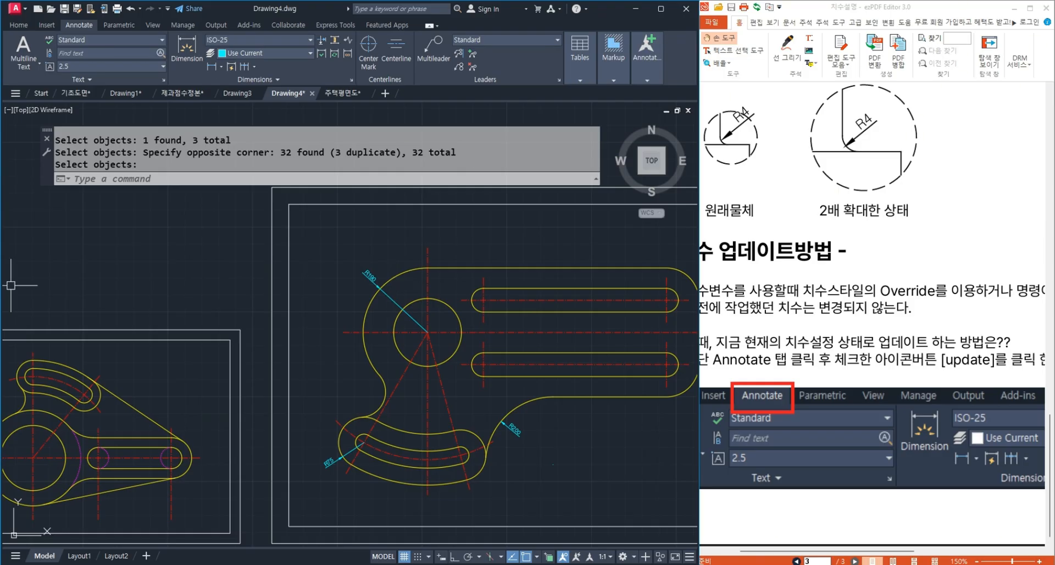
key("Return")
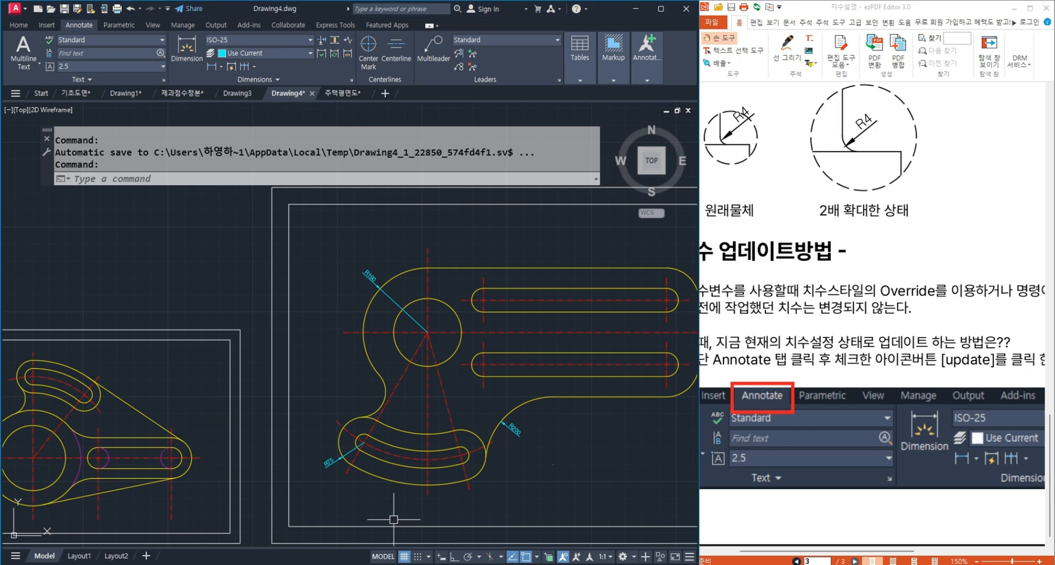
scroll(297, 412, "down", 2)
middle_click_drag(467, 446, 380, 432)
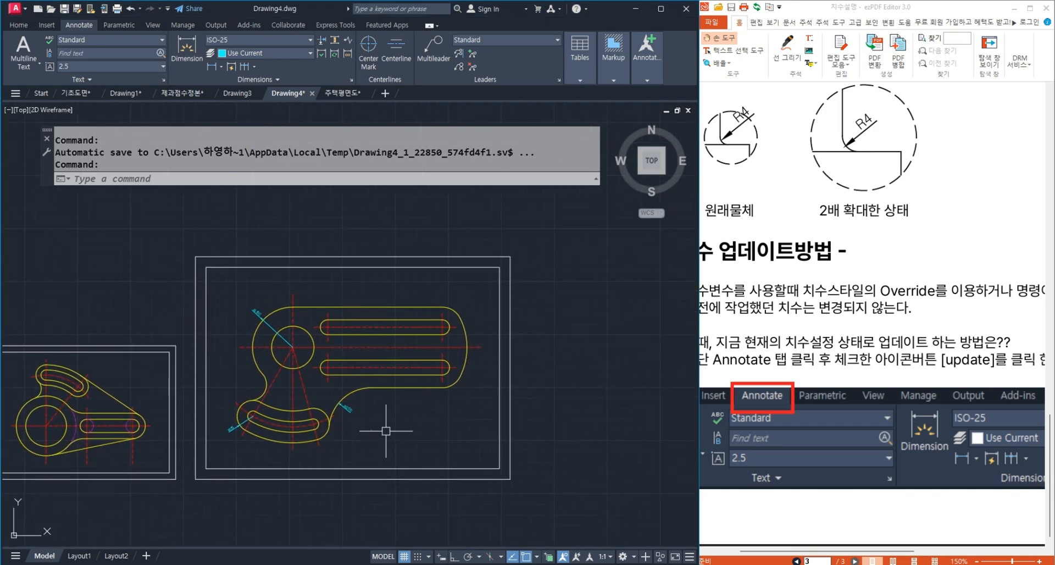
type("co")
key("Return")
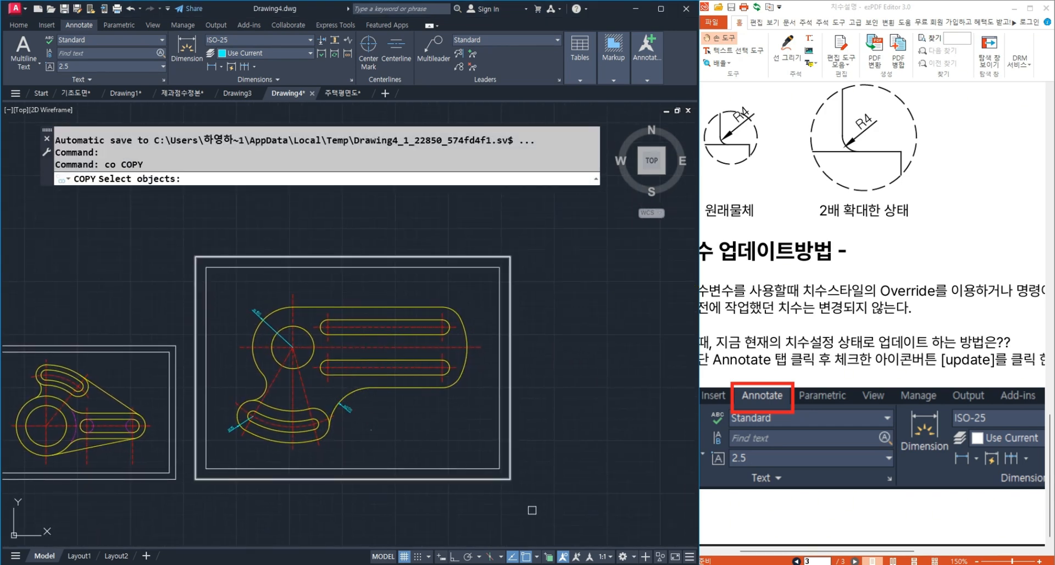
left_click(528, 242)
left_click(192, 484)
key("Return")
left_click(195, 479)
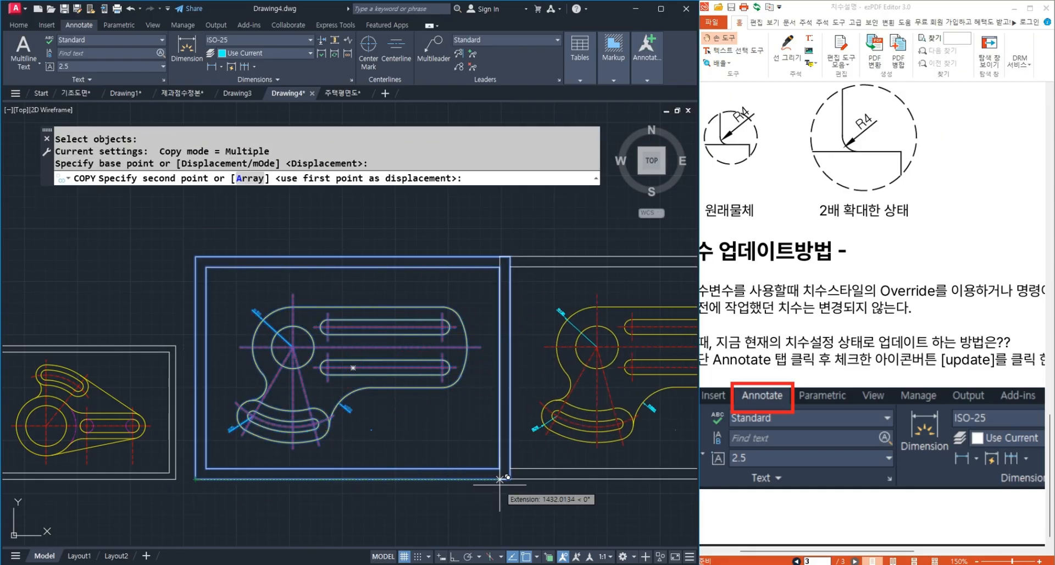
left_click(542, 478)
key("Return")
Step: Scale the copied frame, part and dimensions by a factor of 2 from the frame's lower-left corner
scroll(477, 448, "down", 2)
scroll(477, 448, "up", 2)
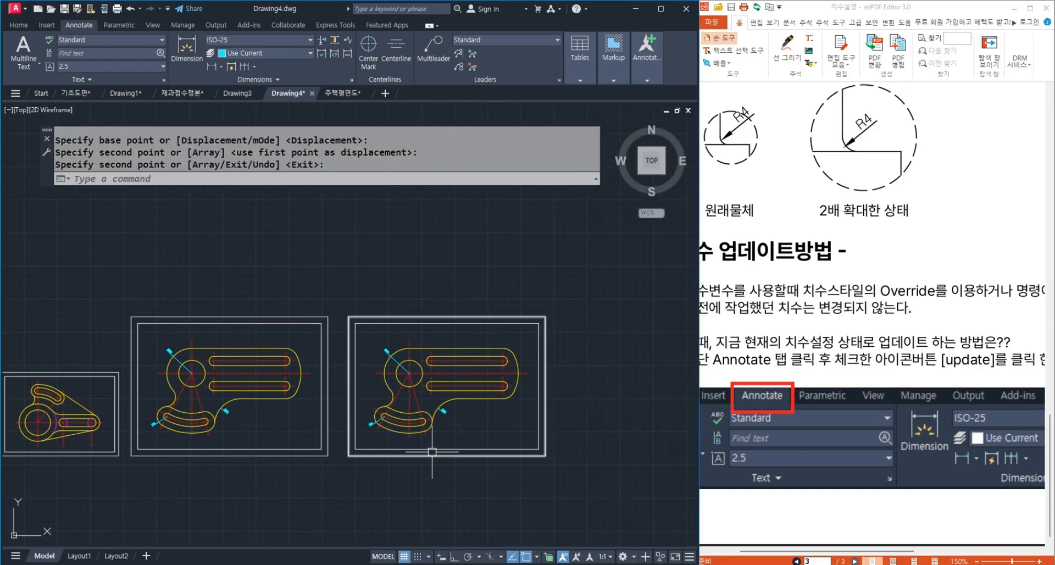
type("sc")
key("Return")
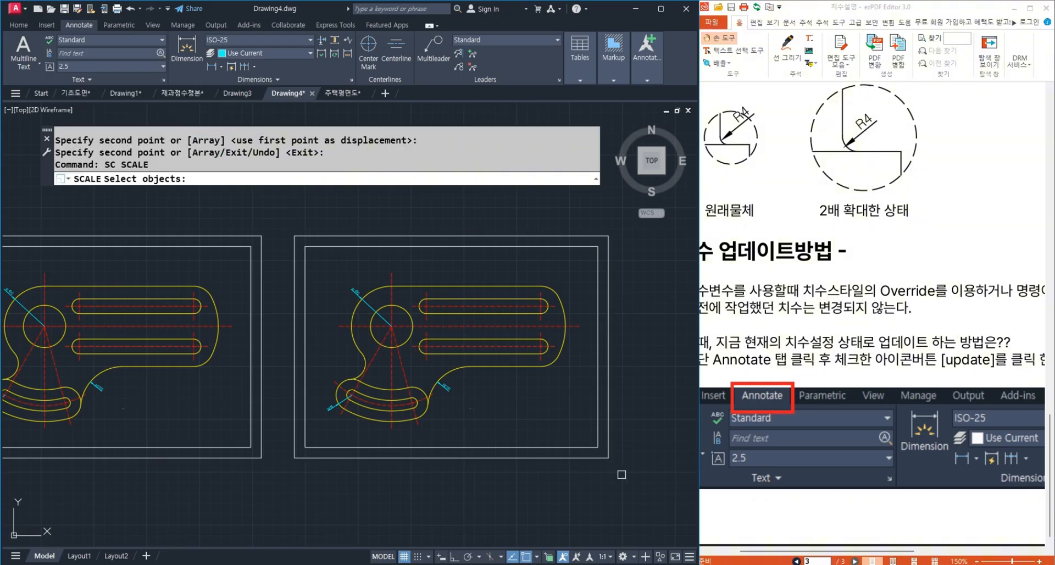
left_click(637, 488)
left_click(293, 235)
key("Return")
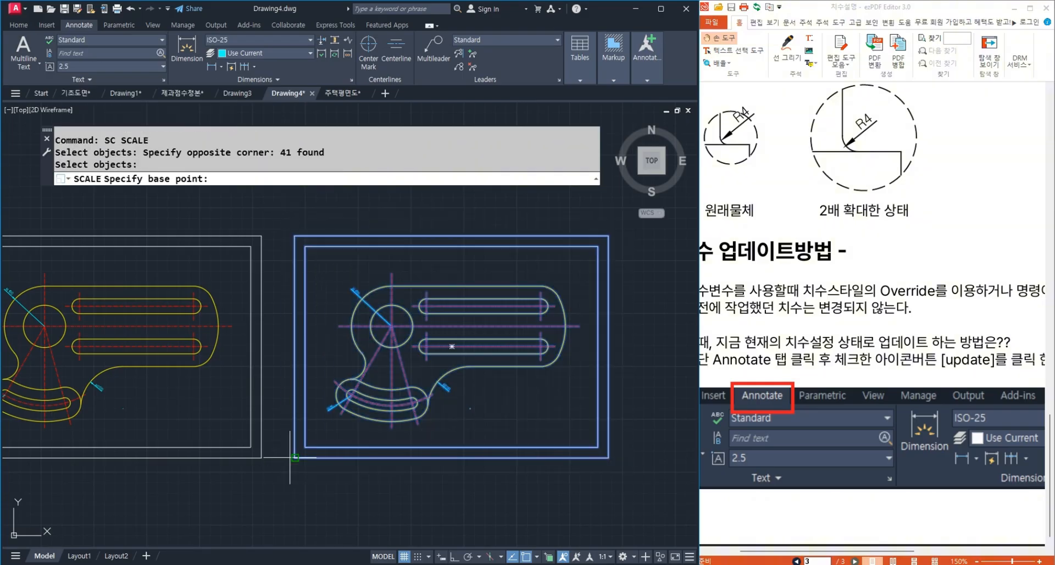
left_click(294, 457)
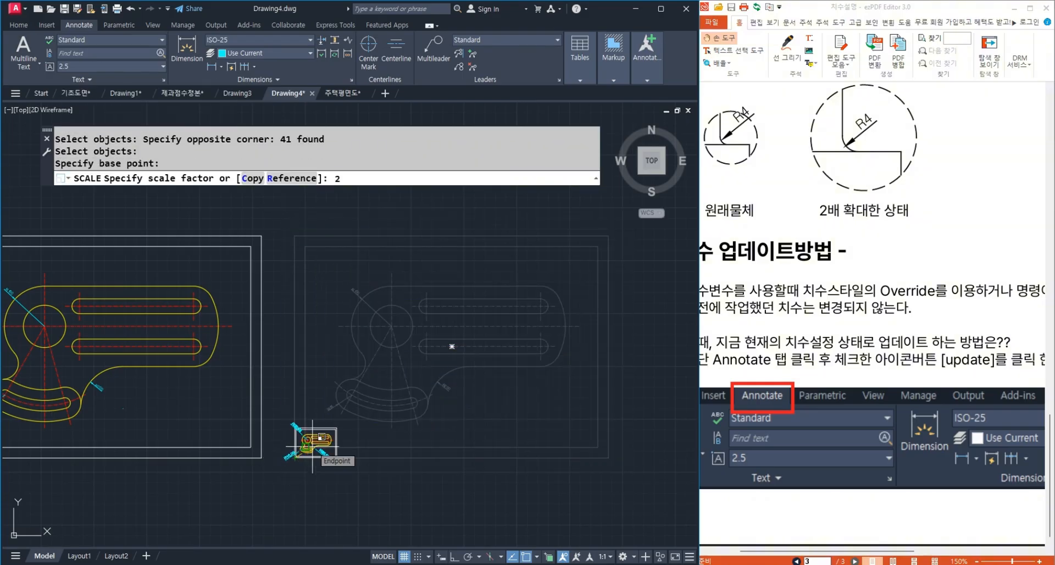
key("Return")
Step: Examine the radius dimensions' text and arrow size in the enlarged copy against the original large part's frame
scroll(482, 398, "down", 2)
middle_click_drag(483, 399, 441, 443)
scroll(379, 251, "up", 6)
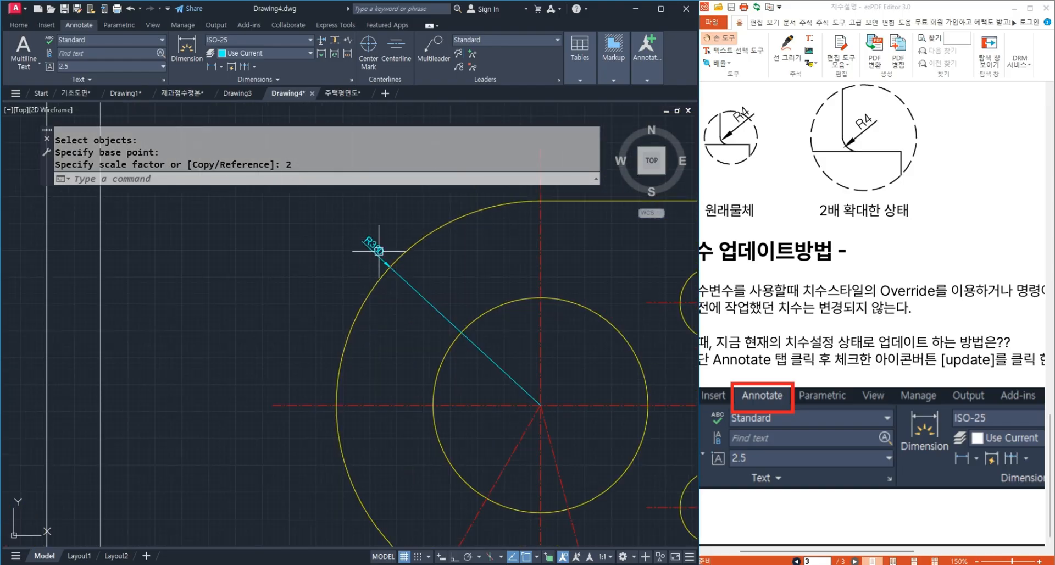
scroll(379, 251, "down", 4)
scroll(366, 285, "up", 1)
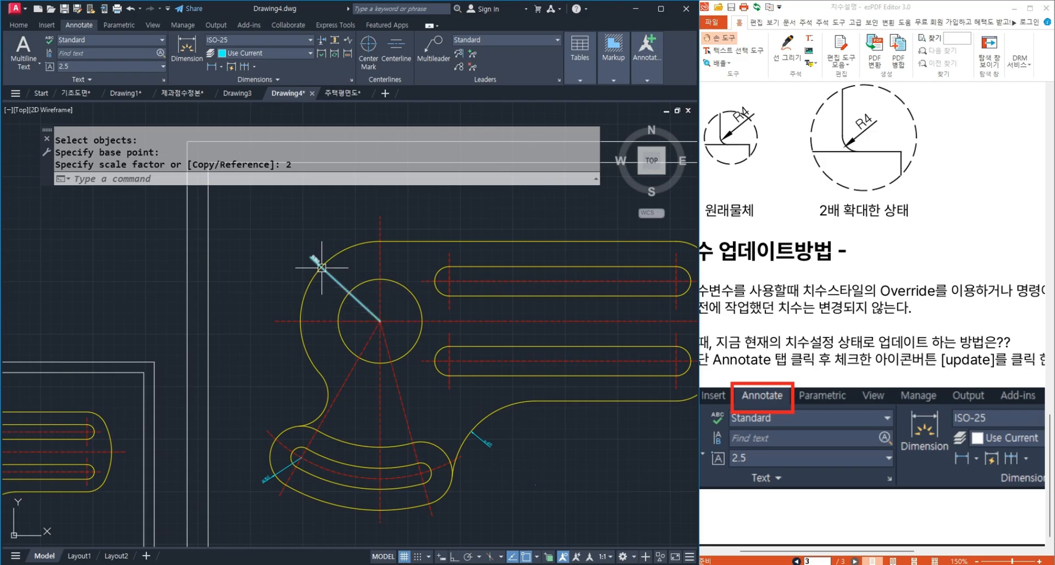
scroll(440, 297, "down", 2)
scroll(45, 411, "up", 4)
middle_click_drag(136, 442, 138, 390)
scroll(125, 425, "down", 1)
middle_click_drag(130, 437, 203, 486)
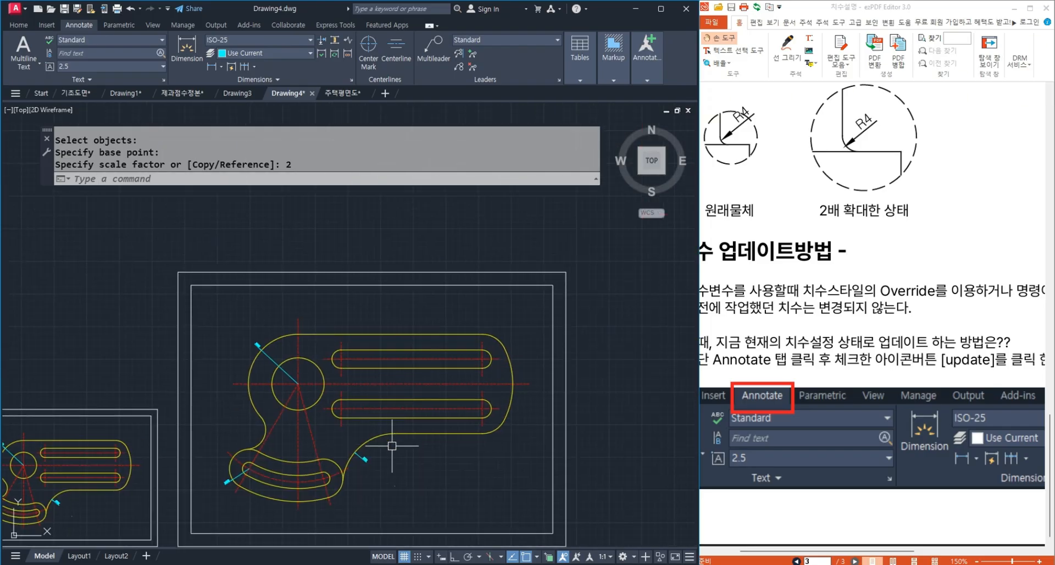
scroll(392, 446, "up", 2)
middle_click_drag(391, 447, 405, 412)
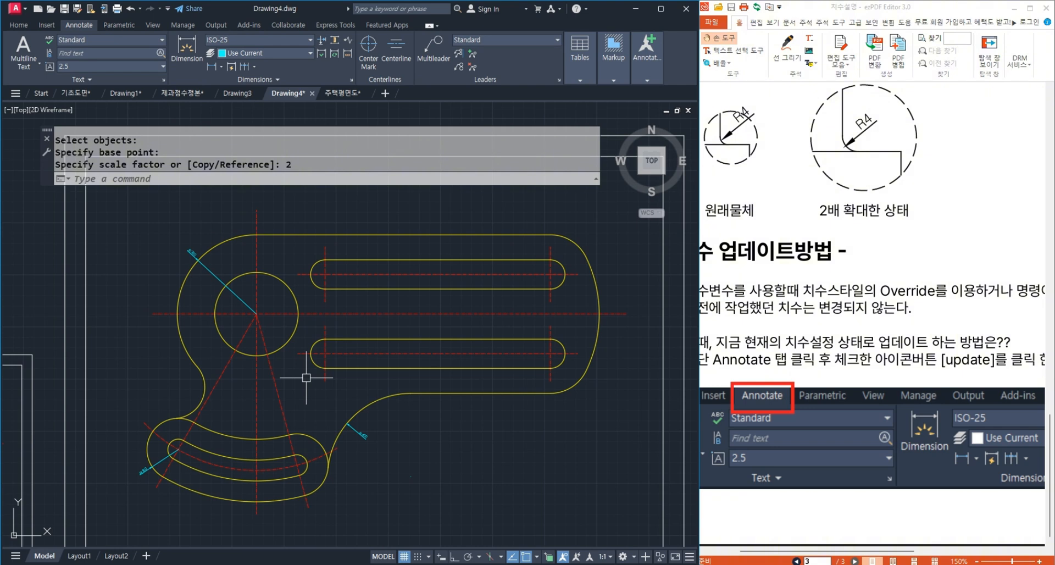
Step: Override the ISO-25 dimension style with an overall scale of 10 for the enlarged frame
type("d")
key("Return")
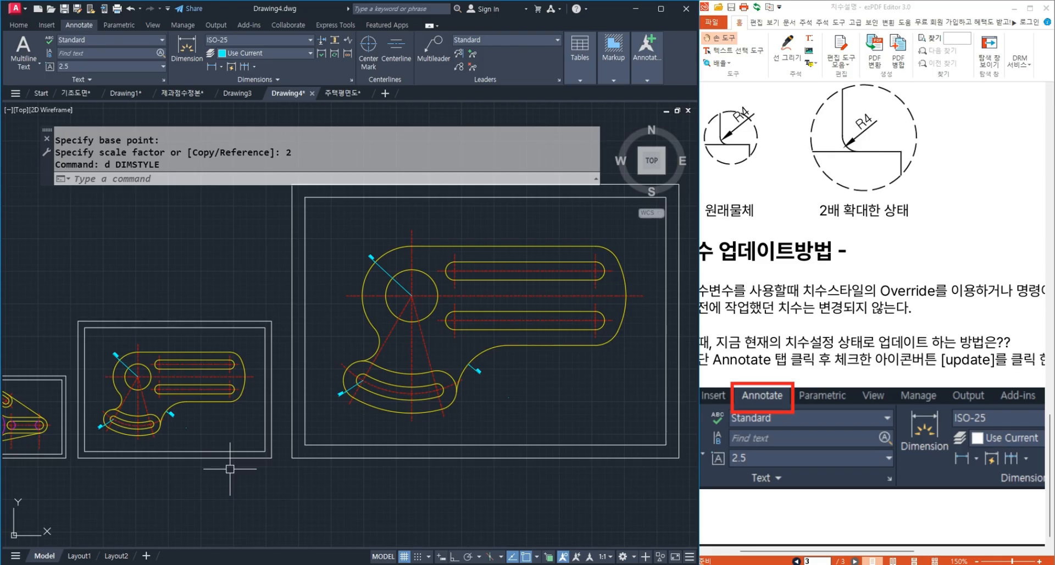
middle_click_drag(493, 372, 368, 410)
type("d")
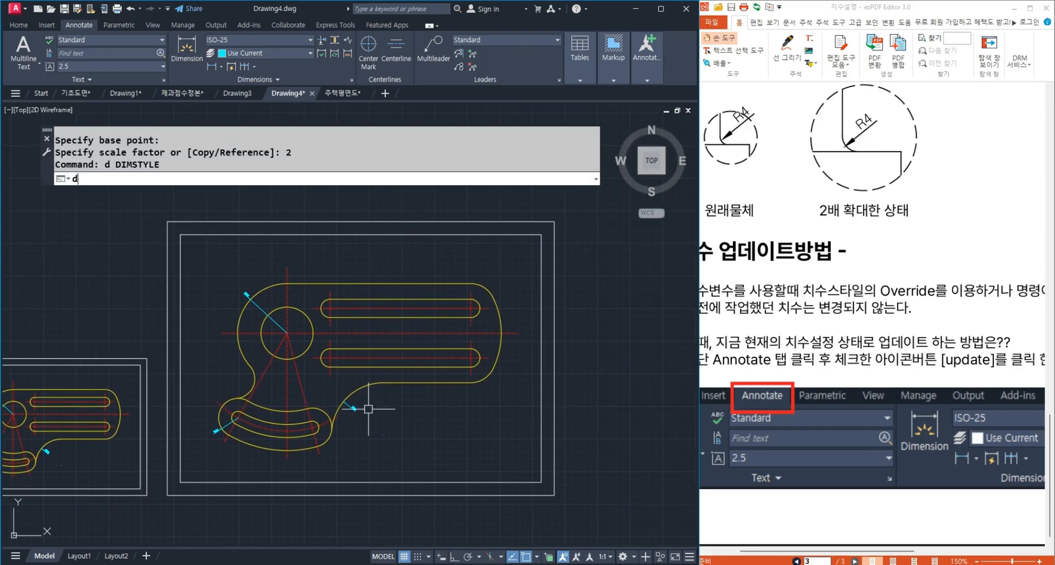
key("Return")
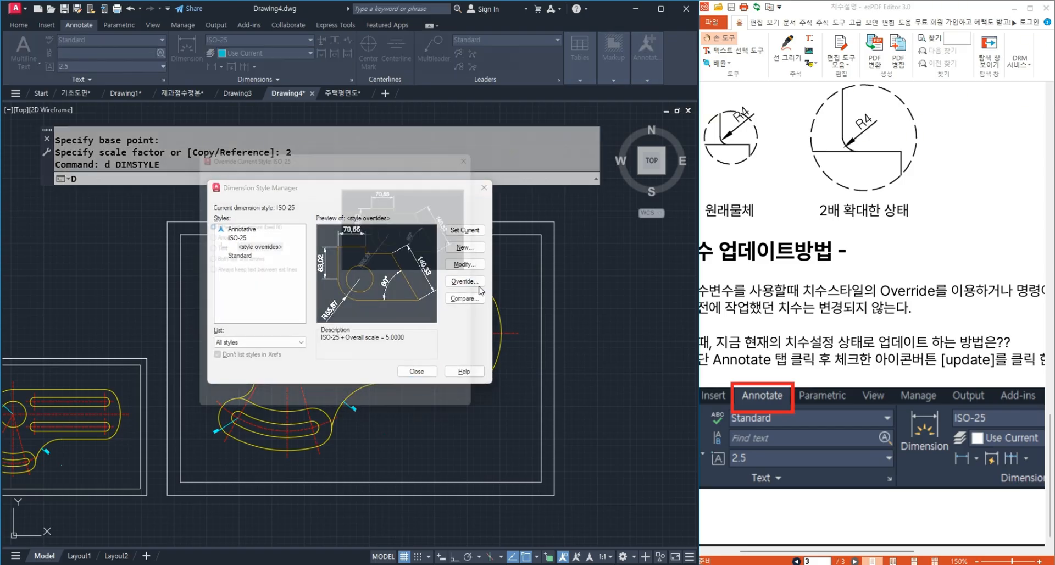
left_click(465, 281)
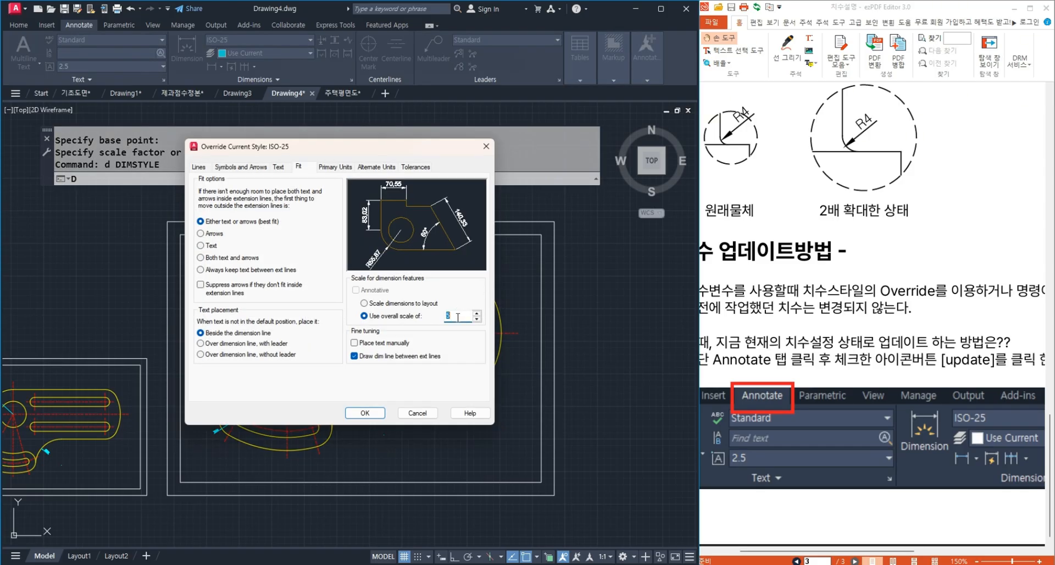
left_click(371, 413)
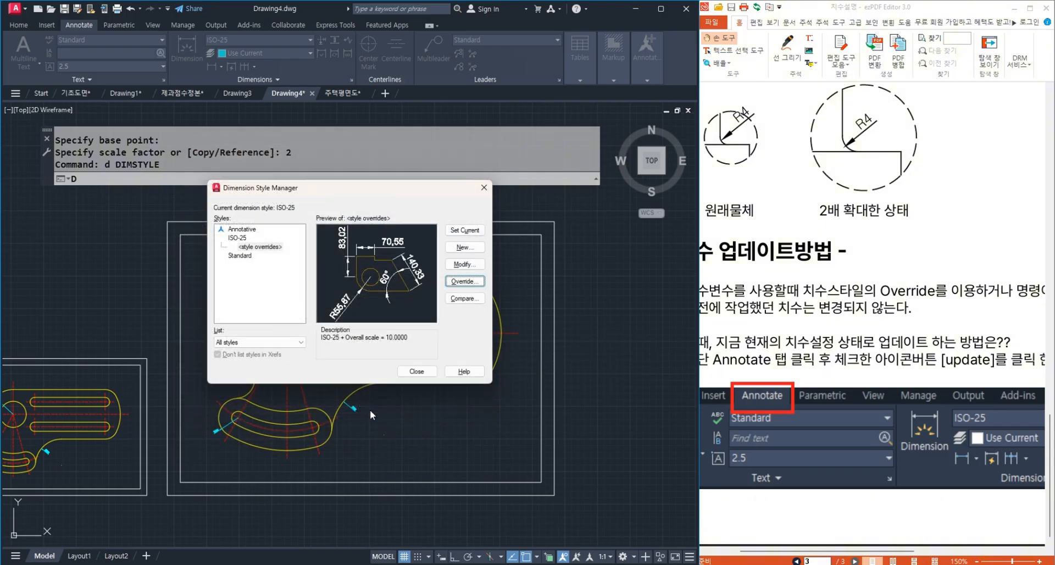
left_click(414, 376)
Step: Test the override with a second radius dimension on the enlarged part's outer arc around the hole, and undo it
middle_click_drag(337, 409, 527, 398)
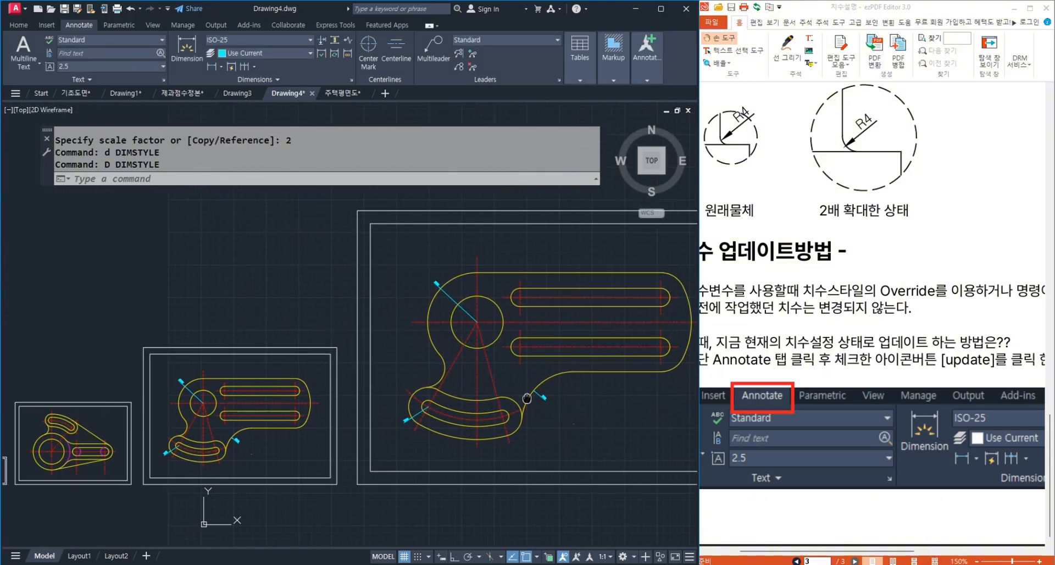
scroll(388, 284, "up", 5)
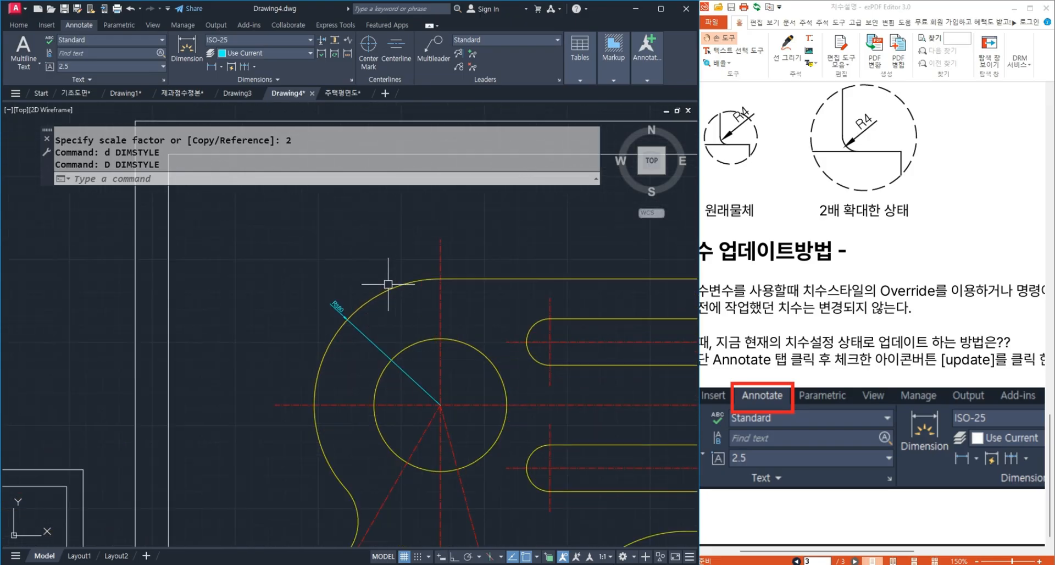
scroll(388, 284, "up", 2)
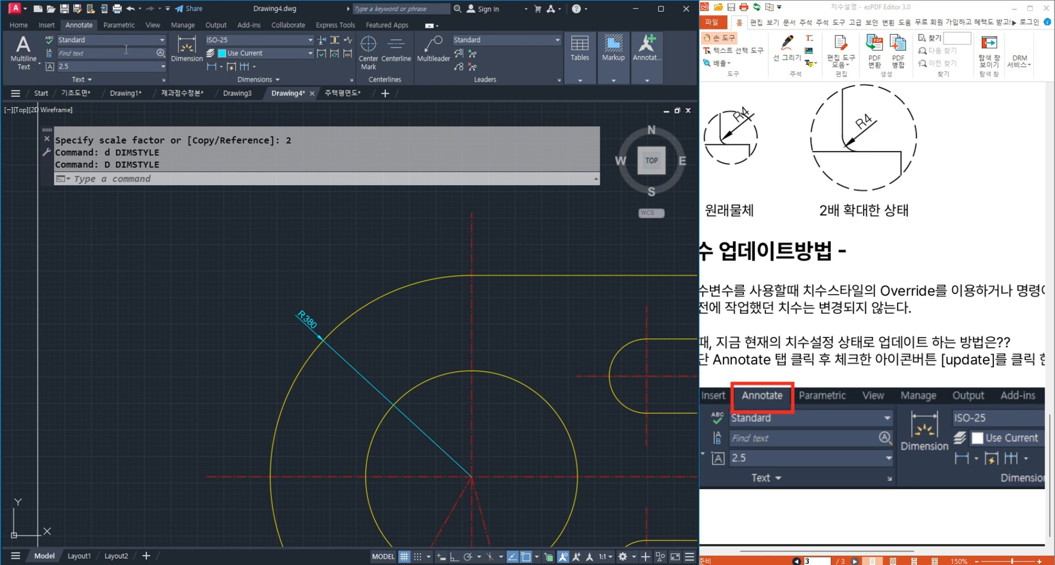
left_click(222, 67)
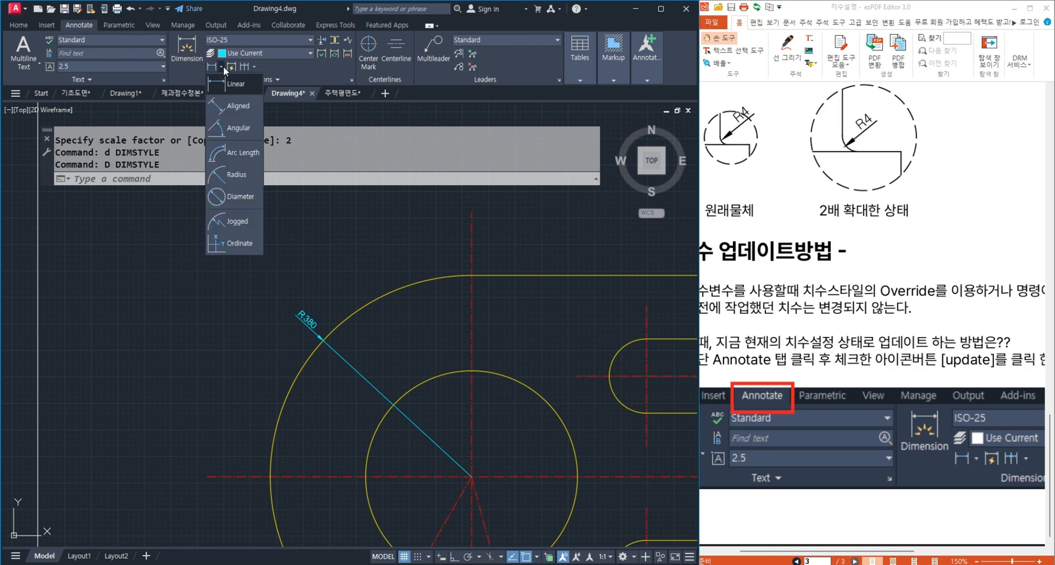
left_click(241, 183)
left_click(362, 305)
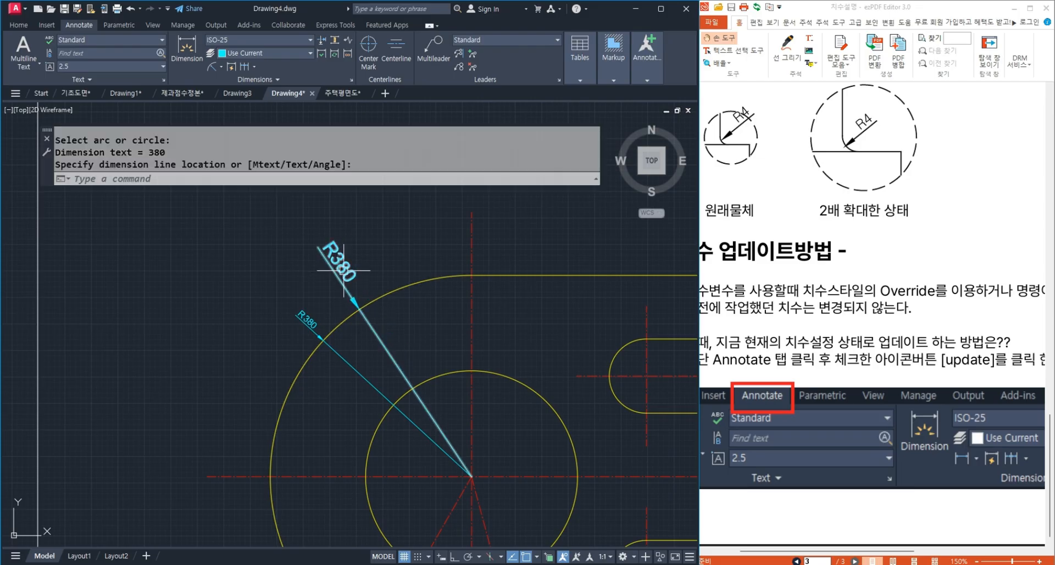
left_click(344, 270)
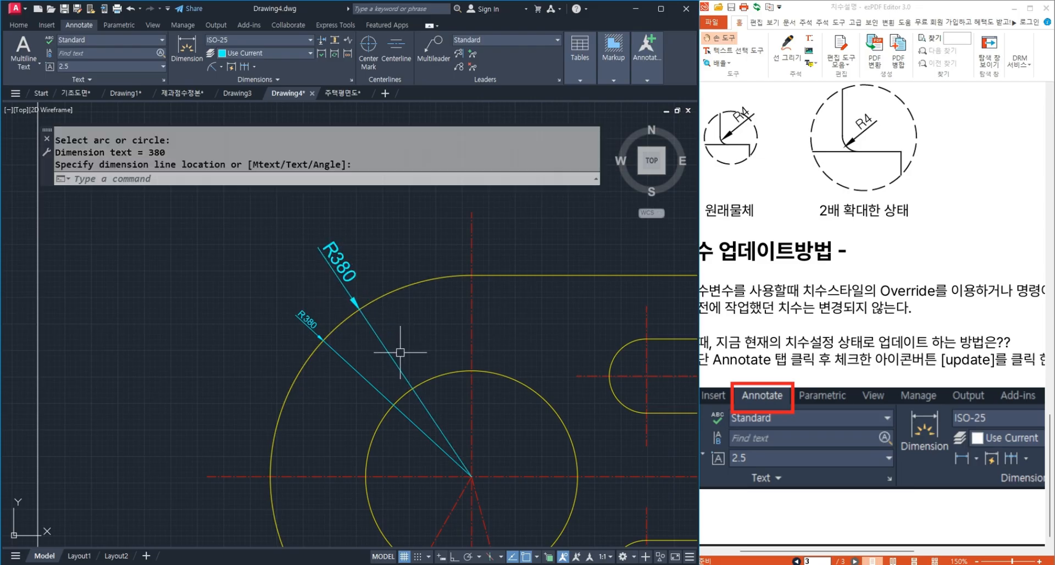
key("ctrl+z")
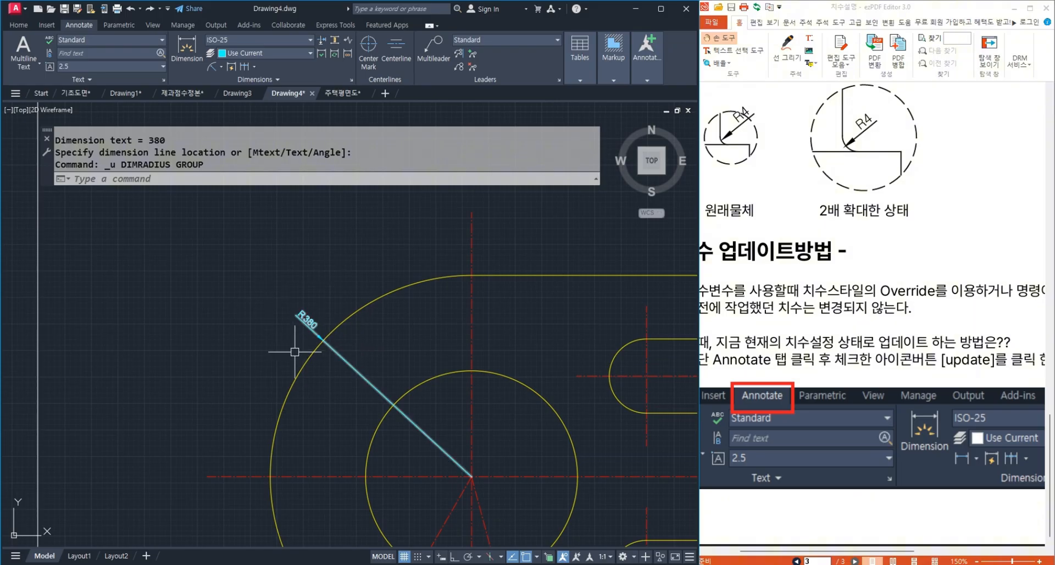
Step: Update the enlarged part's three existing radius dimensions to the current overridden dimension style
scroll(344, 400, "down", 4)
scroll(344, 423, "up", 2)
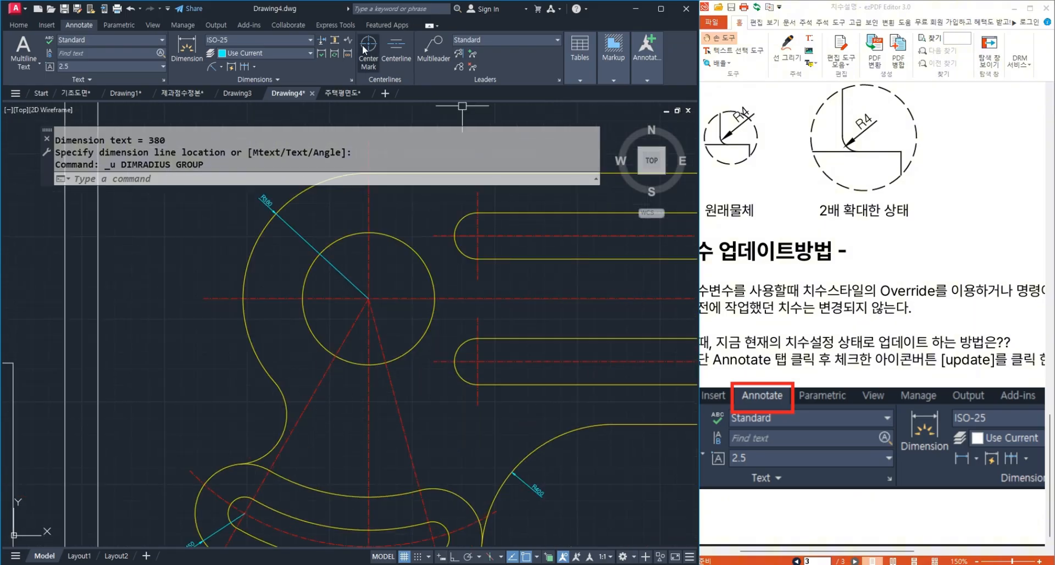
left_click(335, 51)
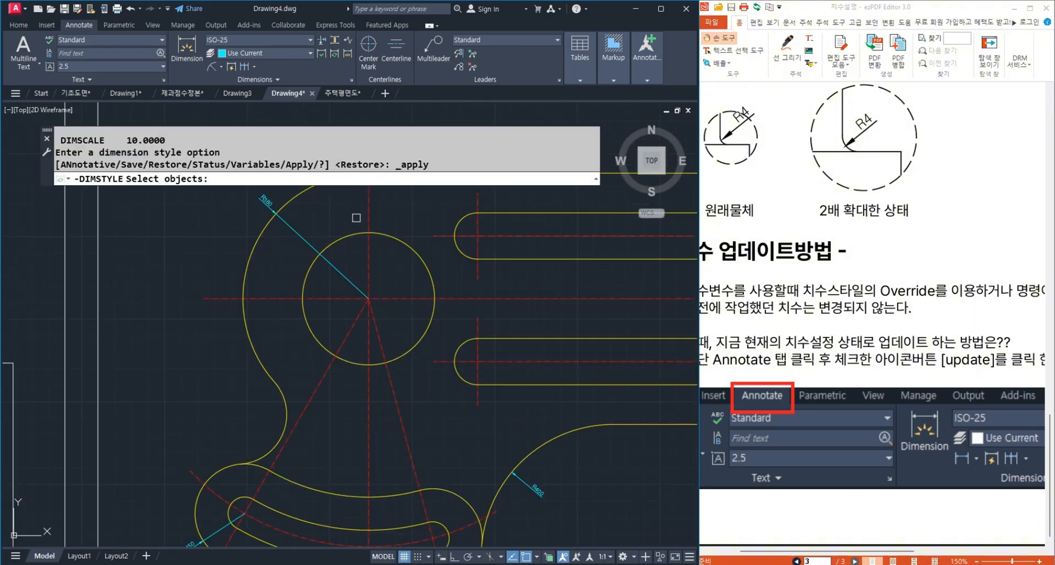
scroll(357, 221, "down", 2)
left_click(341, 249)
left_click(247, 432)
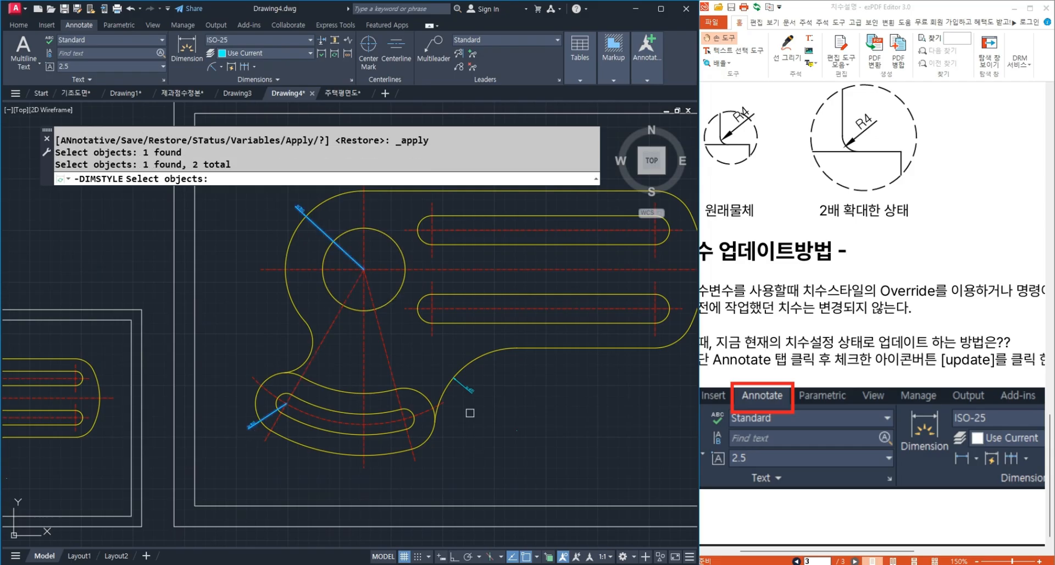
left_click(469, 391)
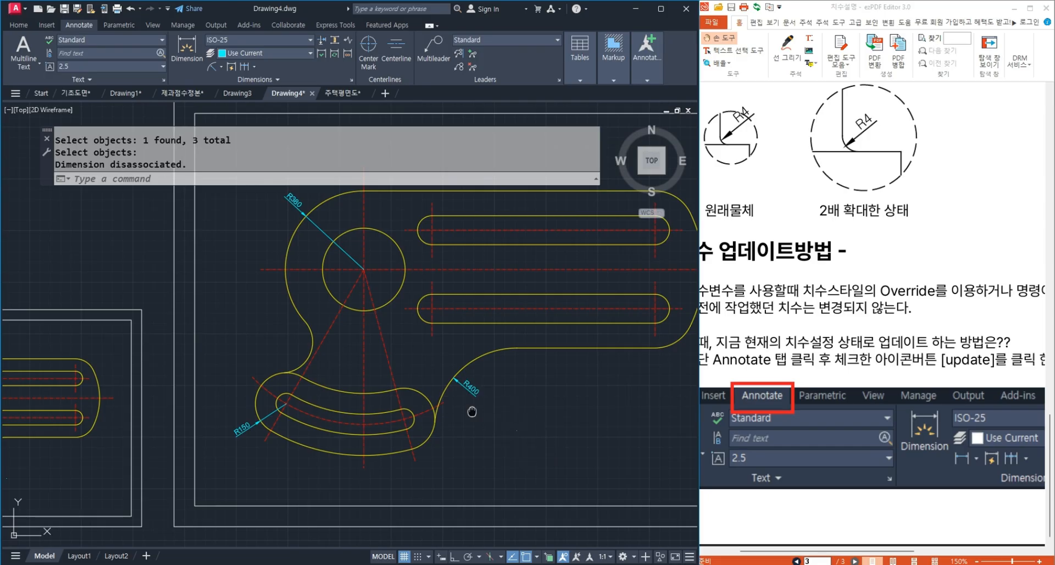
middle_click_drag(471, 409, 503, 433)
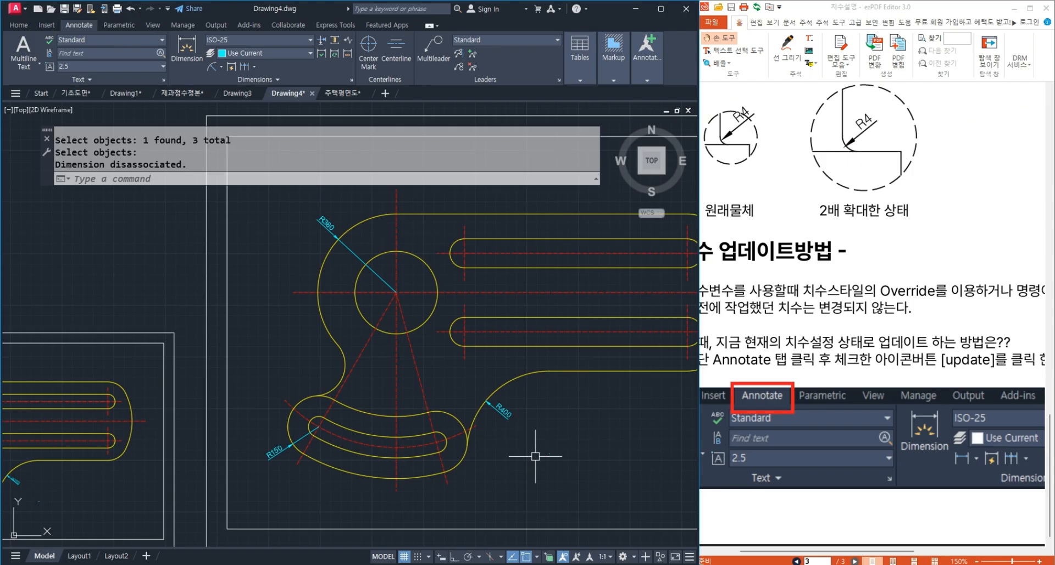
Step: Add radius dimensions to the curved slot's outer end arc and the central hole of the lever part in the second-smallest frame
scroll(530, 420, "down", 7)
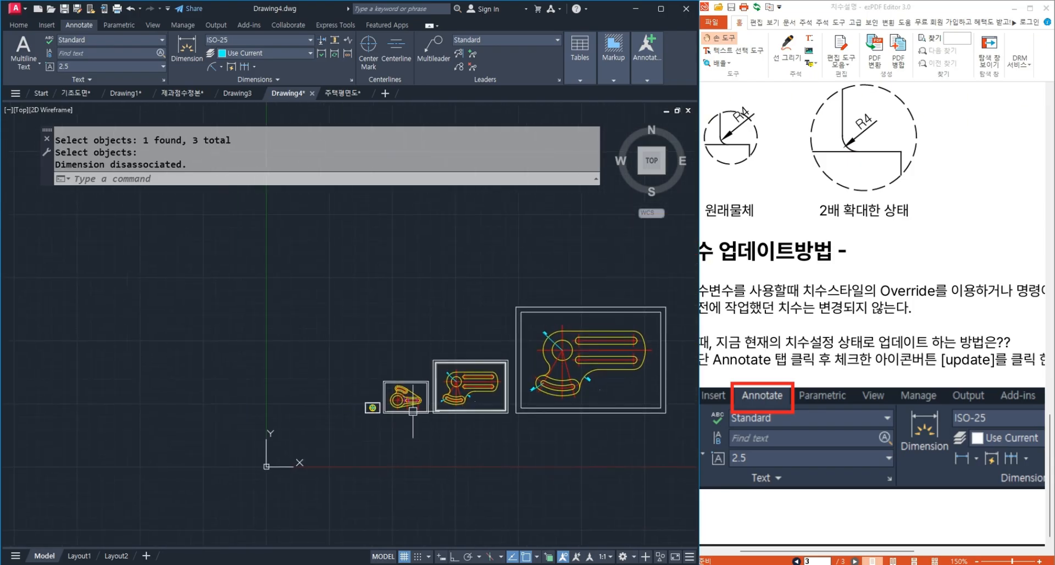
scroll(413, 411, "up", 10)
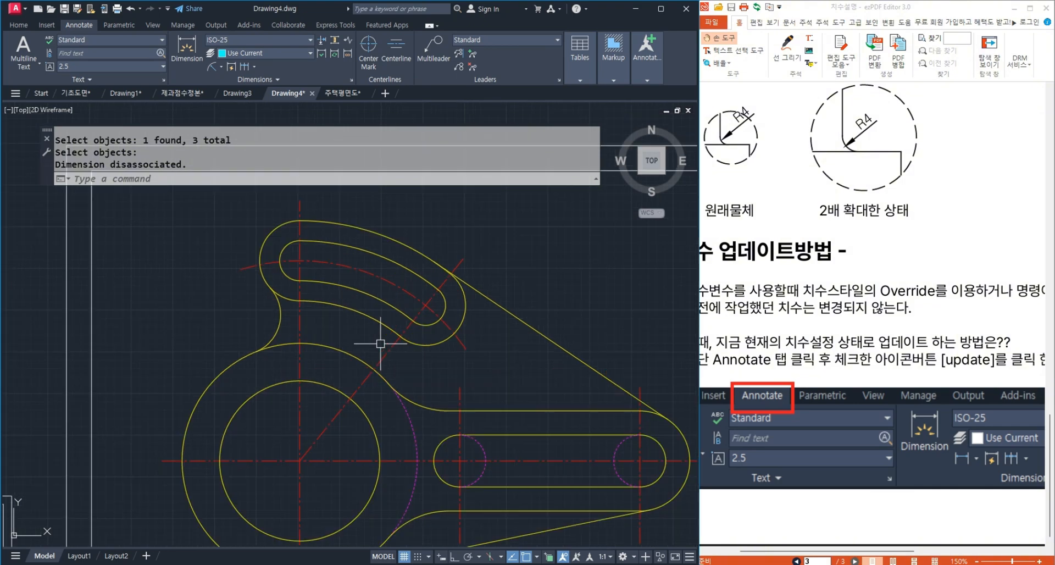
left_click(211, 67)
left_click(268, 234)
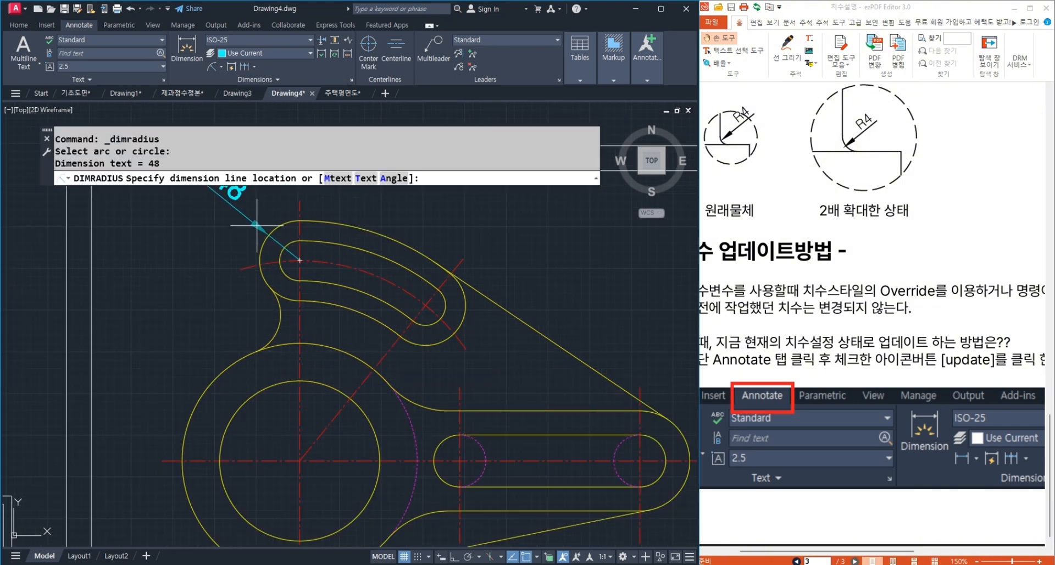
left_click(299, 260)
scroll(291, 270, "down", 2)
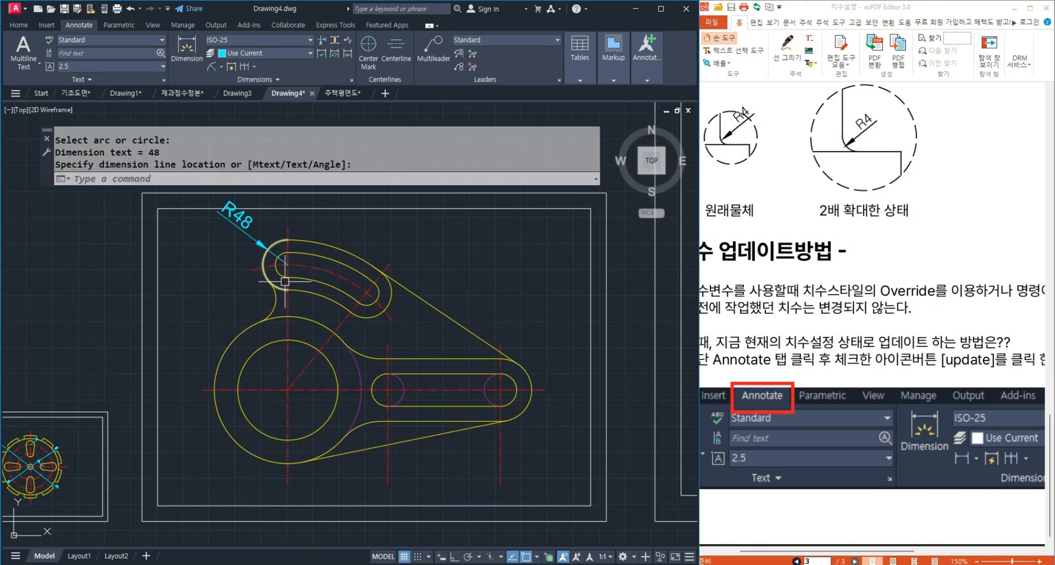
key("Return")
left_click(297, 315)
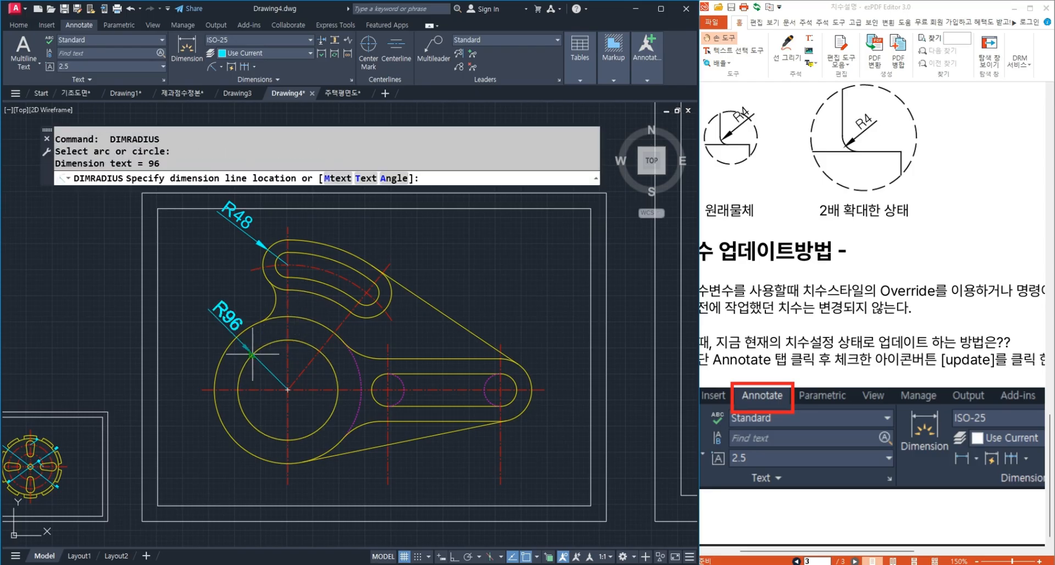
left_click(249, 356)
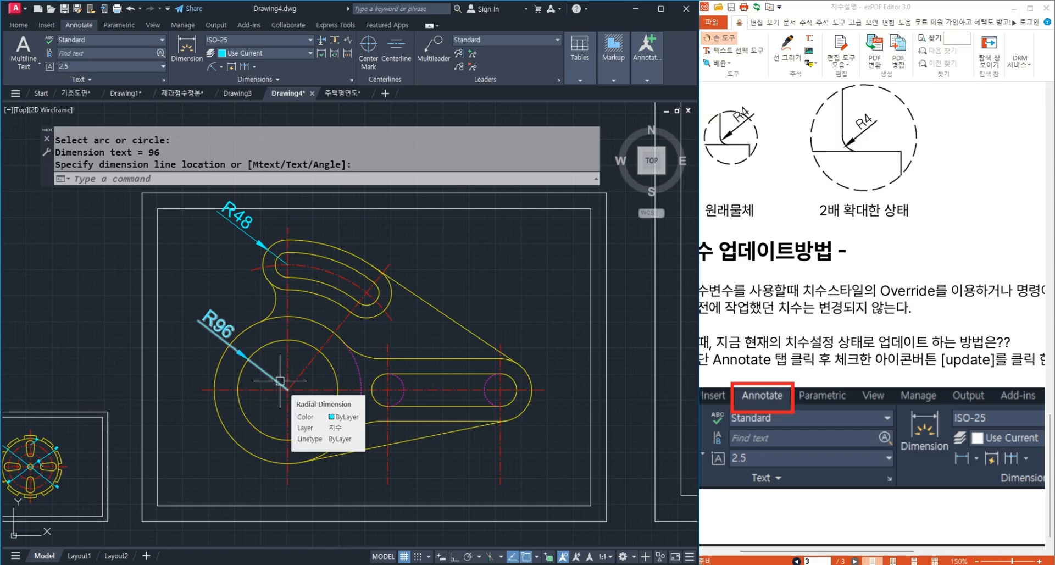
type("d")
key("Return")
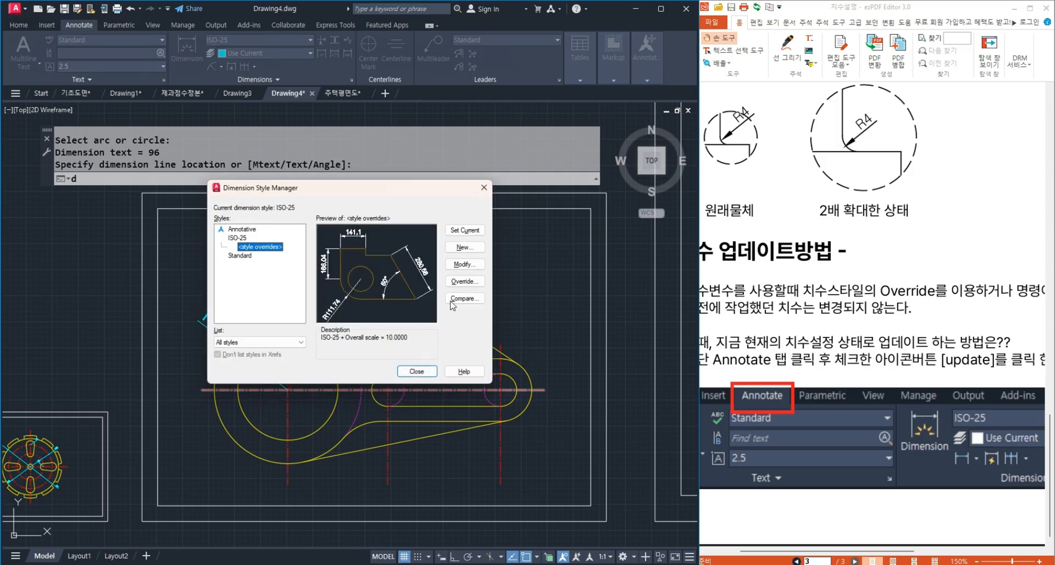
left_click(464, 282)
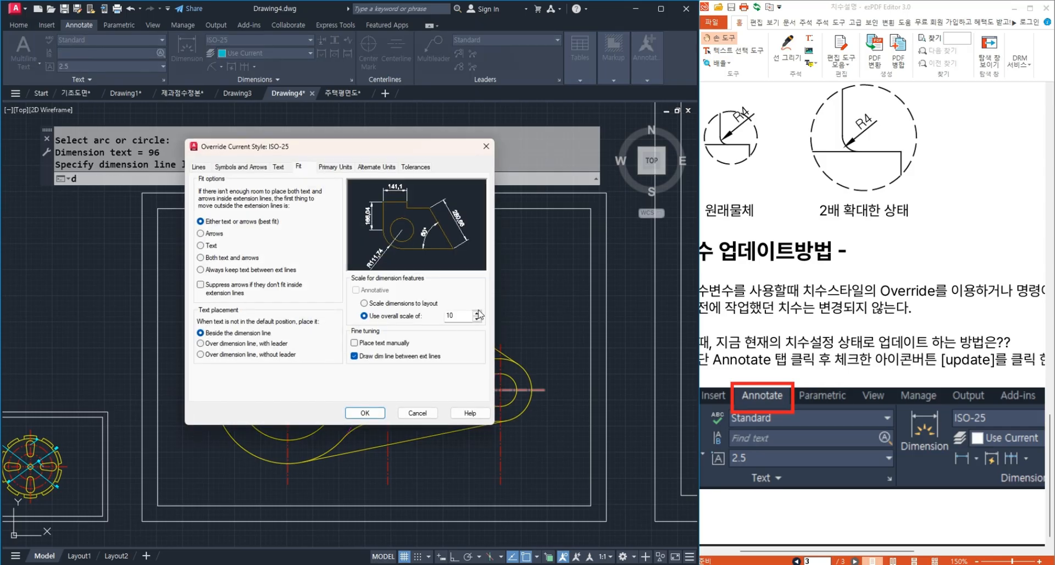
left_click(248, 167)
left_click(278, 167)
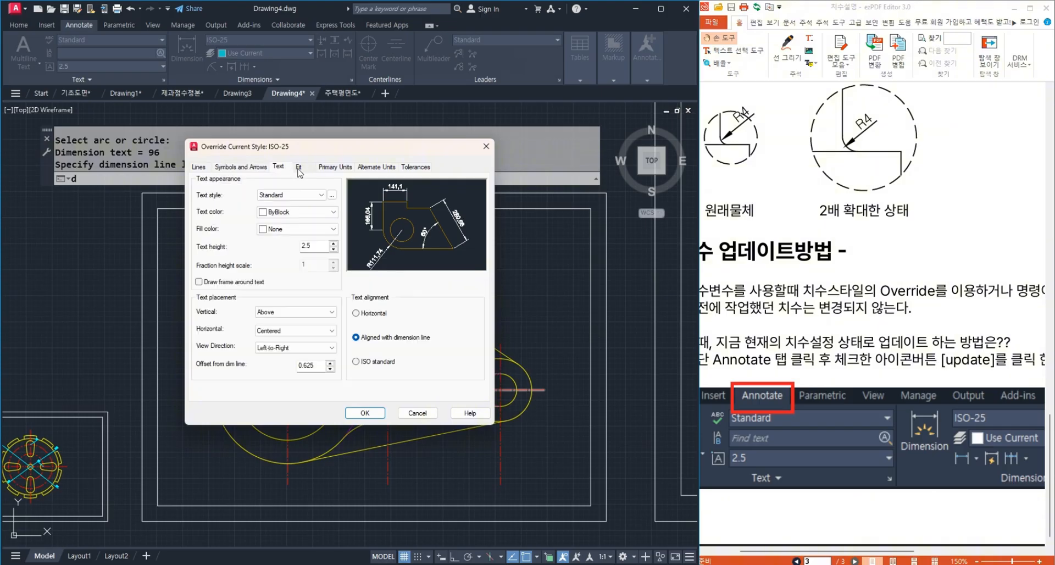
left_click(298, 167)
left_click_drag(459, 317, 428, 320)
type("3")
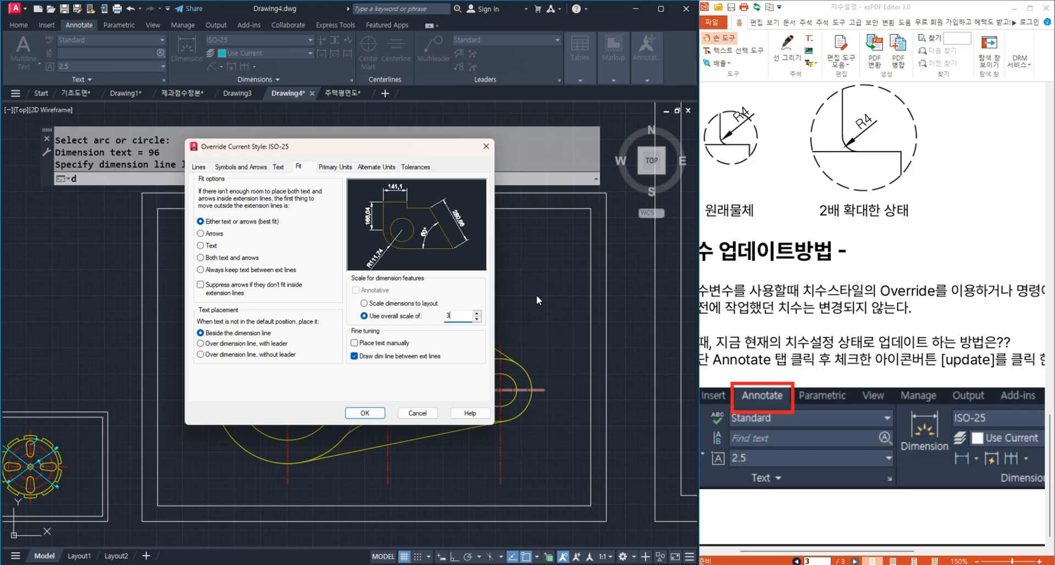
key("ctrl+z")
left_click(487, 147)
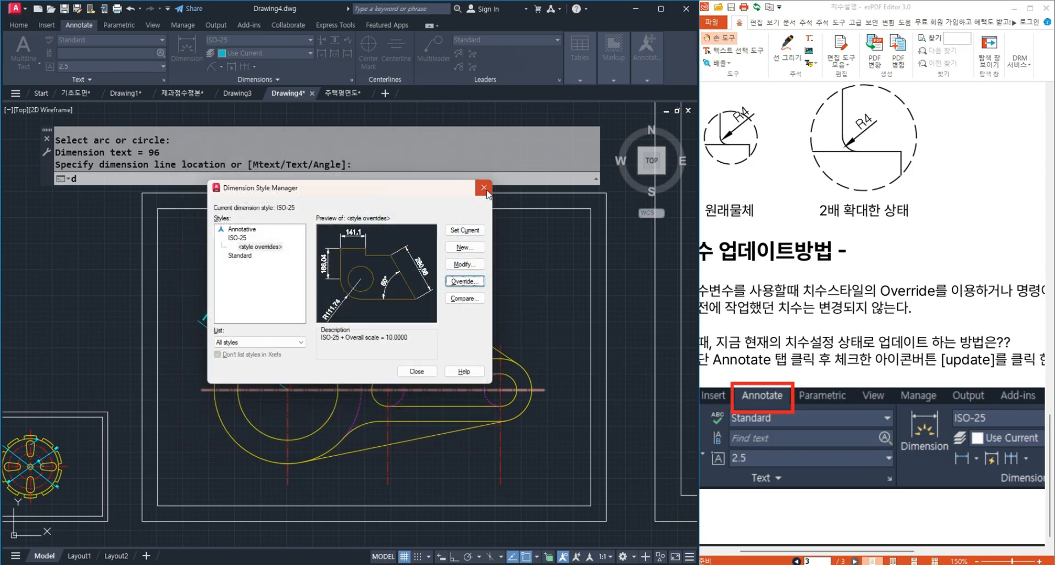
key("Escape")
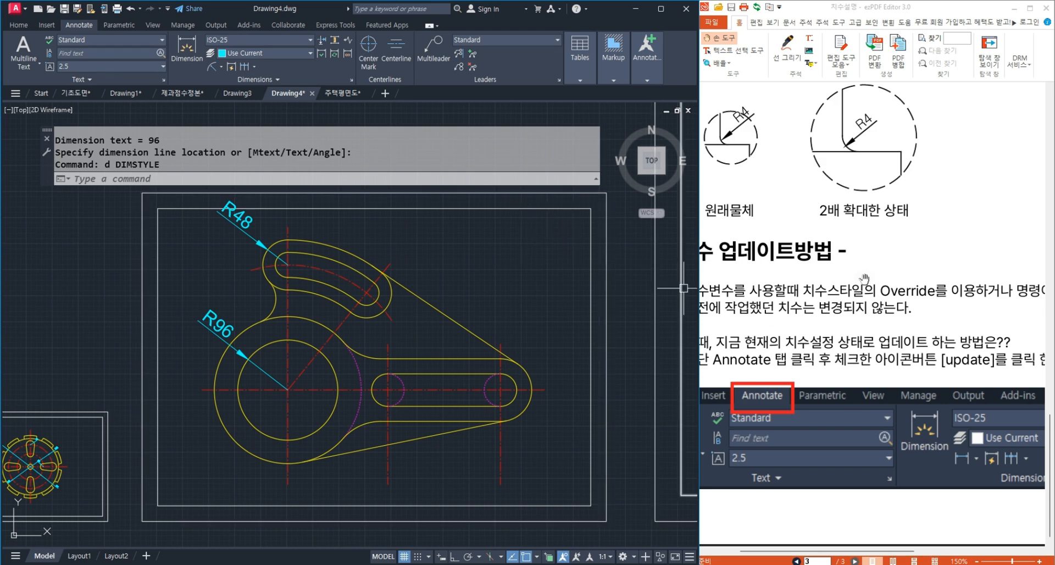
Step: Set the DIMSCALE system variable to 3 for the lever part's frame
scroll(866, 324, "up", 15)
scroll(856, 280, "up", 7)
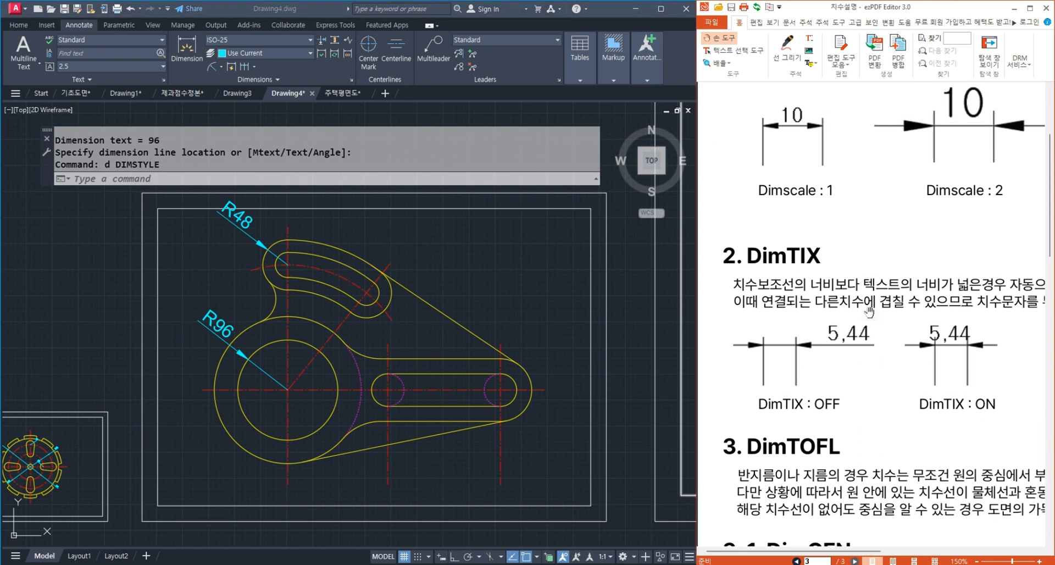
type("dim")
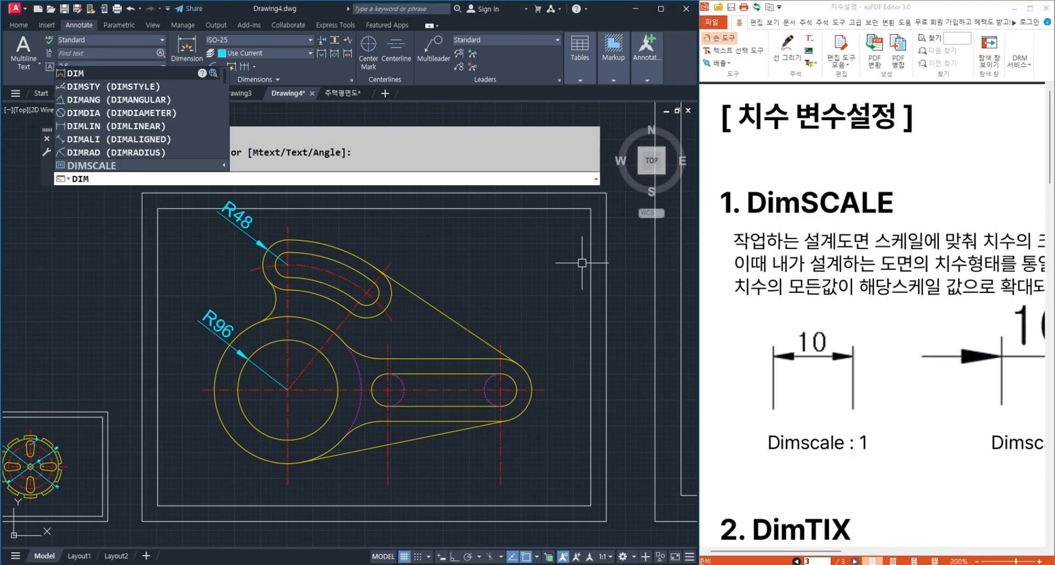
type("scale")
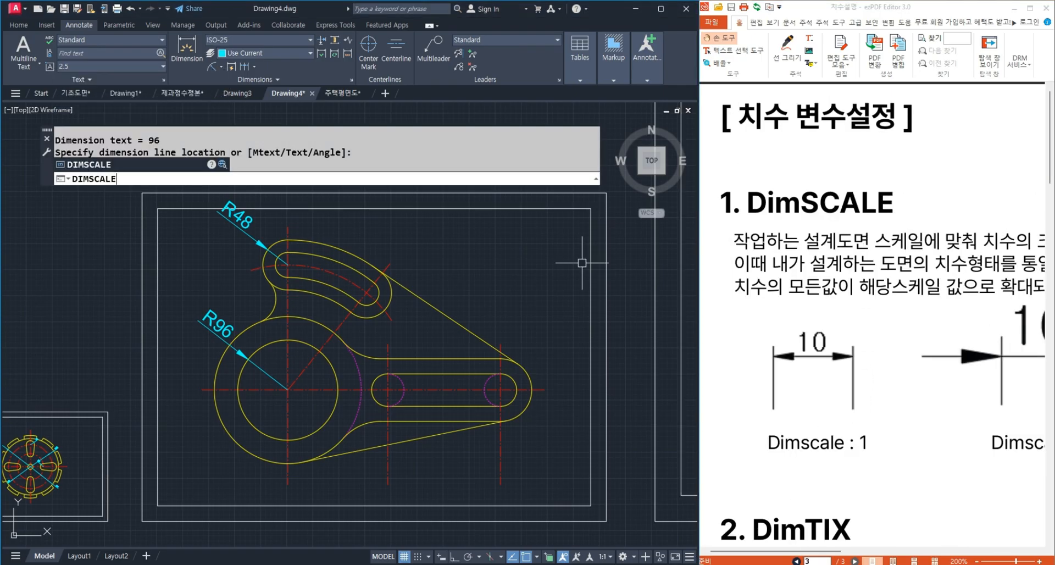
key("Return")
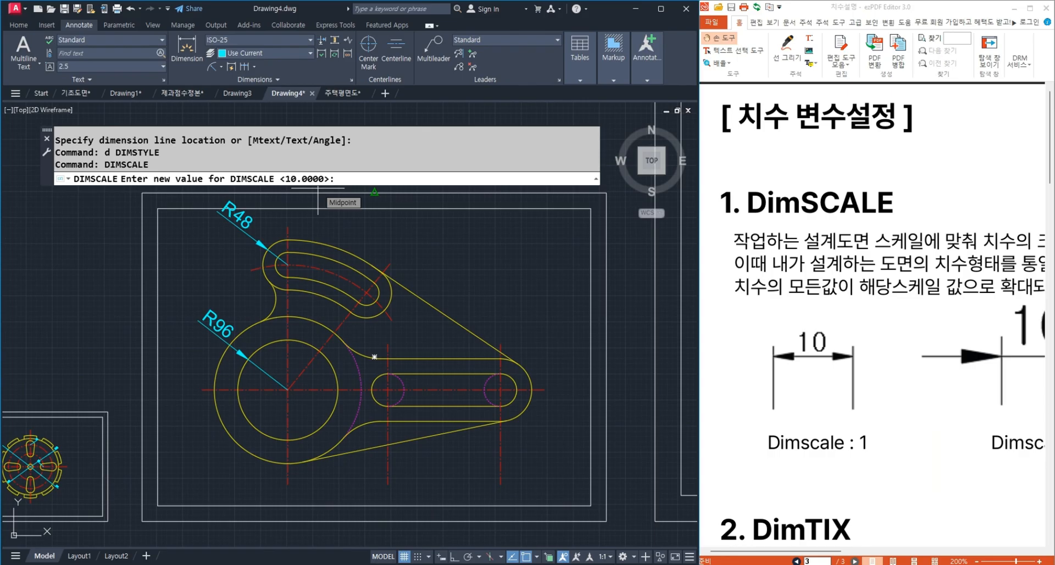
type("3")
key("Return")
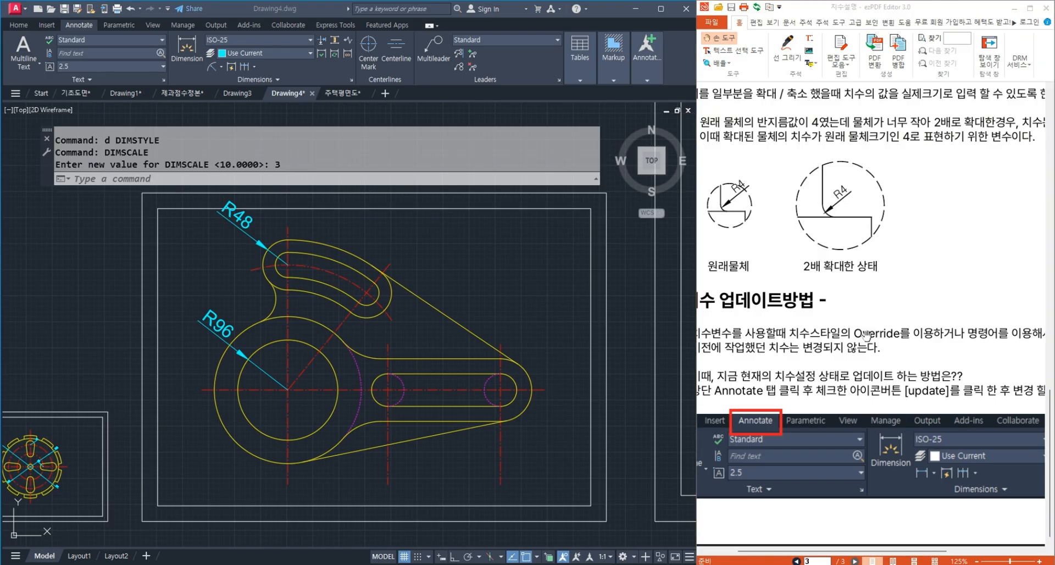
Step: Update the lever part's slot-end and central-hole radius dimensions to the current dimension scale
left_click(331, 55)
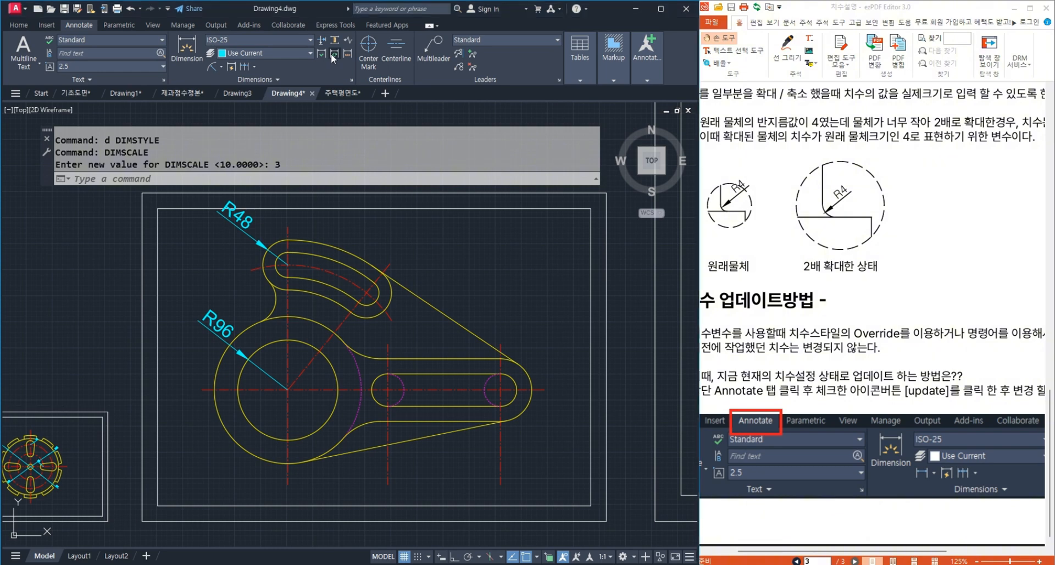
left_click(332, 53)
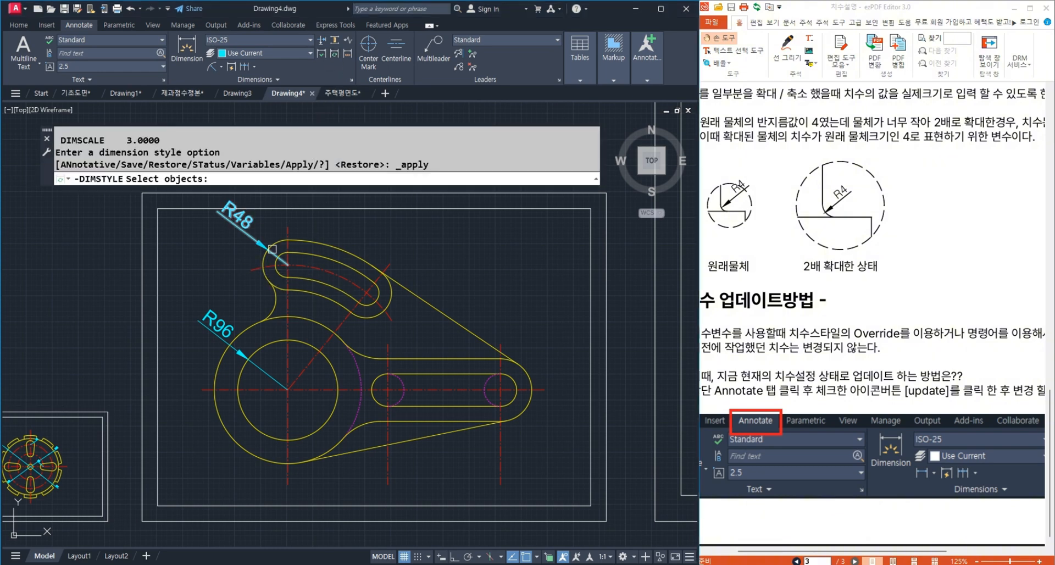
left_click(271, 248)
left_click(226, 317)
key("Return")
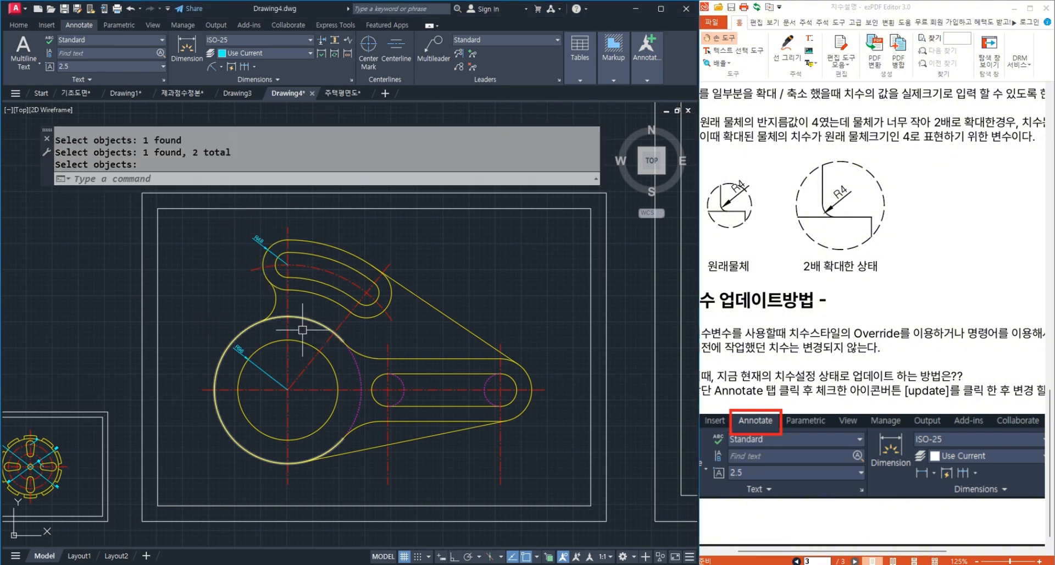
Step: Copy a radius dimension from the wheel part in the smallest frame to beside the lever part's central-hole radius dimension
middle_click_drag(315, 341, 426, 343)
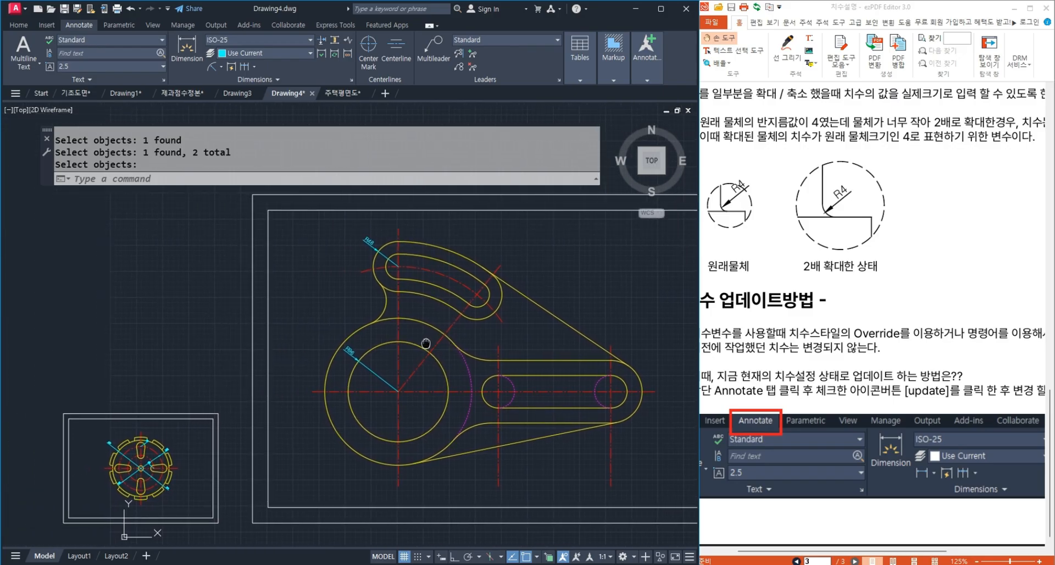
type("co")
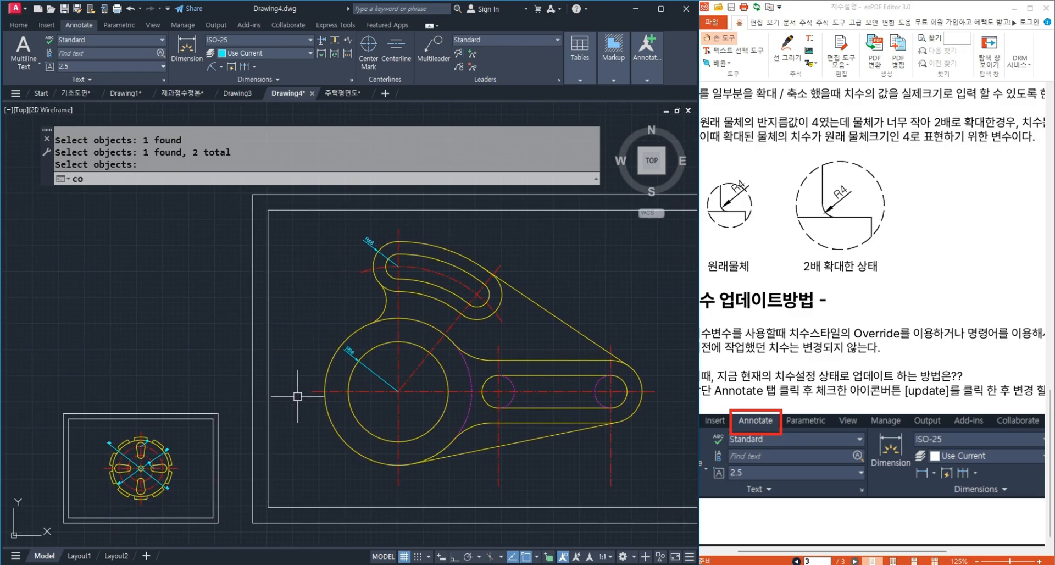
key("Return")
scroll(109, 455, "up", 4)
left_click(116, 432)
key("Return")
left_click(115, 436)
middle_click_drag(450, 267, 153, 480)
scroll(433, 425, "up", 6)
left_click(403, 460)
key("Return")
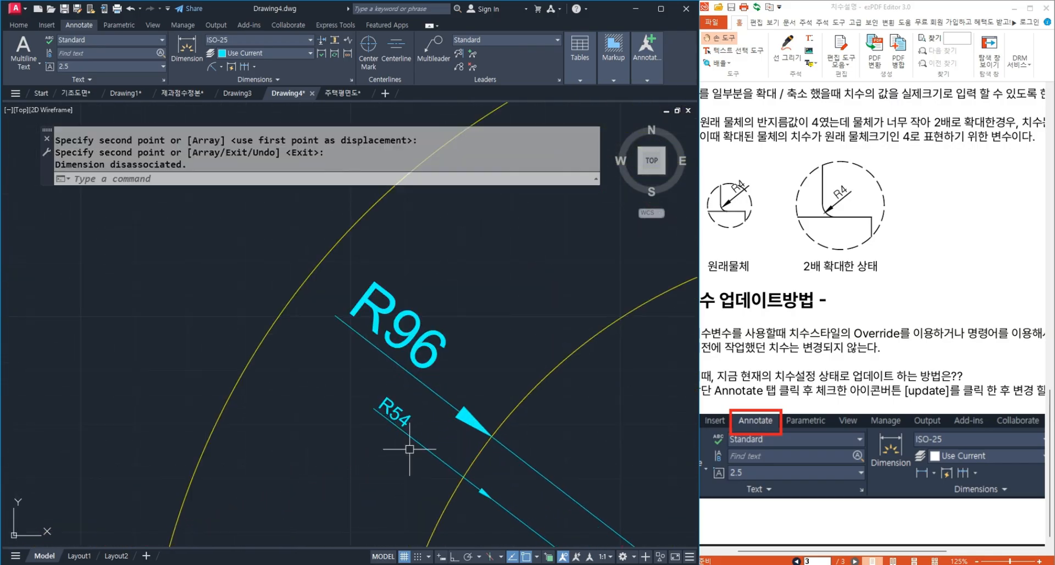
Step: Copy the central-hole radius dimension and the small one beside it next to the large part's outer-arc radius dimension
key("Return")
left_click(450, 377)
left_click(412, 452)
key("Return")
left_click(411, 452)
scroll(292, 485, "down", 10)
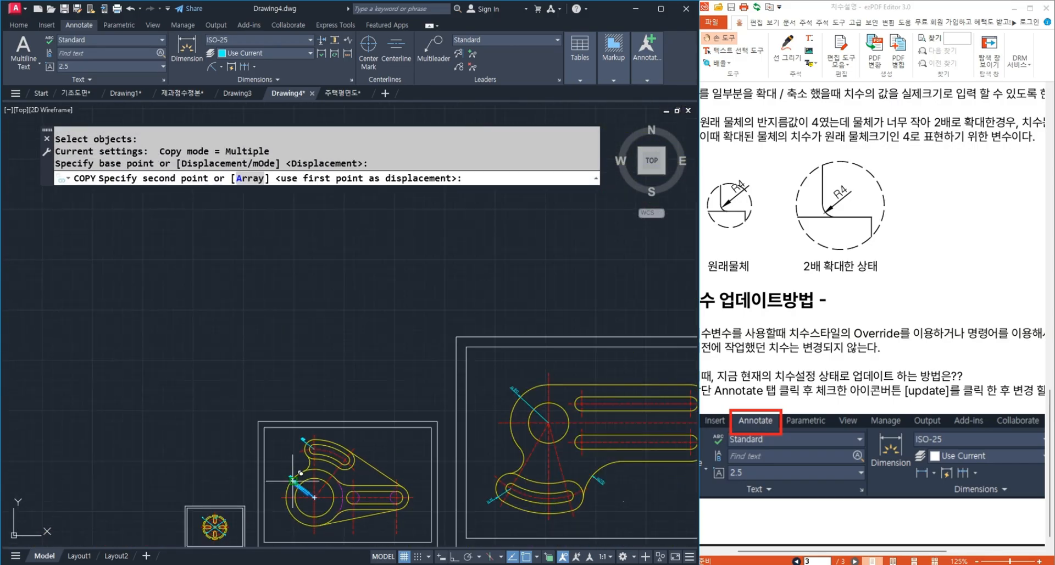
scroll(516, 416, "up", 9)
left_click(438, 306)
key("Return")
middle_click_drag(448, 346, 428, 447)
key("Return")
left_click(468, 334)
left_click(371, 430)
key("Return")
left_click(427, 402)
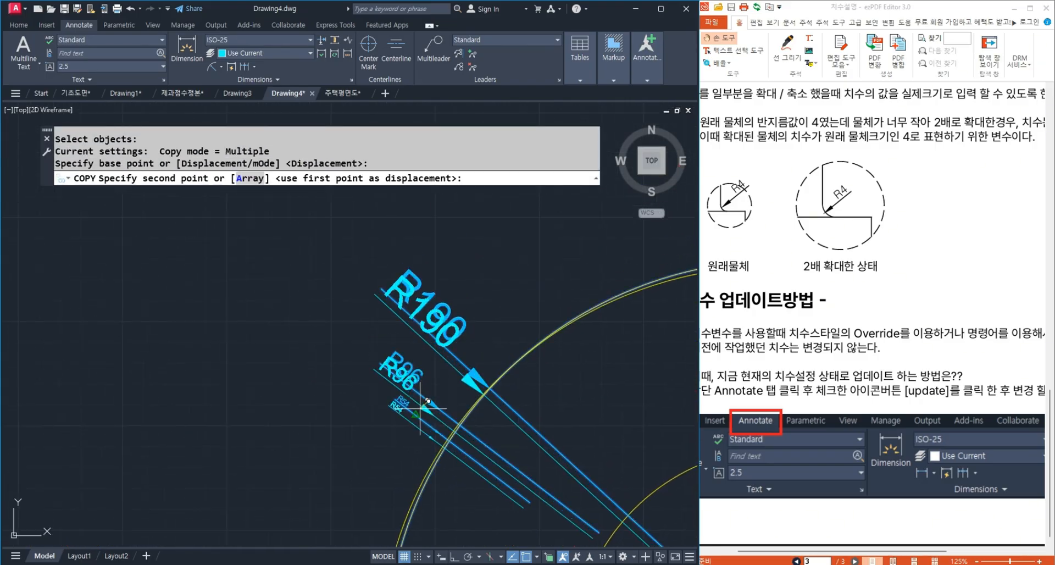
key("Escape")
Step: Copy the three grouped radius dimensions, excluding the part's arc, beside the enlarged part's outer-arc radius dimension in the biggest frame
key("Return")
left_click(438, 237)
left_click(333, 468)
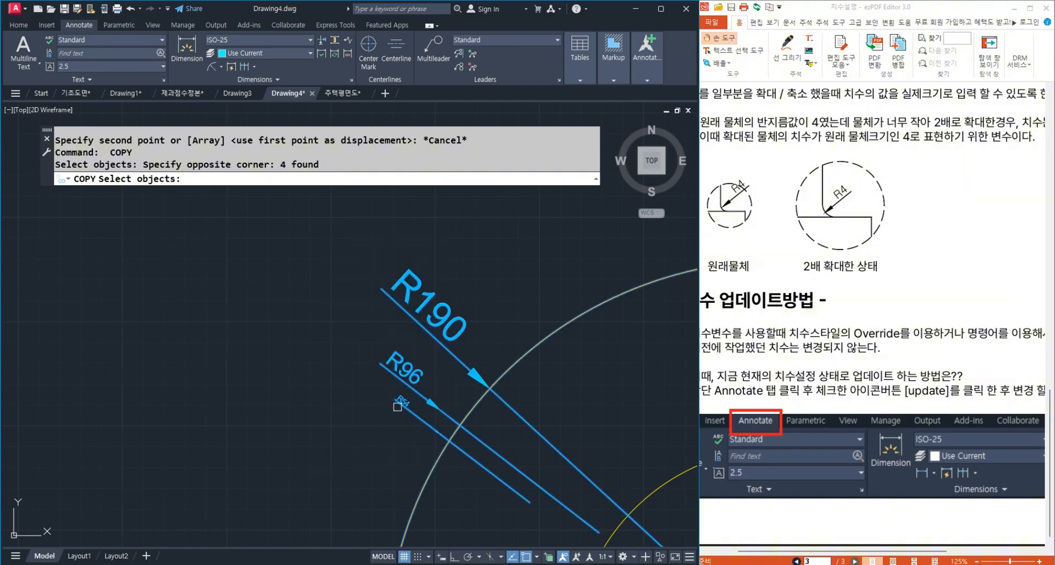
left_click(467, 409, "shift")
key("Return")
left_click(441, 396)
scroll(269, 498, "down", 4)
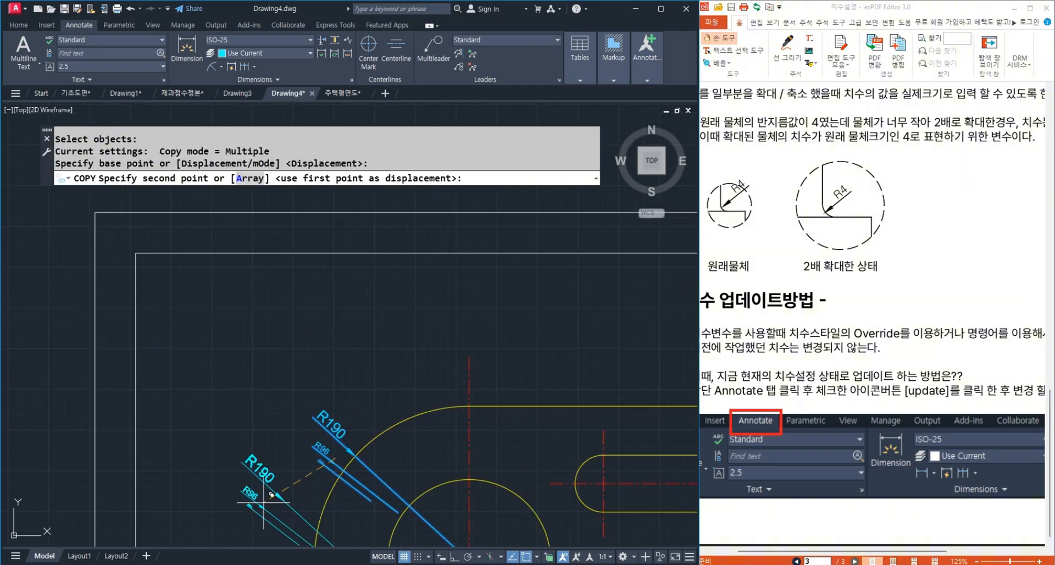
scroll(264, 502, "down", 2)
scroll(418, 467, "up", 6)
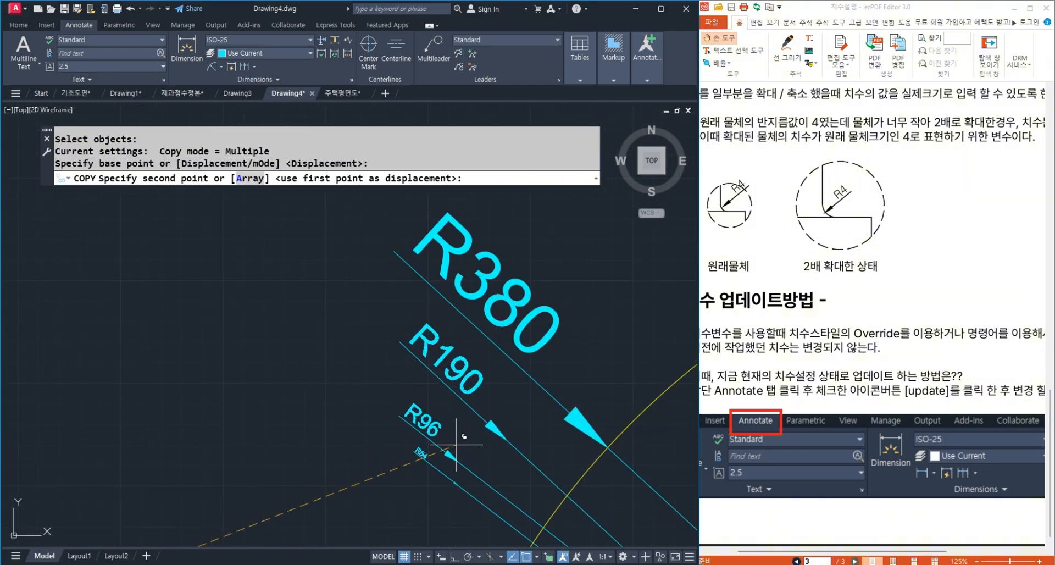
left_click(576, 502)
key("Return")
middle_click_drag(537, 502, 494, 478)
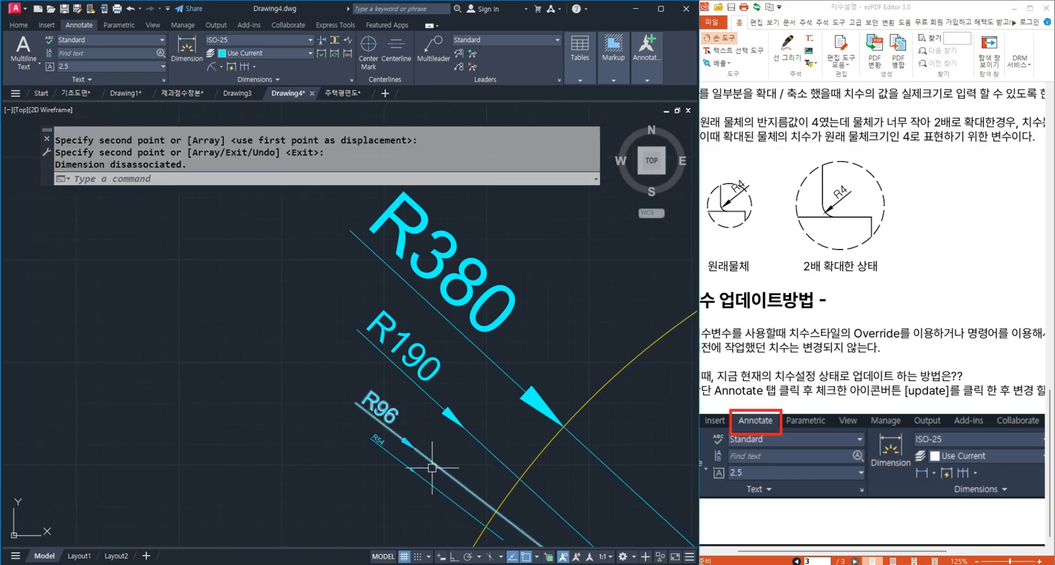